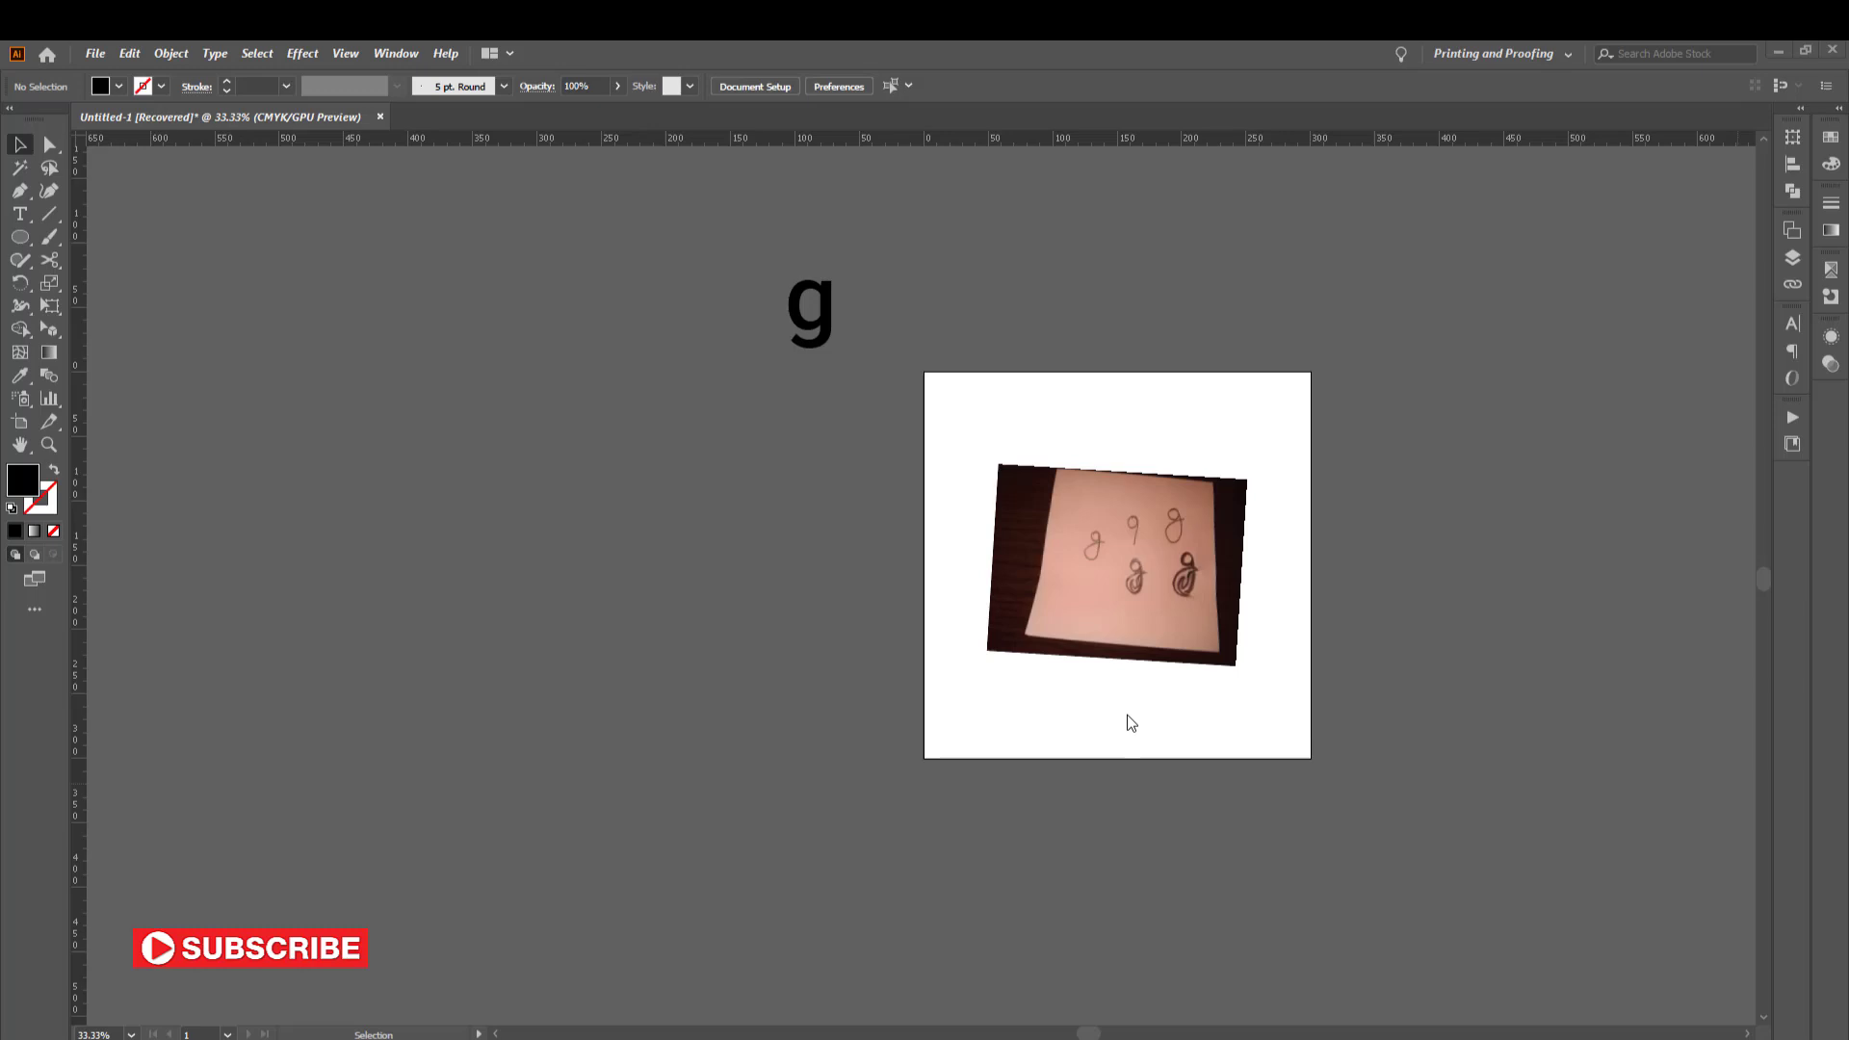
Zoom in and draw a 23.076 mm circle over the lower loop of the sketched g
{"action": "scroll", "coordinate": [1204, 597], "scroll_direction": "up", "scroll_amount": 3}
{"action": "scroll", "coordinate": [1223, 559], "scroll_direction": "up", "scroll_amount": 2}
{"action": "scroll", "coordinate": [1327, 444], "scroll_direction": "up", "scroll_amount": 1}
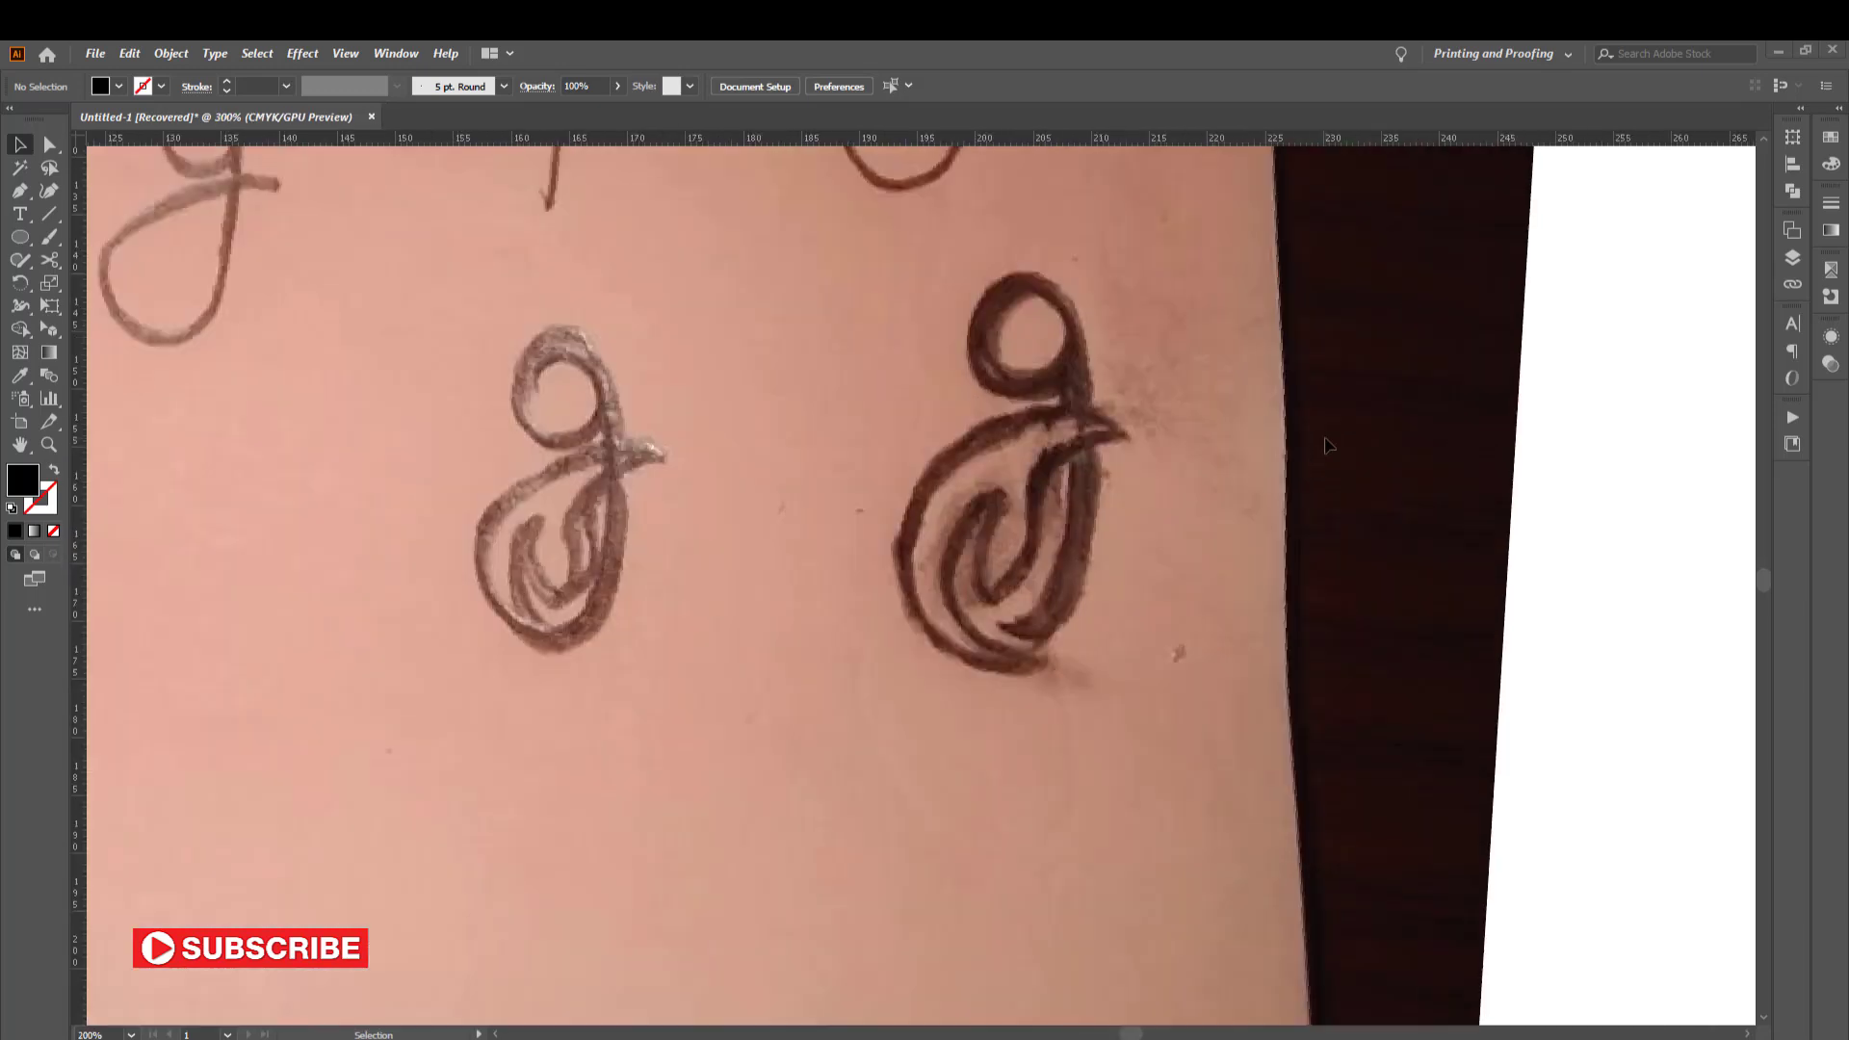
{"action": "left_click", "coordinate": [20, 237]}
{"action": "left_click_drag", "start_coordinate": [1034, 555], "coordinate": [1192, 675]}
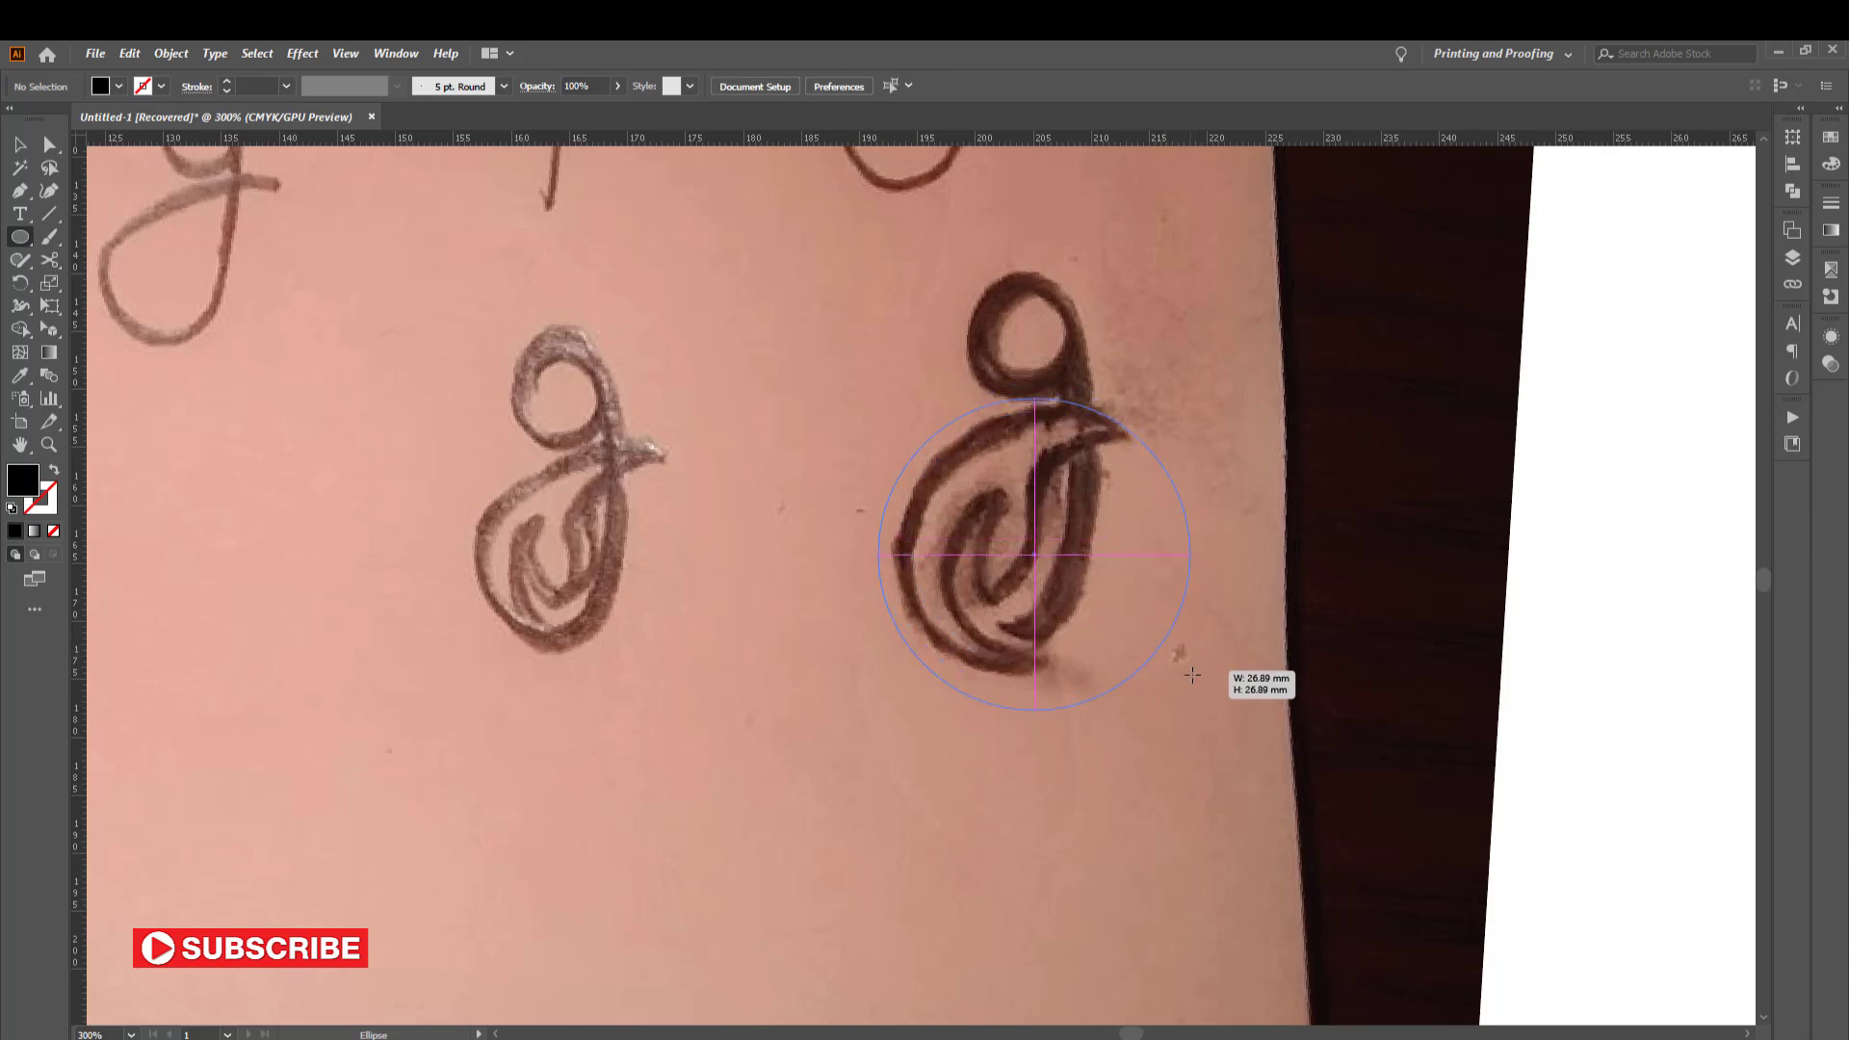
{"action": "left_click_drag", "start_coordinate": [1192, 675], "coordinate": [1178, 630]}
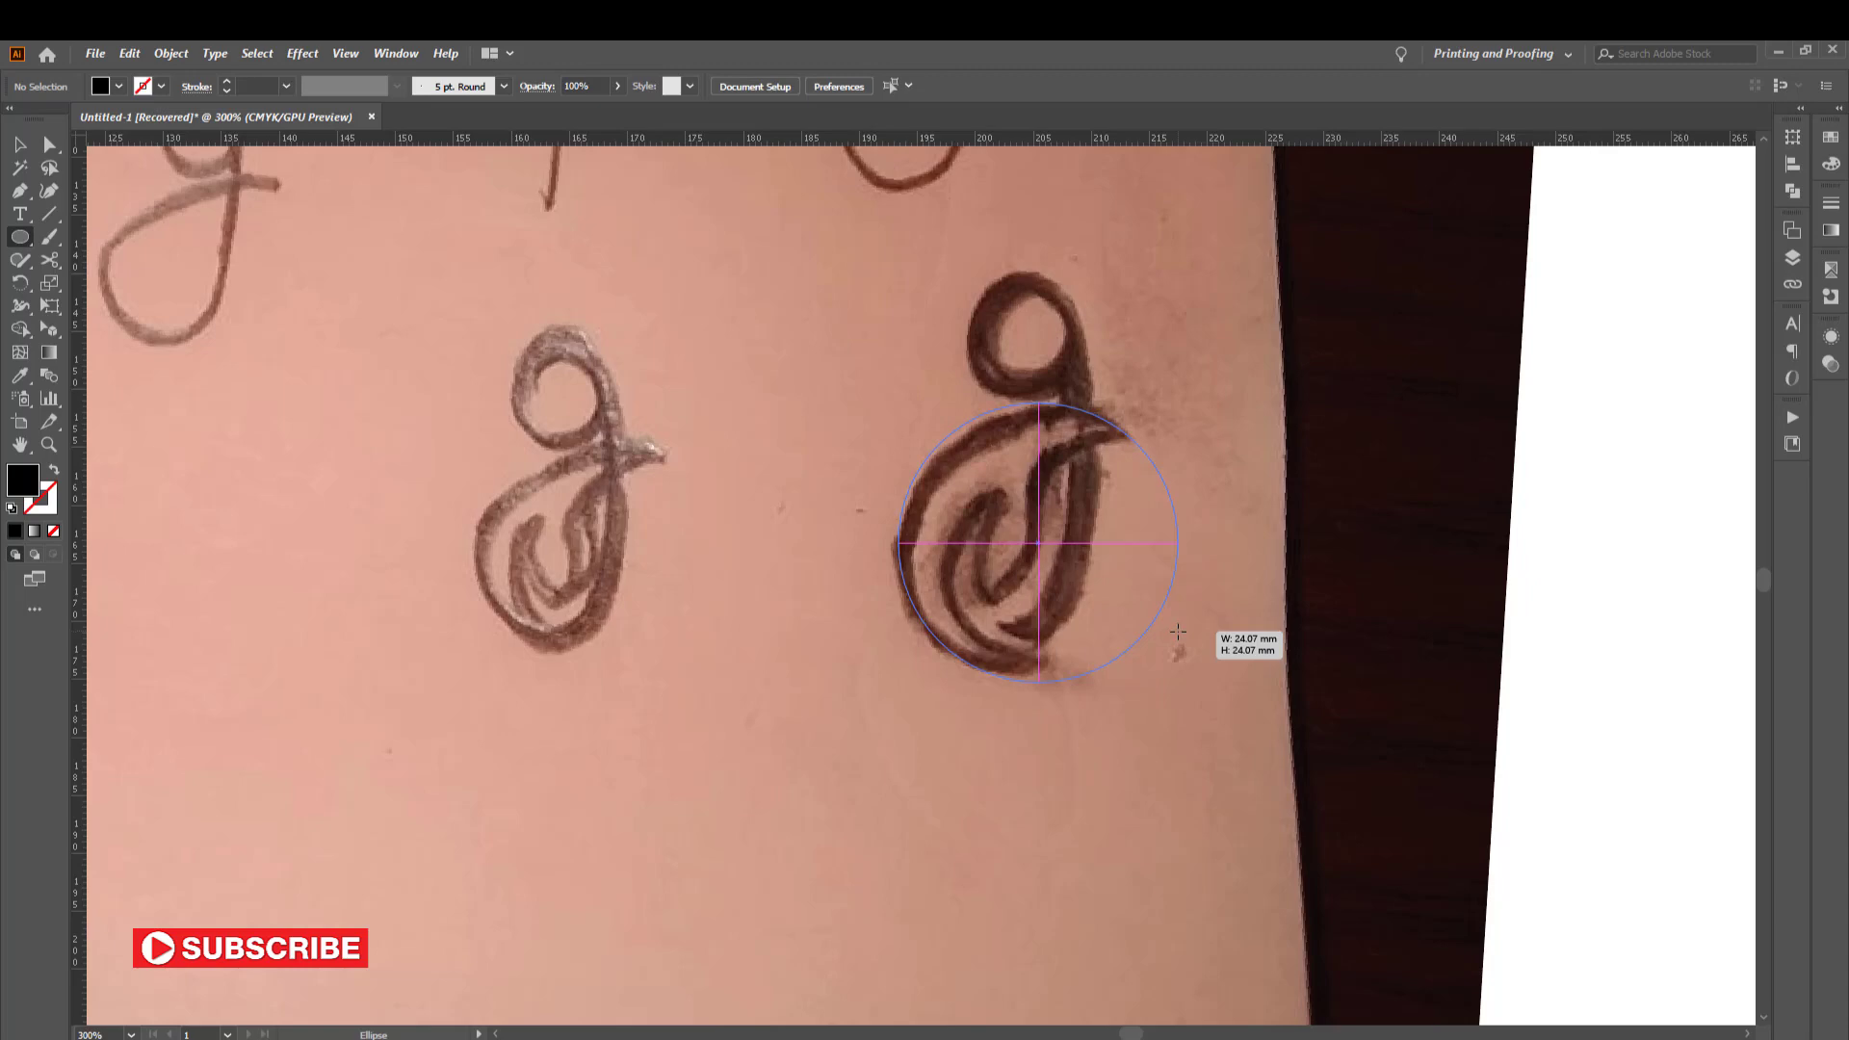
{"action": "left_click_drag", "start_coordinate": [1177, 631], "coordinate": [1196, 643]}
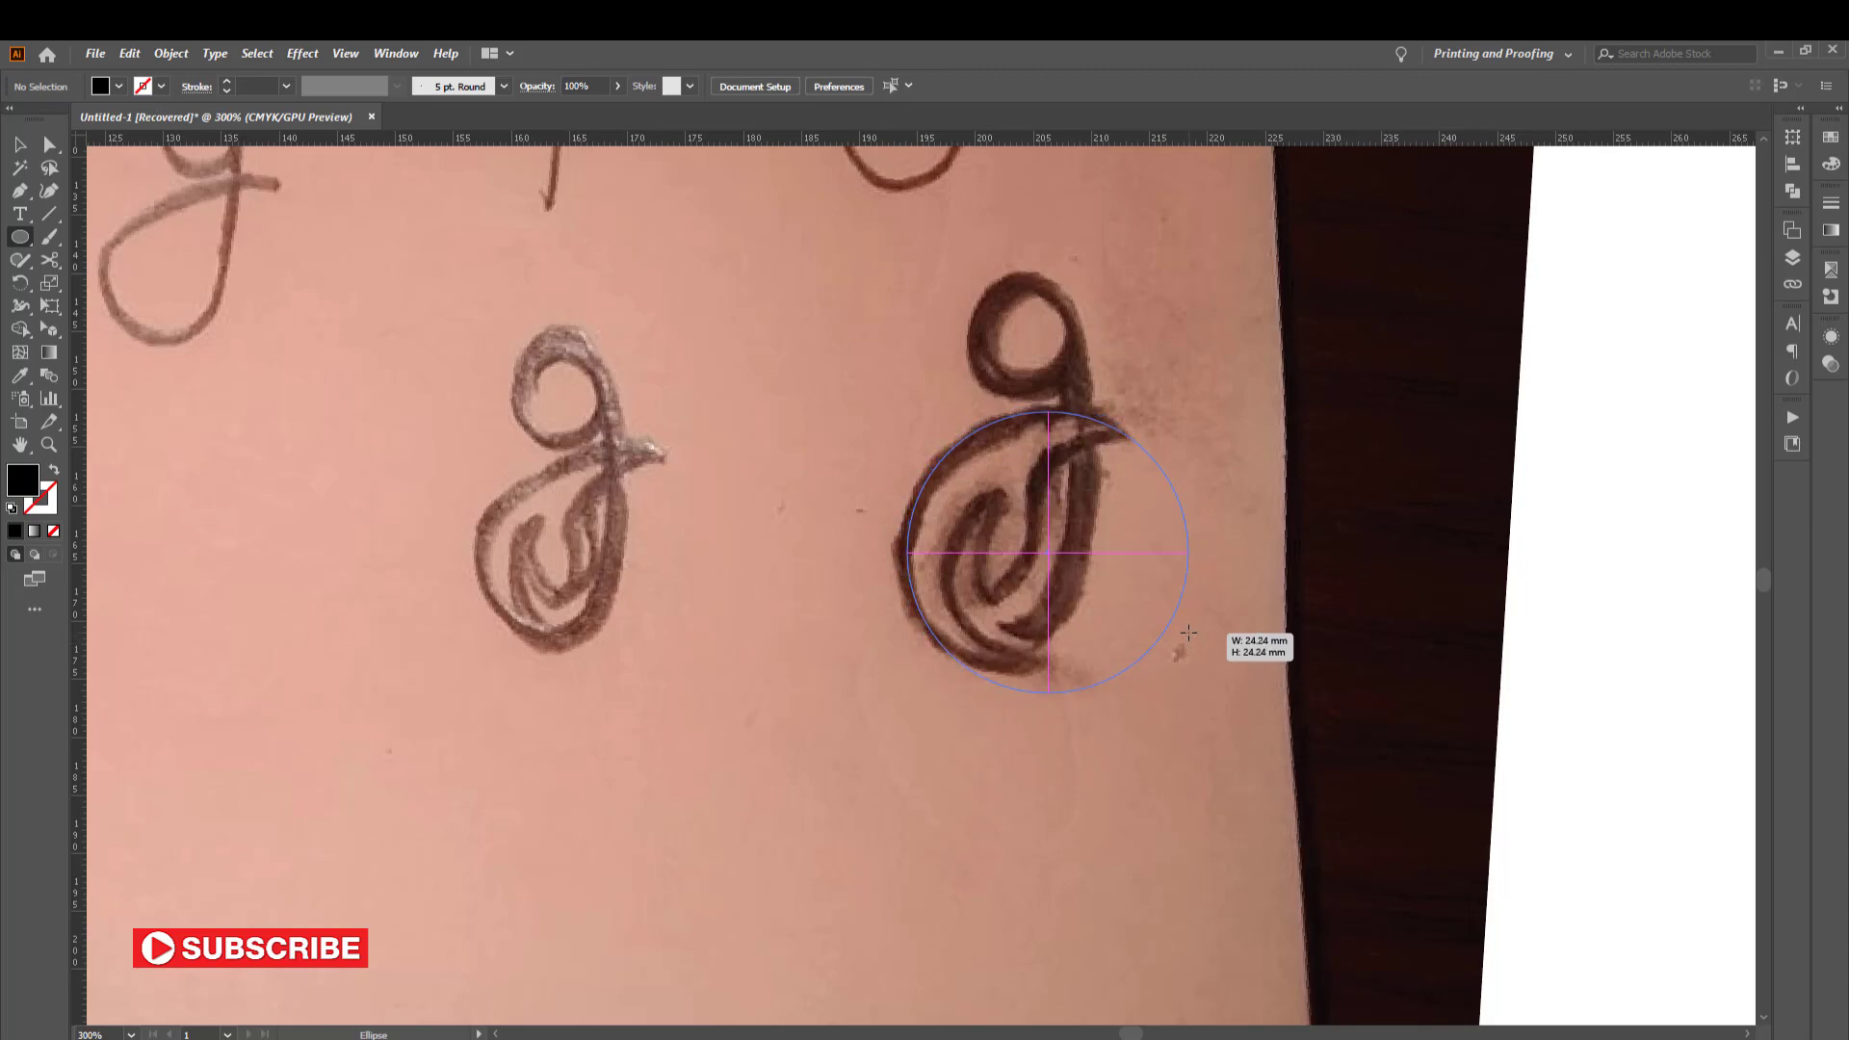
{"action": "left_click_drag", "start_coordinate": [1196, 644], "coordinate": [1173, 614]}
Turn the 23.076 mm circle into an unfilled 0.25 pt black outline
{"action": "key", "text": "alt+space"}
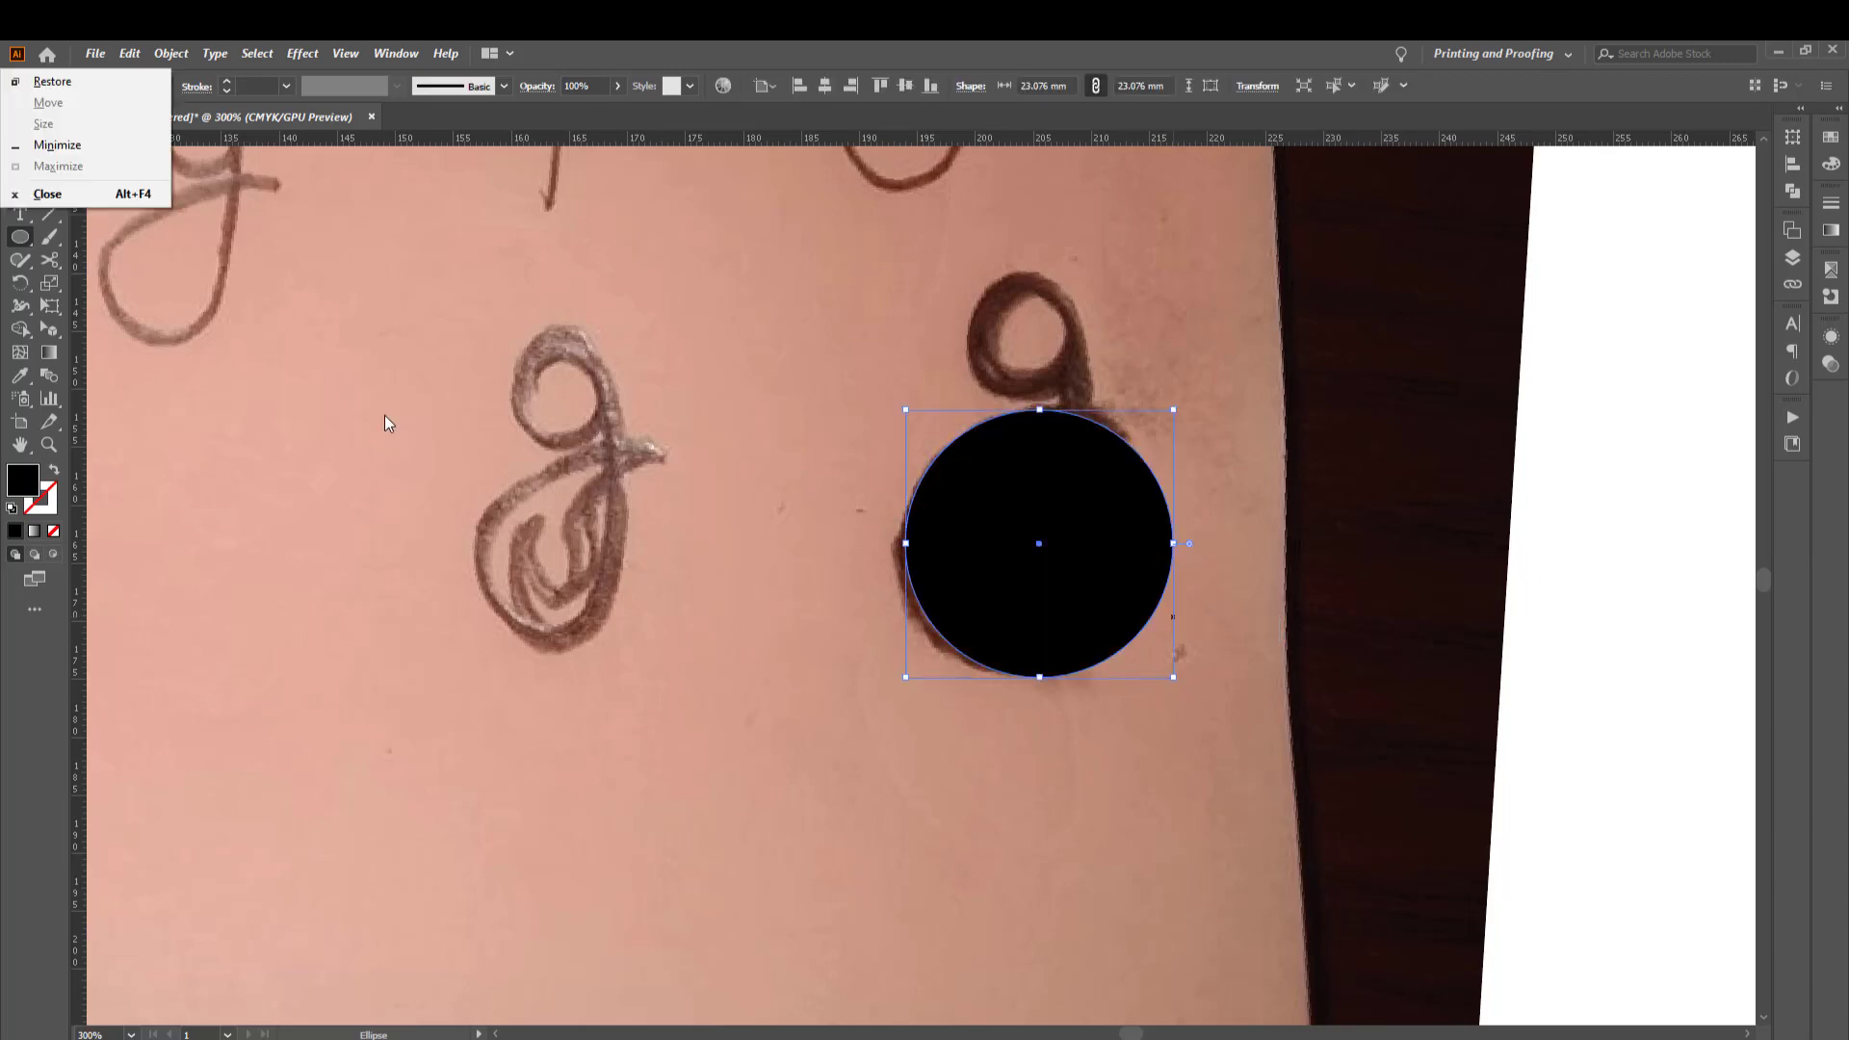
{"action": "left_click", "coordinate": [55, 472]}
{"action": "left_click", "coordinate": [55, 472]}
{"action": "key", "text": "v"}
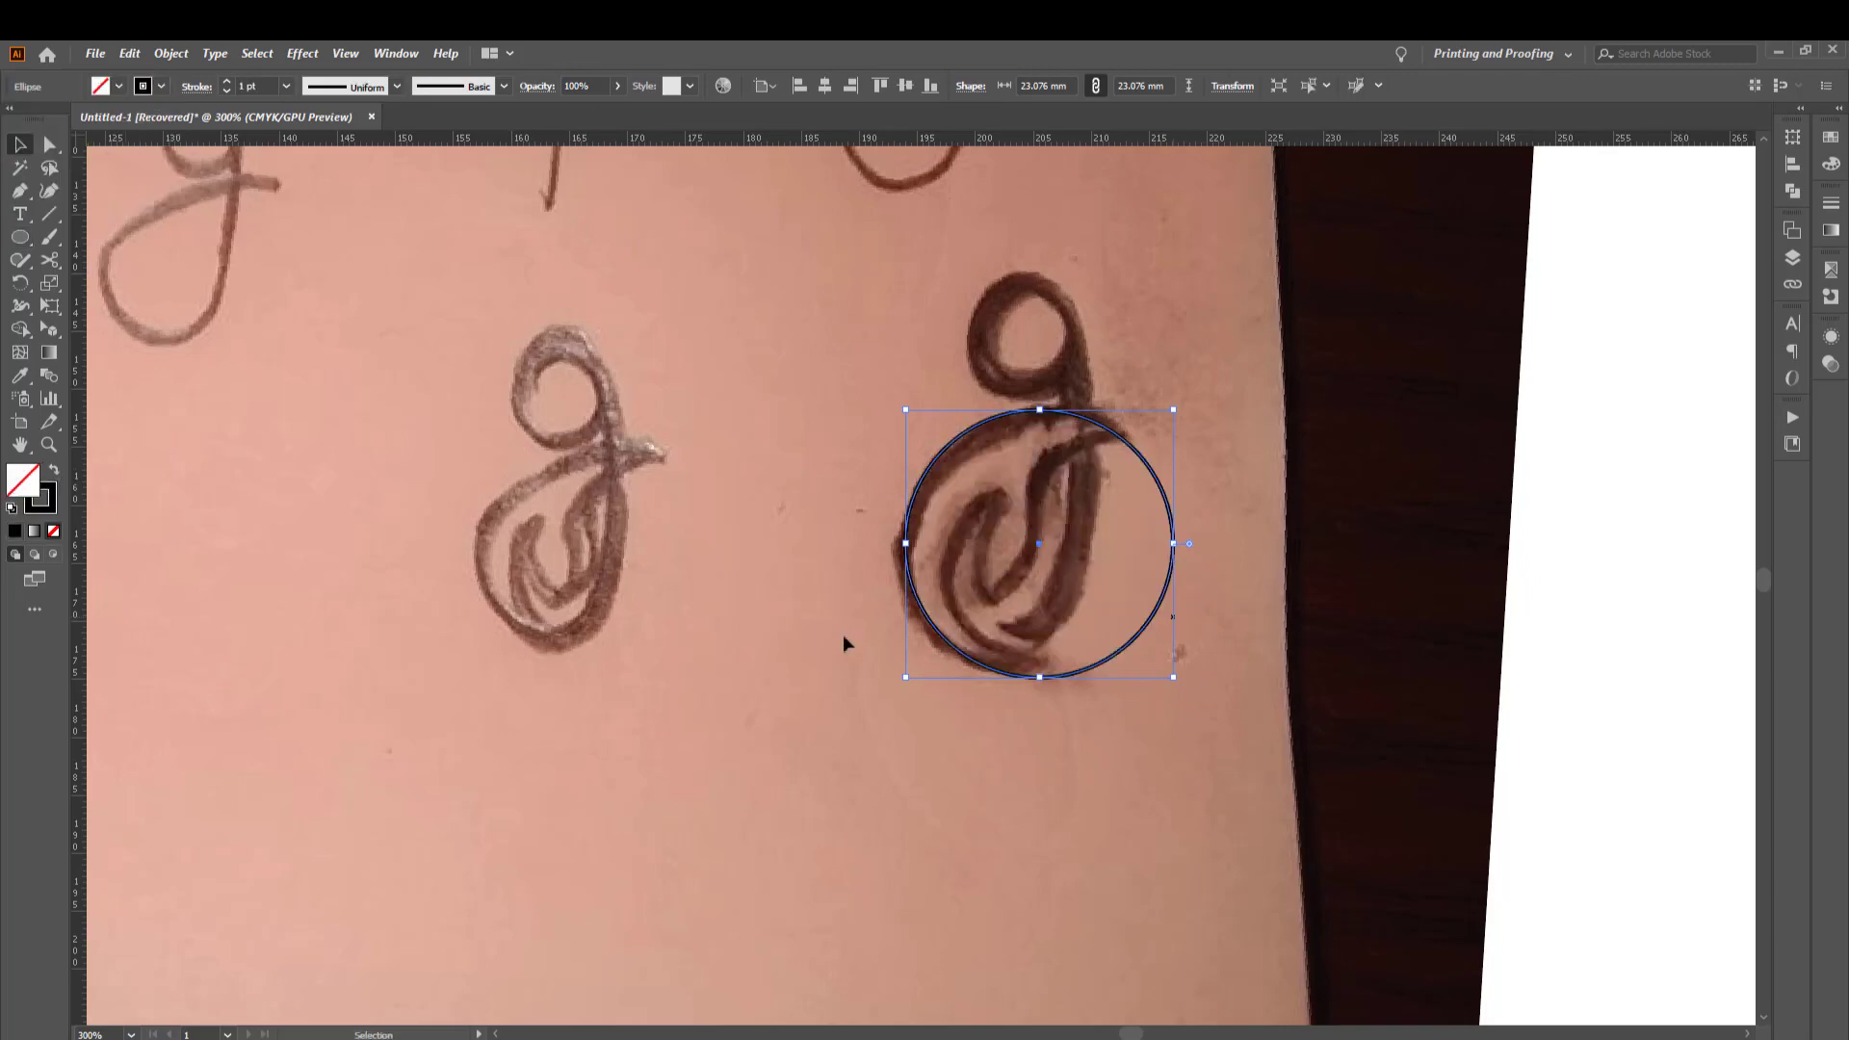
{"action": "scroll", "coordinate": [1102, 527], "scroll_direction": "up", "scroll_amount": 1}
{"action": "scroll", "coordinate": [1104, 525], "scroll_direction": "up", "scroll_amount": 1}
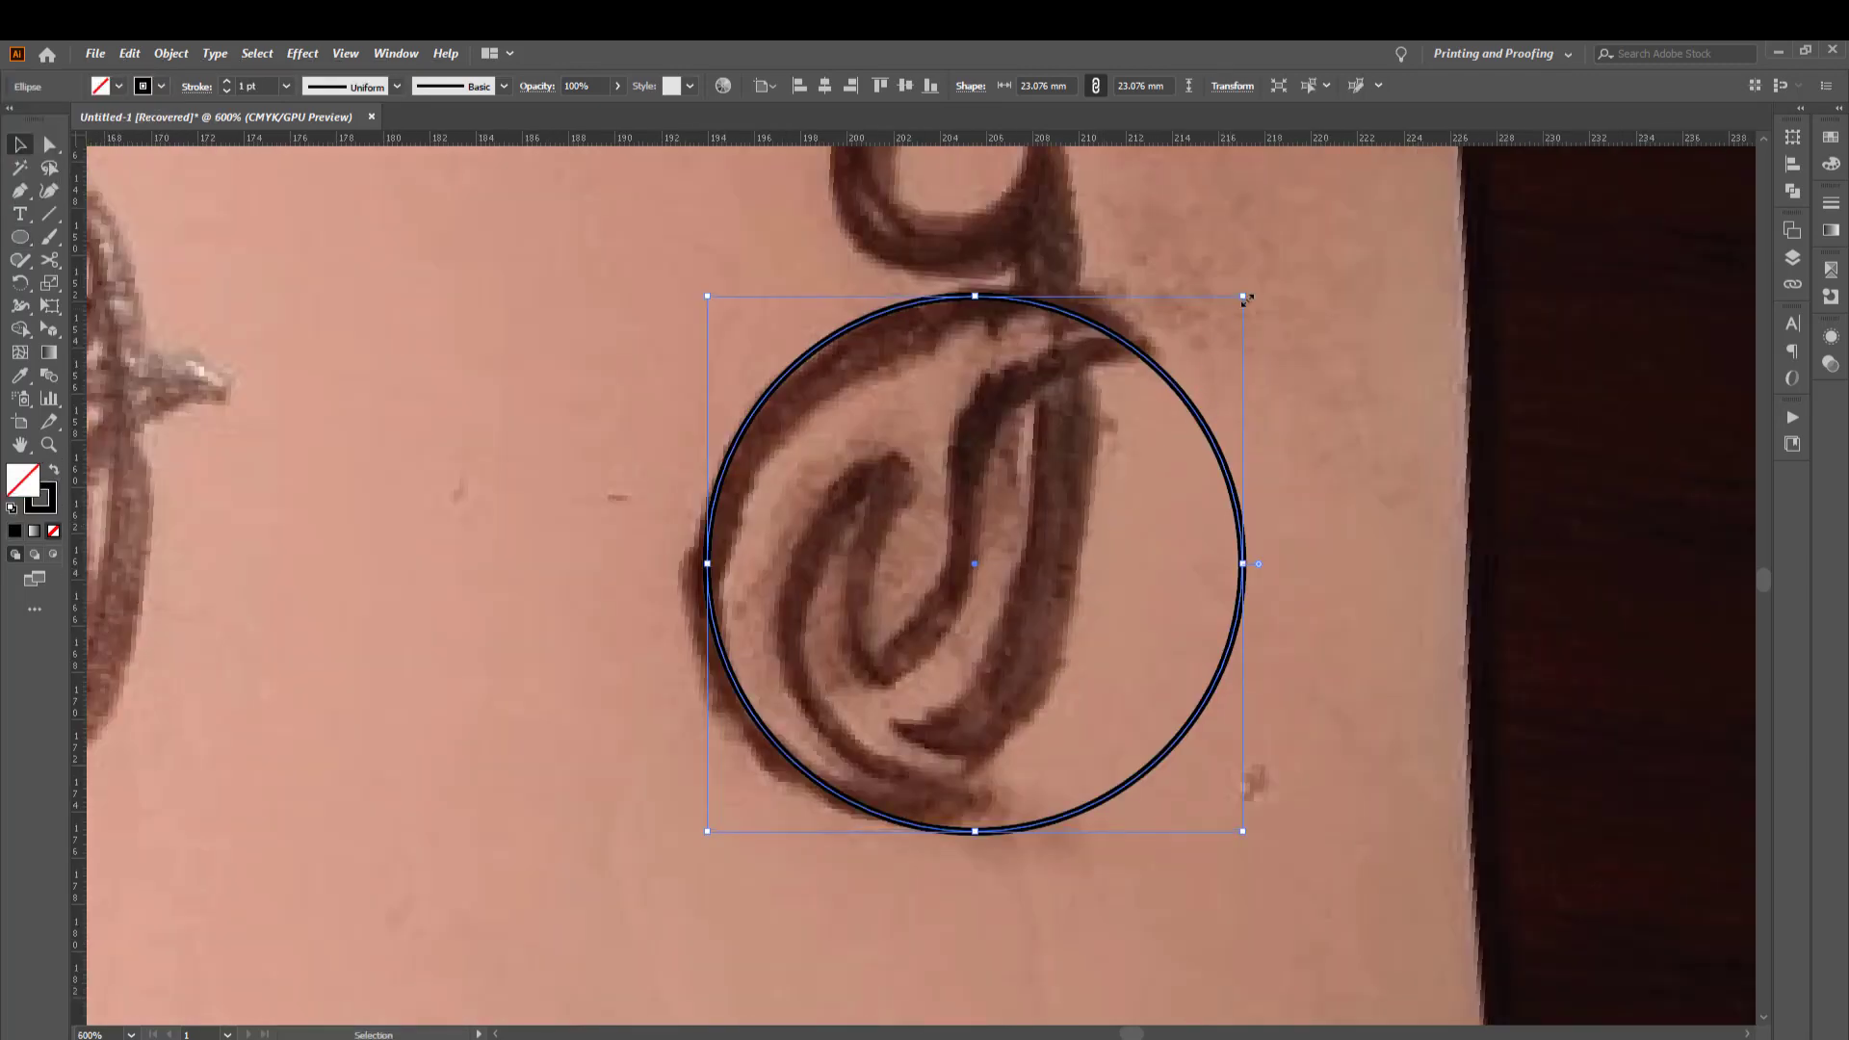
{"action": "left_click", "coordinate": [1268, 643]}
{"action": "left_click", "coordinate": [1219, 690]}
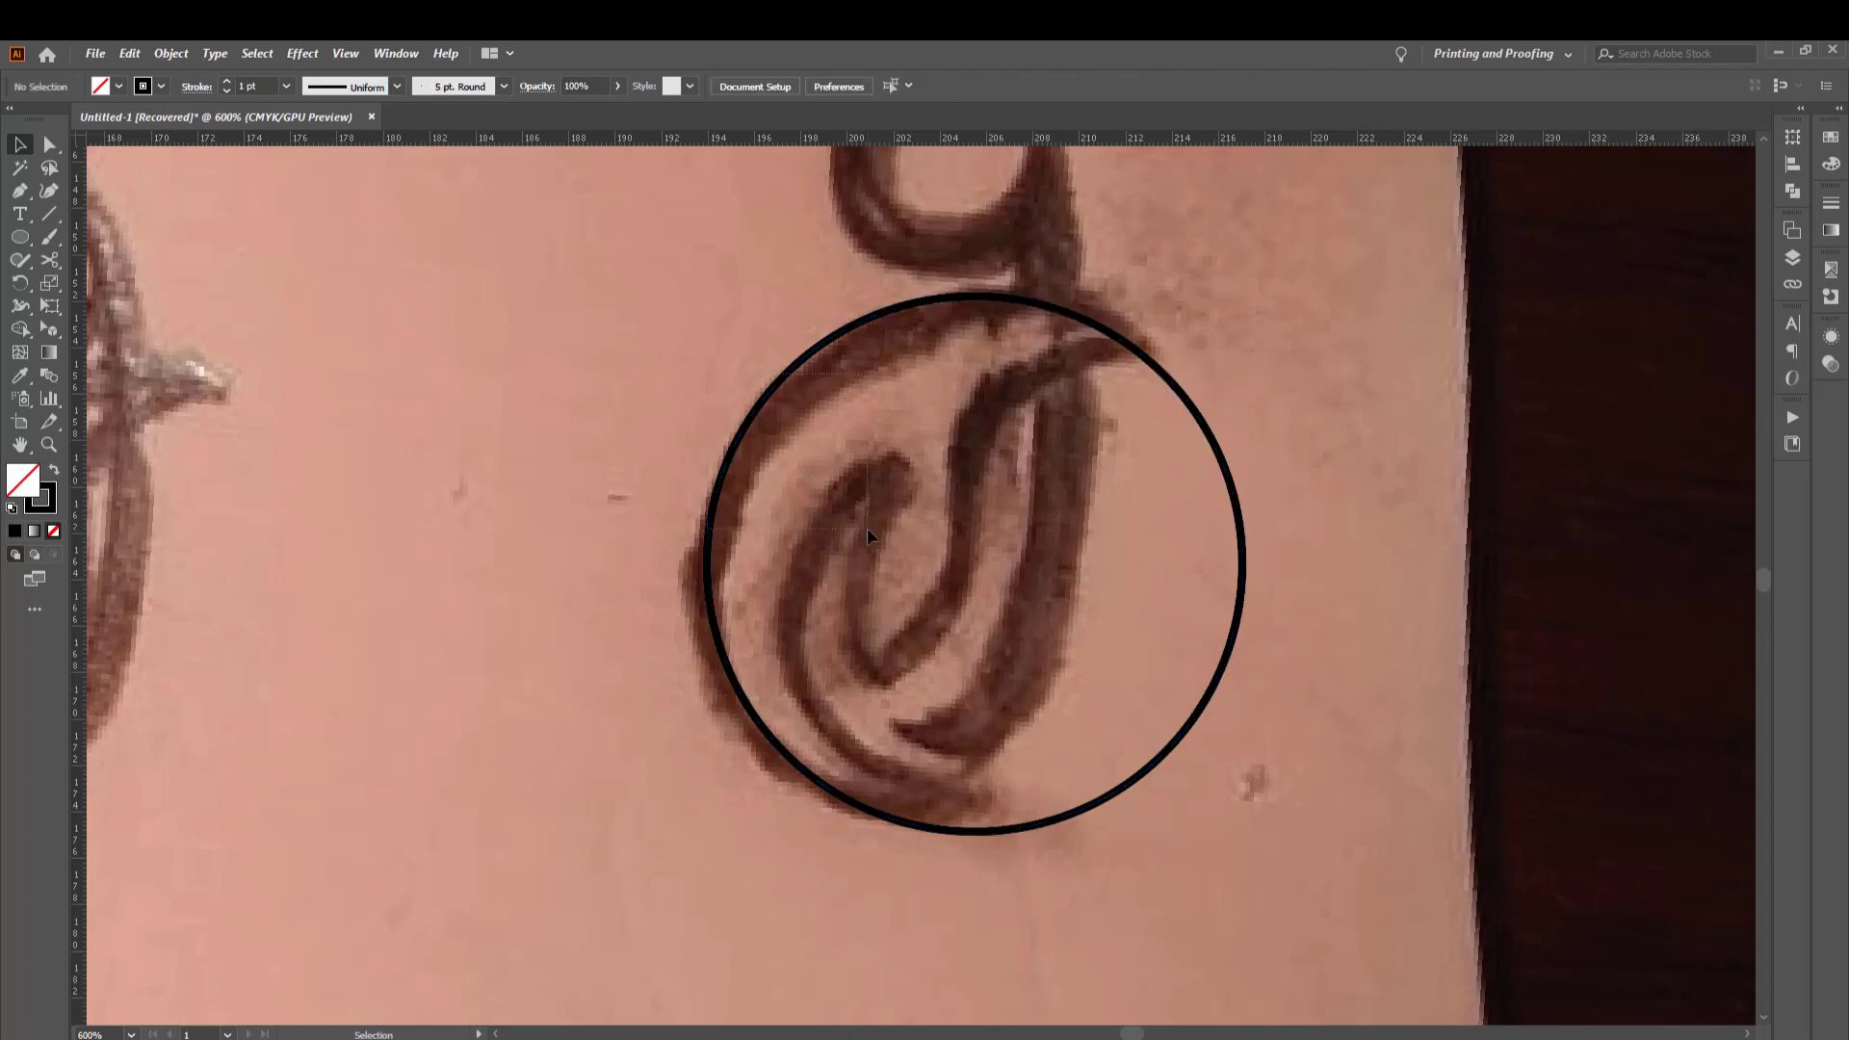
{"action": "scroll", "coordinate": [270, 85], "scroll_direction": "down", "scroll_amount": 1}
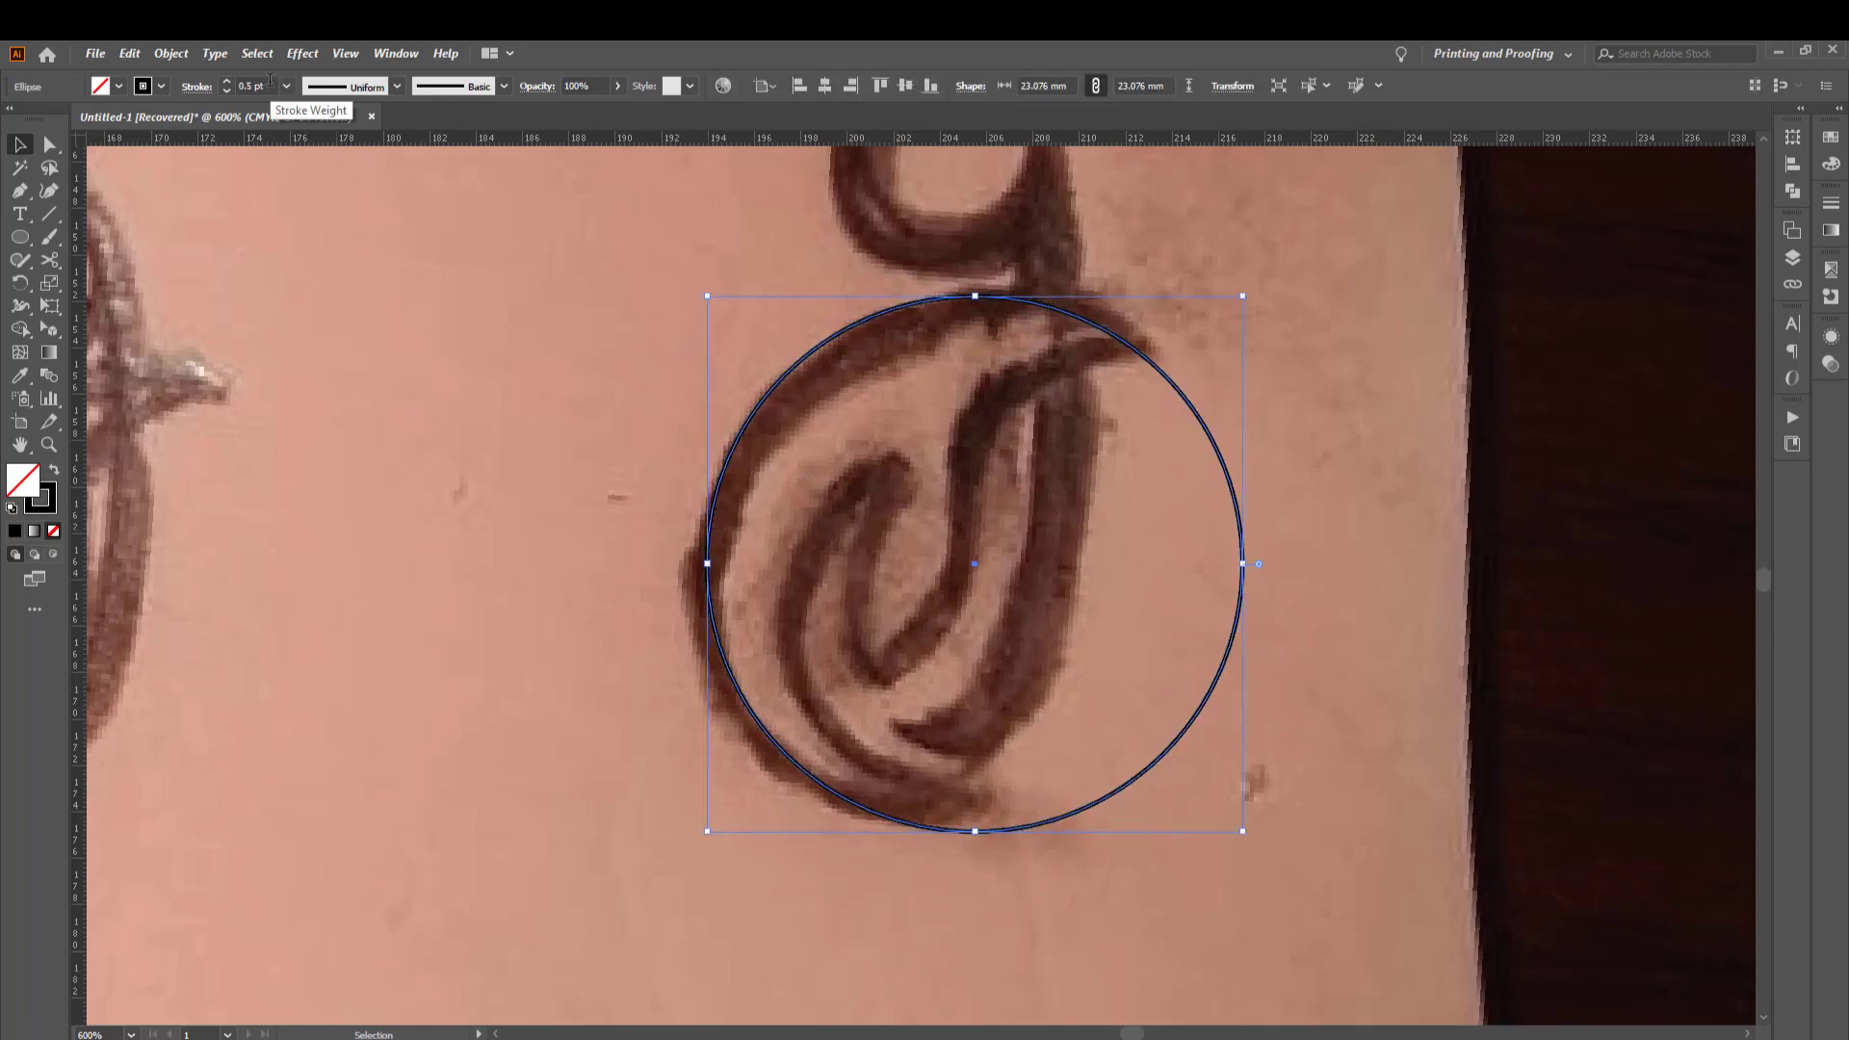
{"action": "type", "text": "0.25"}
{"action": "left_click", "coordinate": [576, 445]}
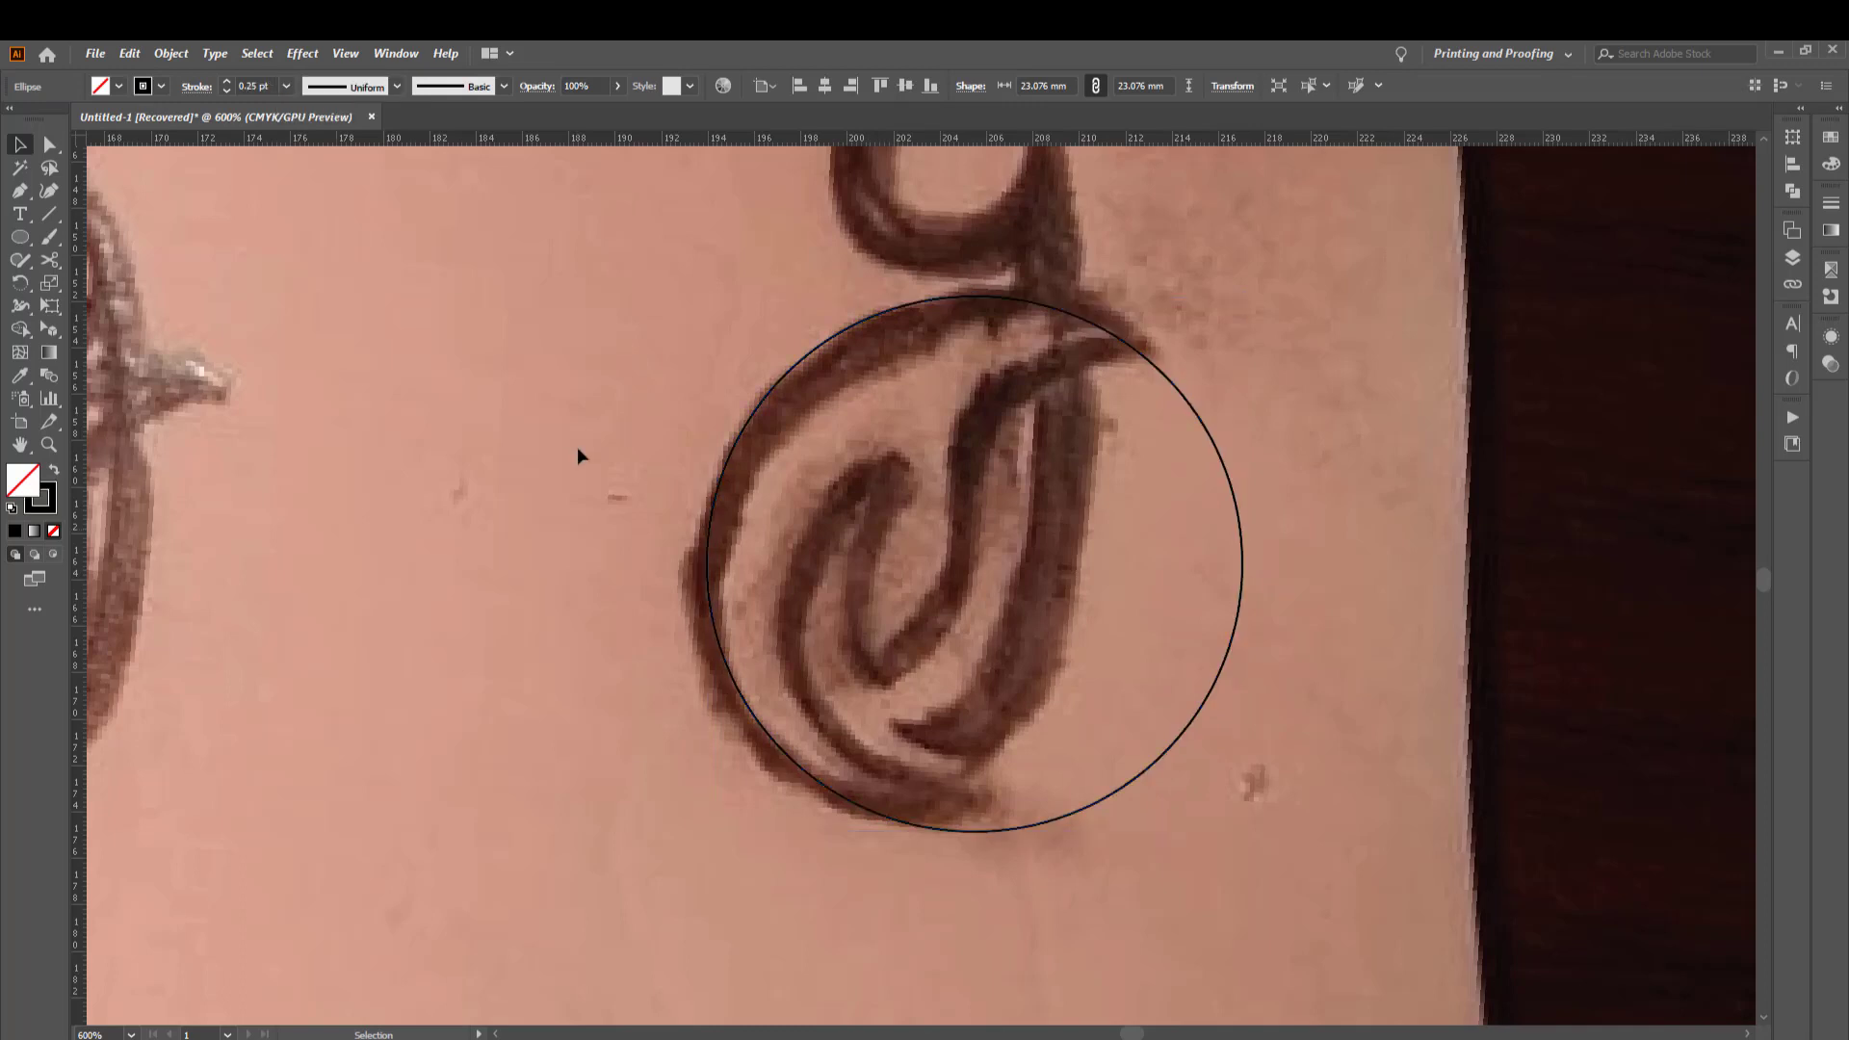
{"action": "left_click", "coordinate": [20, 237]}
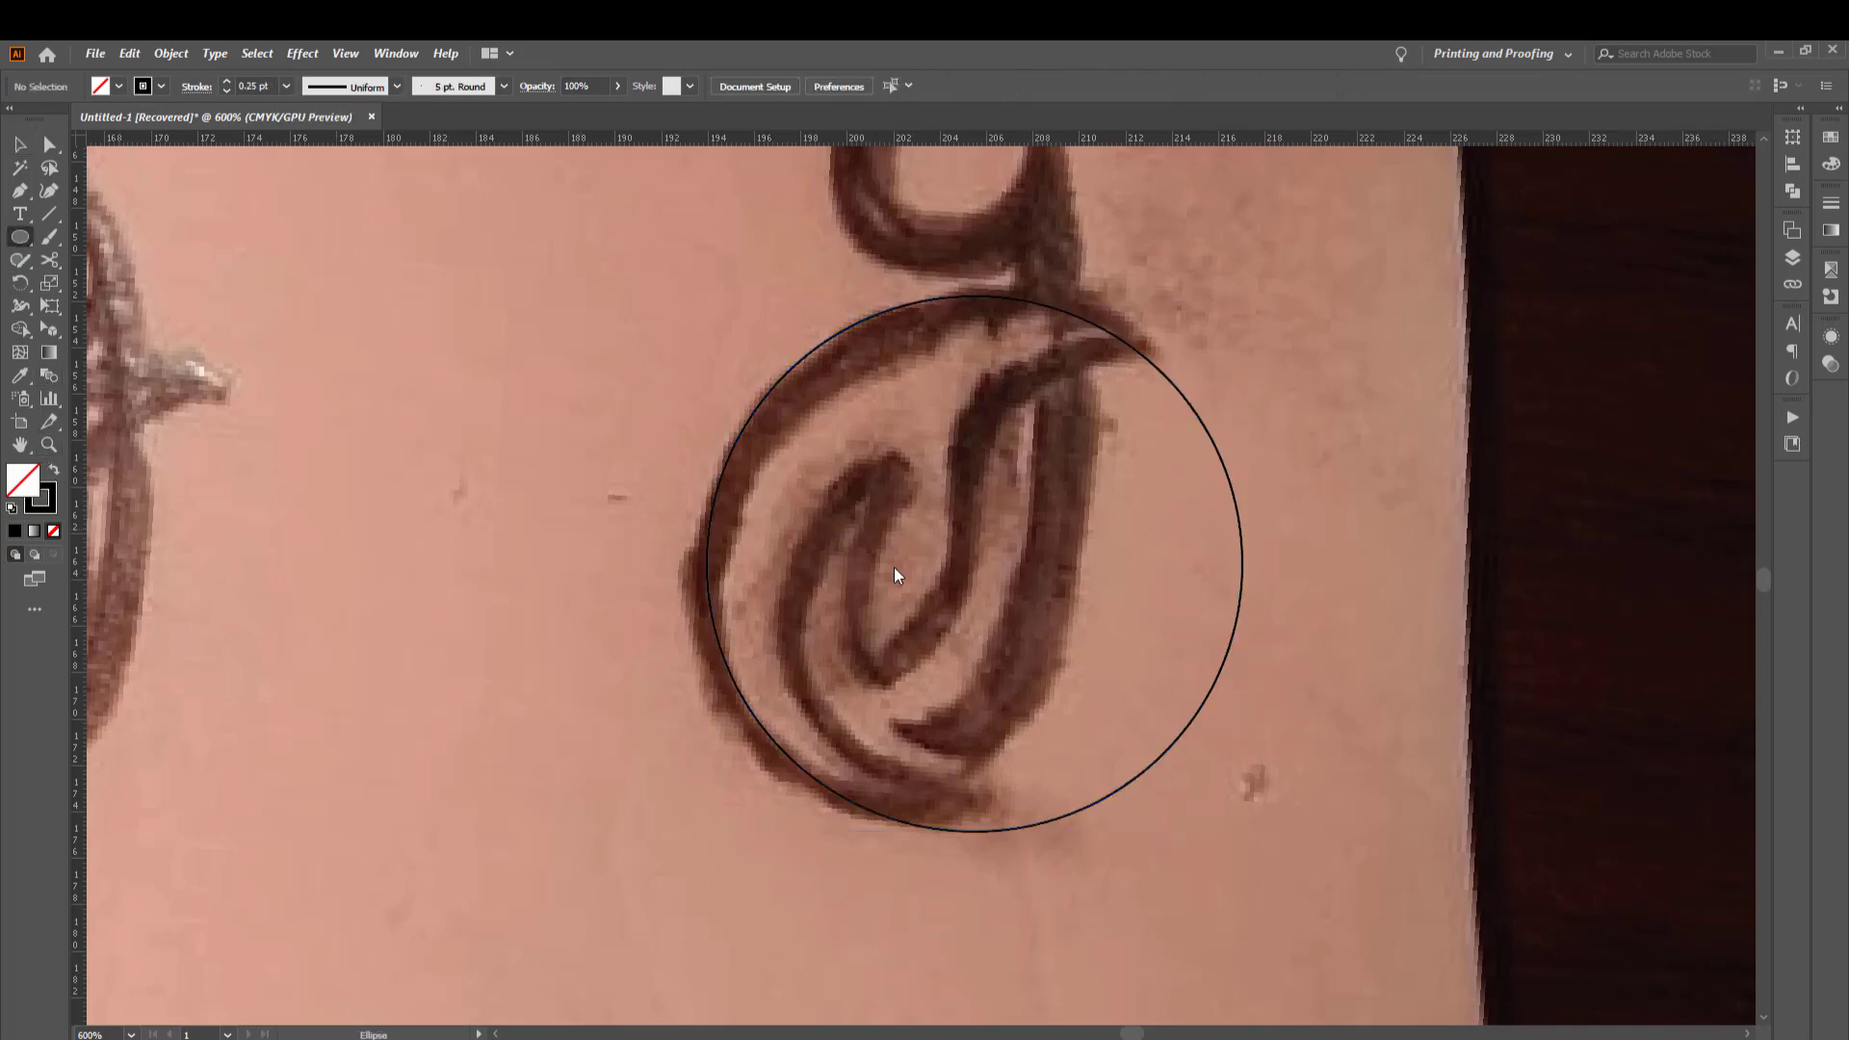
{"action": "left_click", "coordinate": [883, 551]}
Draw a roughly 17.1 mm outlined circle inside the first, along the g's inner curve
{"action": "key", "text": "Escape"}
{"action": "left_click_drag", "start_coordinate": [876, 558], "coordinate": [1116, 779]}
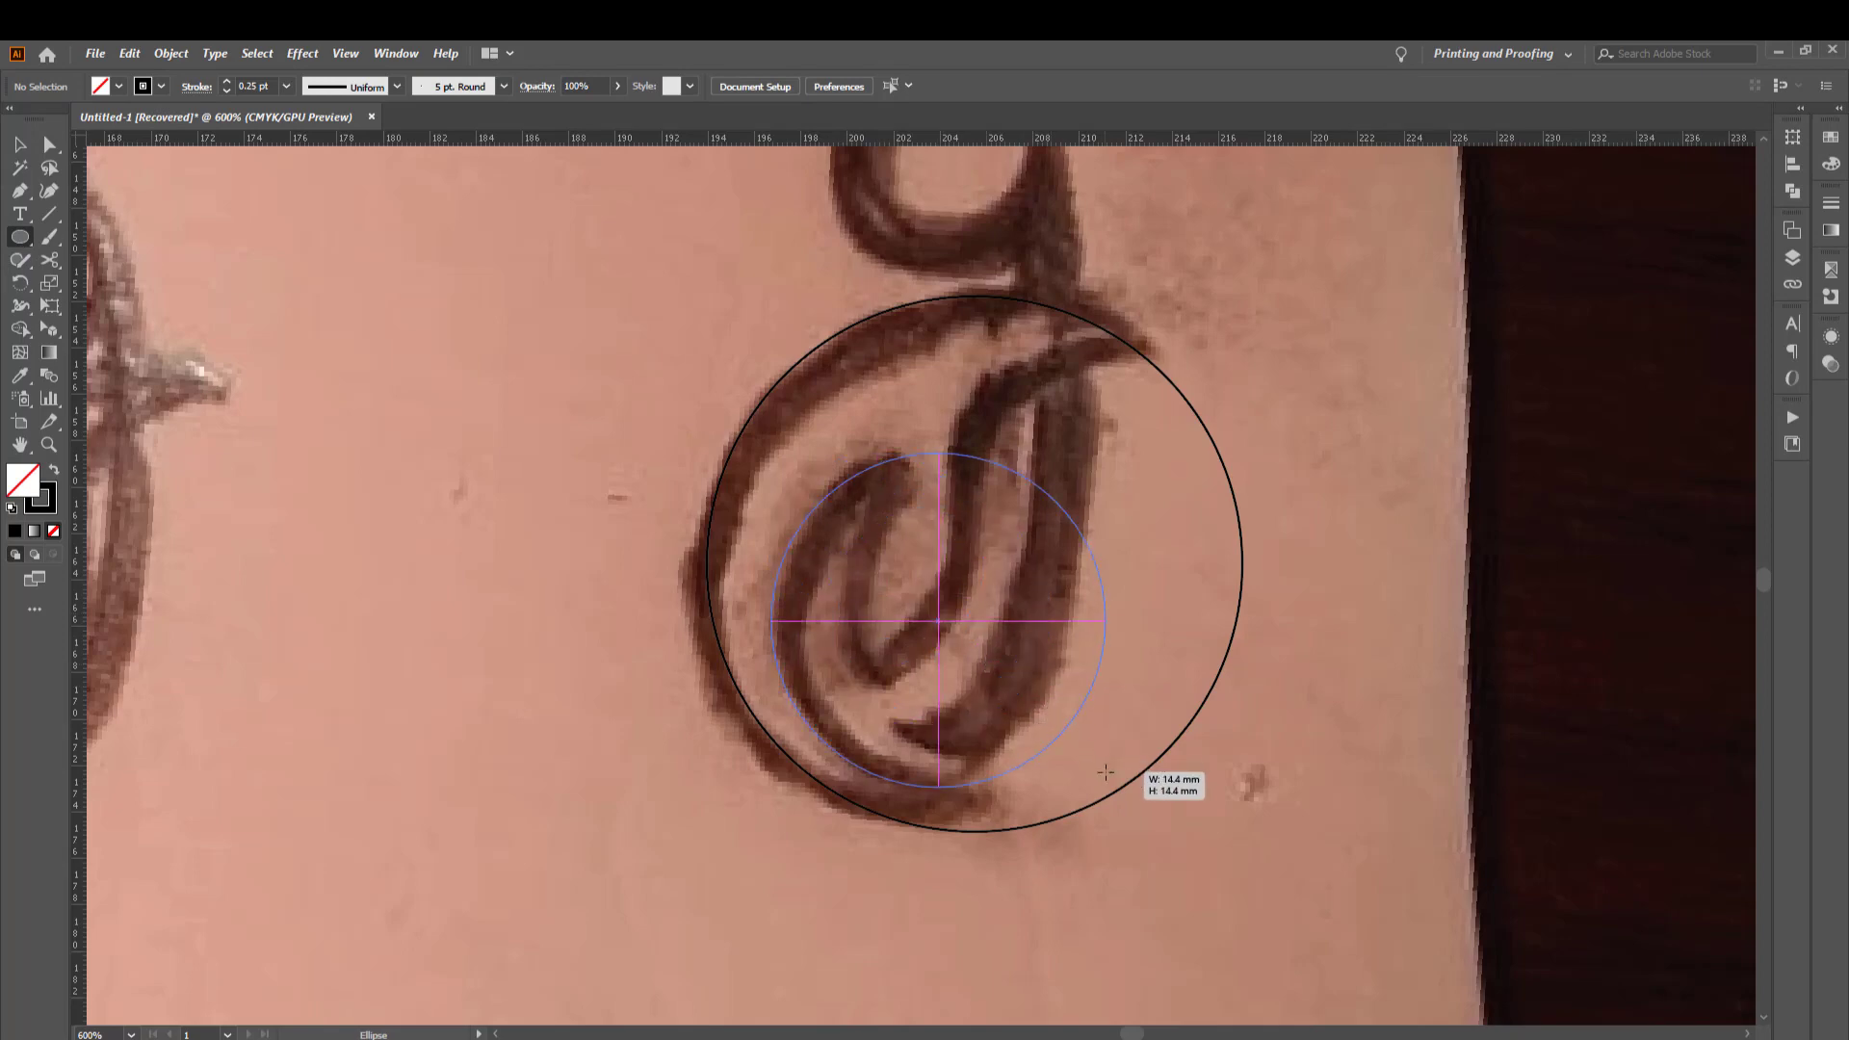
{"action": "left_click_drag", "start_coordinate": [1116, 778], "coordinate": [1138, 771]}
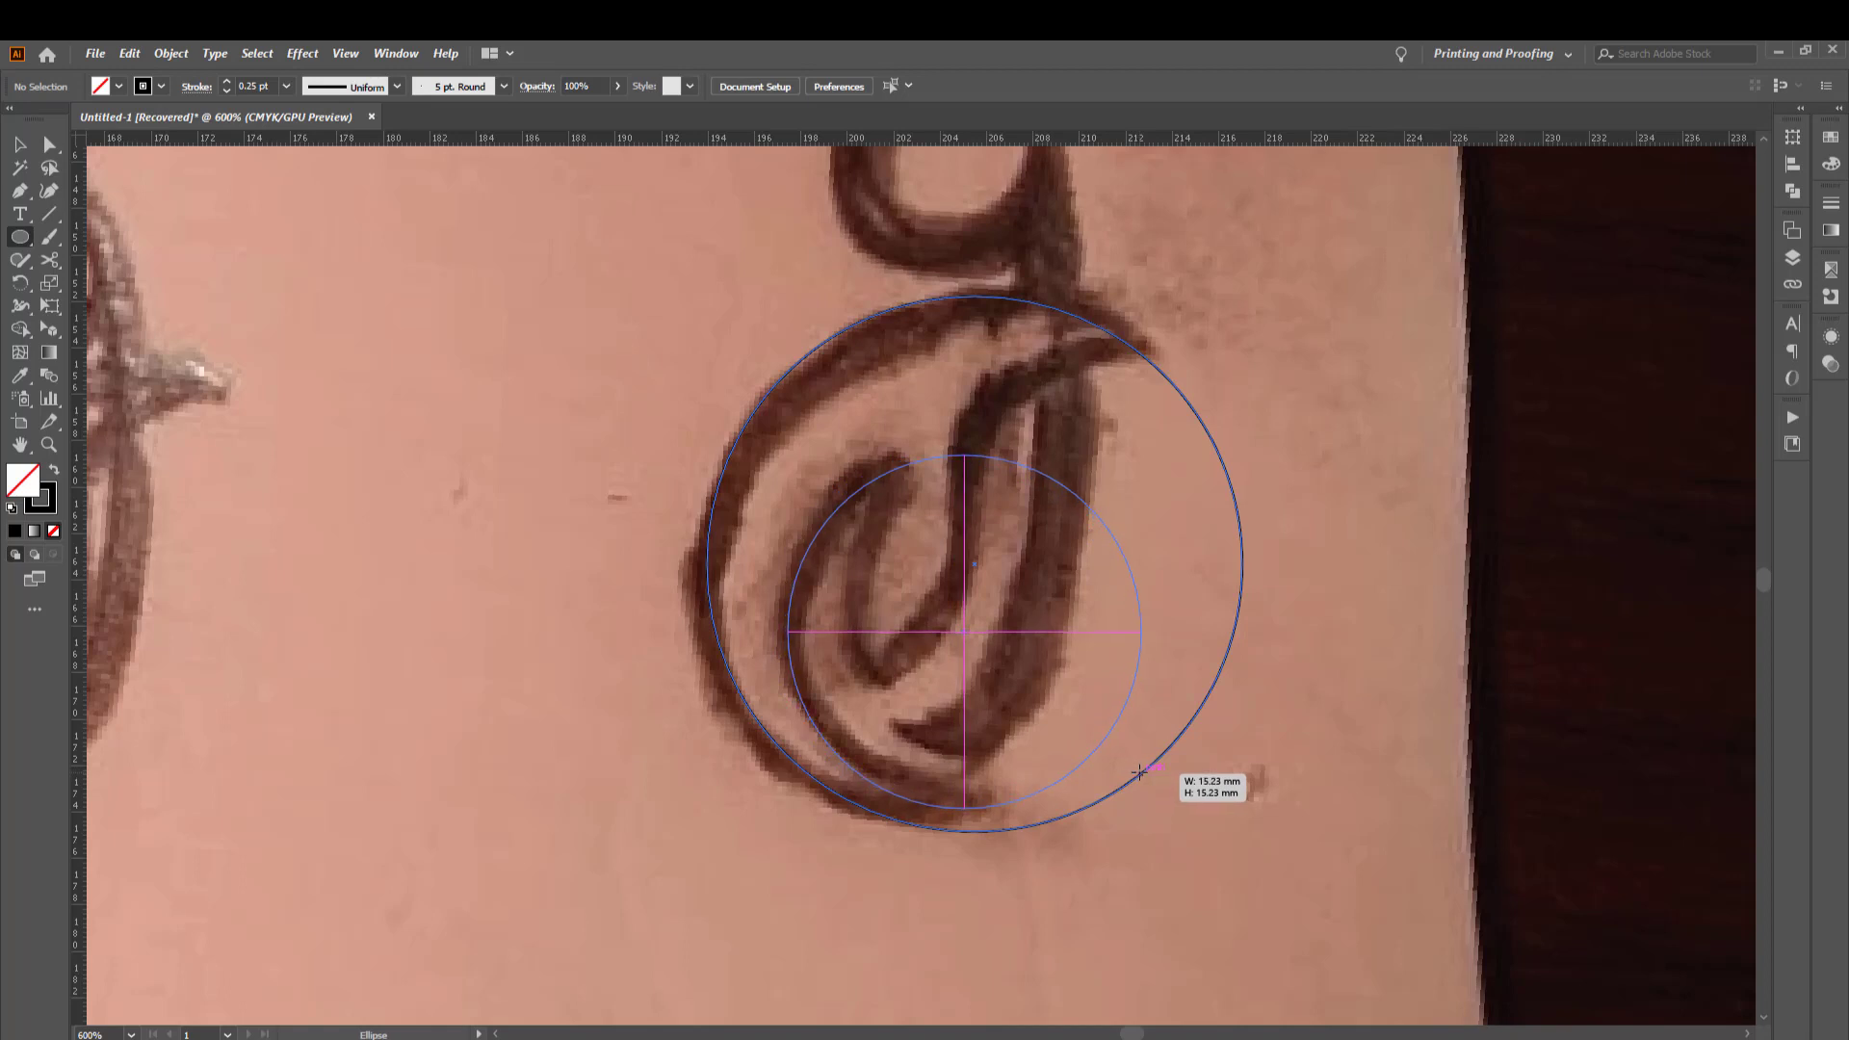
{"action": "left_click_drag", "start_coordinate": [1137, 772], "coordinate": [1156, 797]}
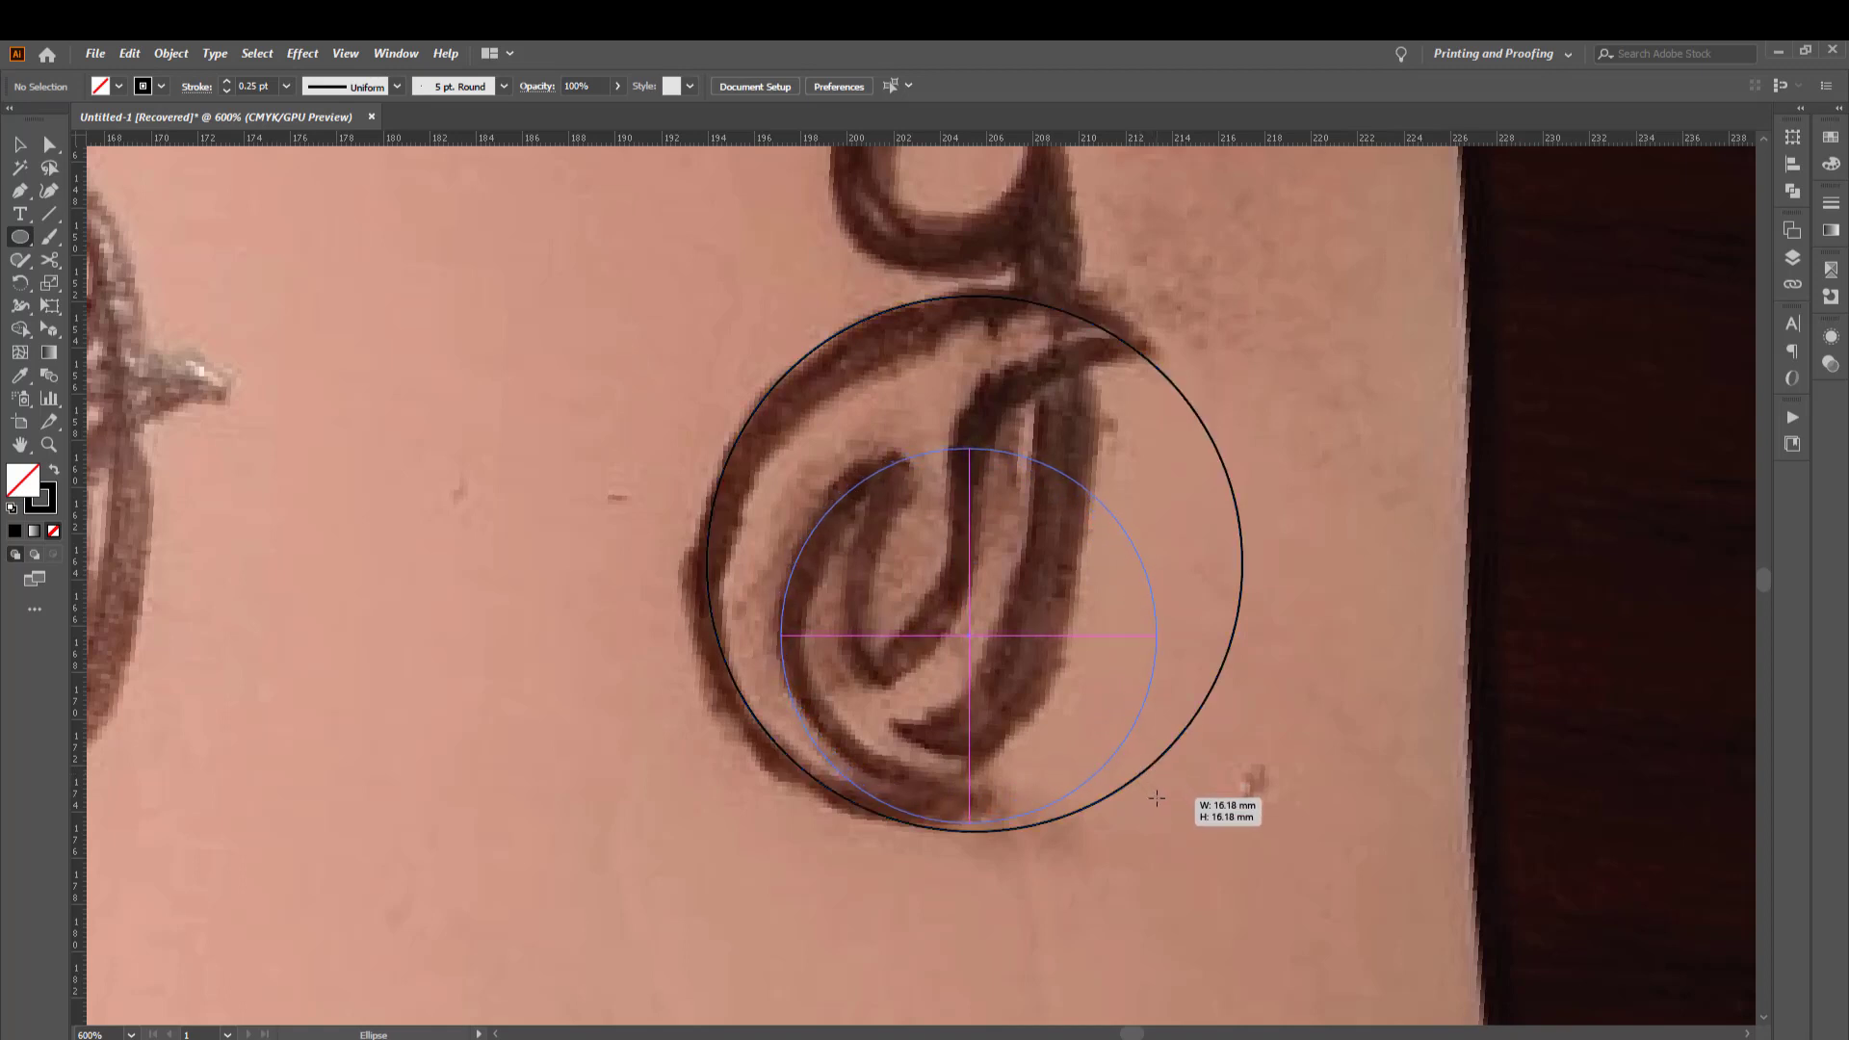
{"action": "left_click_drag", "start_coordinate": [1156, 798], "coordinate": [1171, 808]}
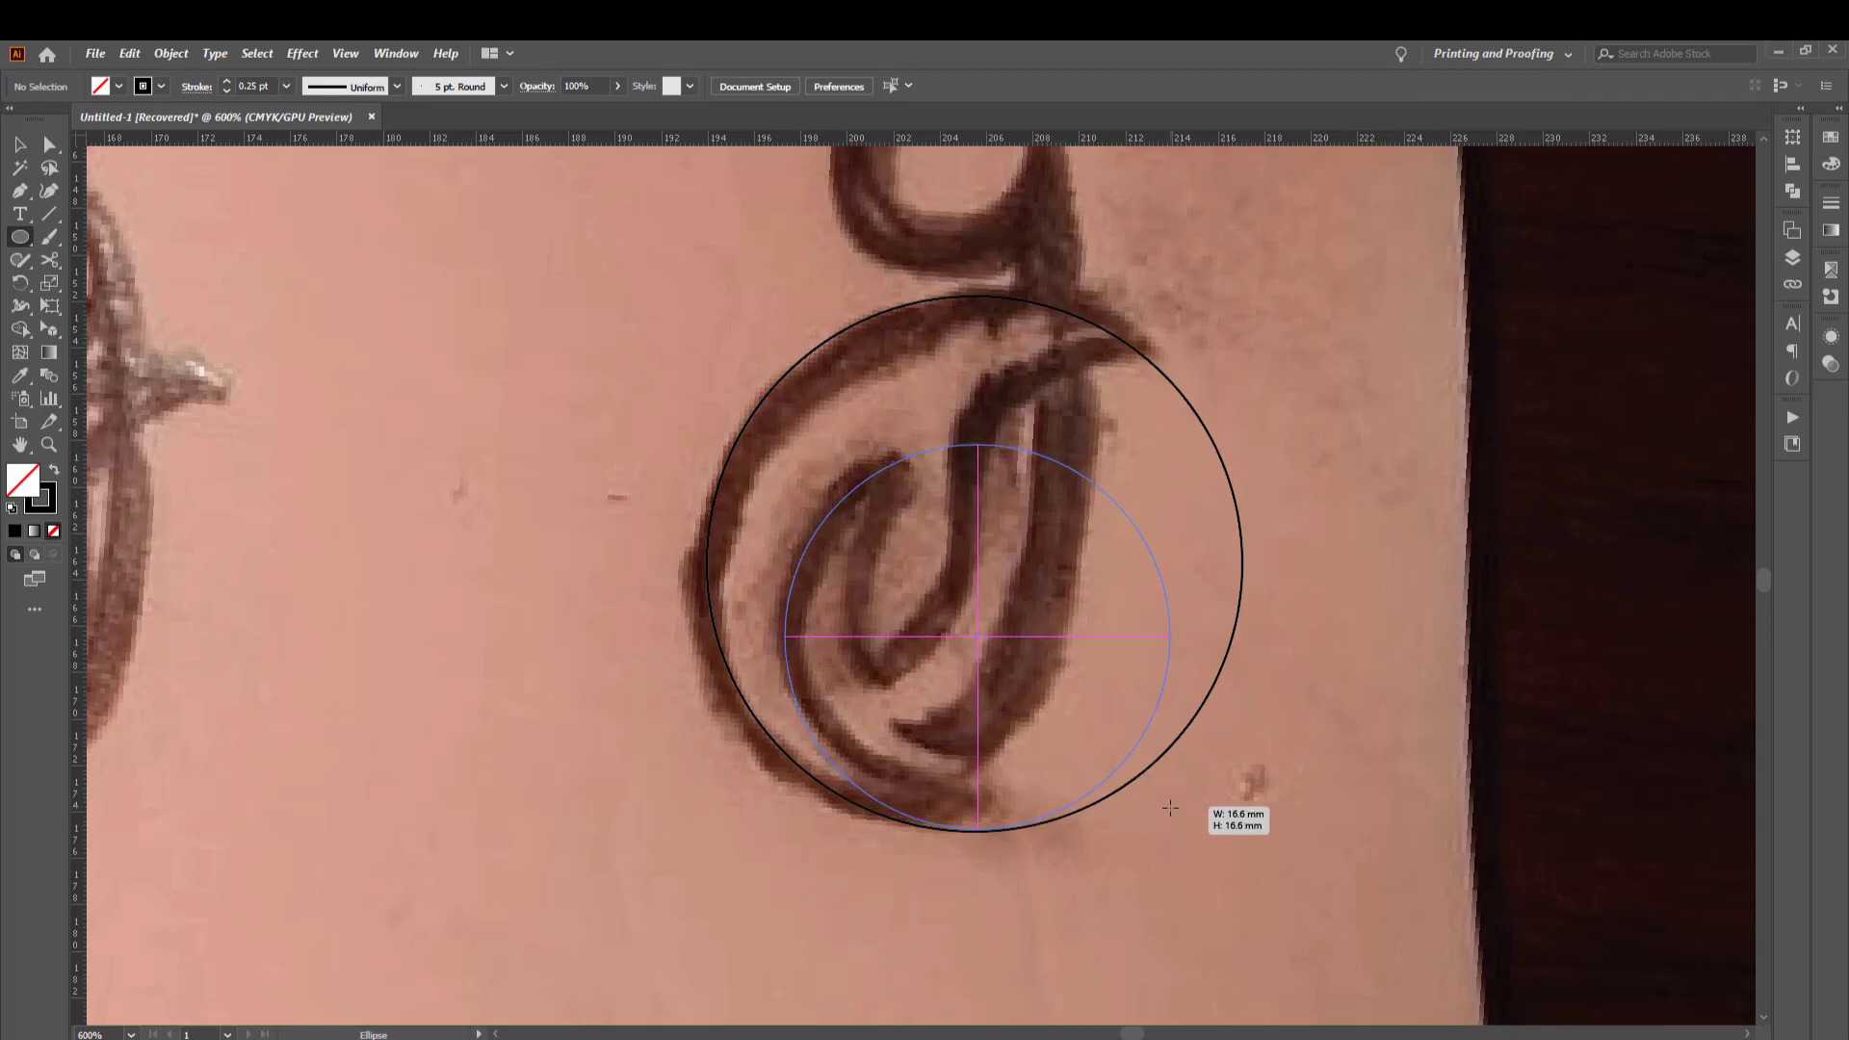
{"action": "left_click_drag", "start_coordinate": [1171, 808], "coordinate": [1174, 815]}
{"action": "scroll", "coordinate": [943, 761], "scroll_direction": "up", "scroll_amount": 2}
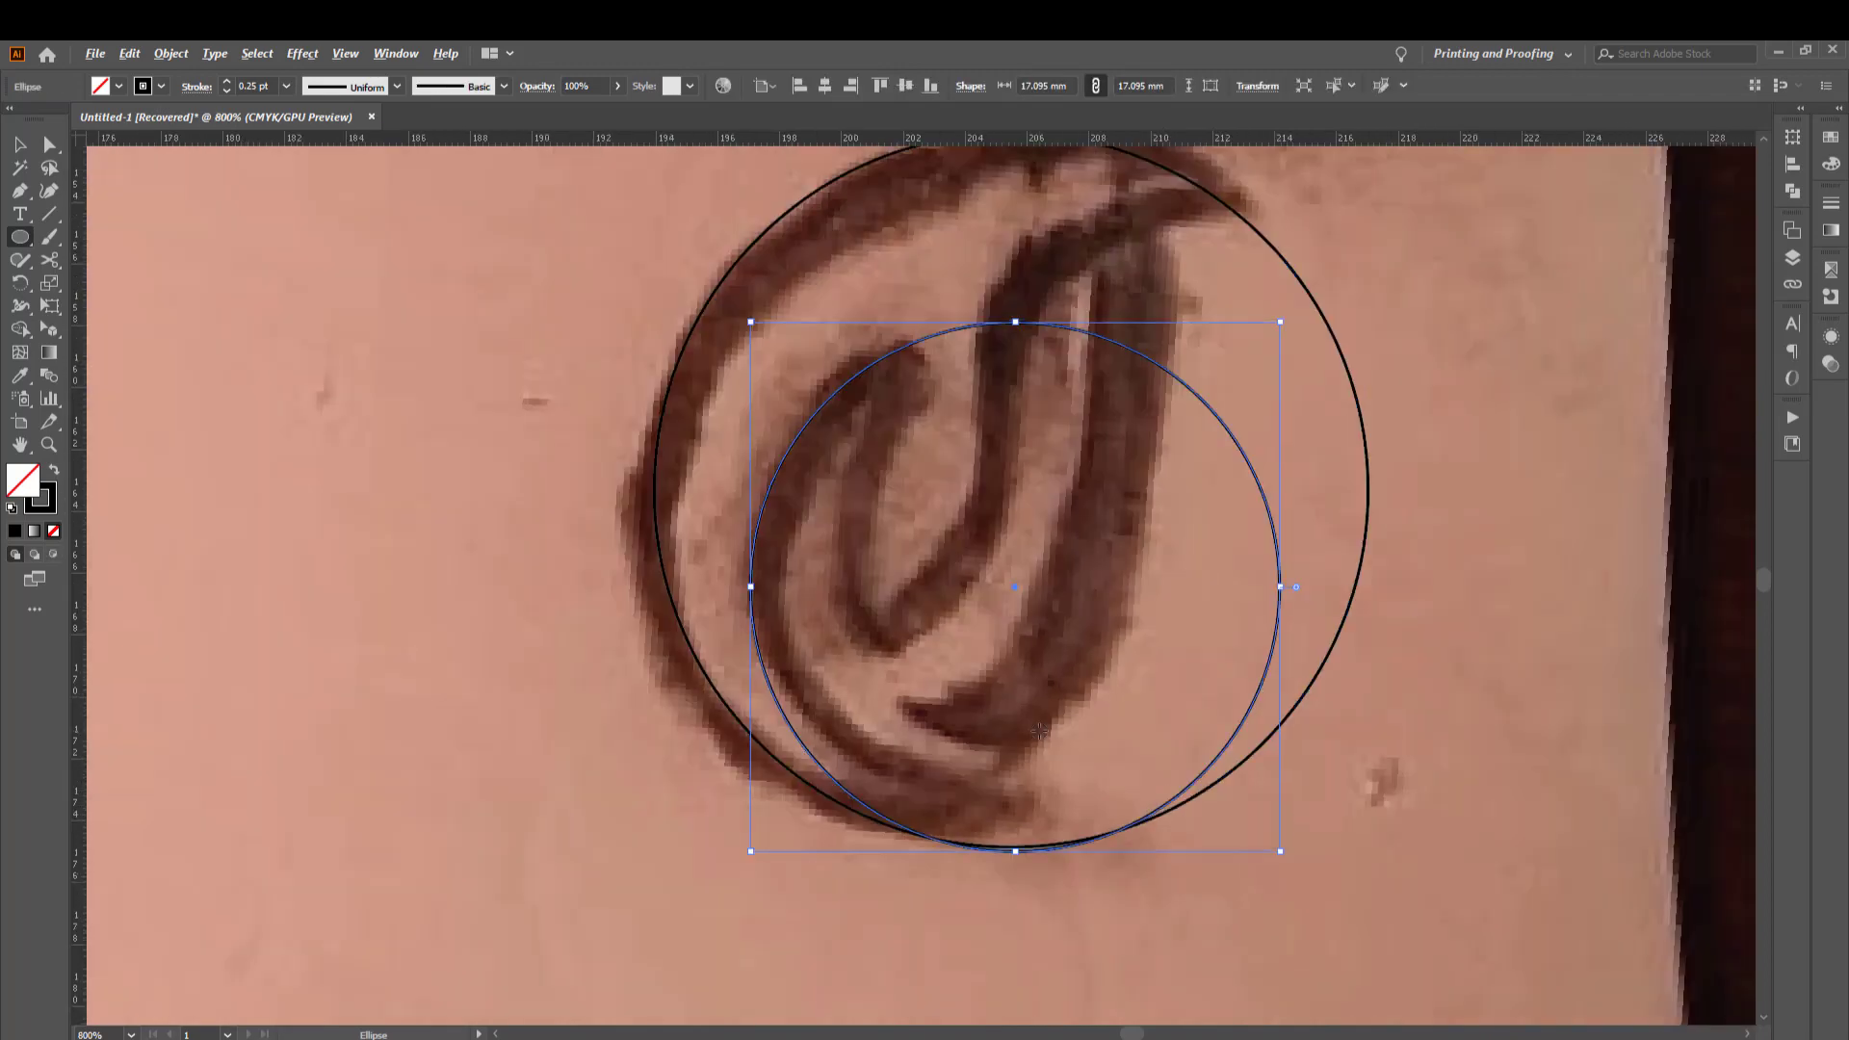
{"action": "key", "text": "v"}
{"action": "left_click", "coordinate": [1040, 732]}
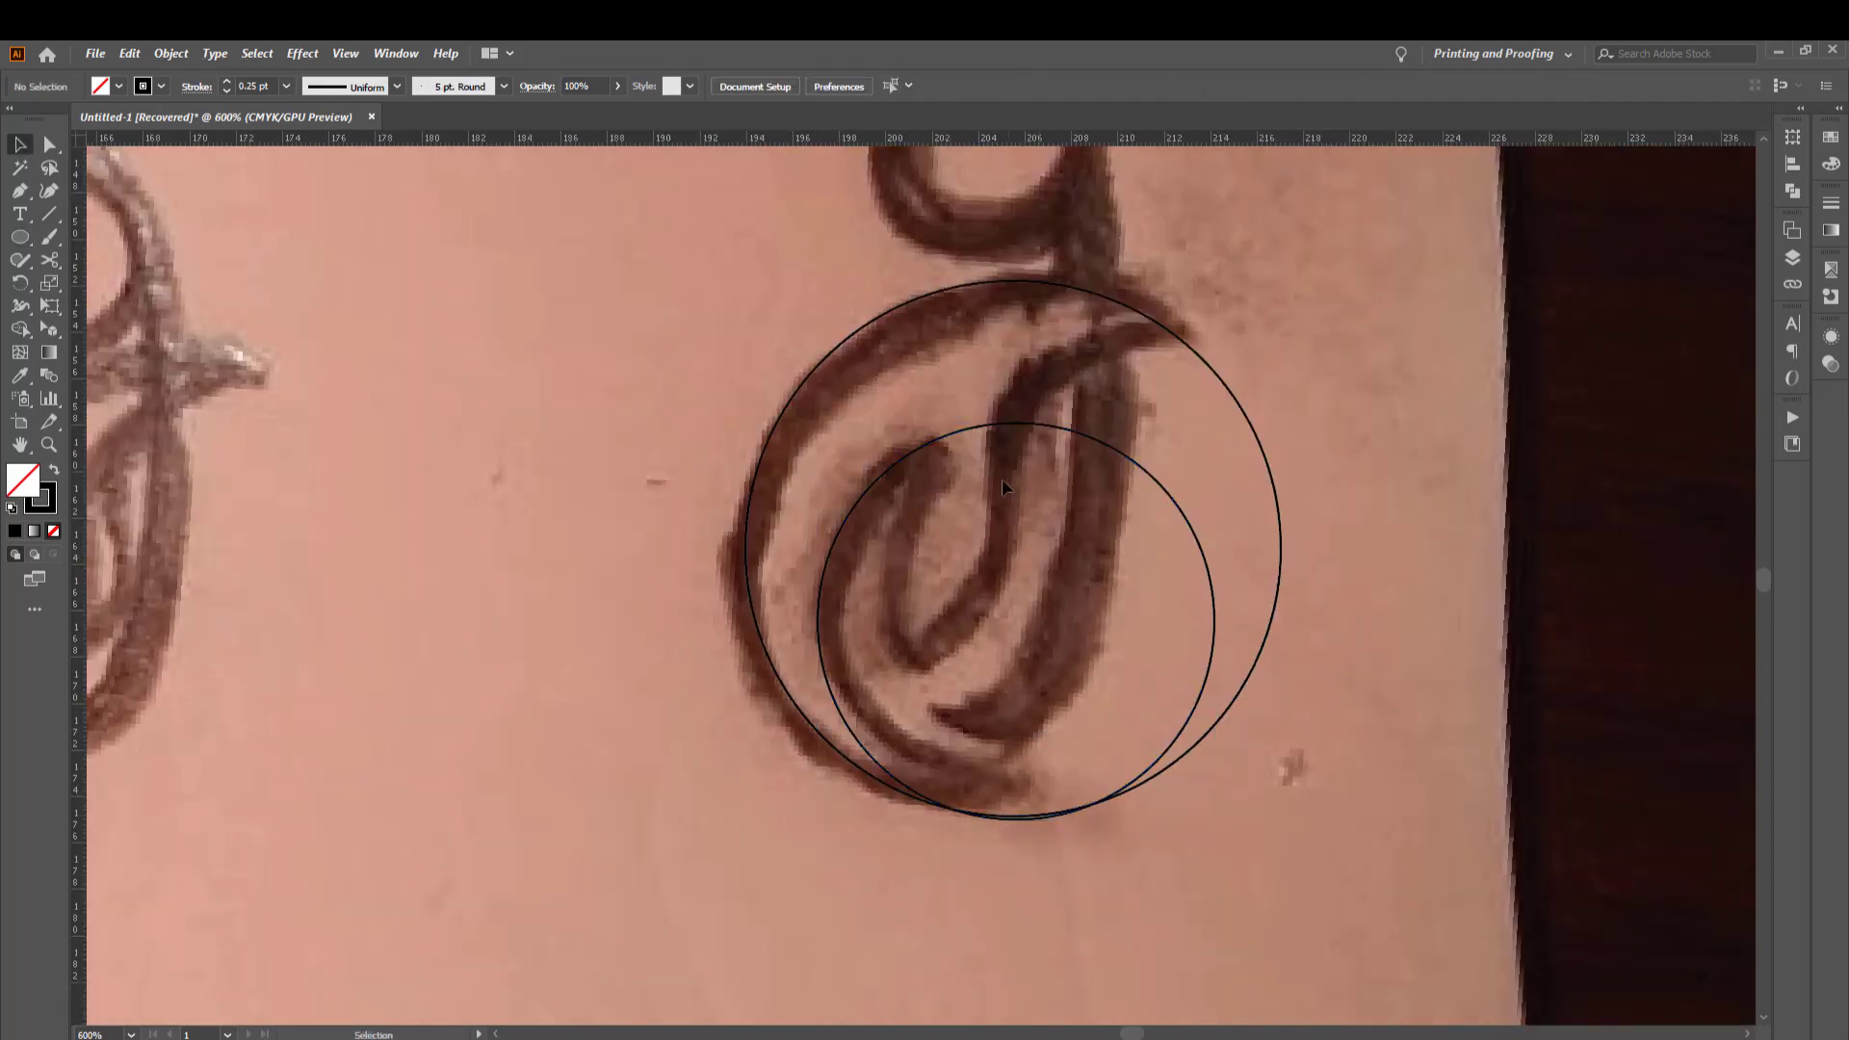
Add circles of about 12.8, 12.6 and 9.9 mm over the g's inner strokes and upper curve
{"action": "key", "text": "l"}
{"action": "left_click_drag", "start_coordinate": [926, 532], "coordinate": [1172, 667]}
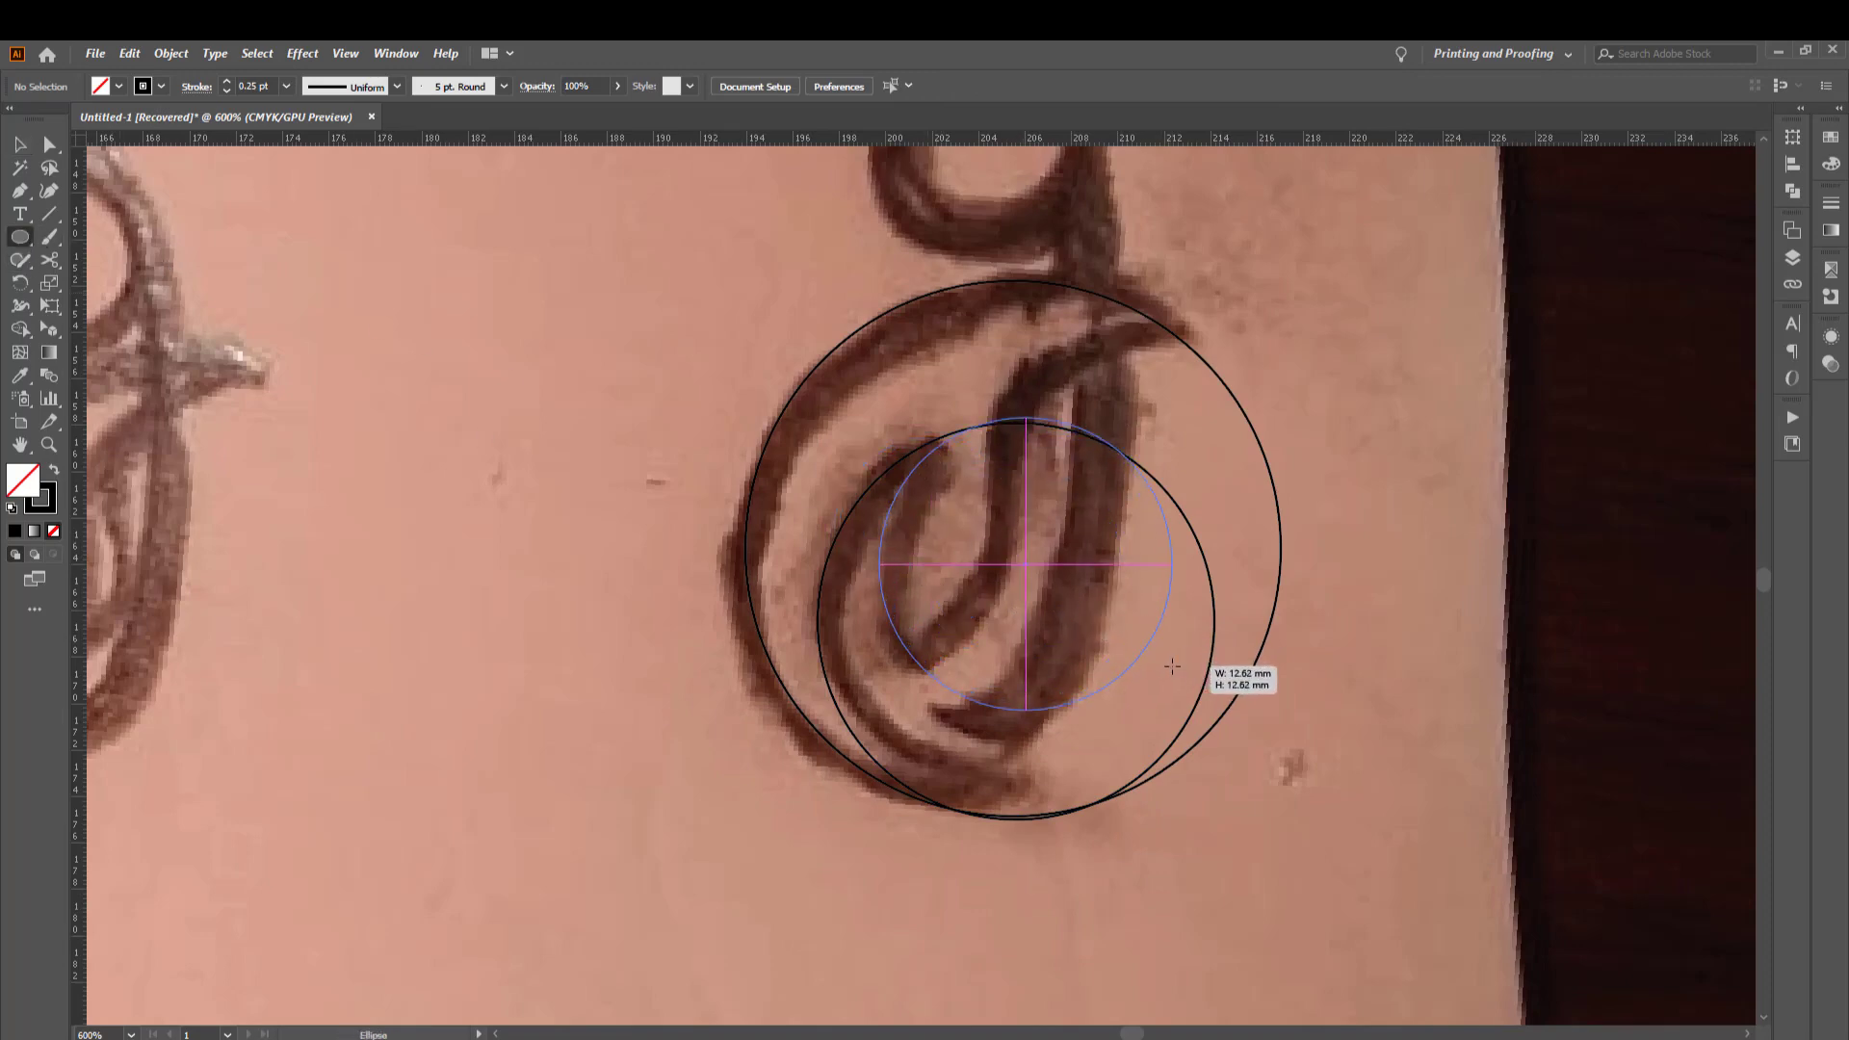
{"action": "left_click_drag", "start_coordinate": [1172, 666], "coordinate": [1173, 665]}
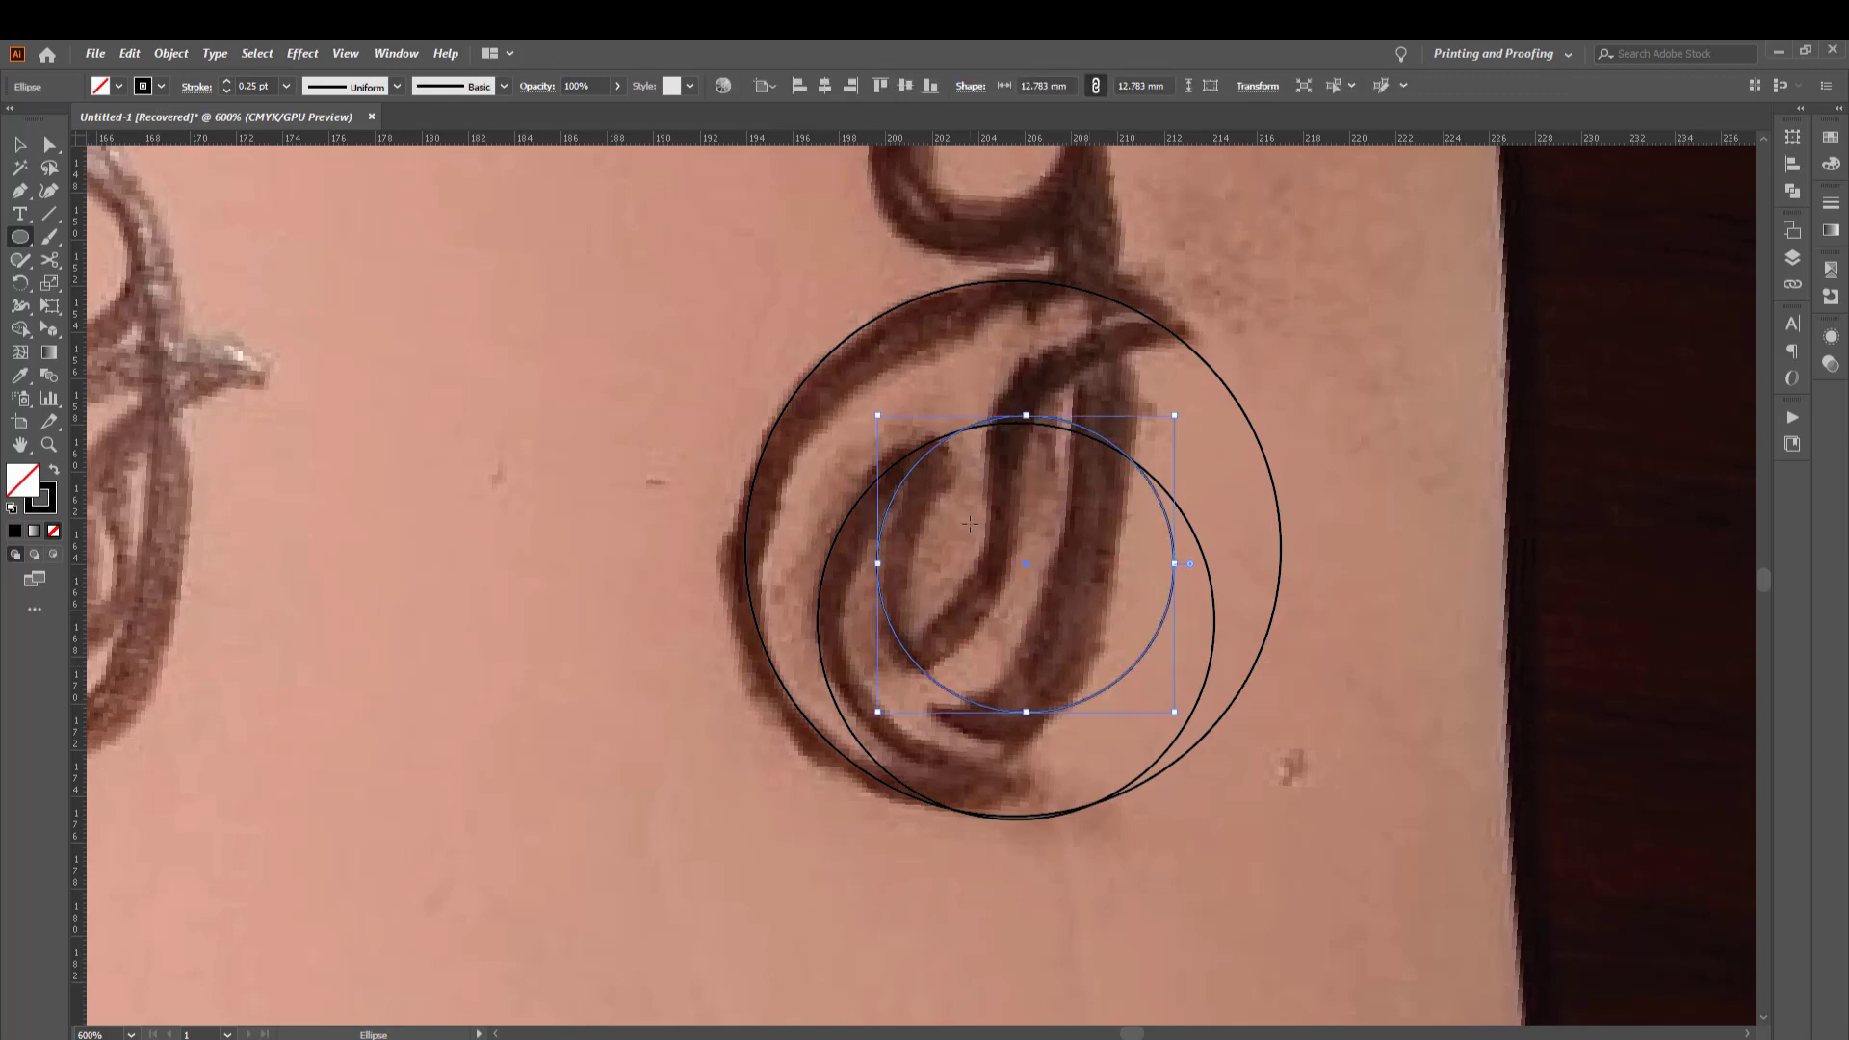
{"action": "left_click_drag", "start_coordinate": [970, 523], "coordinate": [994, 657]}
{"action": "left_click_drag", "start_coordinate": [1011, 336], "coordinate": [1201, 537]}
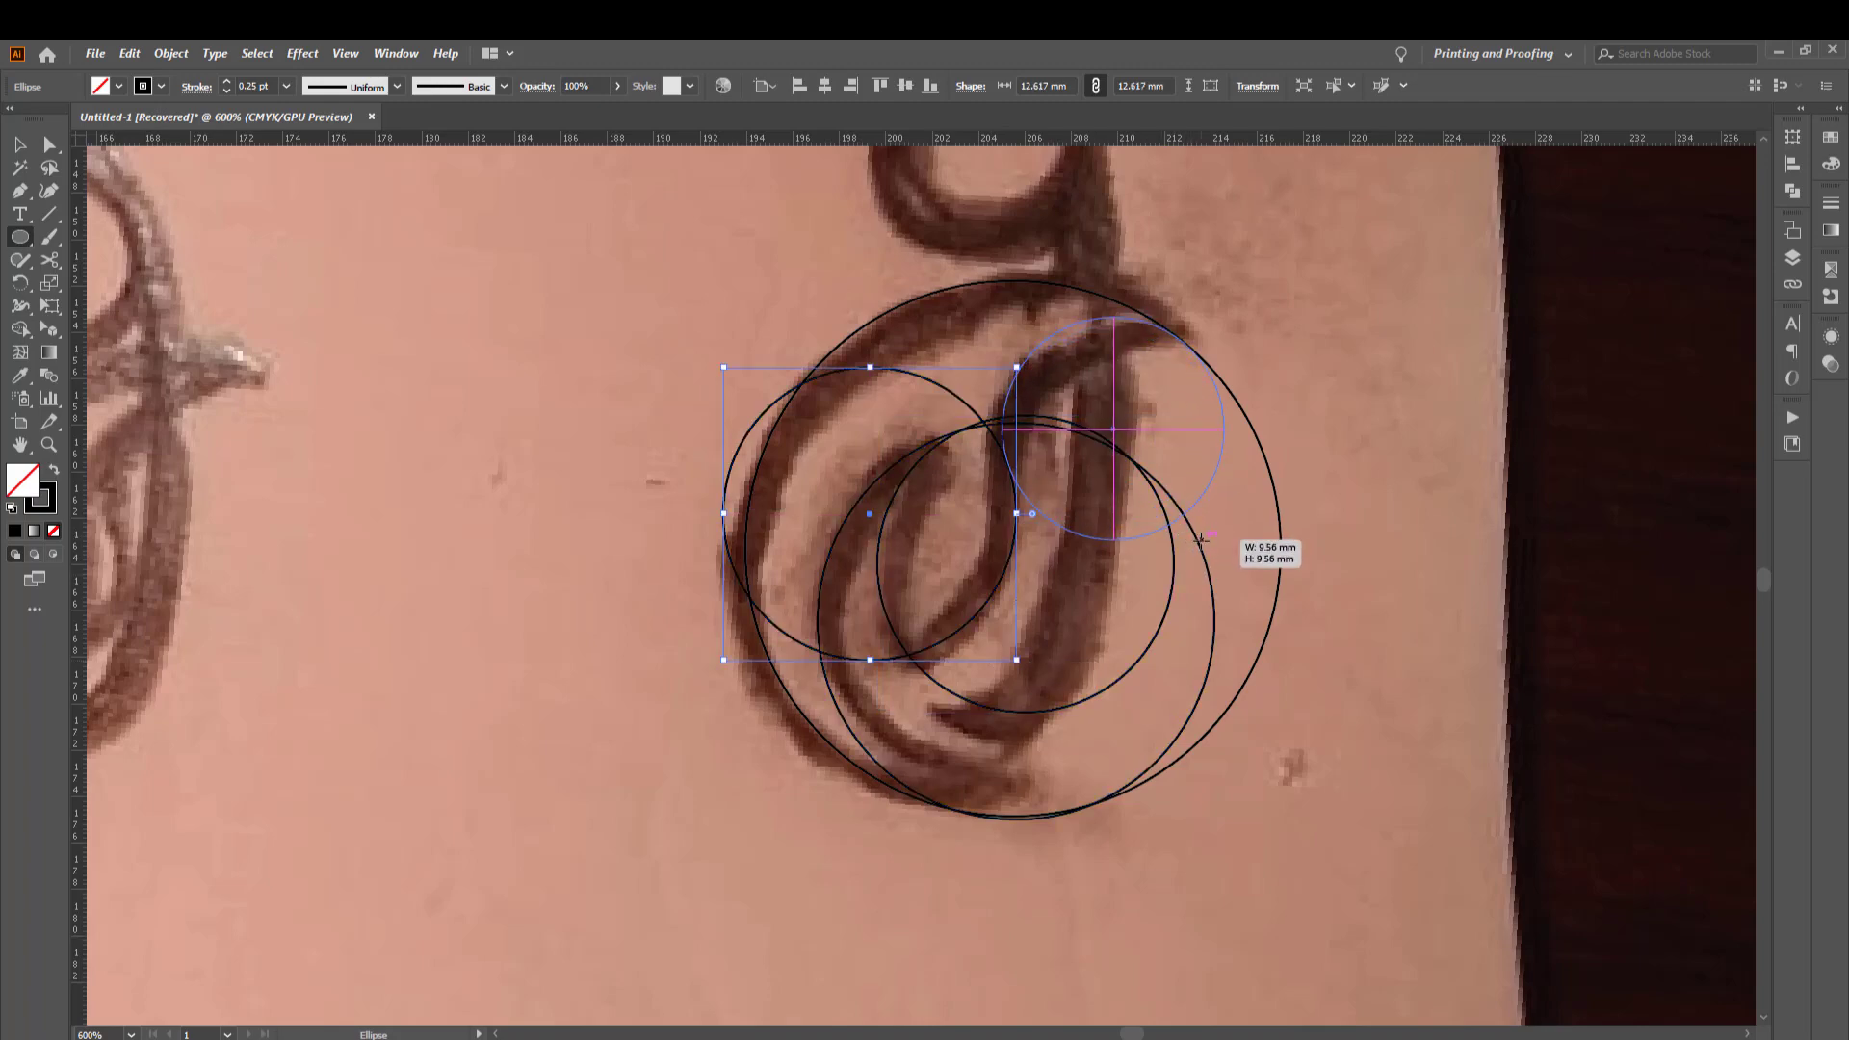
{"action": "left_click_drag", "start_coordinate": [1201, 538], "coordinate": [1211, 550]}
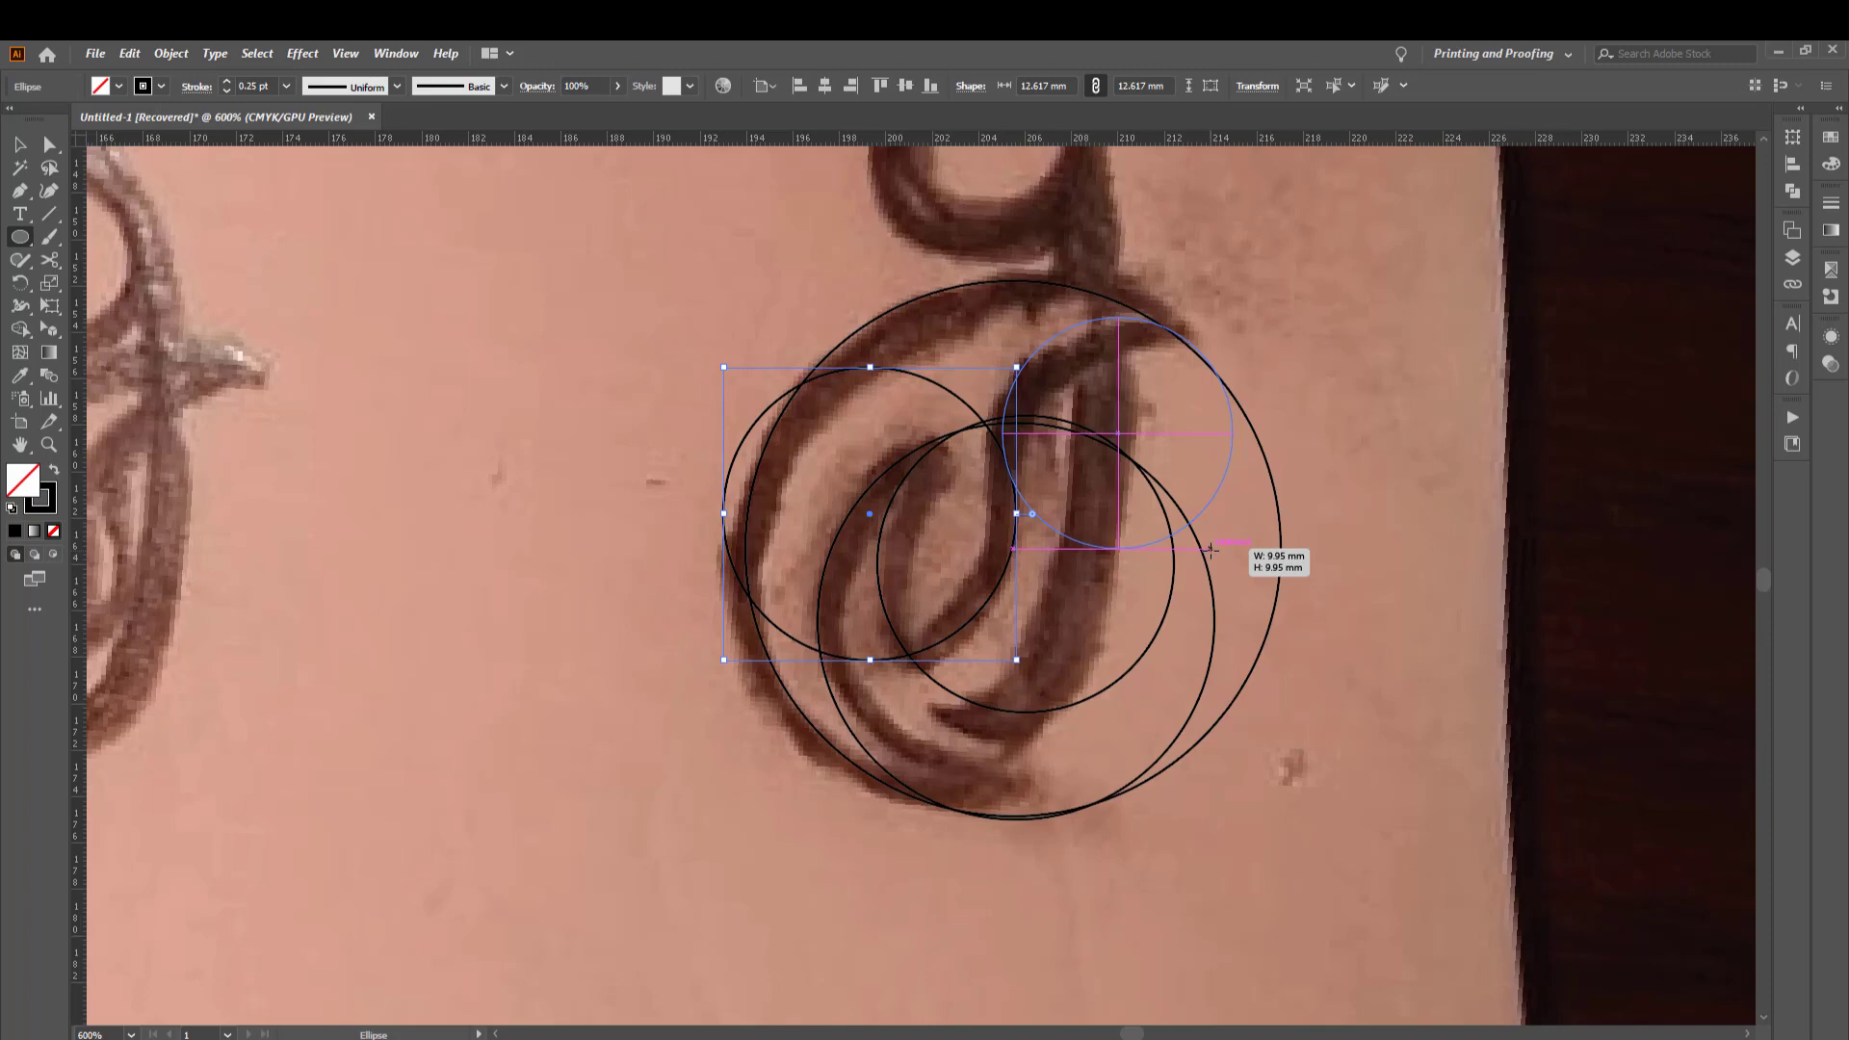
{"action": "left_click_drag", "start_coordinate": [1209, 549], "coordinate": [1211, 549]}
{"action": "key", "text": "v"}
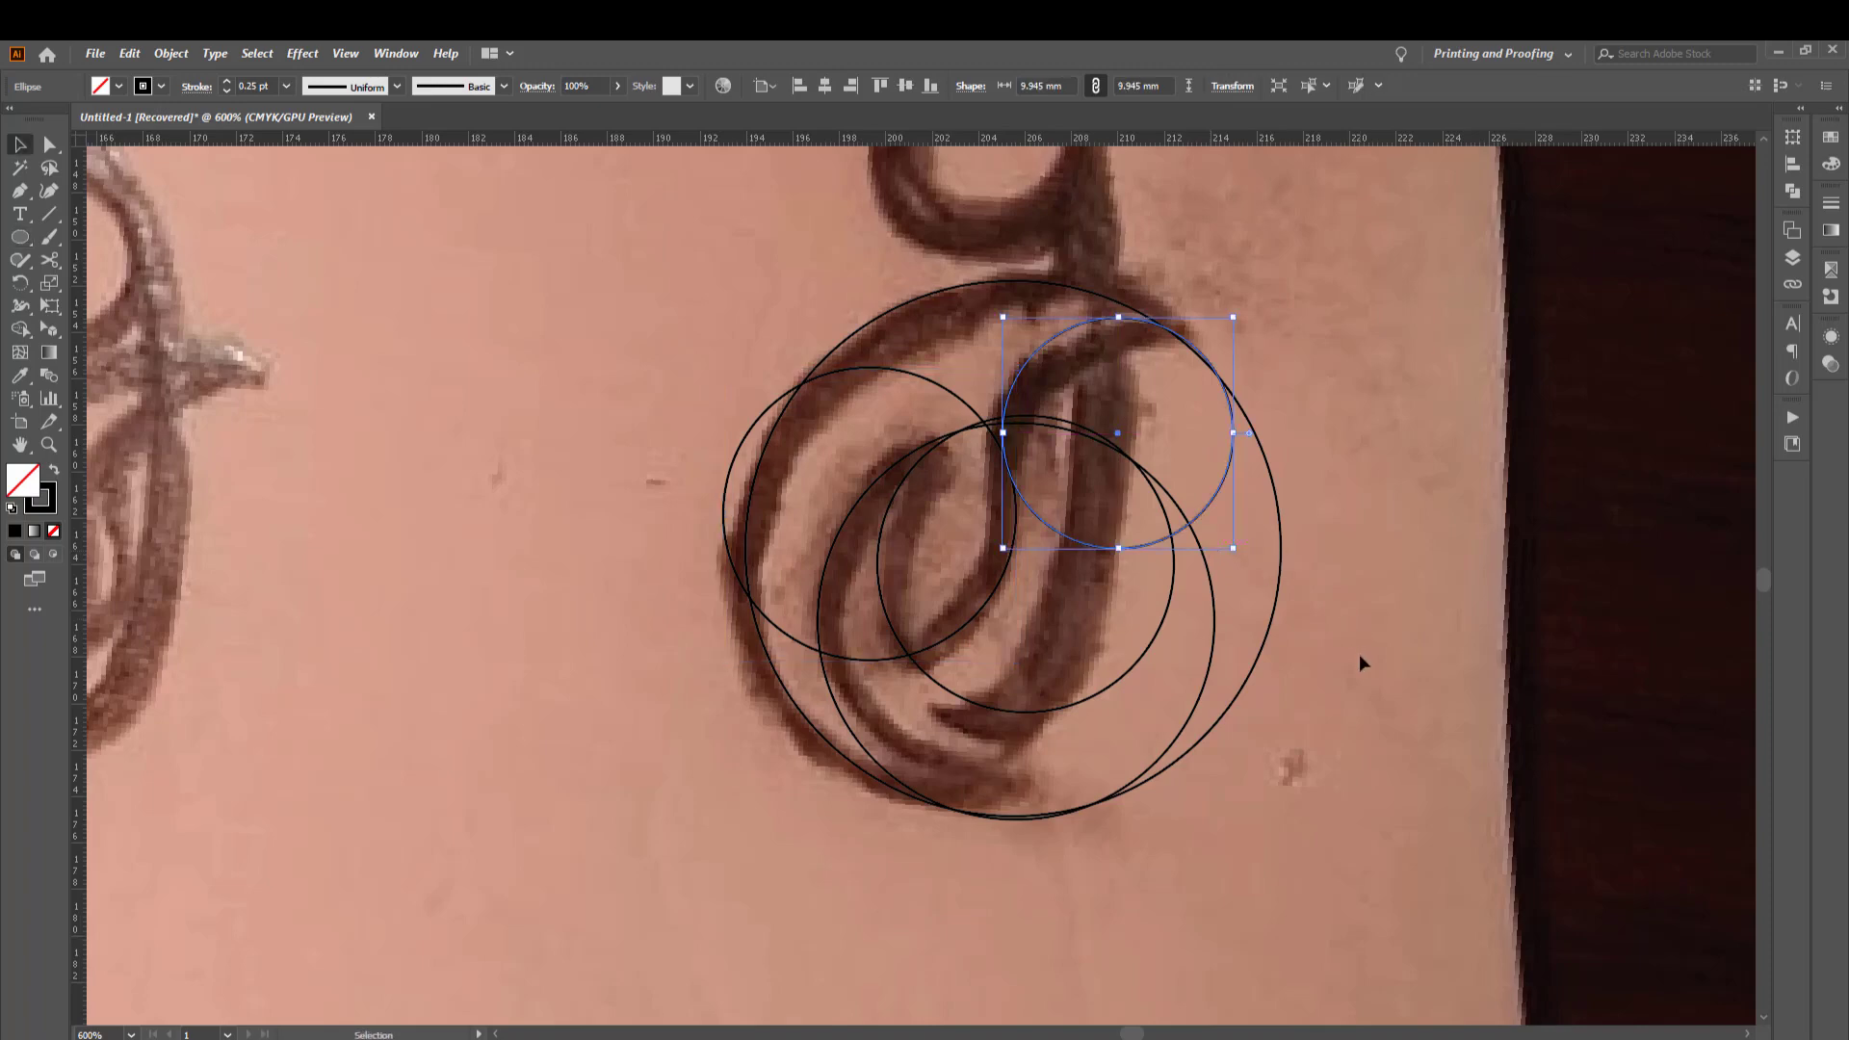
{"action": "left_click", "coordinate": [1348, 779]}
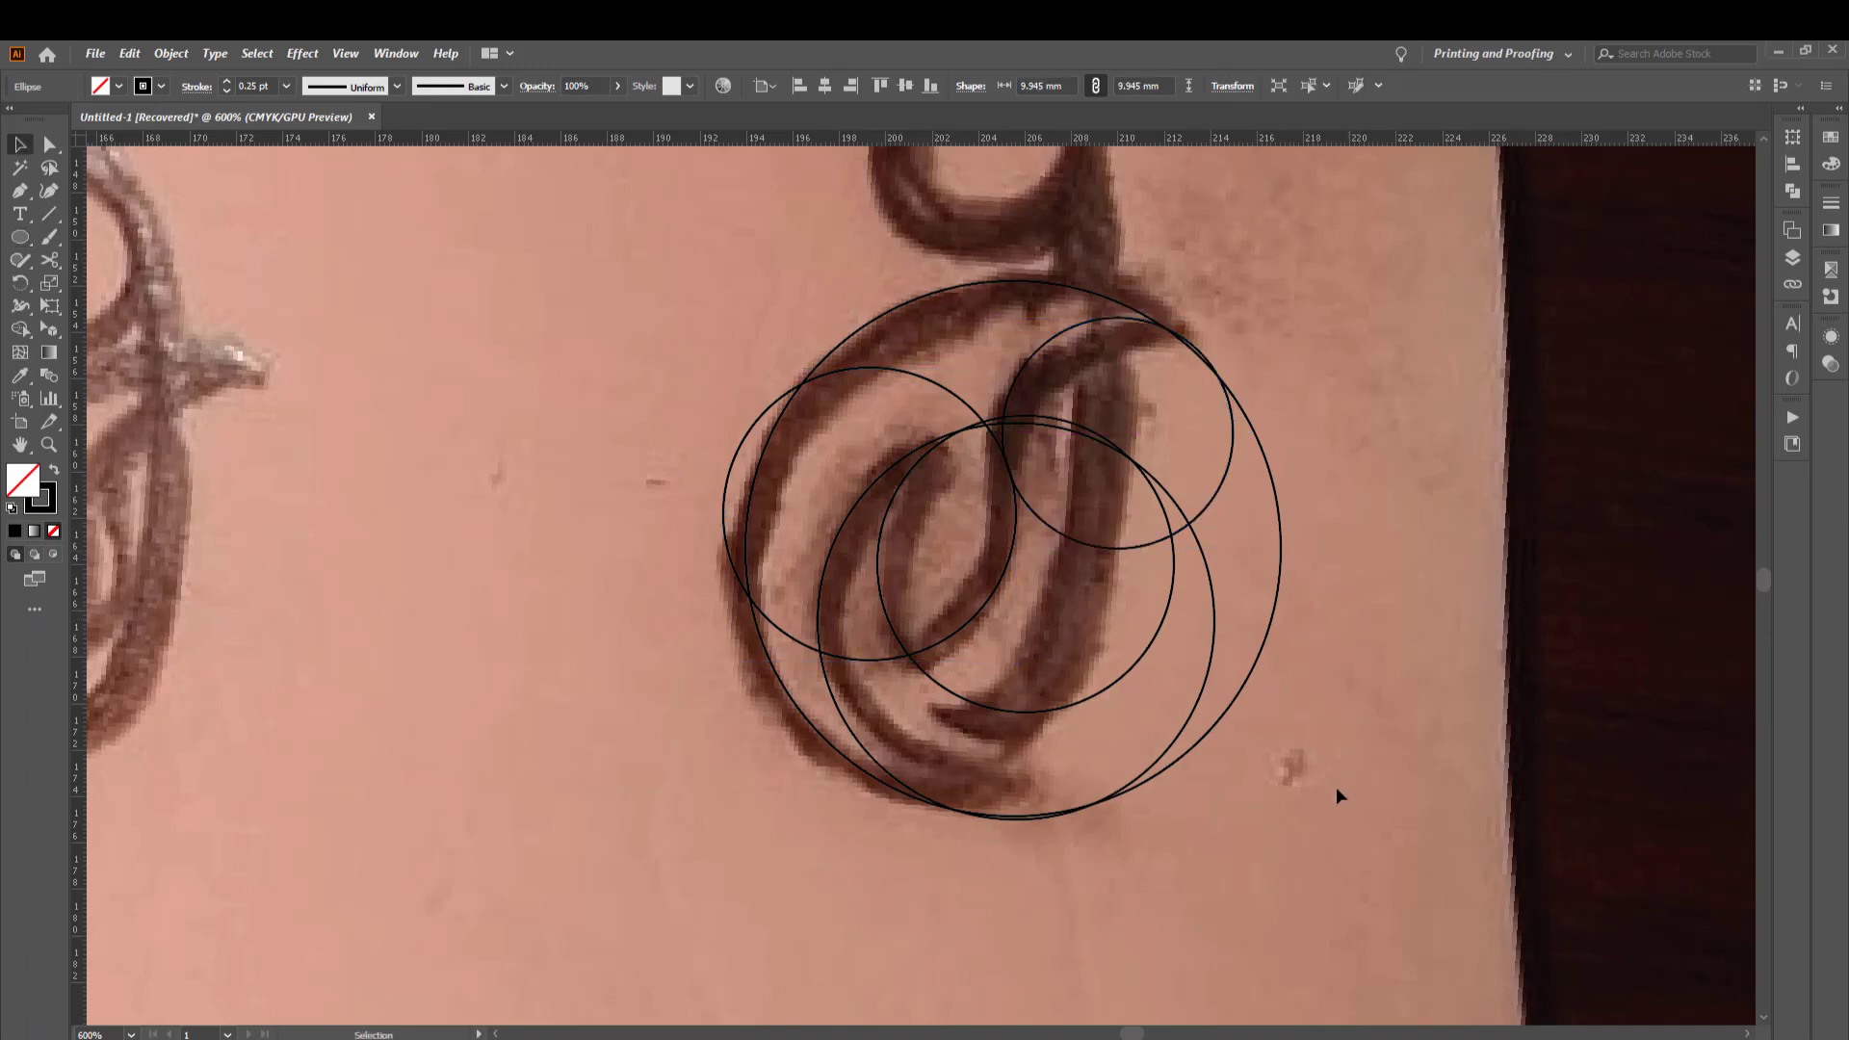
{"action": "key", "text": "ctrl+minus"}
Try selecting the construction circles and switch between the Ellipse and Rounded Rectangle tools
{"action": "left_click_drag", "start_coordinate": [883, 417], "coordinate": [1237, 778]}
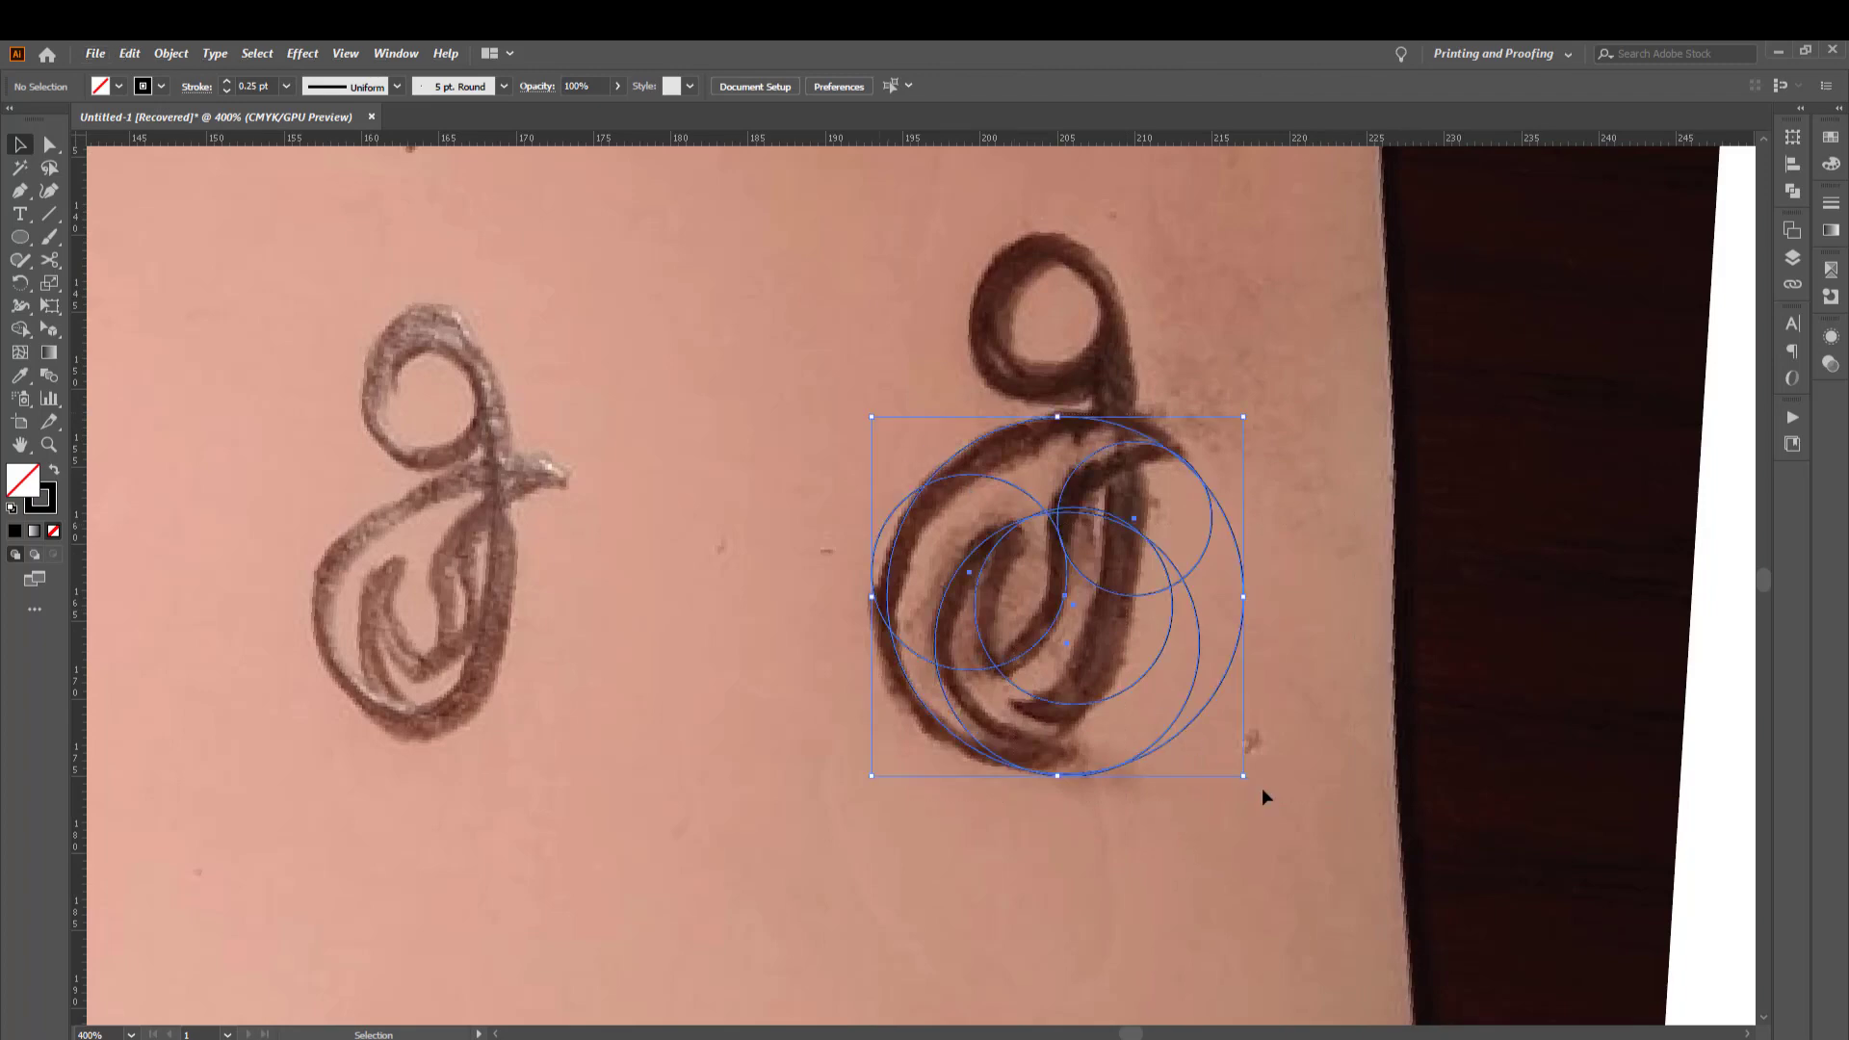
{"action": "key", "text": "a"}
{"action": "key", "text": "ctrl+h"}
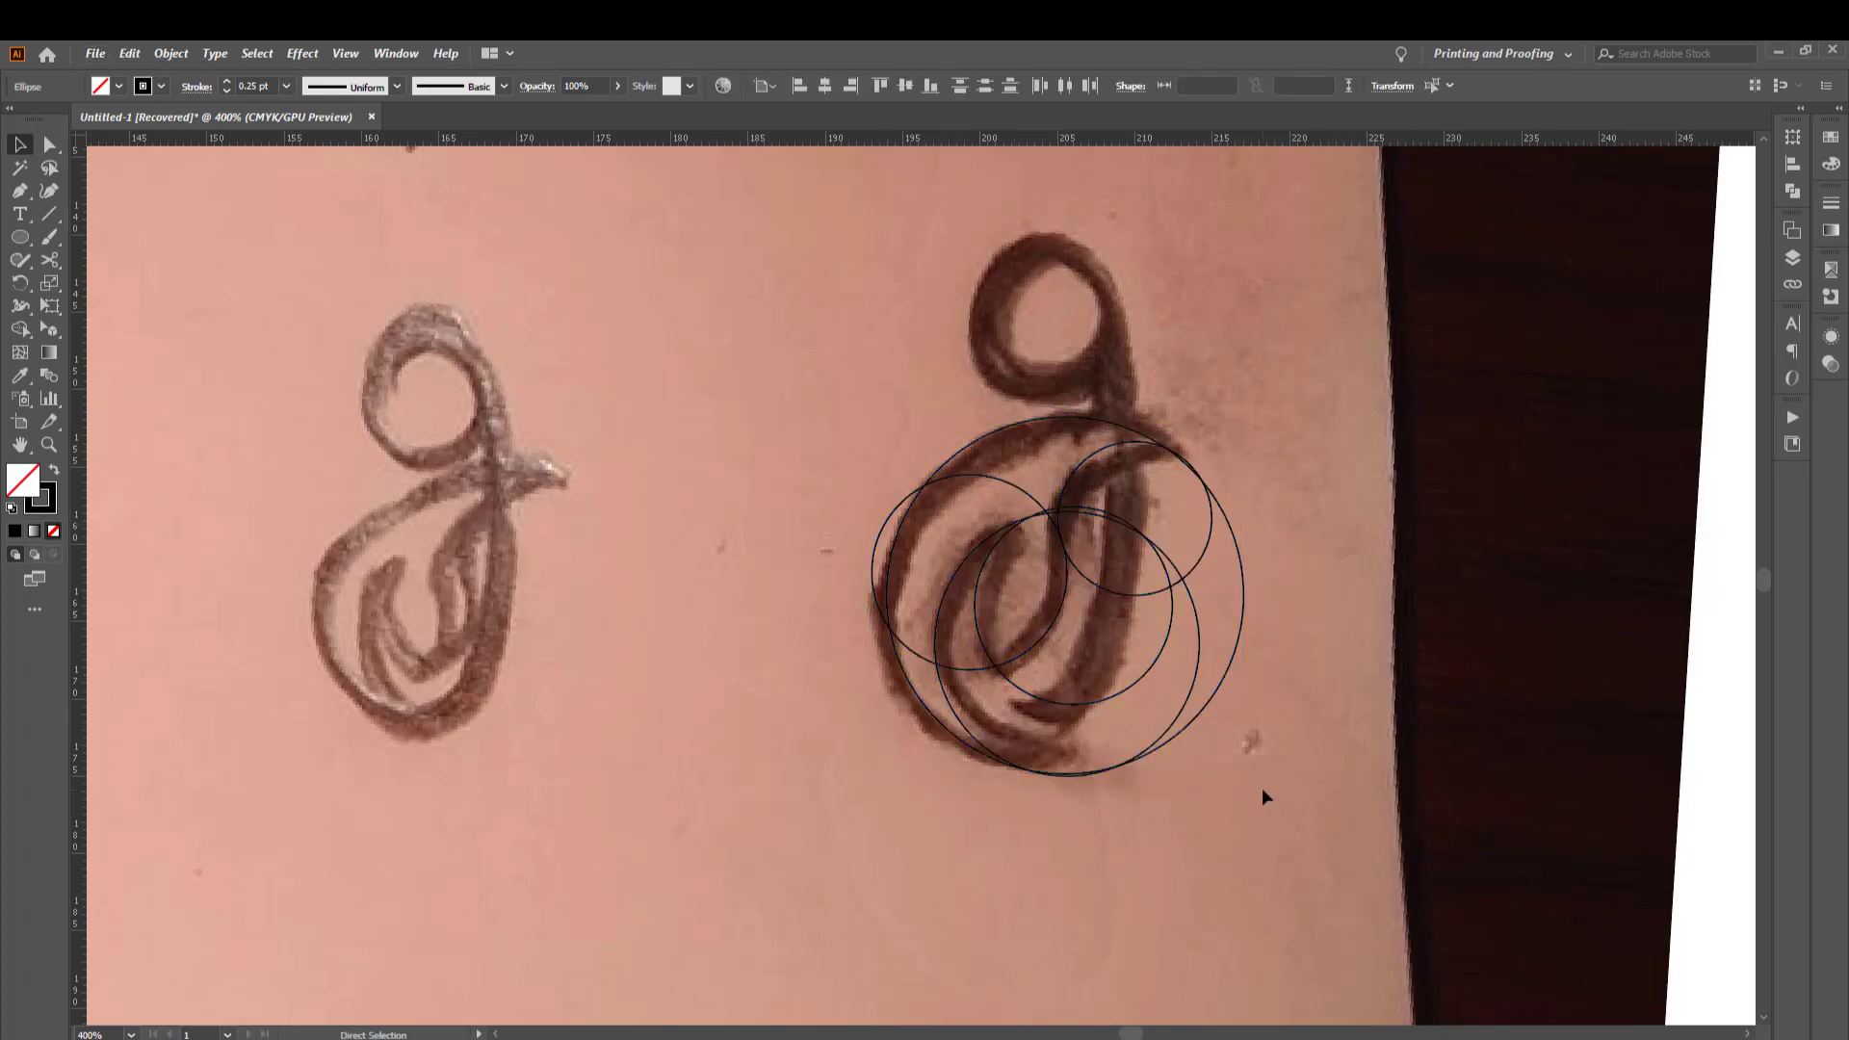
{"action": "left_click", "coordinate": [1267, 734]}
{"action": "left_click", "coordinate": [23, 239]}
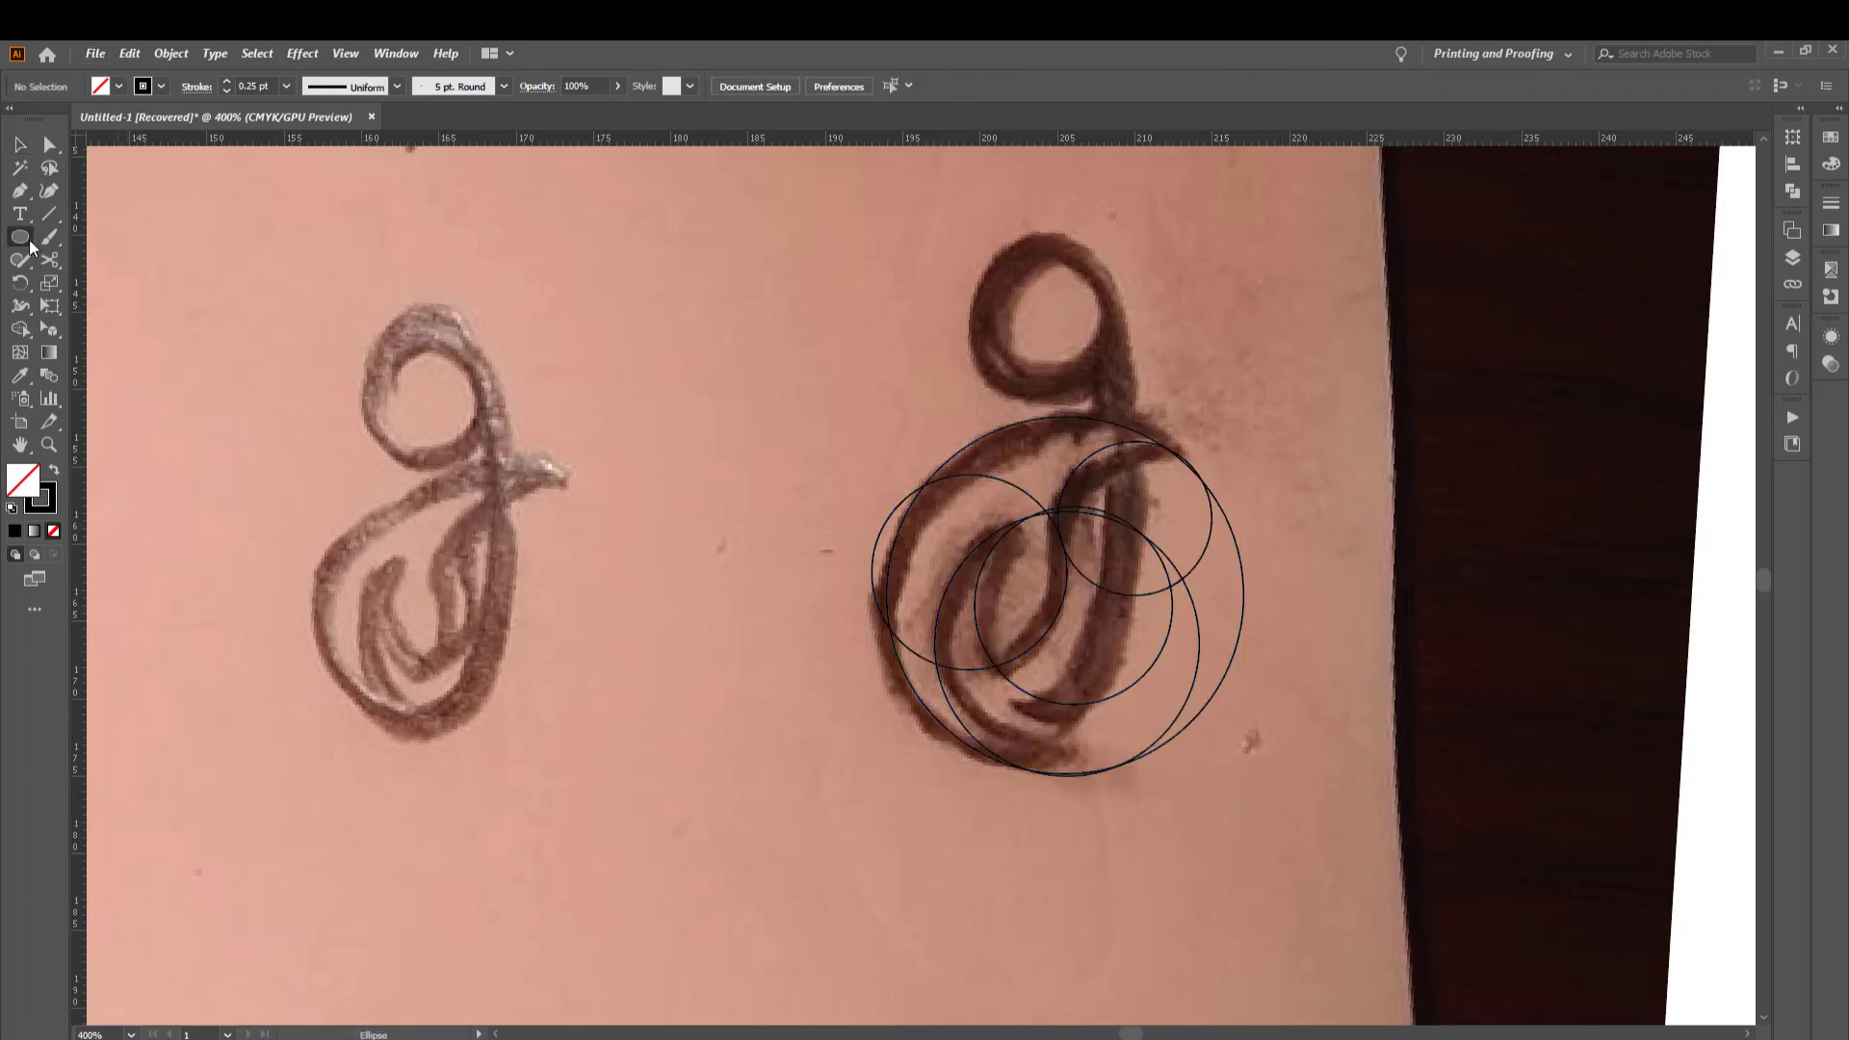
{"action": "left_click_drag", "start_coordinate": [30, 245], "coordinate": [113, 260]}
{"action": "key", "text": "v"}
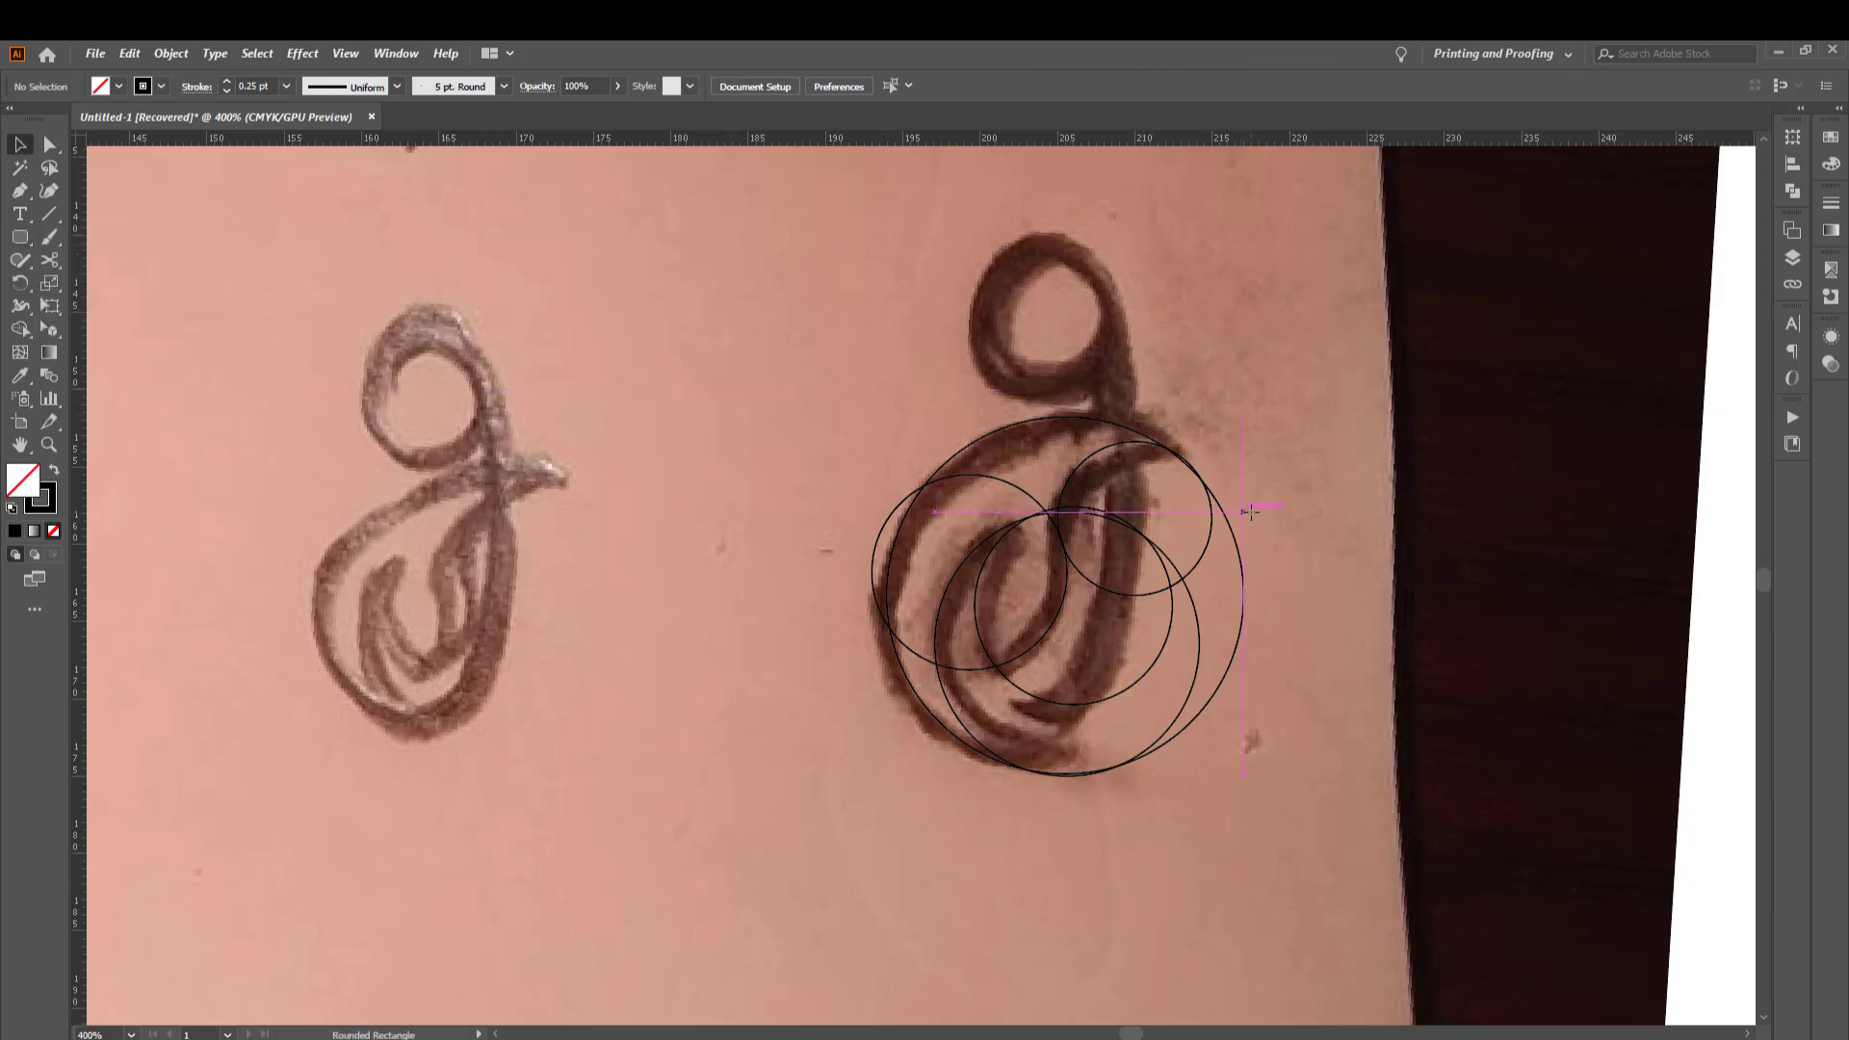
{"action": "key", "text": "v"}
Zoom out and select all the overlapping circles together
{"action": "left_click_drag", "start_coordinate": [1255, 416], "coordinate": [1233, 738]}
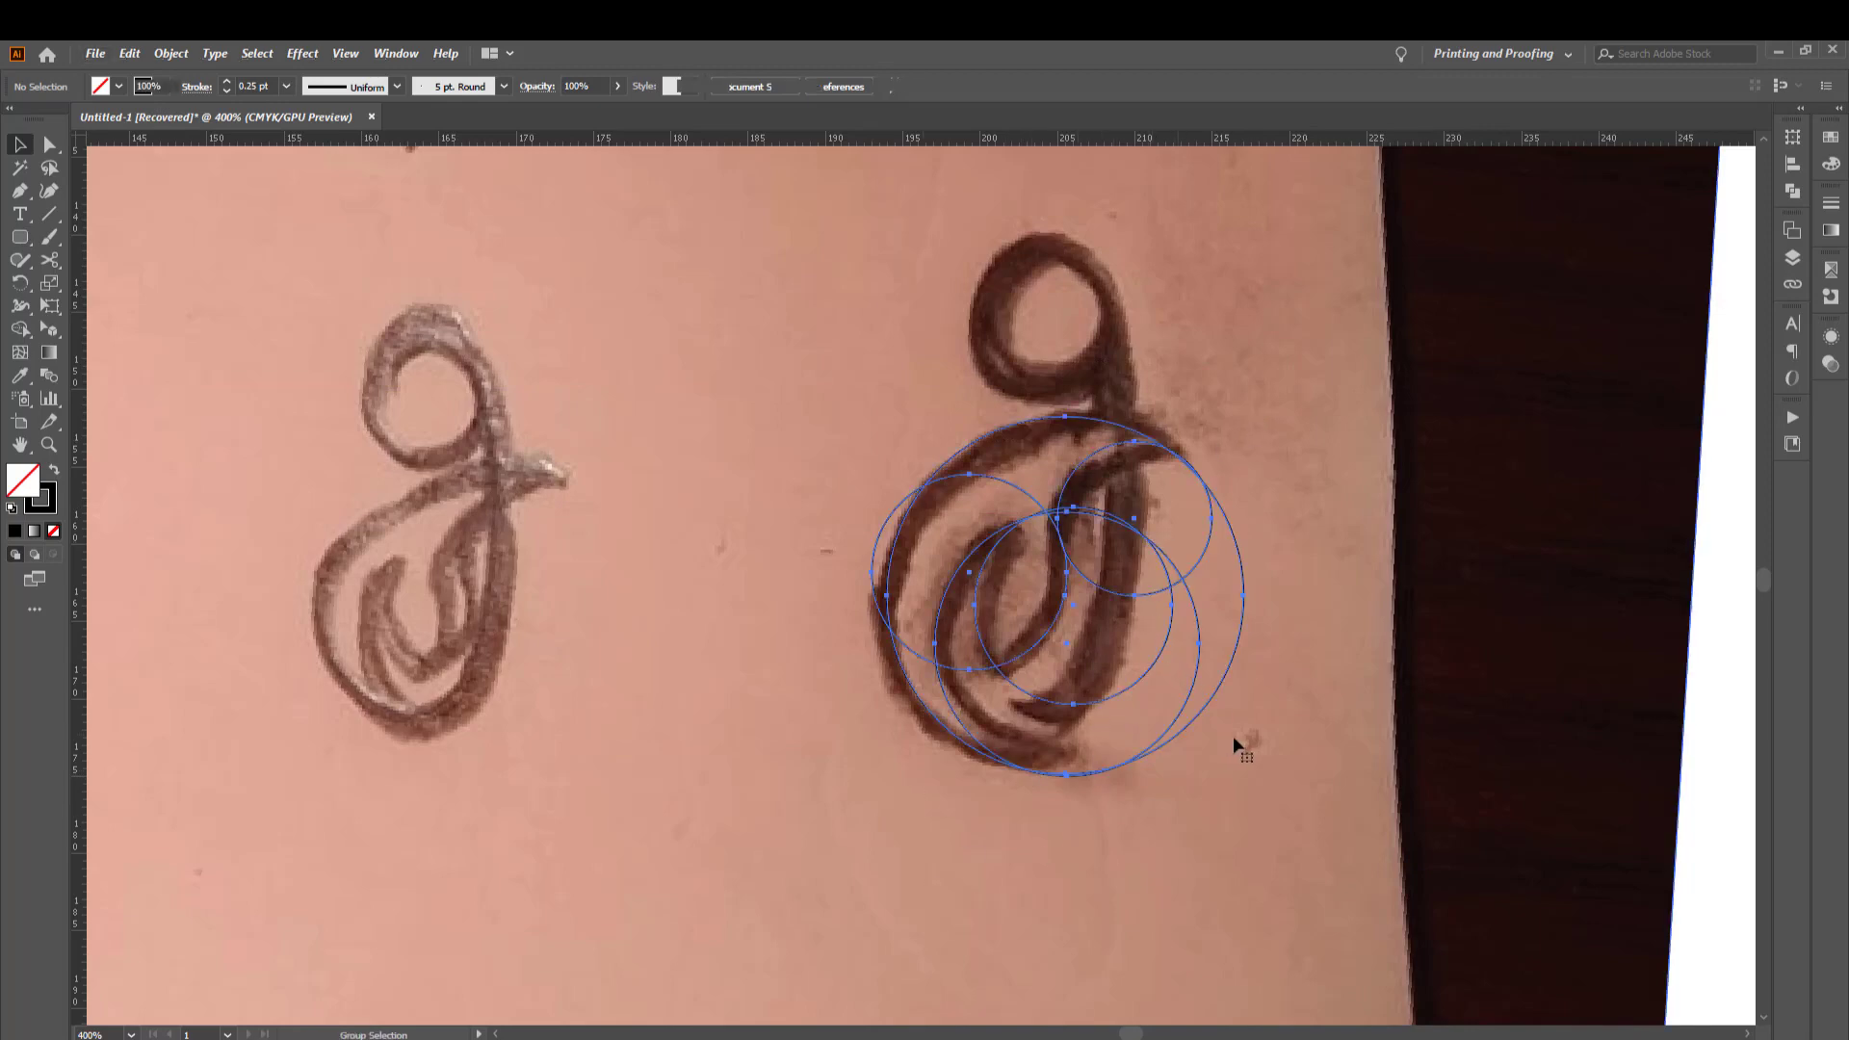
{"action": "key", "text": "ctrl+minus"}
{"action": "key", "text": "ctrl+minus"}
{"action": "key", "text": "ctrl+a"}
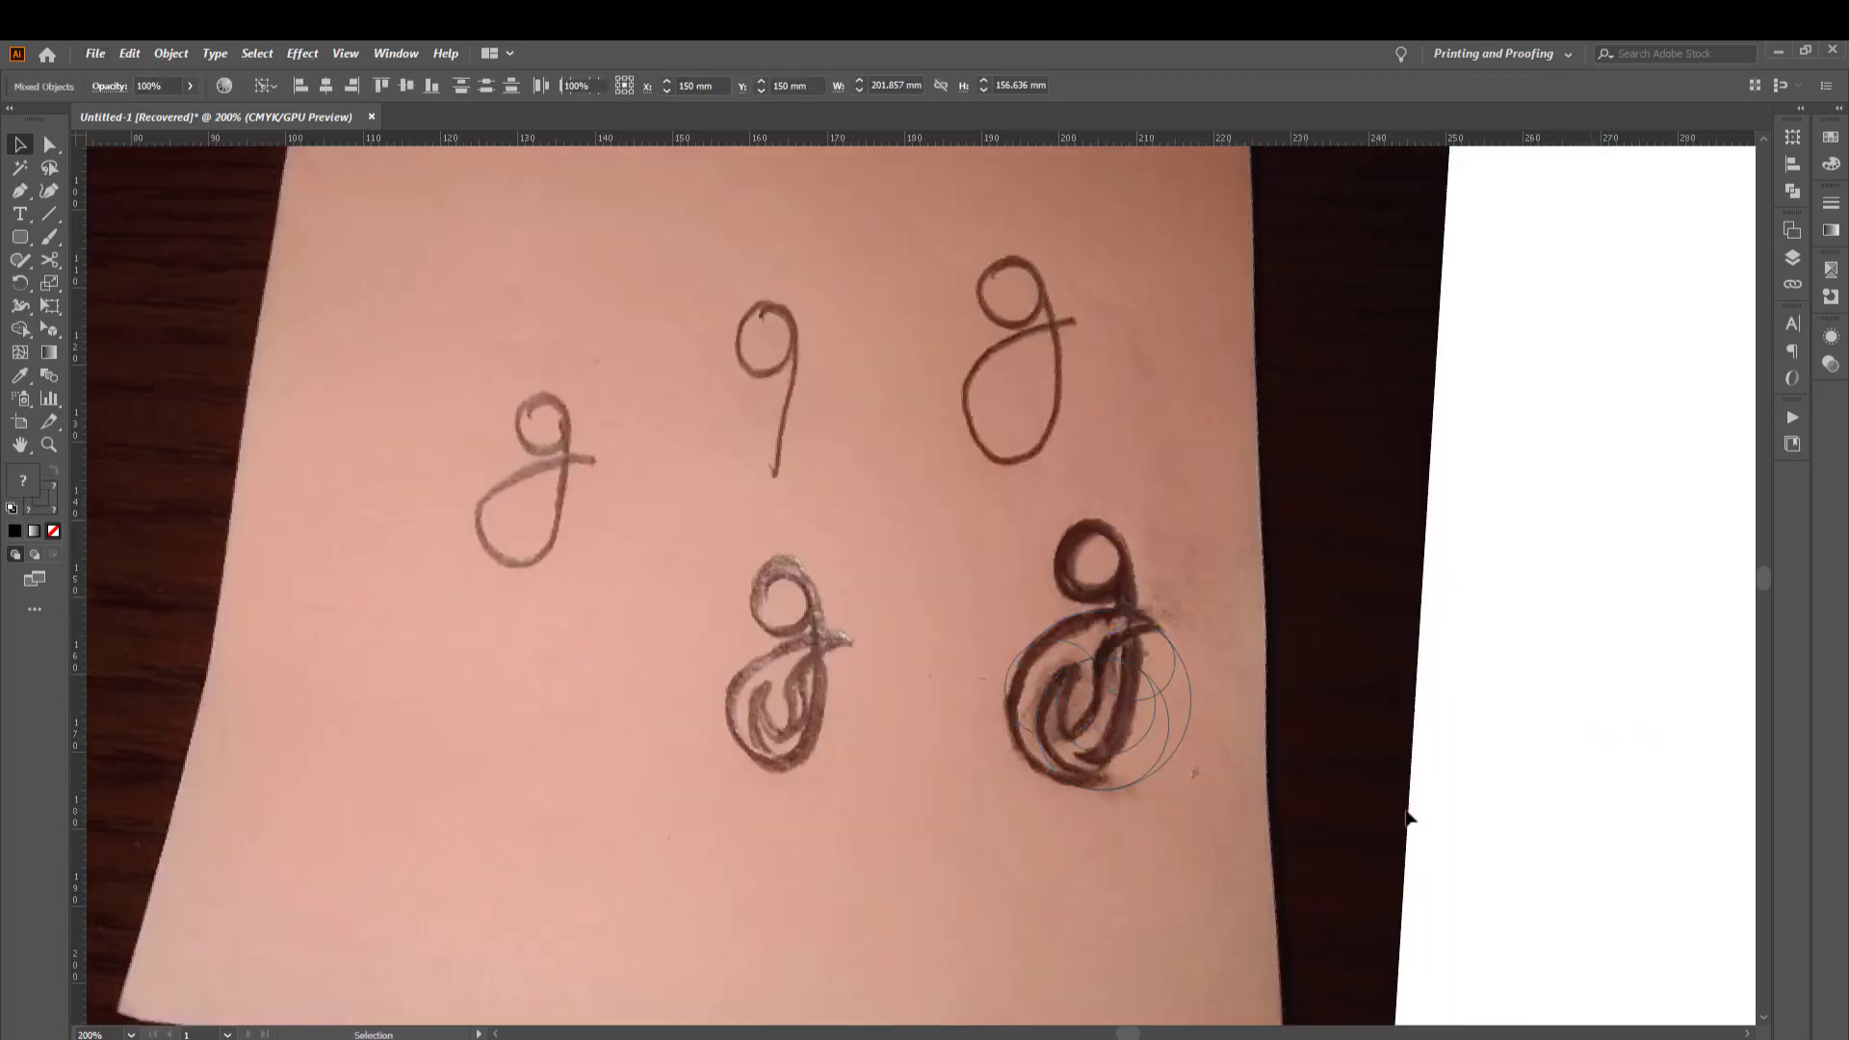
{"action": "left_click", "coordinate": [1406, 818]}
{"action": "scroll", "coordinate": [1139, 689], "scroll_direction": "up", "scroll_amount": 1}
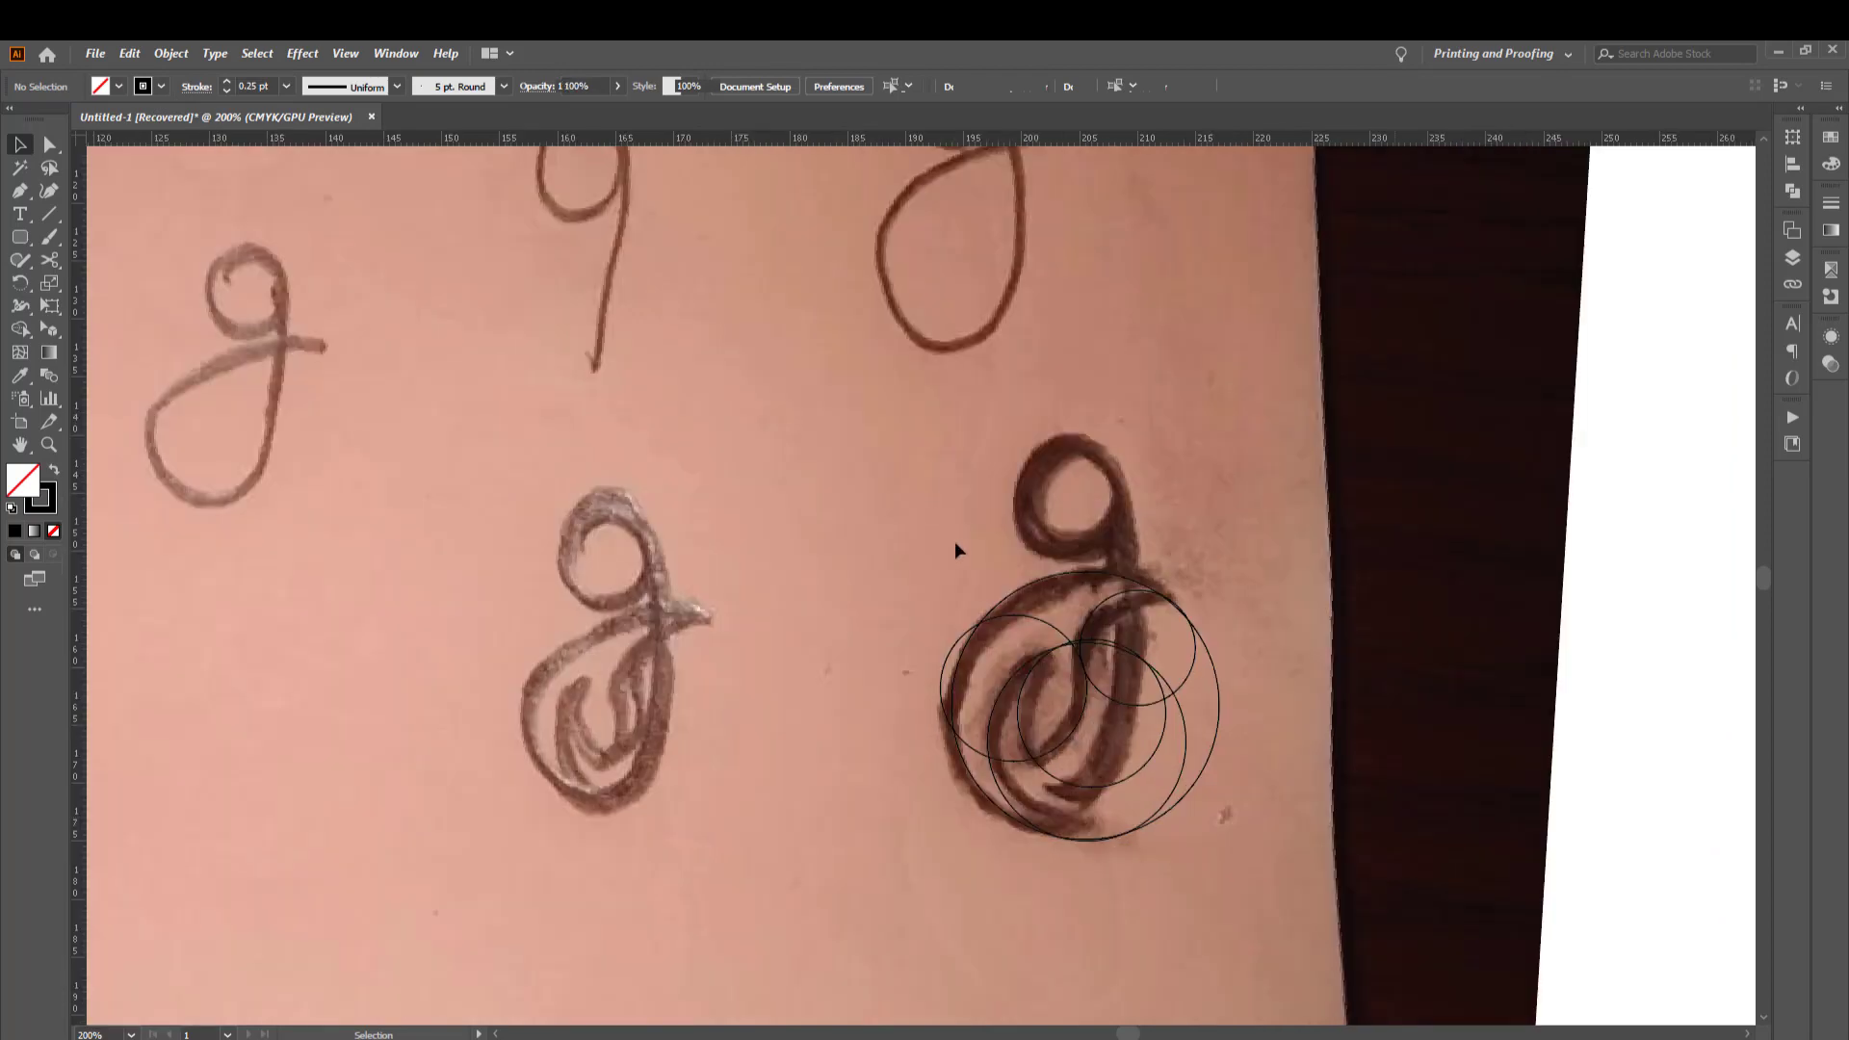
{"action": "key", "text": "ctrl+a"}
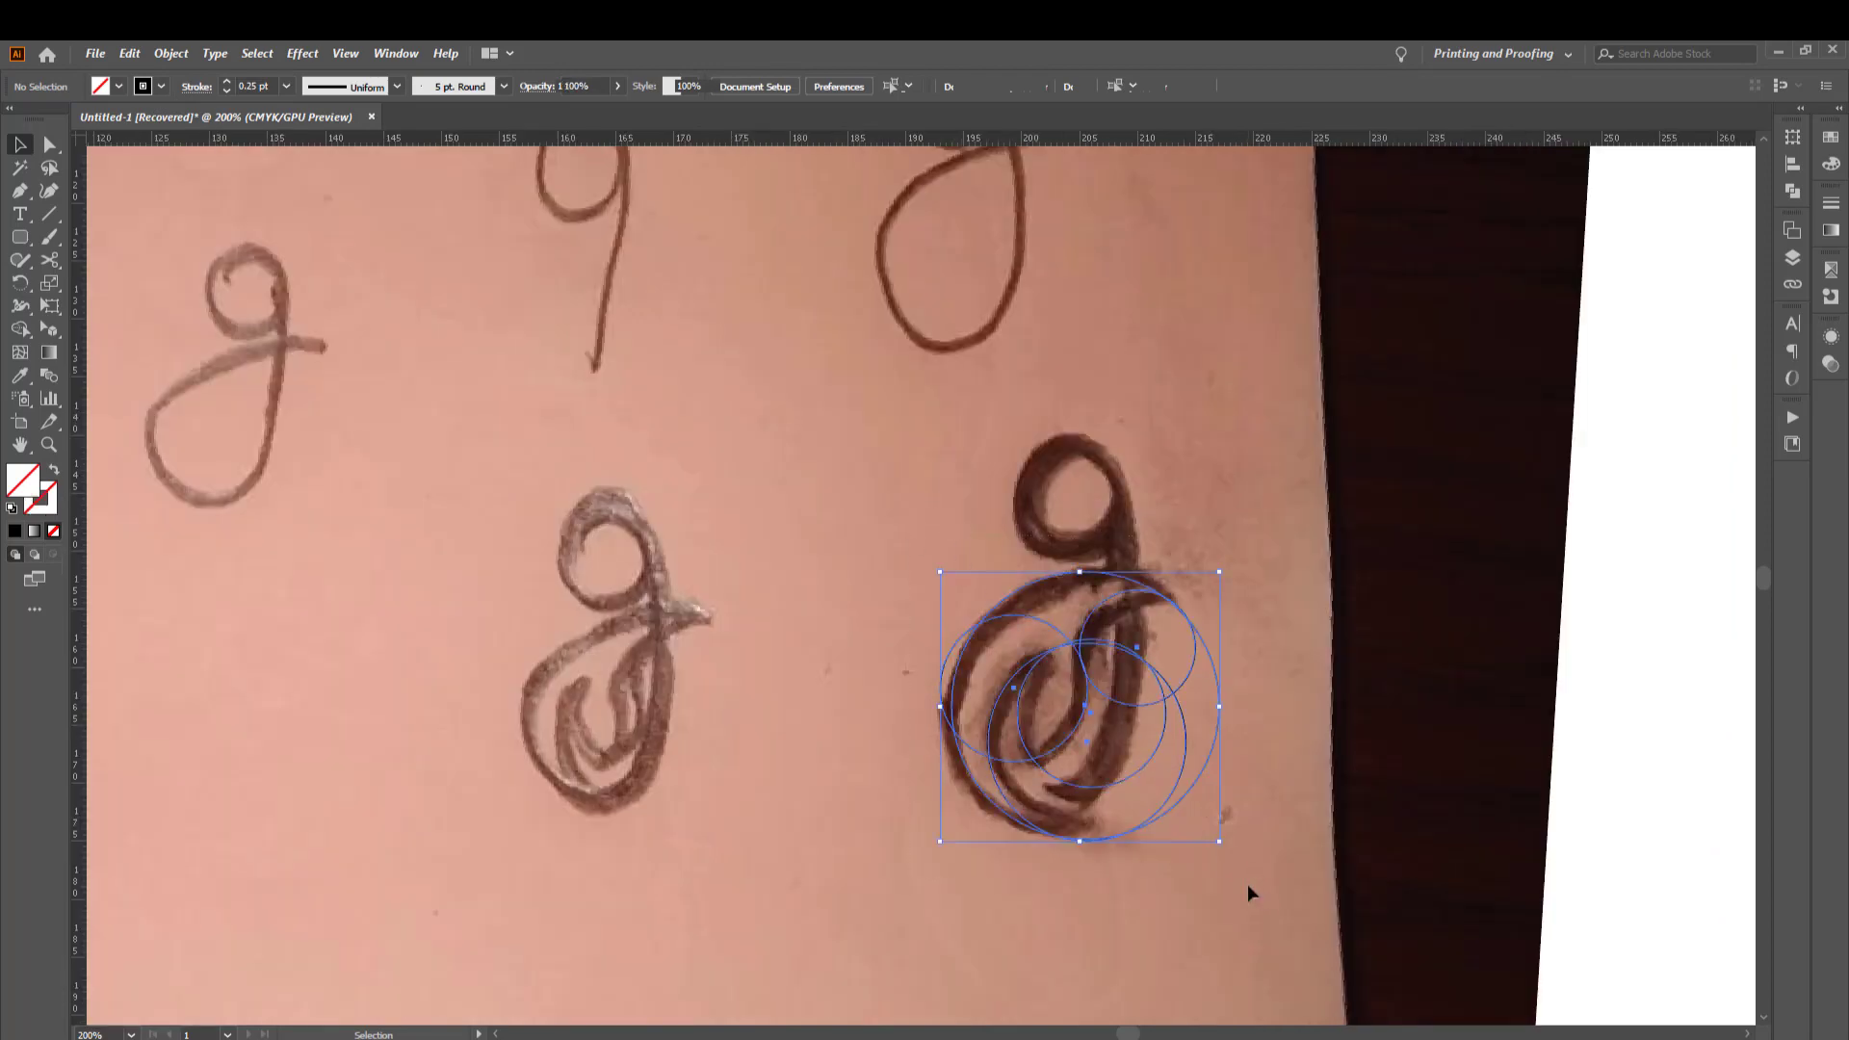
{"action": "scroll", "coordinate": [1246, 884], "scroll_direction": "up", "scroll_amount": 1}
{"action": "key", "text": "shift+m"}
Delete the unwanted outer crescents, lobes and slivers from the overlapping circles
{"action": "scroll", "coordinate": [1208, 756], "scroll_direction": "up", "scroll_amount": 2}
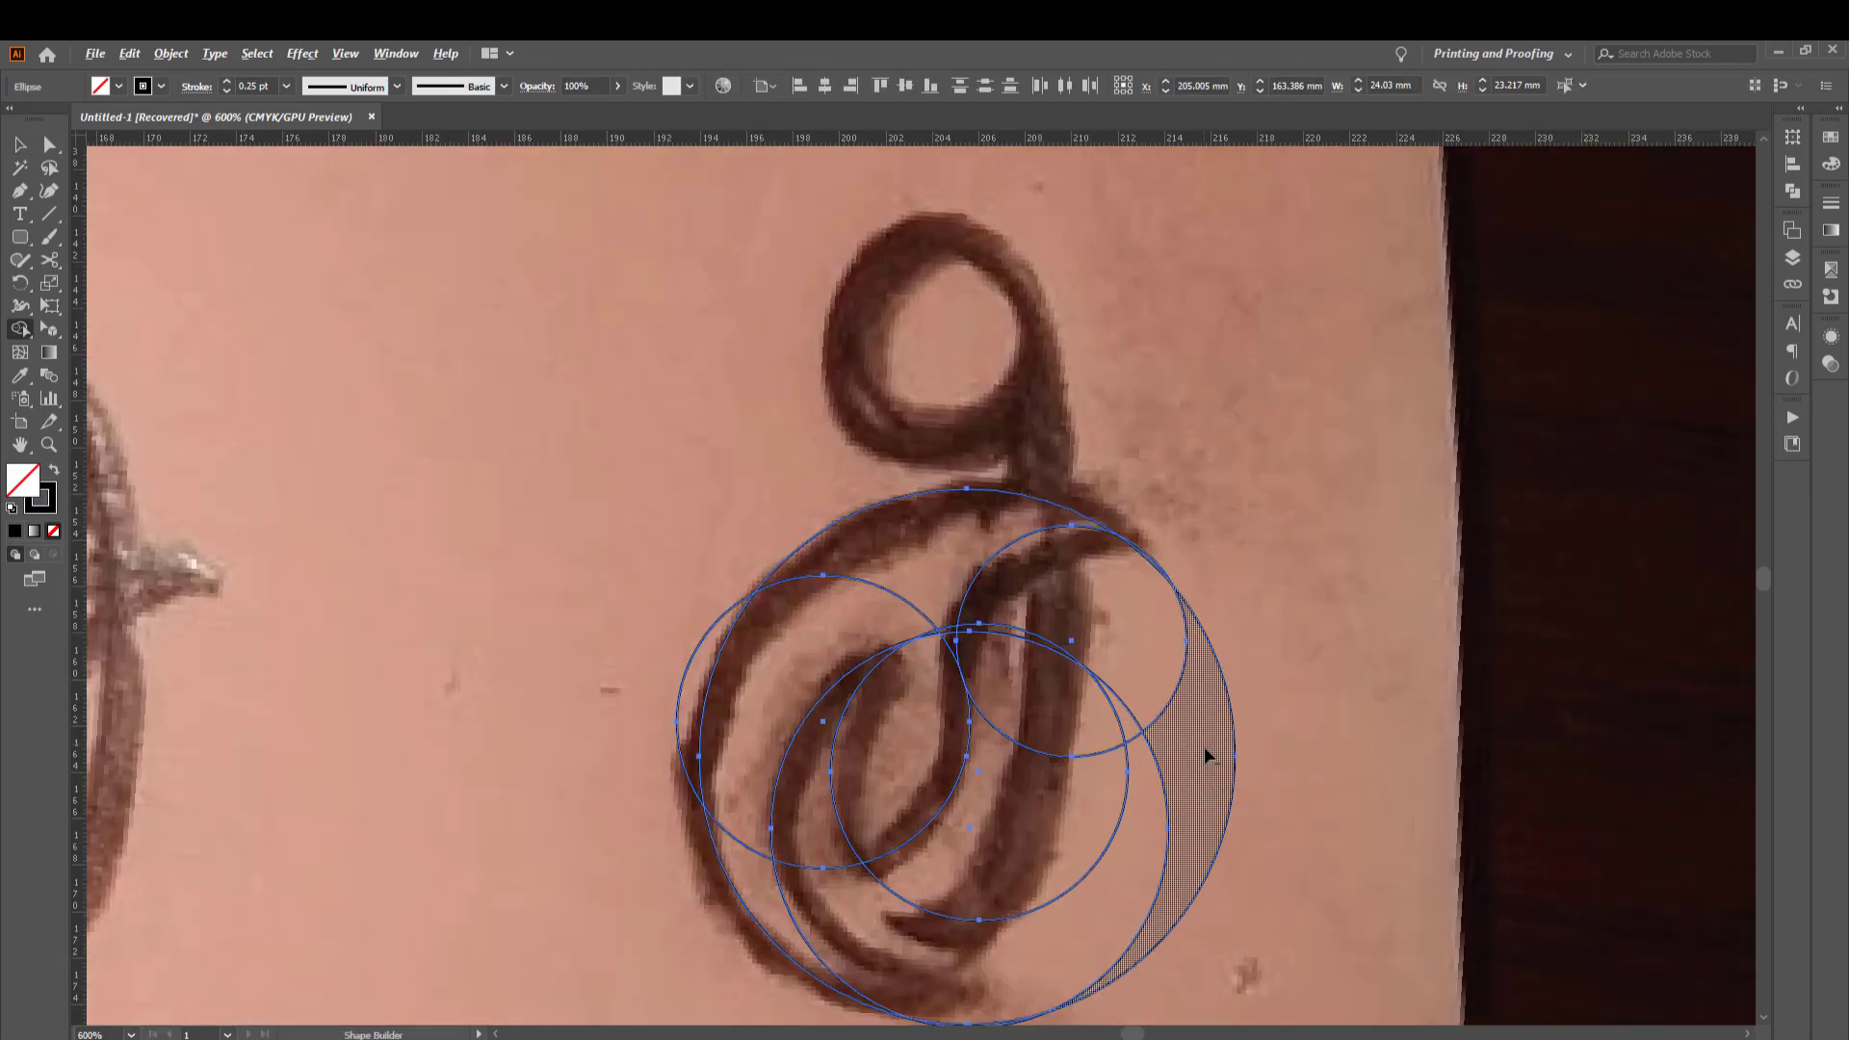
{"action": "left_click", "coordinate": [1207, 755], "text": "alt"}
{"action": "left_click", "coordinate": [1143, 669], "text": "alt"}
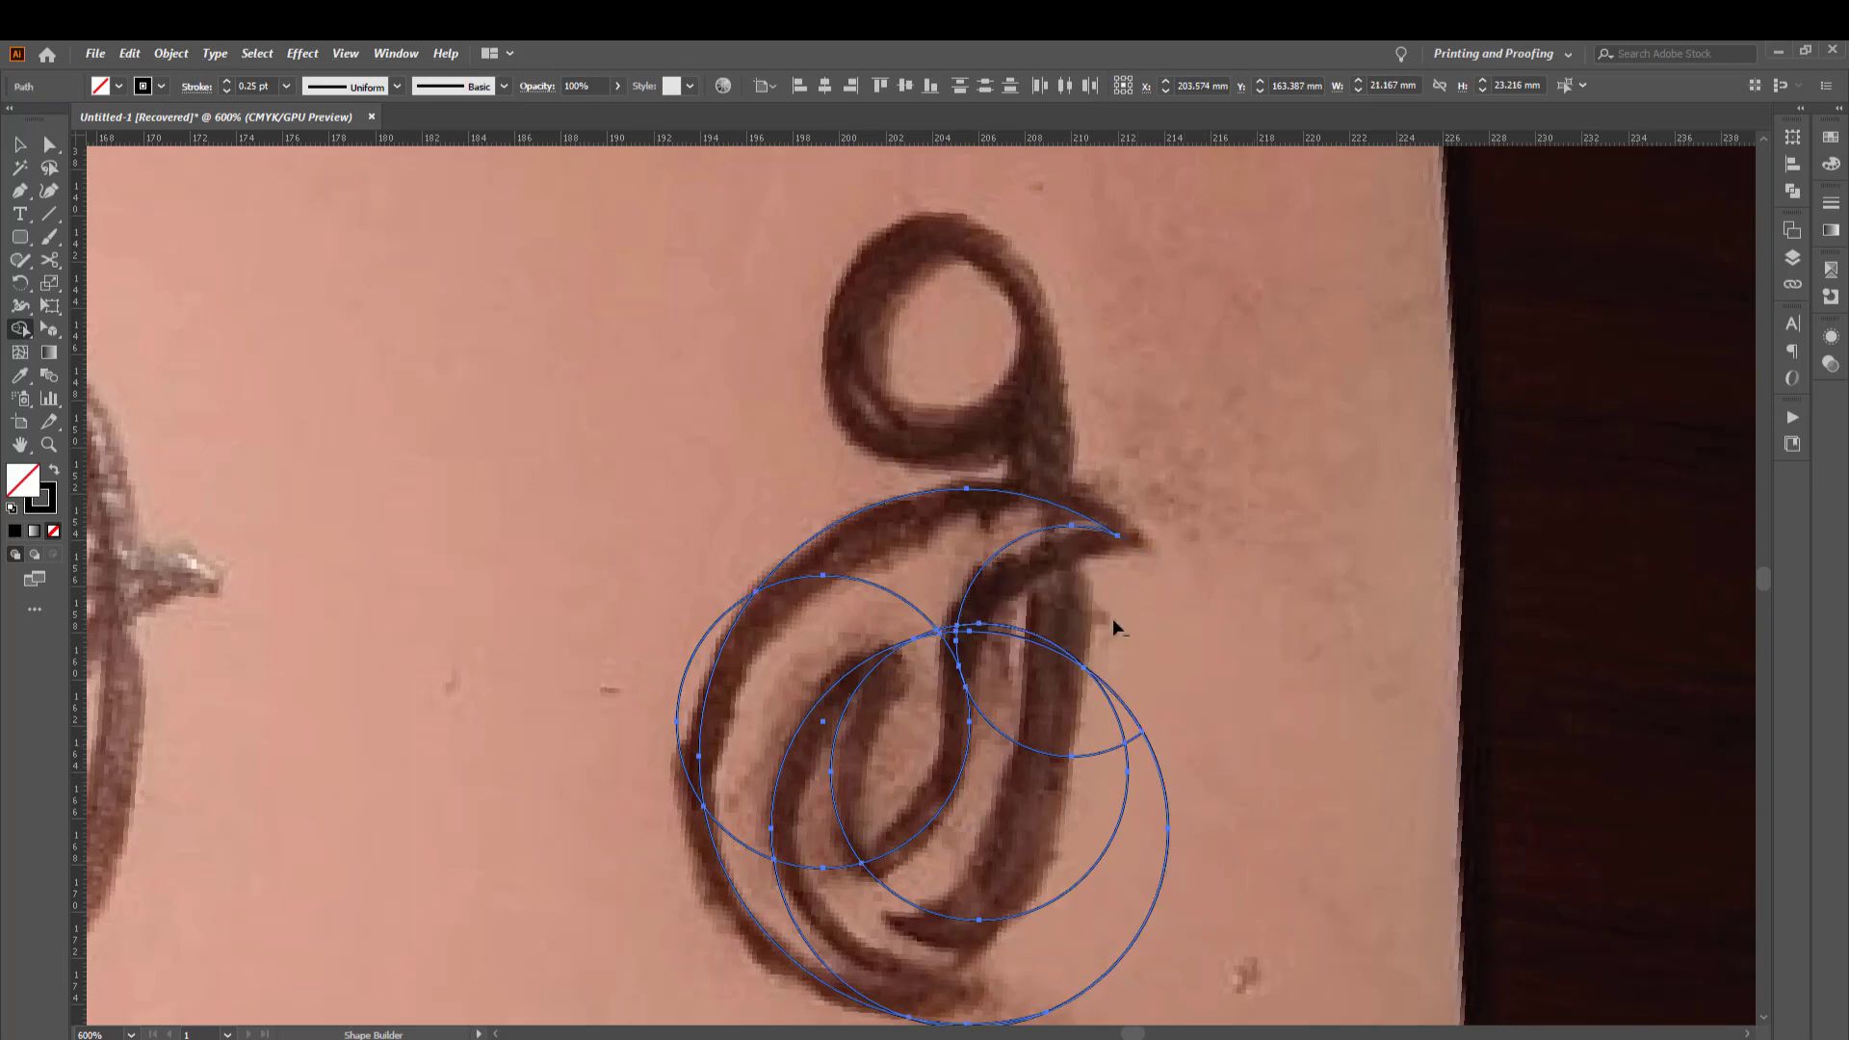
{"action": "scroll", "coordinate": [1106, 674], "scroll_direction": "up", "scroll_amount": 2}
{"action": "left_click", "coordinate": [1085, 731], "text": "alt"}
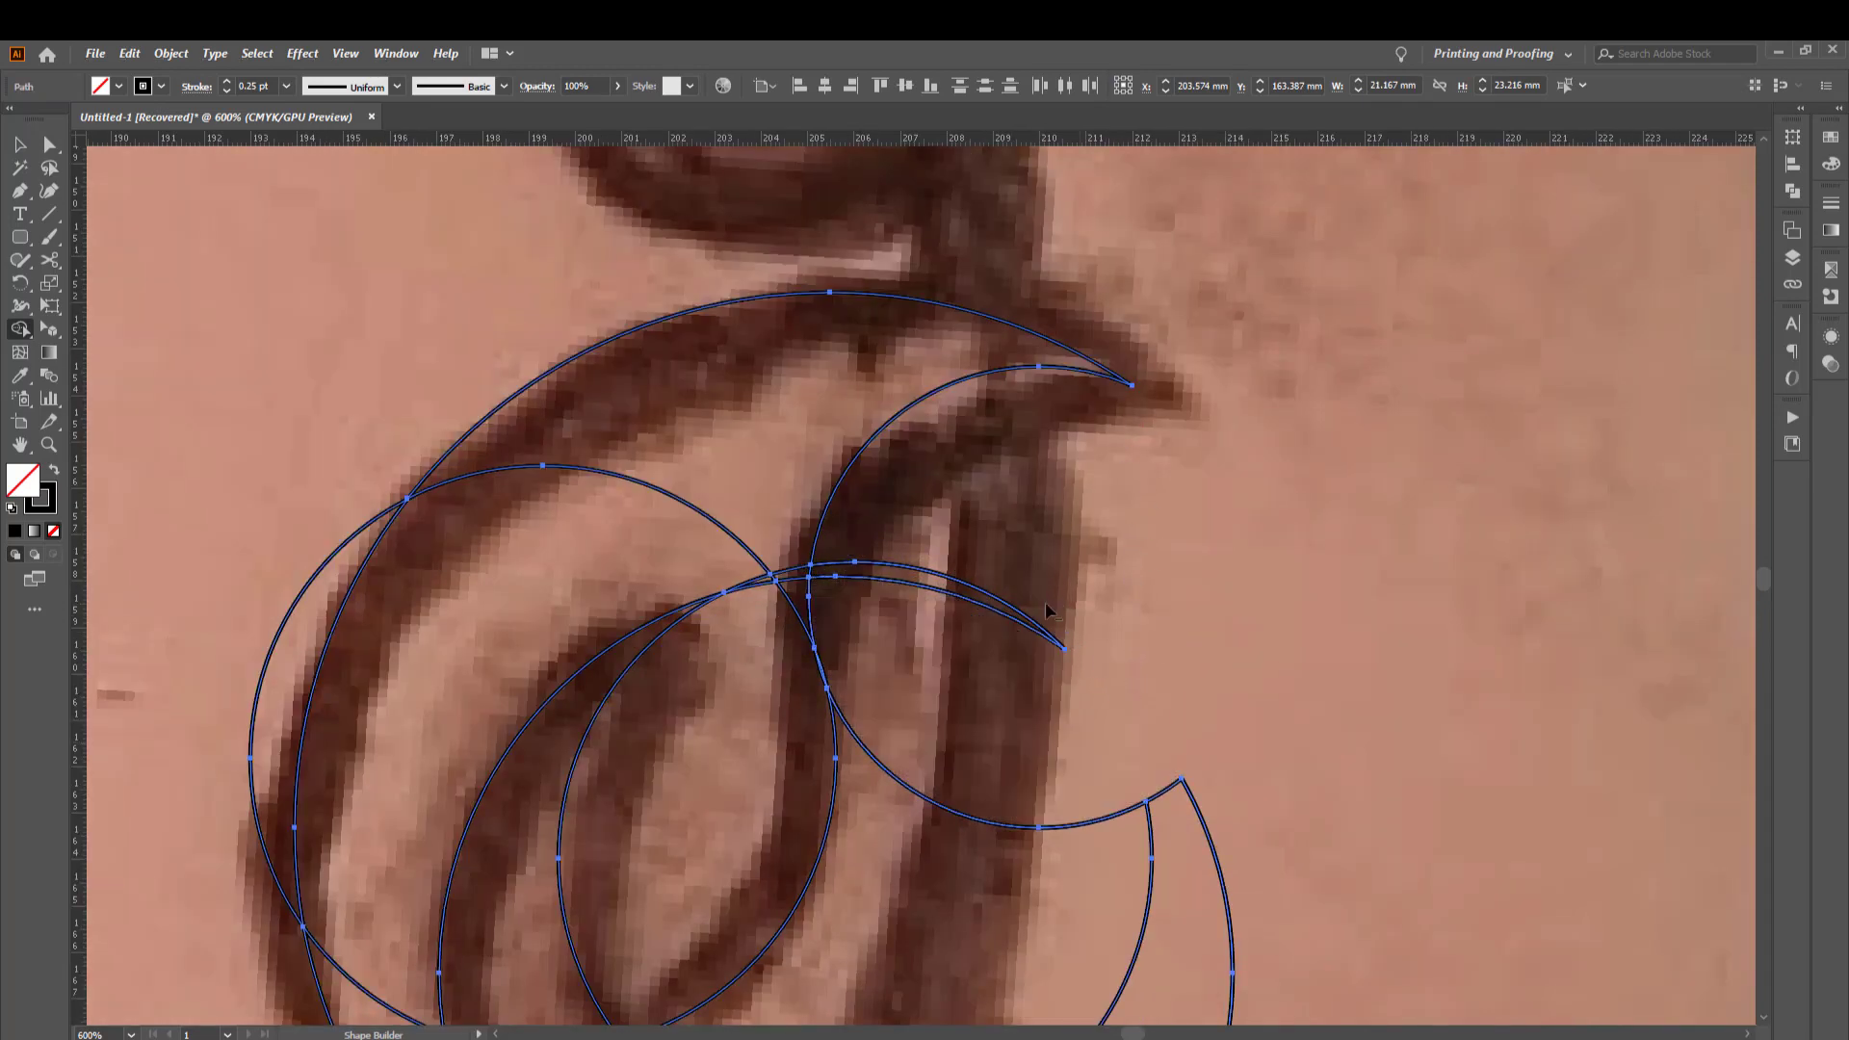
{"action": "left_click", "coordinate": [1040, 621], "text": "alt"}
{"action": "left_click", "coordinate": [972, 765], "text": "alt"}
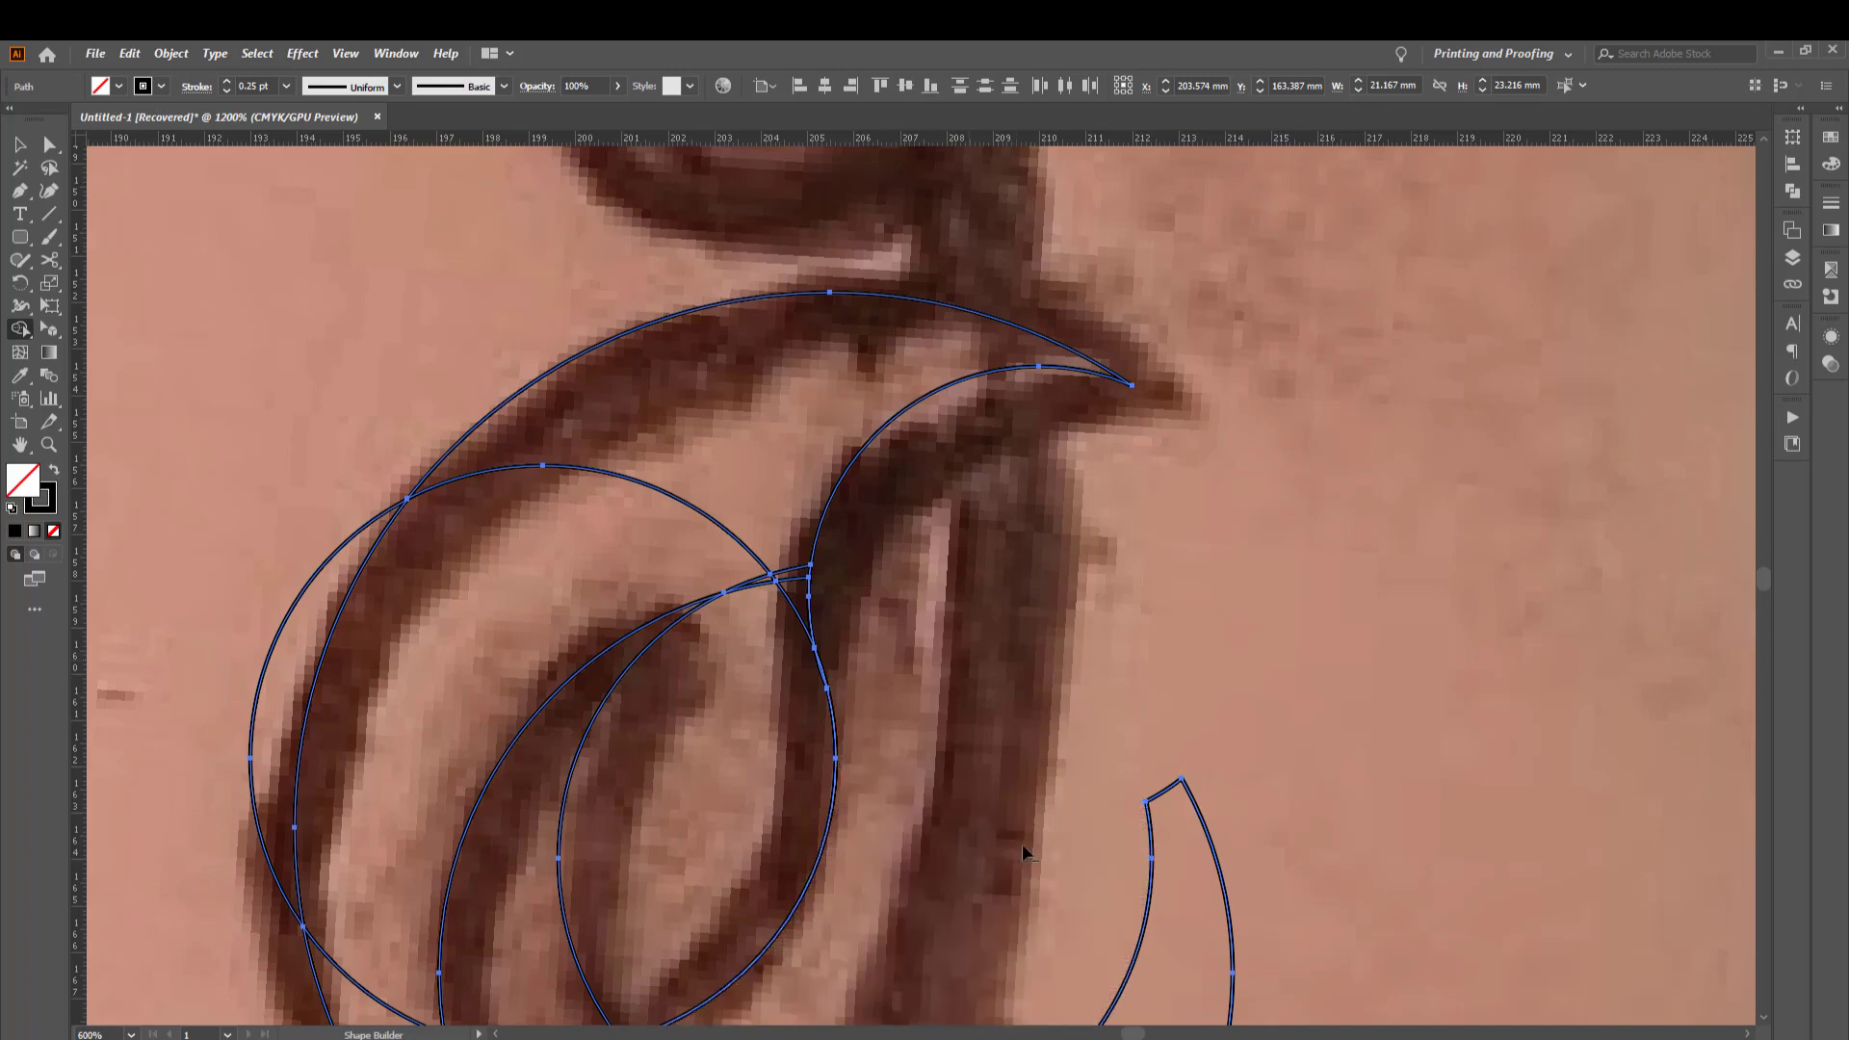
{"action": "left_click", "coordinate": [1169, 805], "text": "alt"}
{"action": "scroll", "coordinate": [1057, 731], "scroll_direction": "down", "scroll_amount": 2}
{"action": "scroll", "coordinate": [934, 724], "scroll_direction": "up", "scroll_amount": 2}
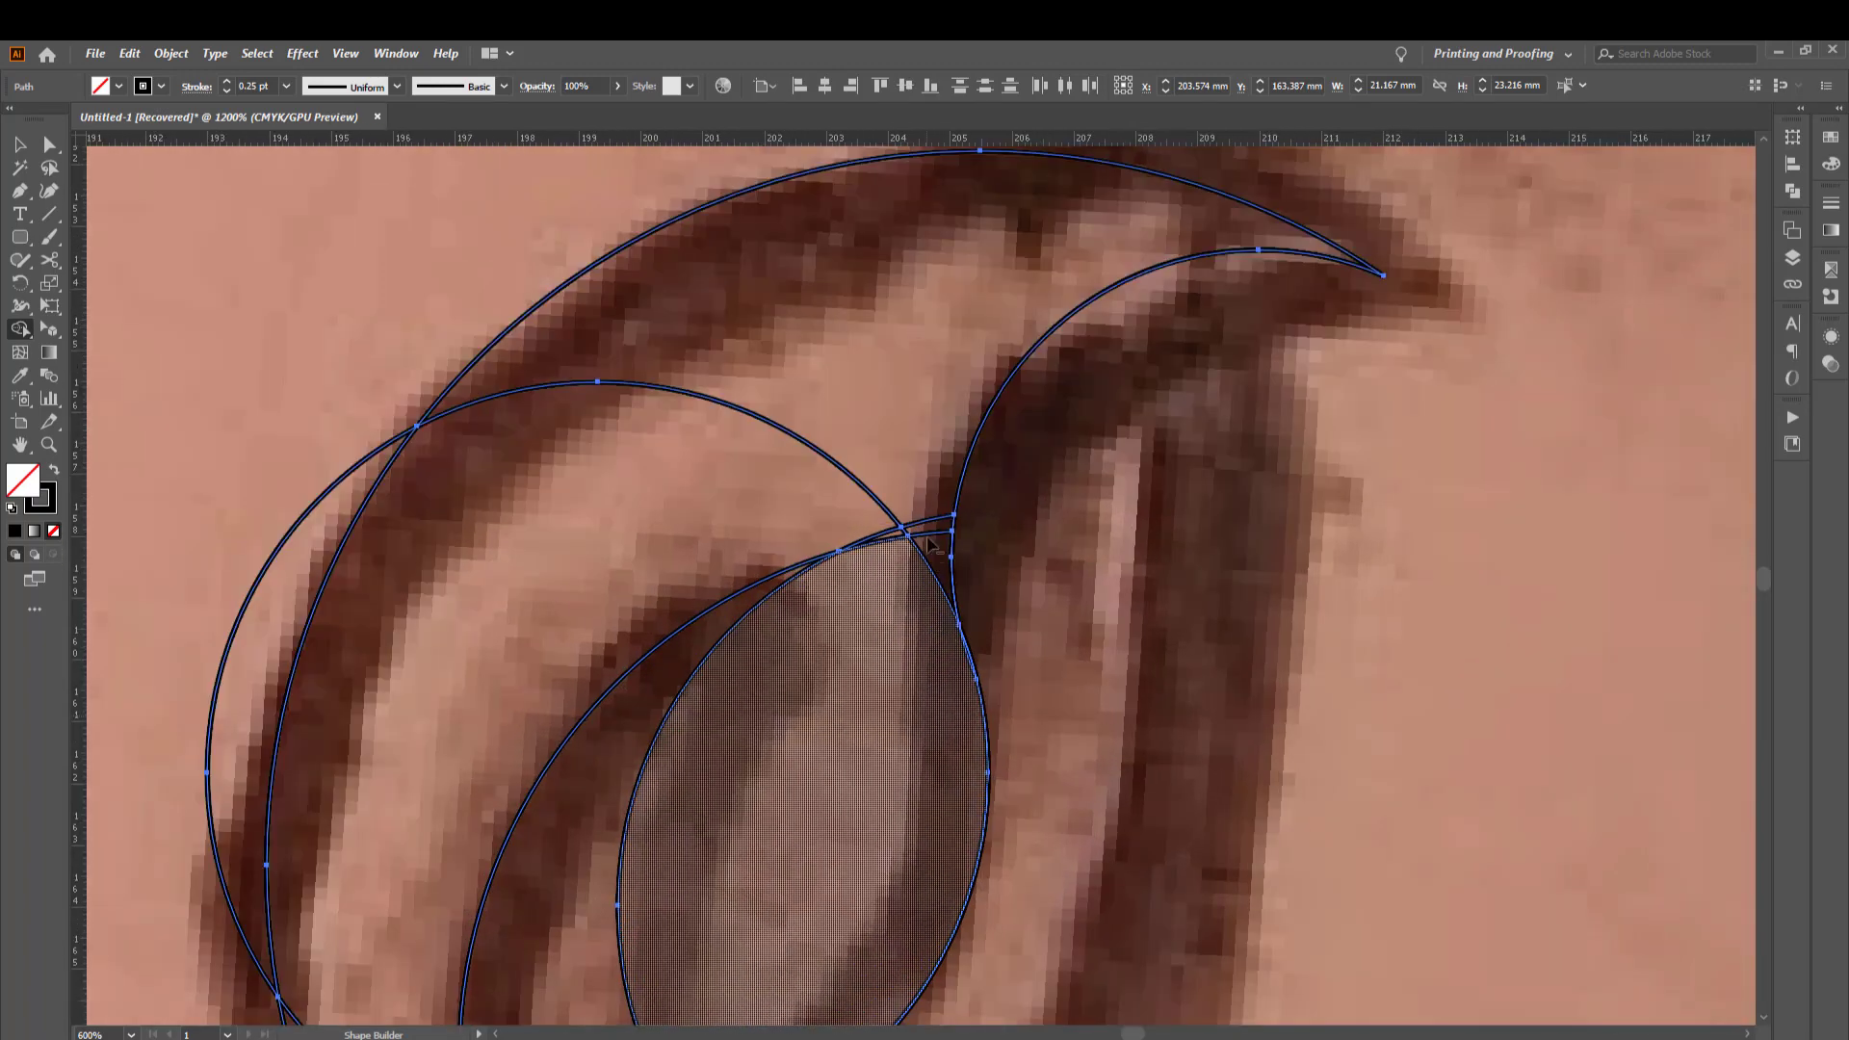
{"action": "left_click", "coordinate": [932, 545], "text": "alt"}
{"action": "key", "text": "ctrl+z"}
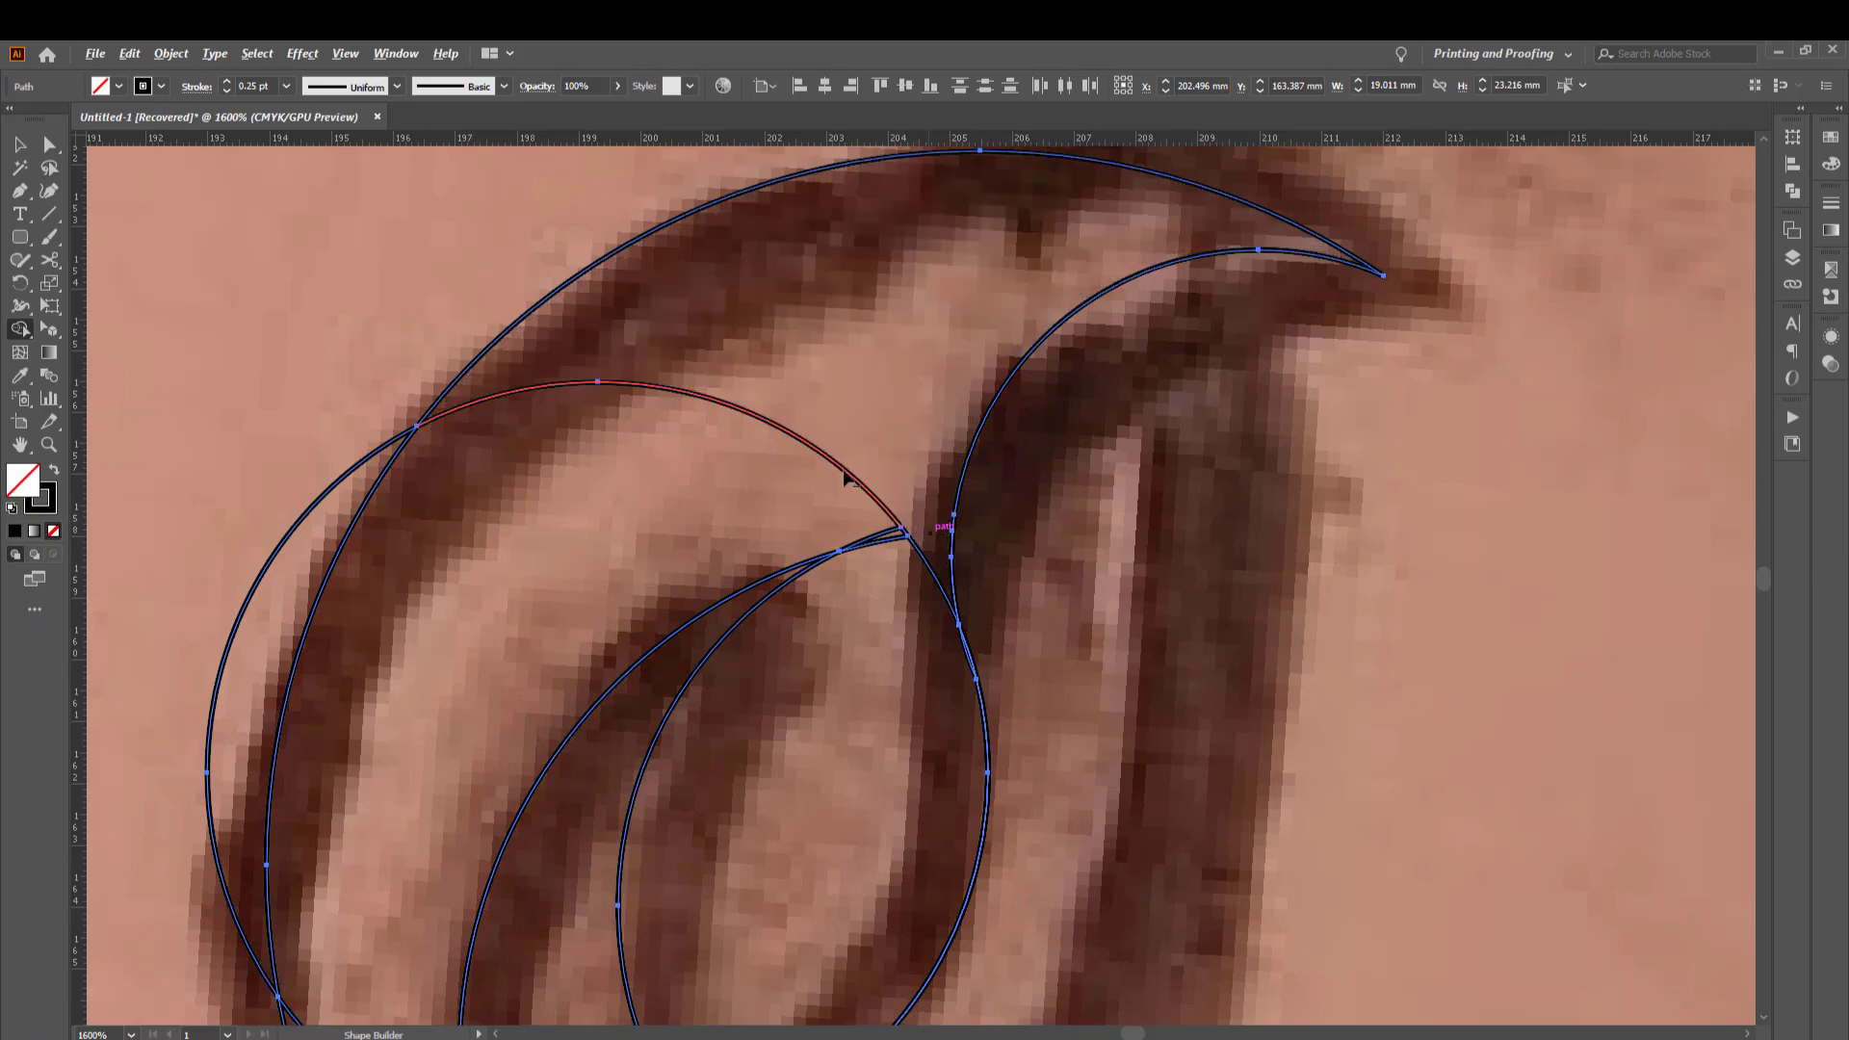
Merge the remaining crescent and lens regions into a single leaf shape
{"action": "left_click_drag", "start_coordinate": [792, 421], "coordinate": [794, 519]}
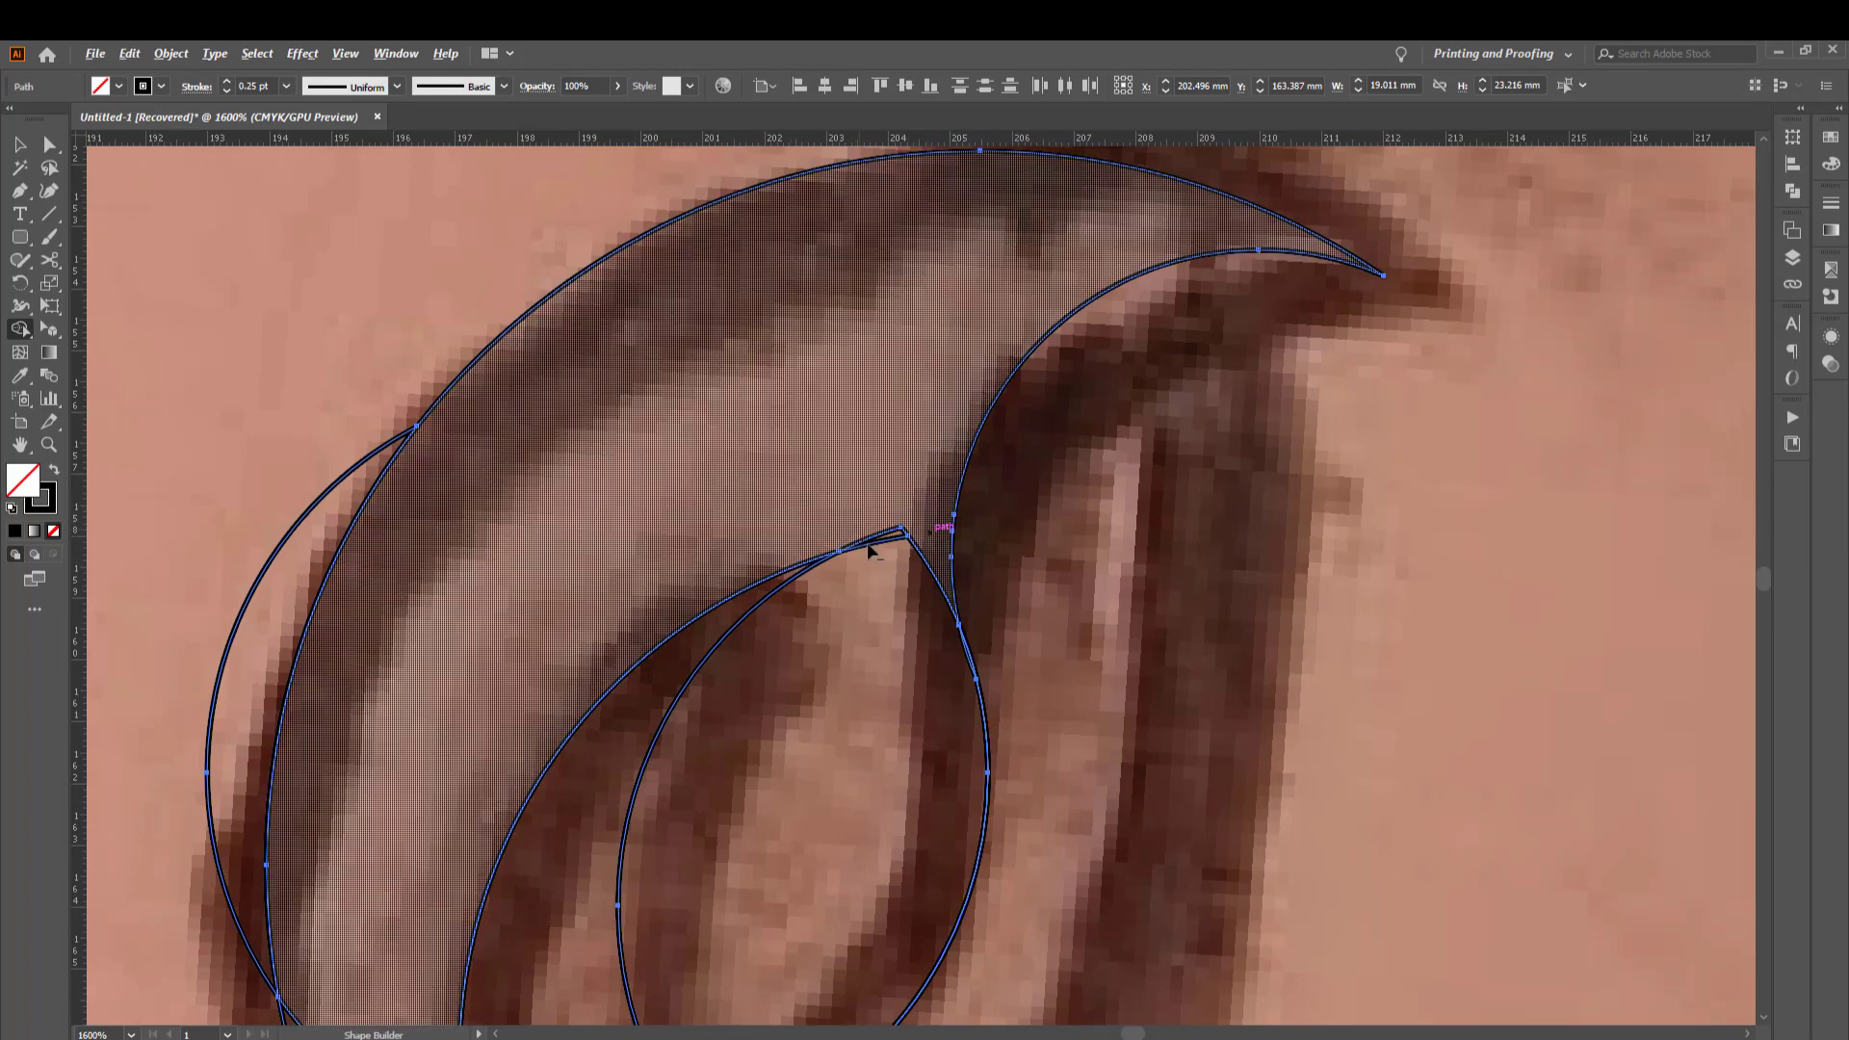
{"action": "left_click", "coordinate": [869, 549], "text": "alt"}
{"action": "key", "text": "ctrl+z"}
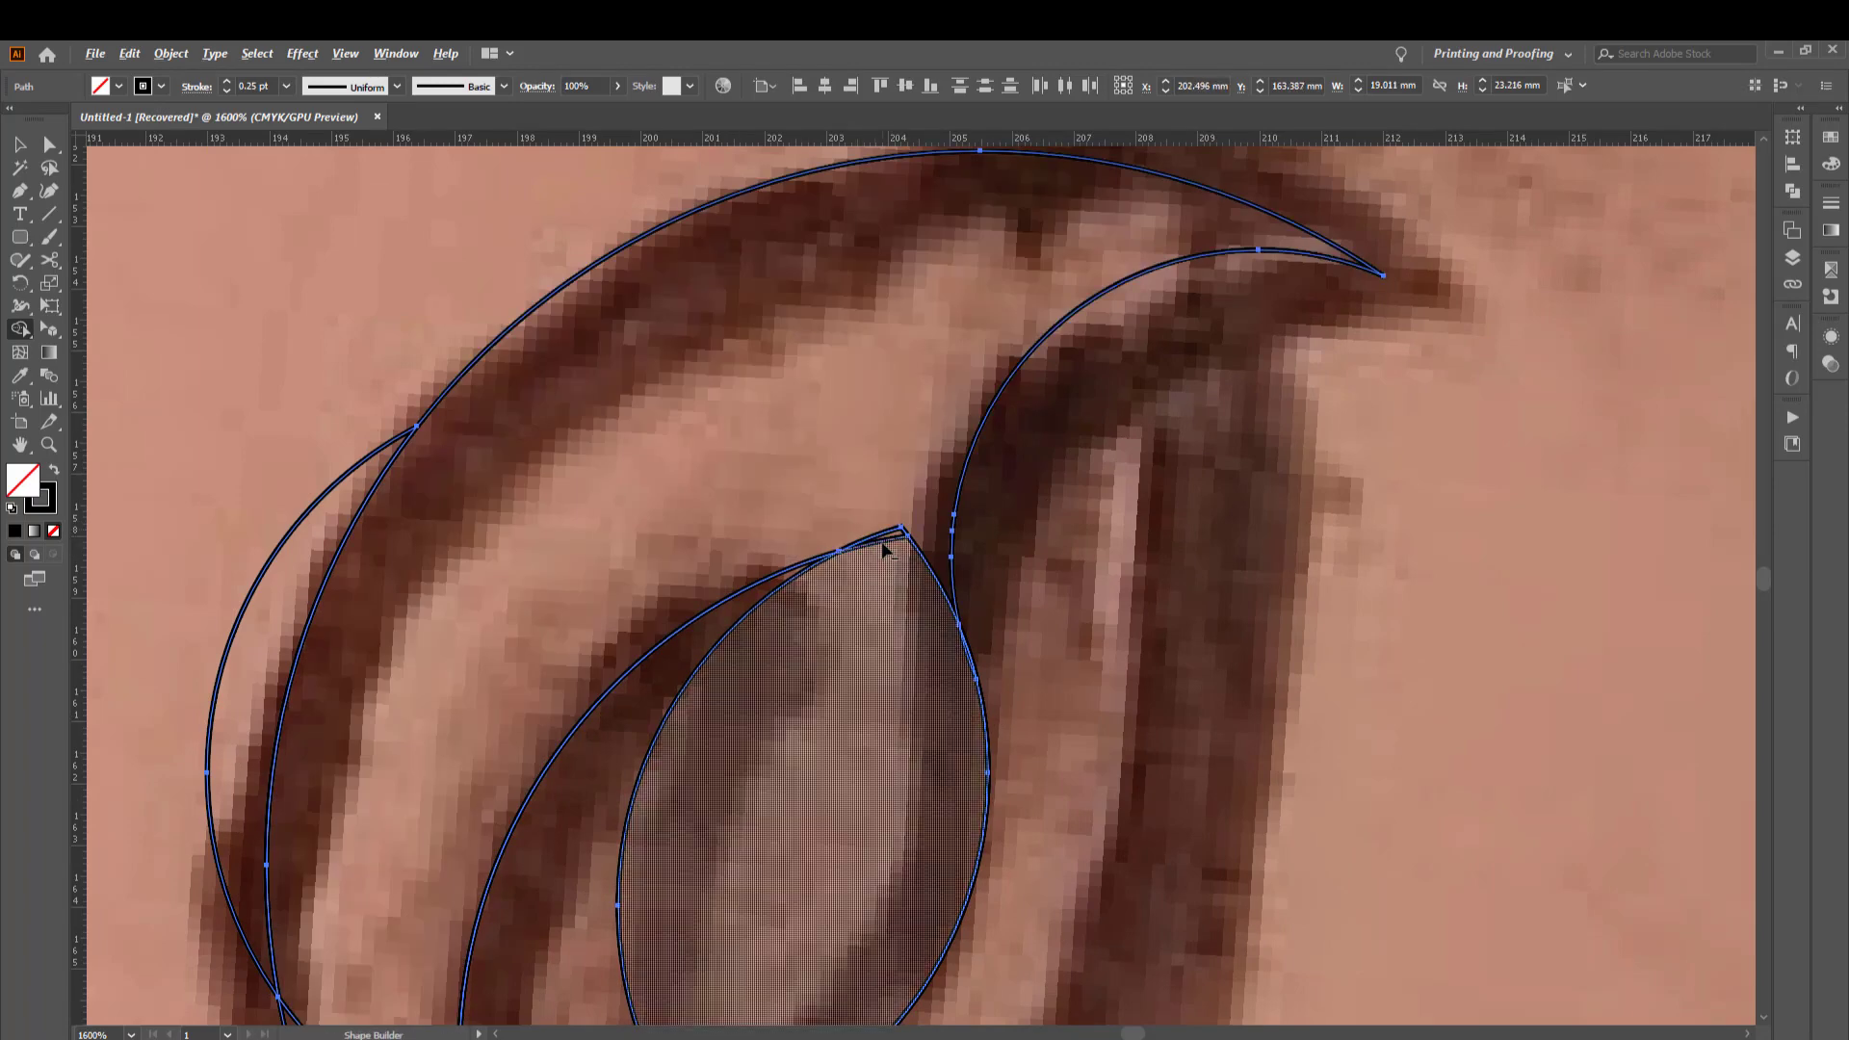
{"action": "left_click_drag", "start_coordinate": [883, 550], "coordinate": [883, 545]}
{"action": "scroll", "coordinate": [942, 616], "scroll_direction": "down", "scroll_amount": 2}
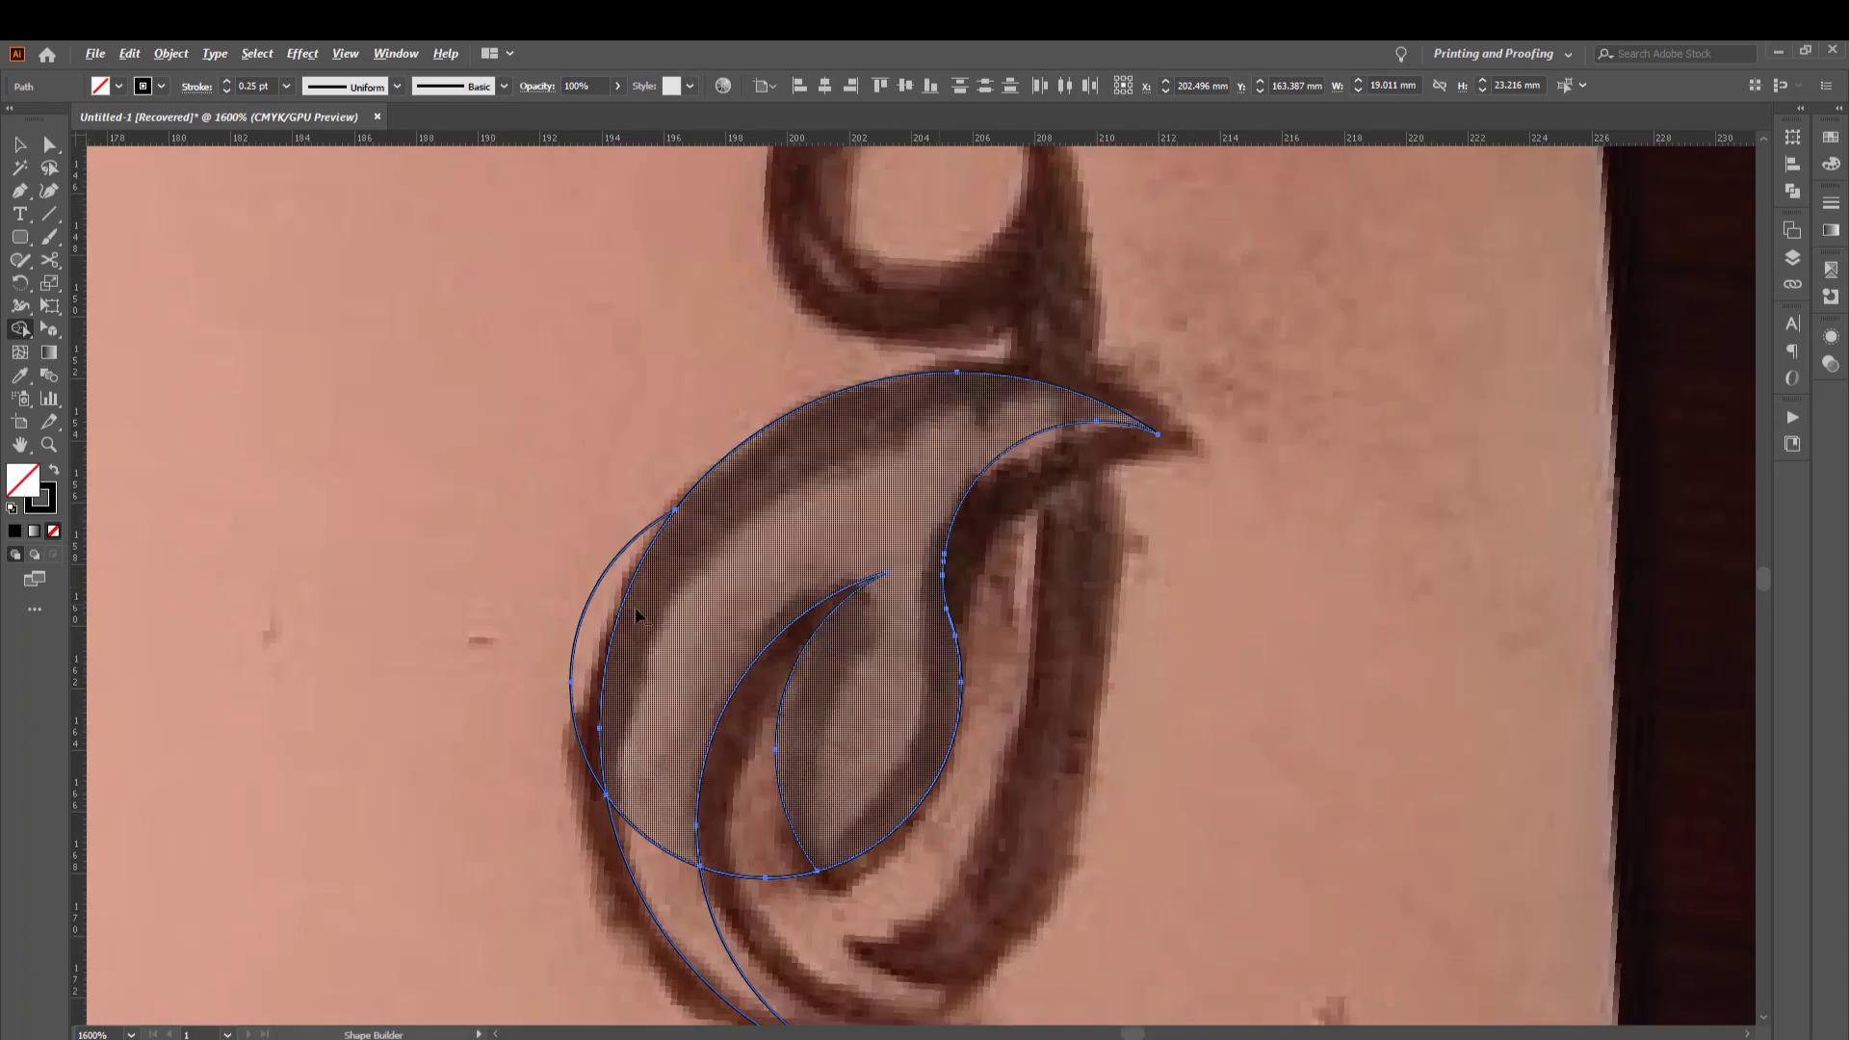
{"action": "mouse_move", "coordinate": [661, 797]}
{"action": "left_mouse_down"}
{"action": "mouse_move", "coordinate": [674, 891]}
{"action": "mouse_move", "coordinate": [764, 877]}
{"action": "left_mouse_up"}
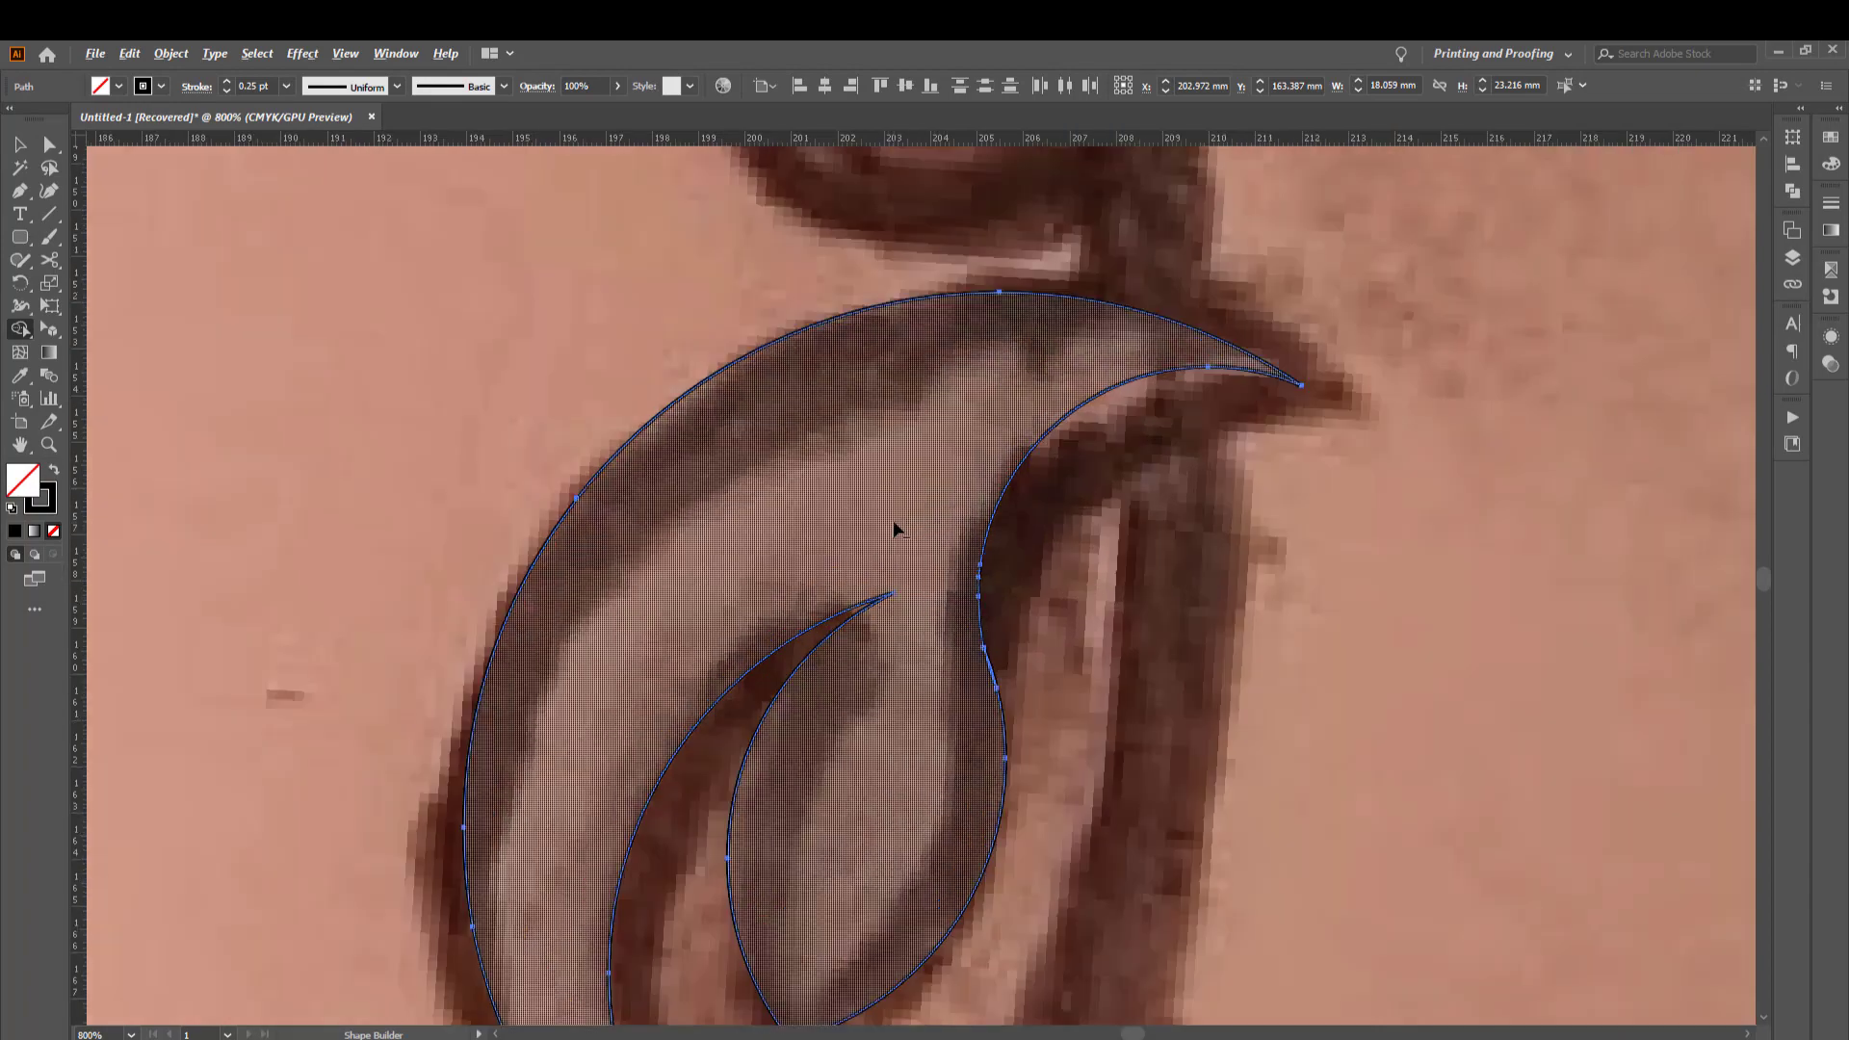
{"action": "scroll", "coordinate": [906, 530], "scroll_direction": "up", "scroll_amount": 3}
{"action": "scroll", "coordinate": [876, 718], "scroll_direction": "down", "scroll_amount": 4}
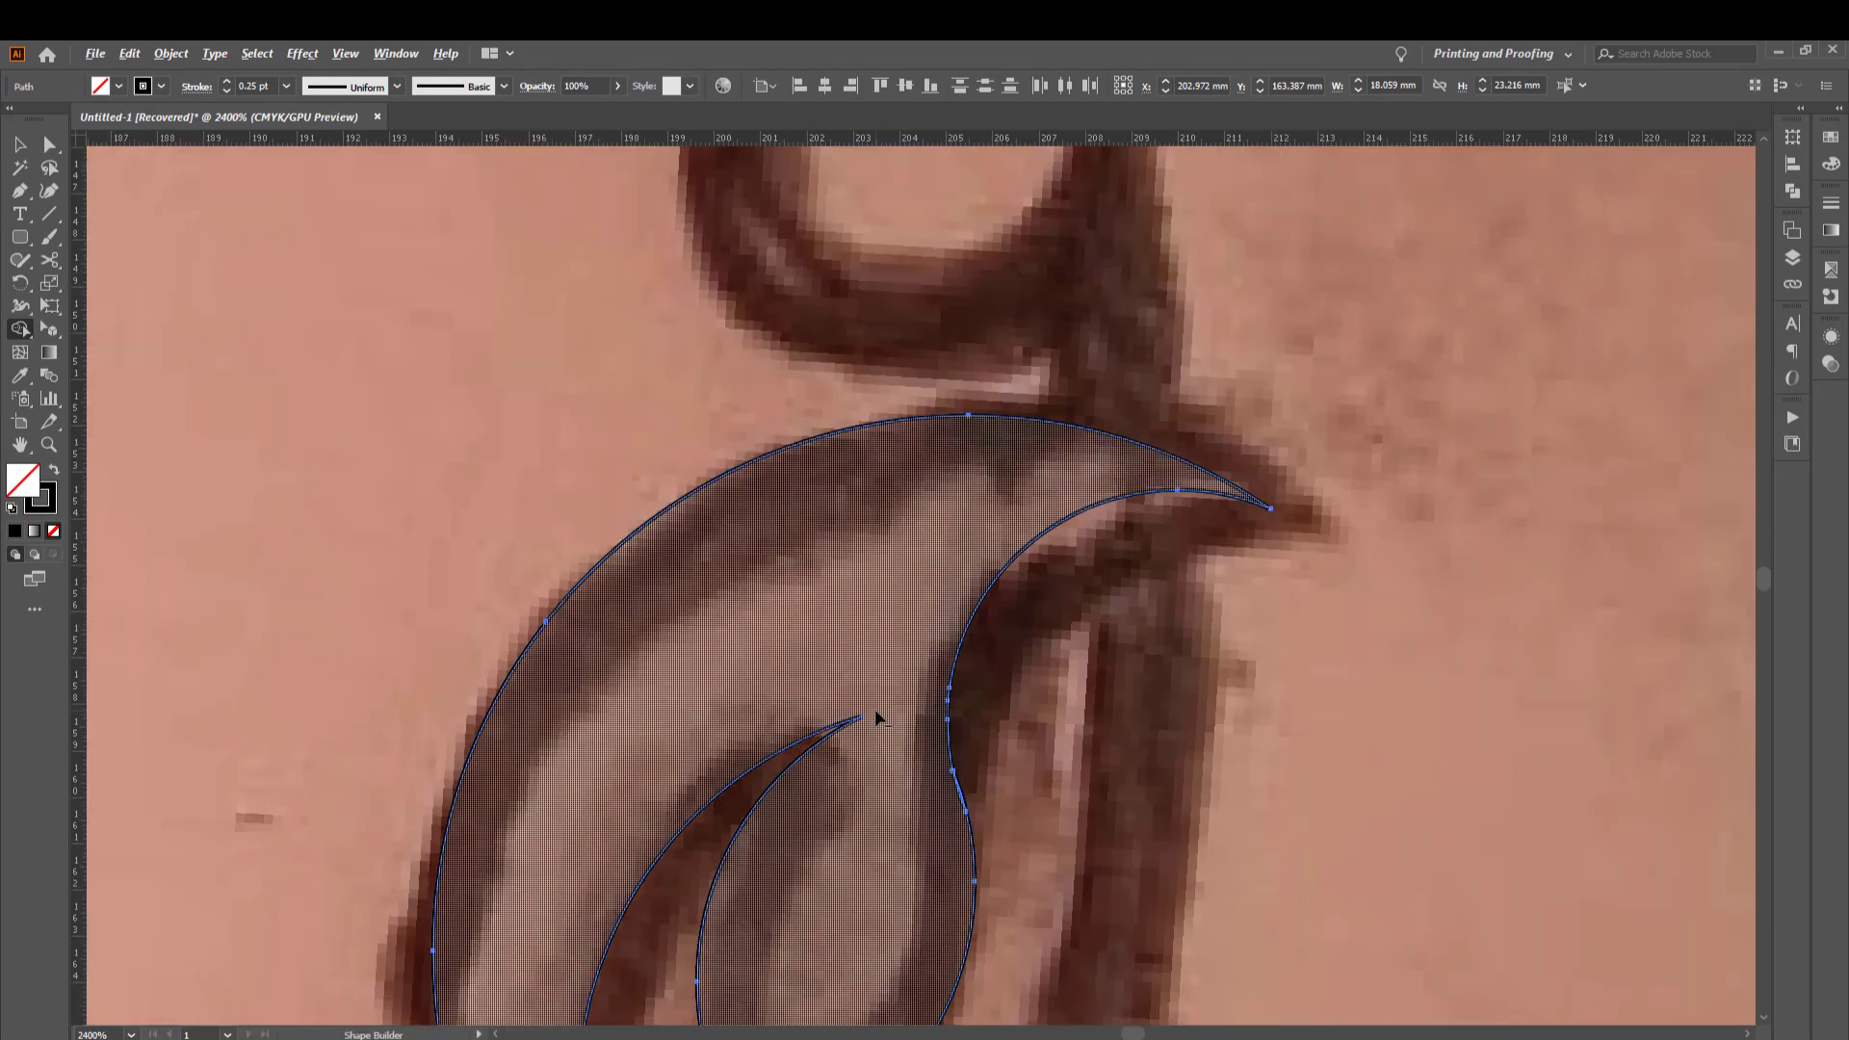
{"action": "scroll", "coordinate": [877, 718], "scroll_direction": "down", "scroll_amount": 1}
{"action": "scroll", "coordinate": [876, 717], "scroll_direction": "down", "scroll_amount": 2}
{"action": "scroll", "coordinate": [888, 957], "scroll_direction": "up", "scroll_amount": 3}
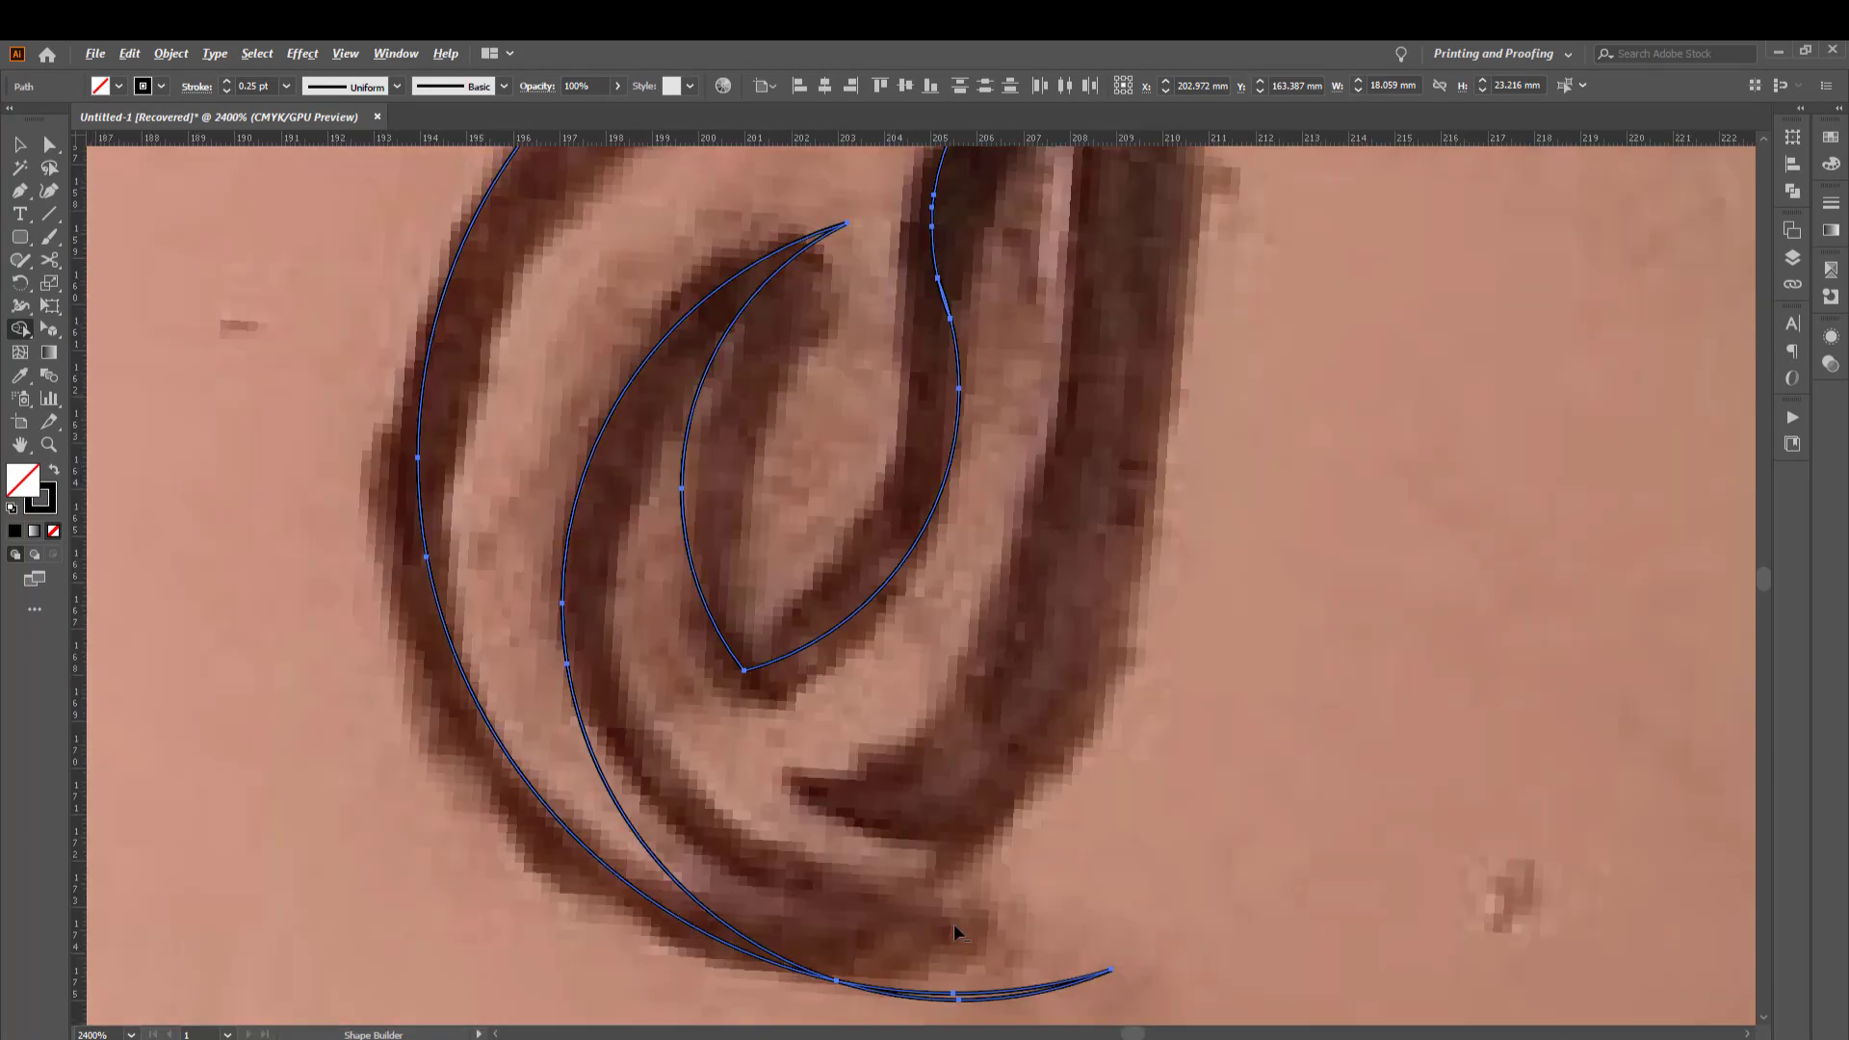
{"action": "scroll", "coordinate": [973, 909], "scroll_direction": "down", "scroll_amount": 1}
{"action": "scroll", "coordinate": [997, 838], "scroll_direction": "down", "scroll_amount": 1}
{"action": "scroll", "coordinate": [997, 841], "scroll_direction": "down", "scroll_amount": 1}
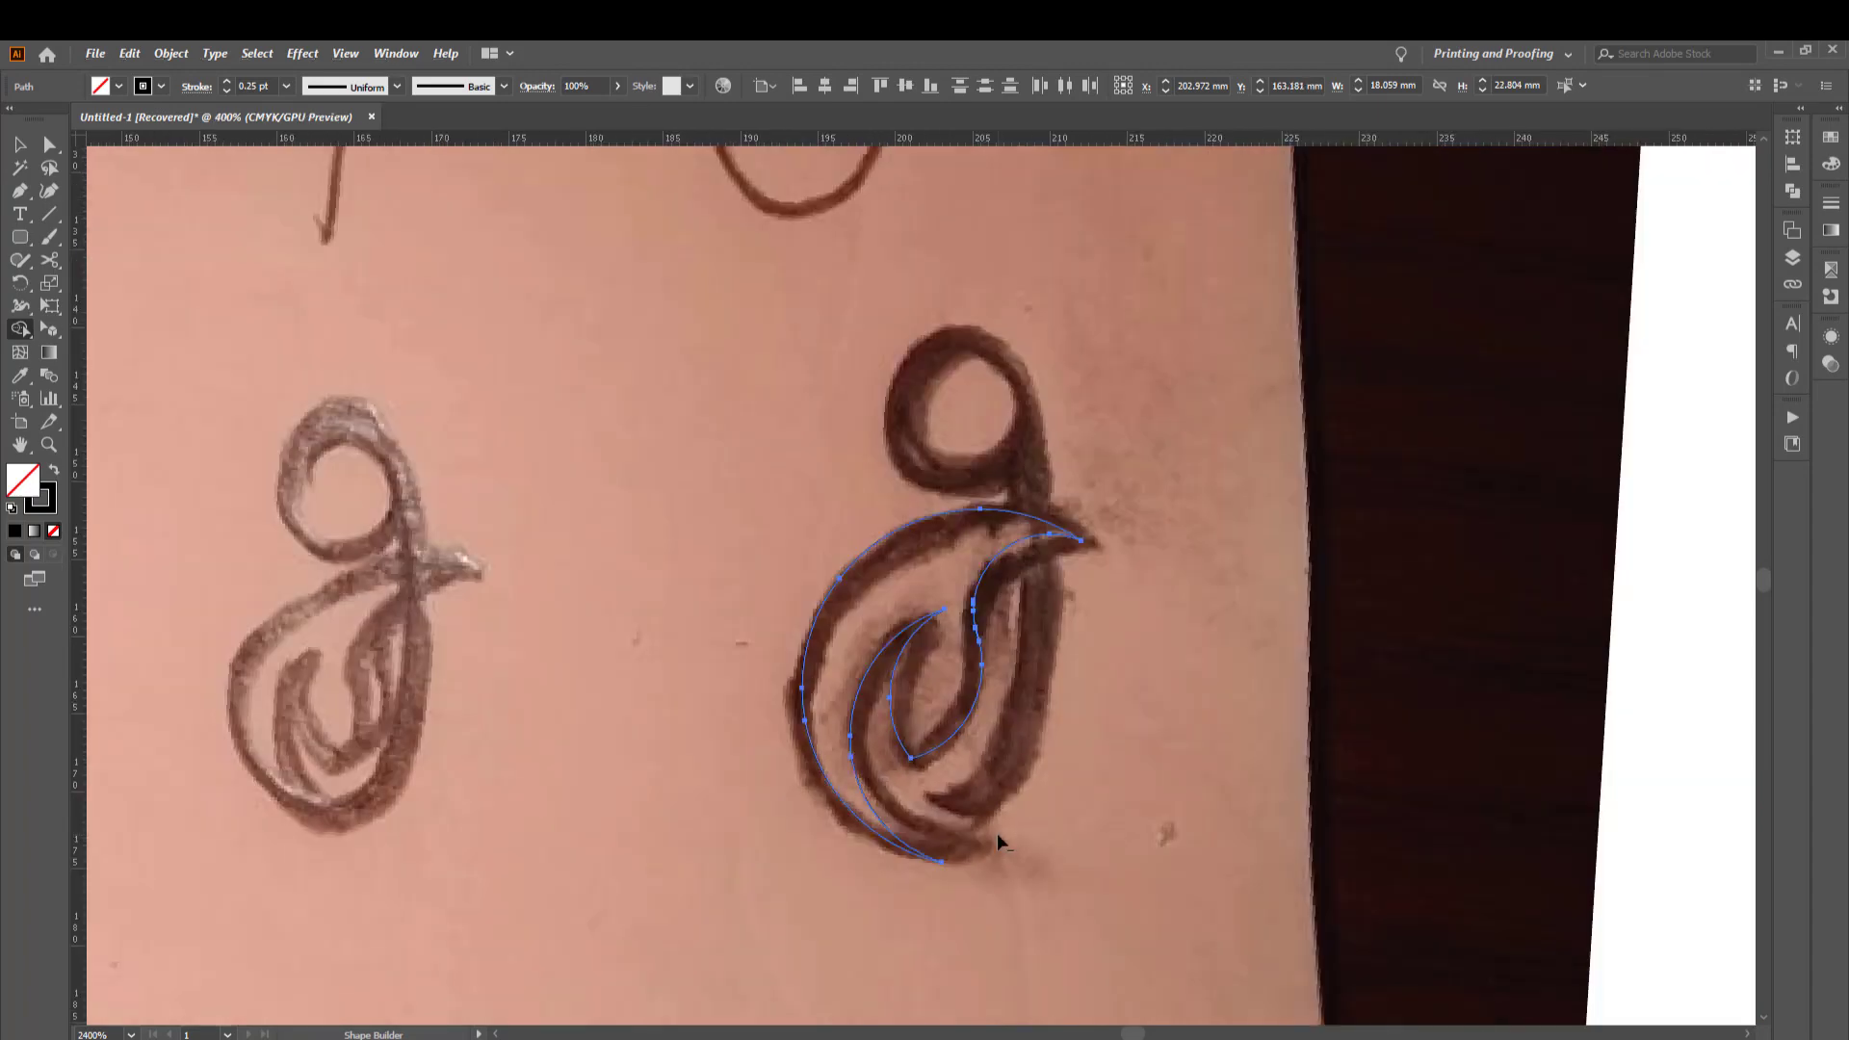
Fill the leaf shape solid black with no outline, tilt it slightly and nudge it over the sketch
{"action": "key", "text": "v"}
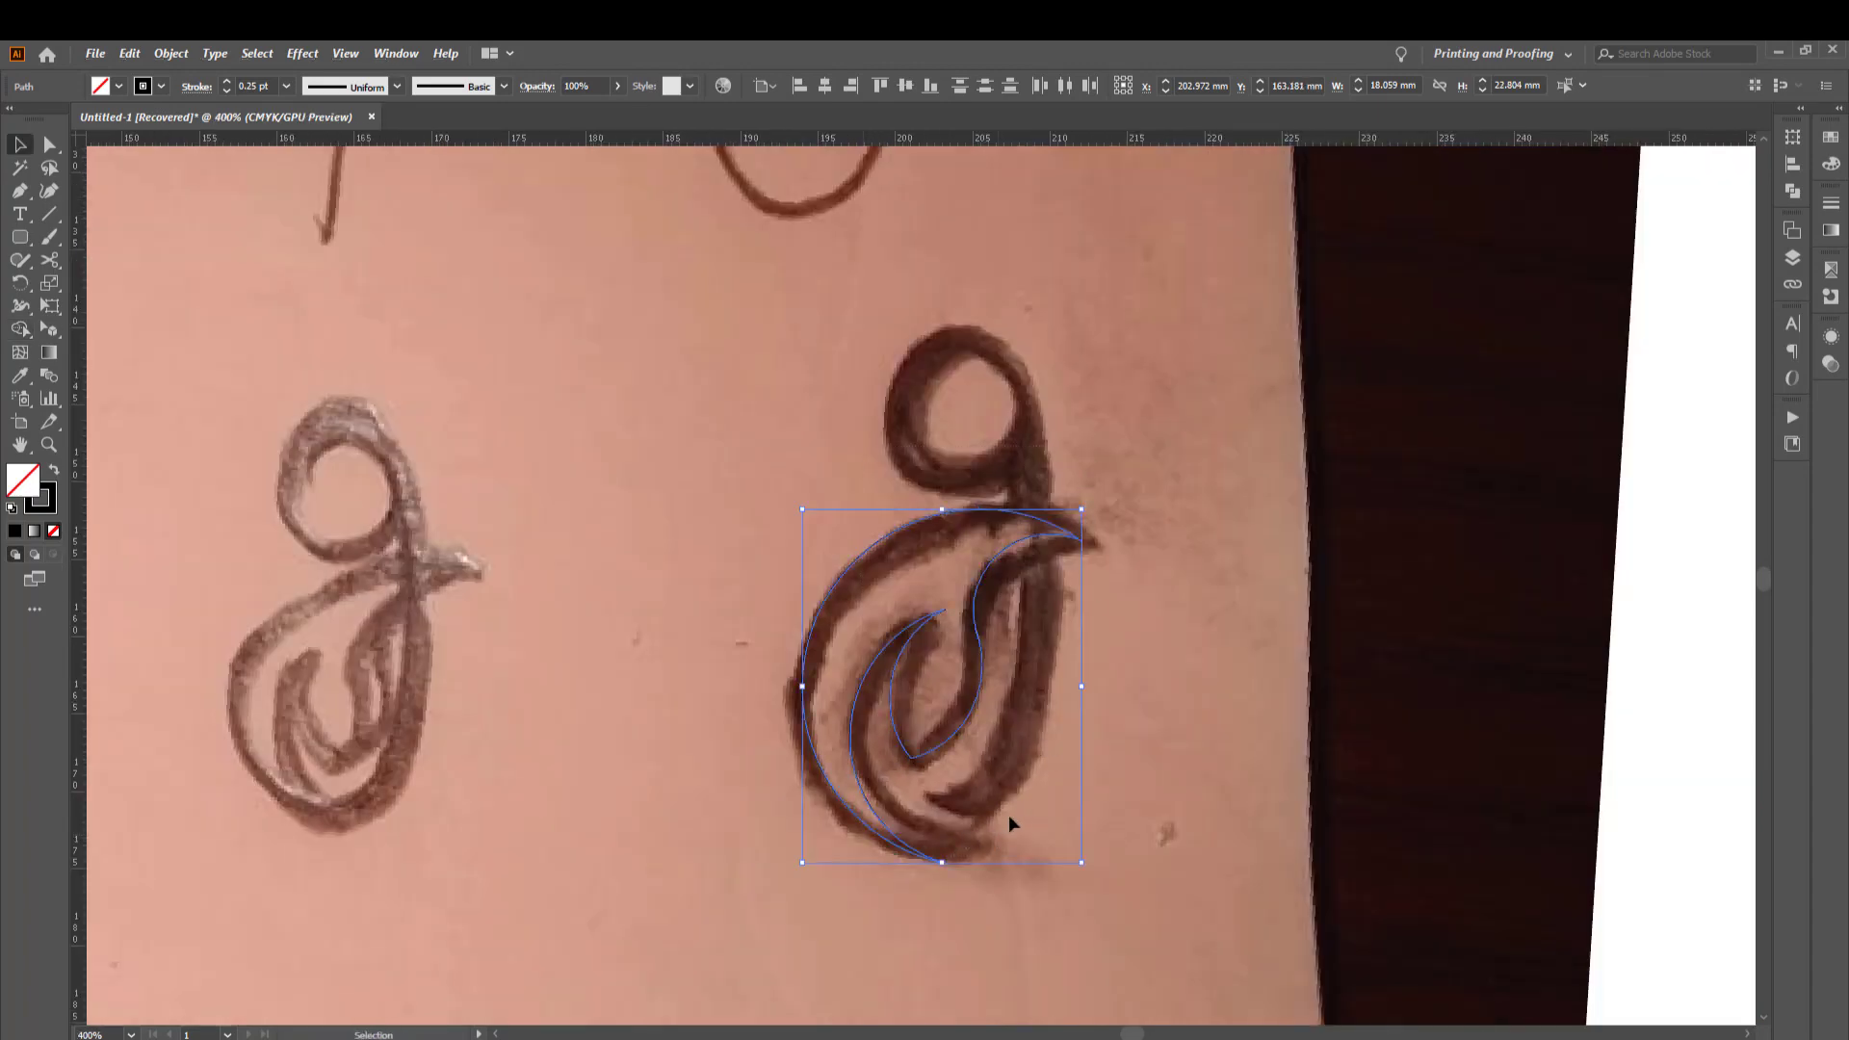
{"action": "left_click", "coordinate": [57, 468]}
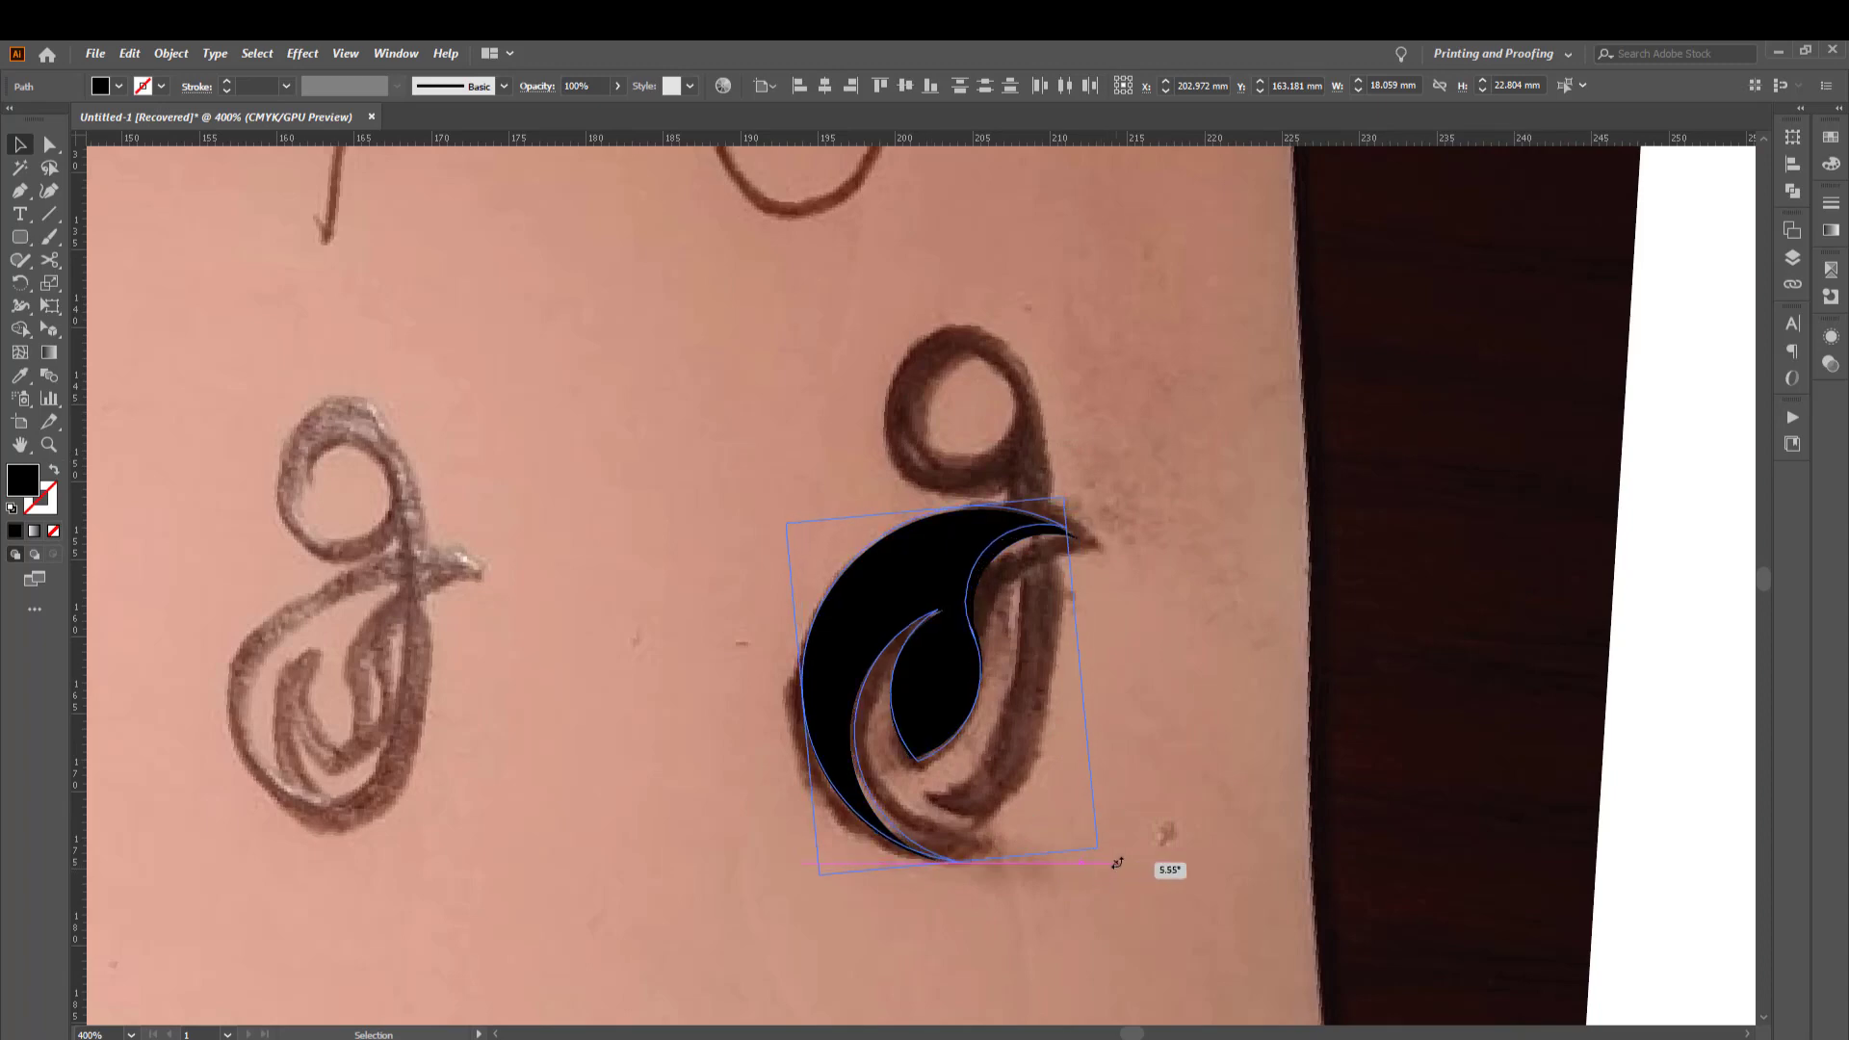
{"action": "left_click_drag", "start_coordinate": [1089, 869], "coordinate": [1176, 867]}
{"action": "left_click_drag", "start_coordinate": [925, 690], "coordinate": [946, 693]}
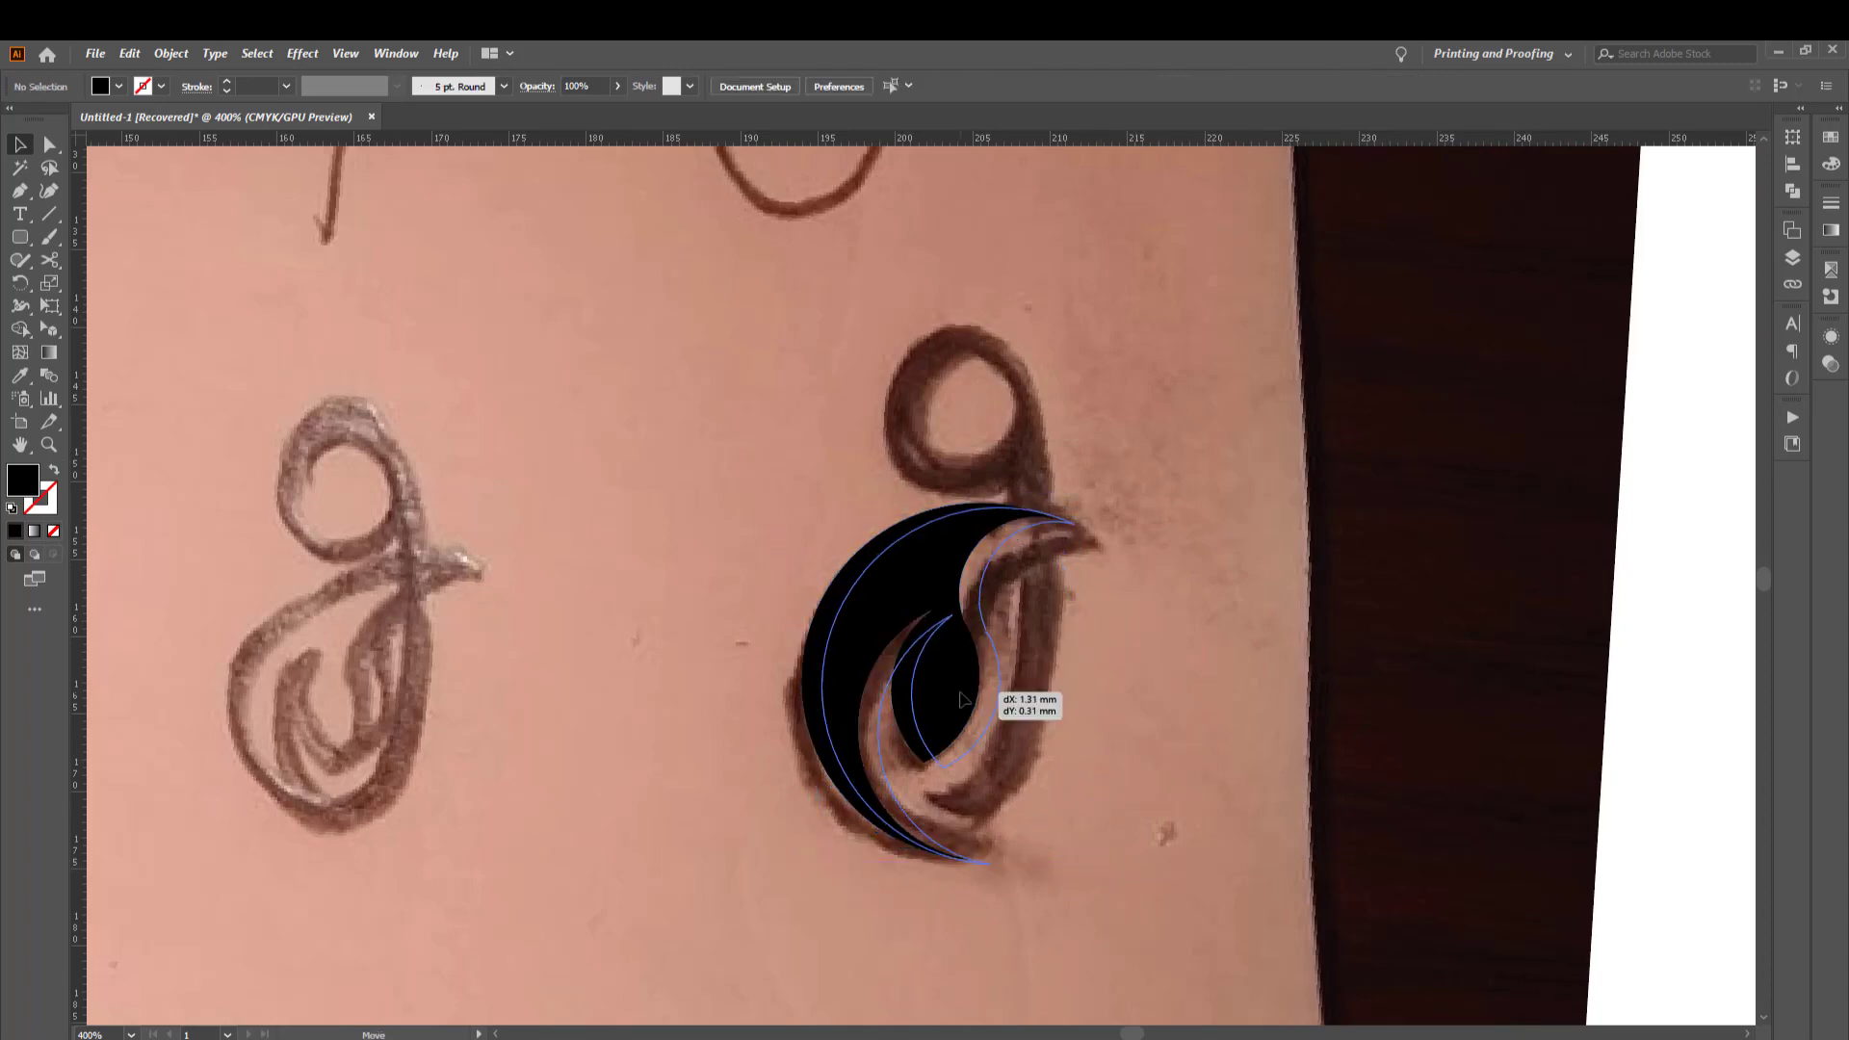
{"action": "left_click", "coordinate": [1020, 738]}
{"action": "scroll", "coordinate": [898, 676], "scroll_direction": "down", "scroll_amount": 1}
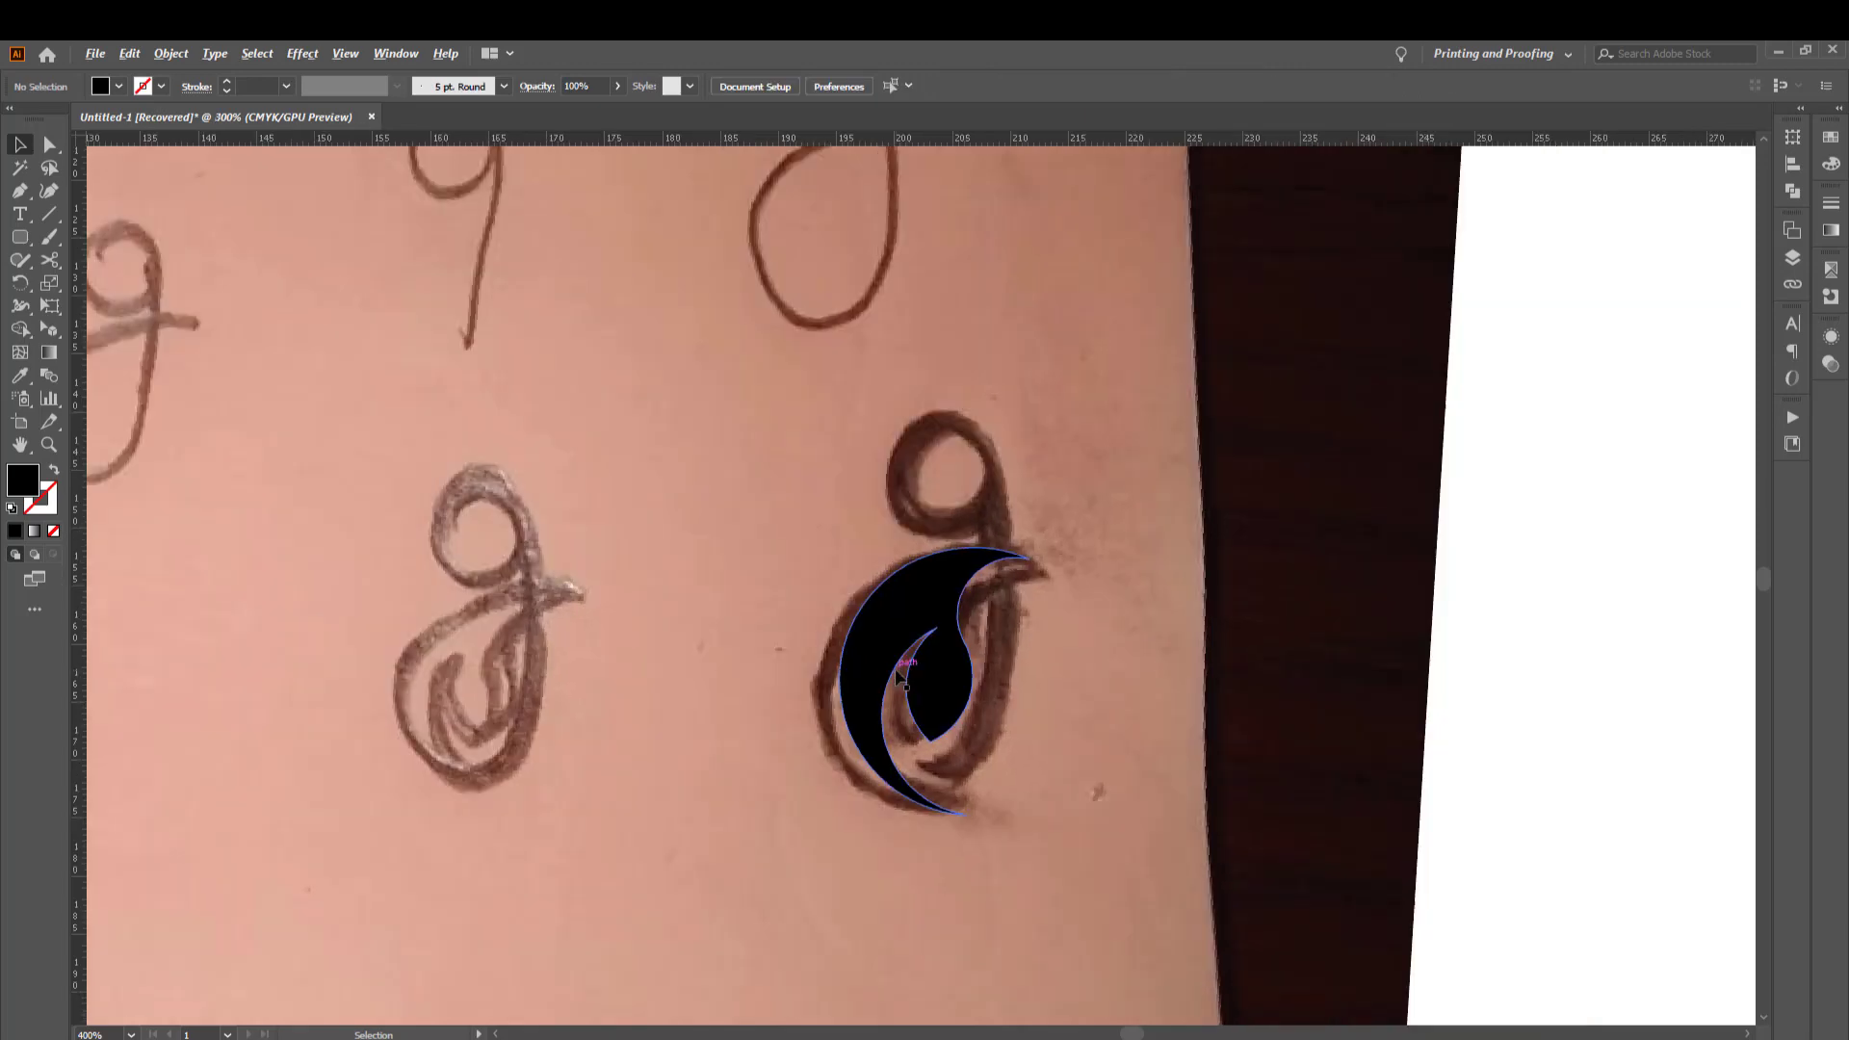
{"action": "left_click_drag", "start_coordinate": [939, 660], "coordinate": [943, 677]}
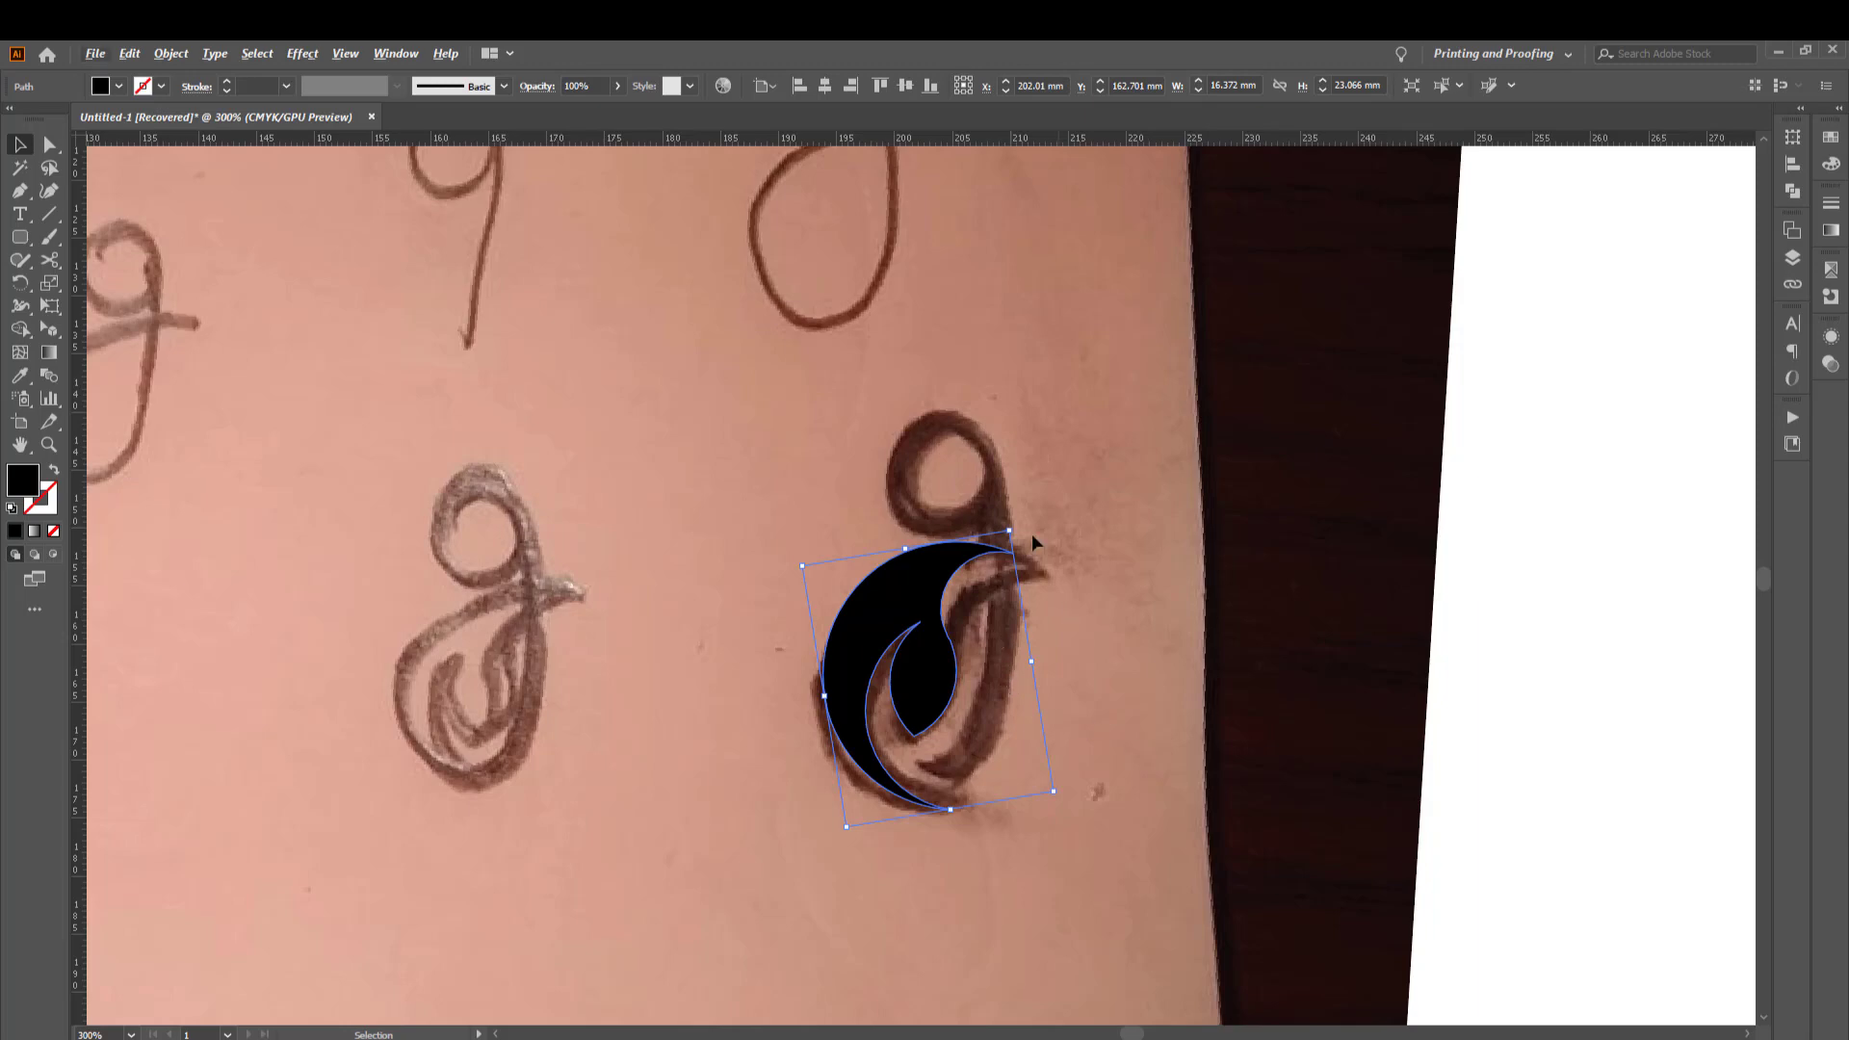
{"action": "left_click", "coordinate": [1096, 533]}
{"action": "scroll", "coordinate": [665, 686], "scroll_direction": "down", "scroll_amount": 4}
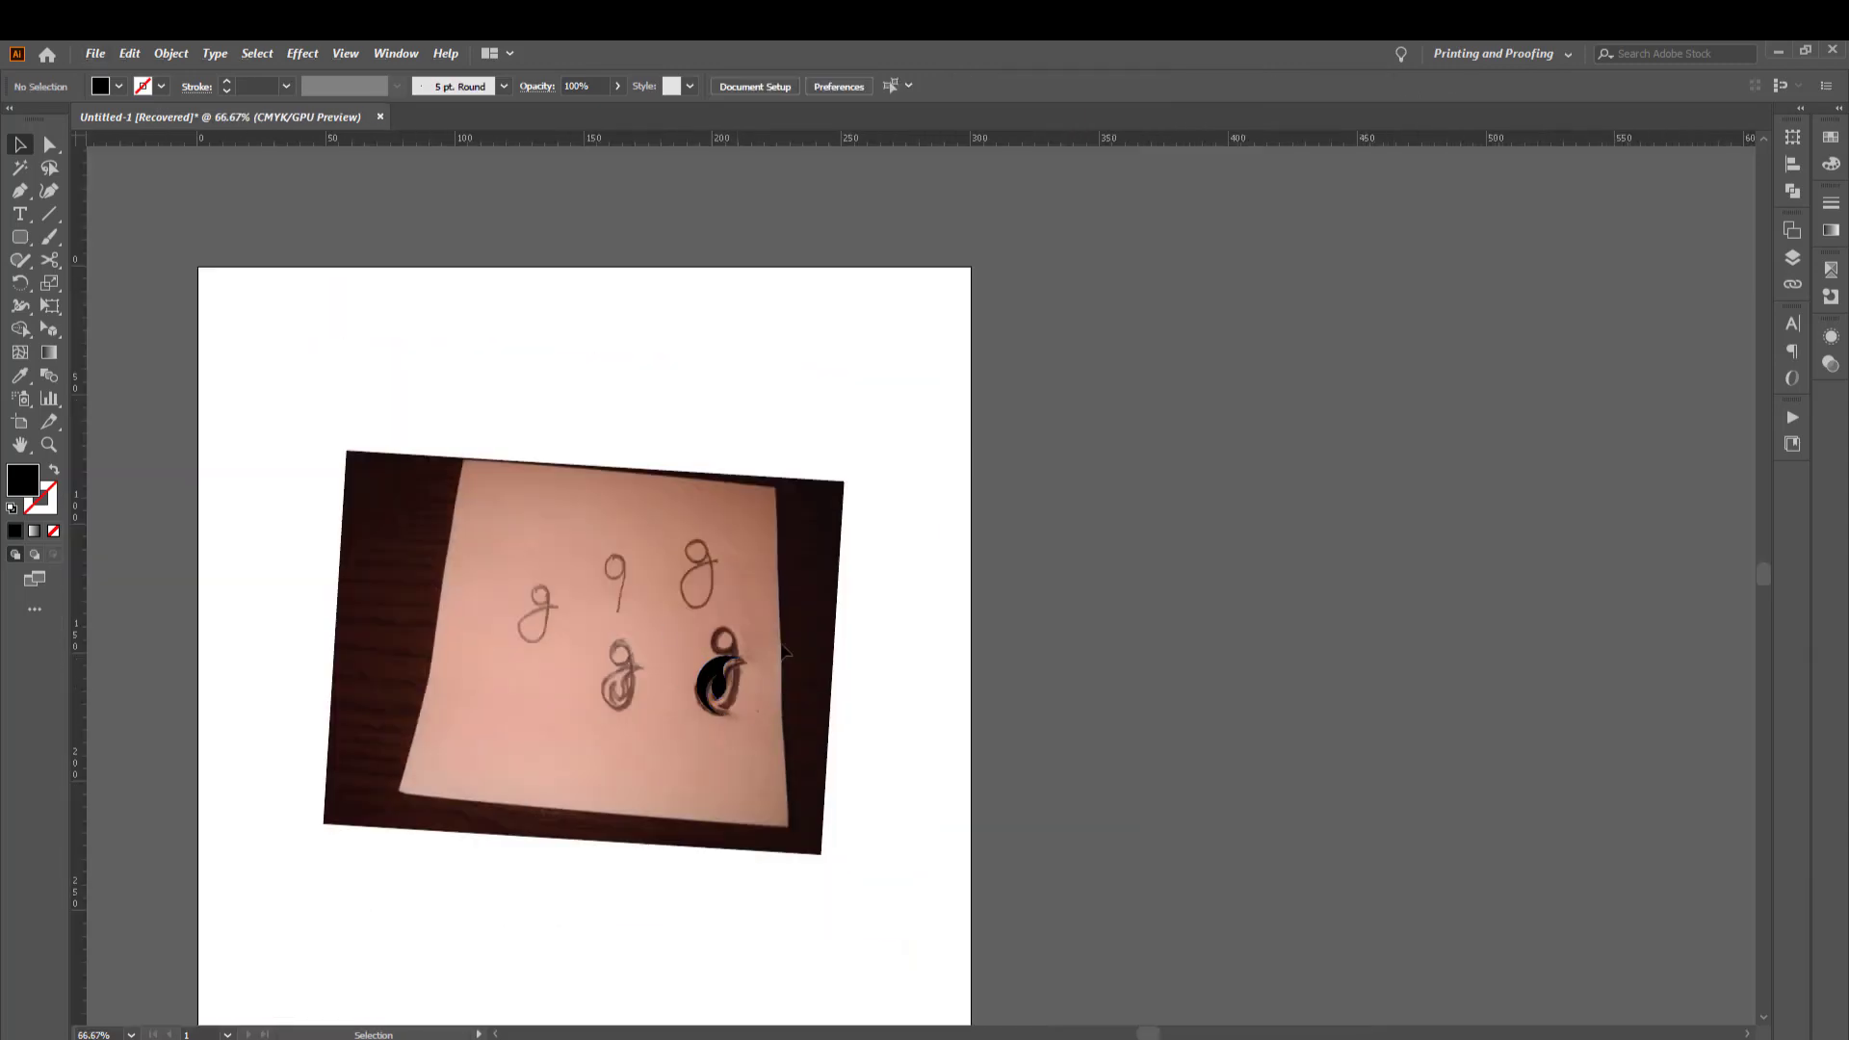
Move the sketch photo off the artboard and delete it
{"action": "scroll", "coordinate": [782, 651], "scroll_direction": "down", "scroll_amount": 1}
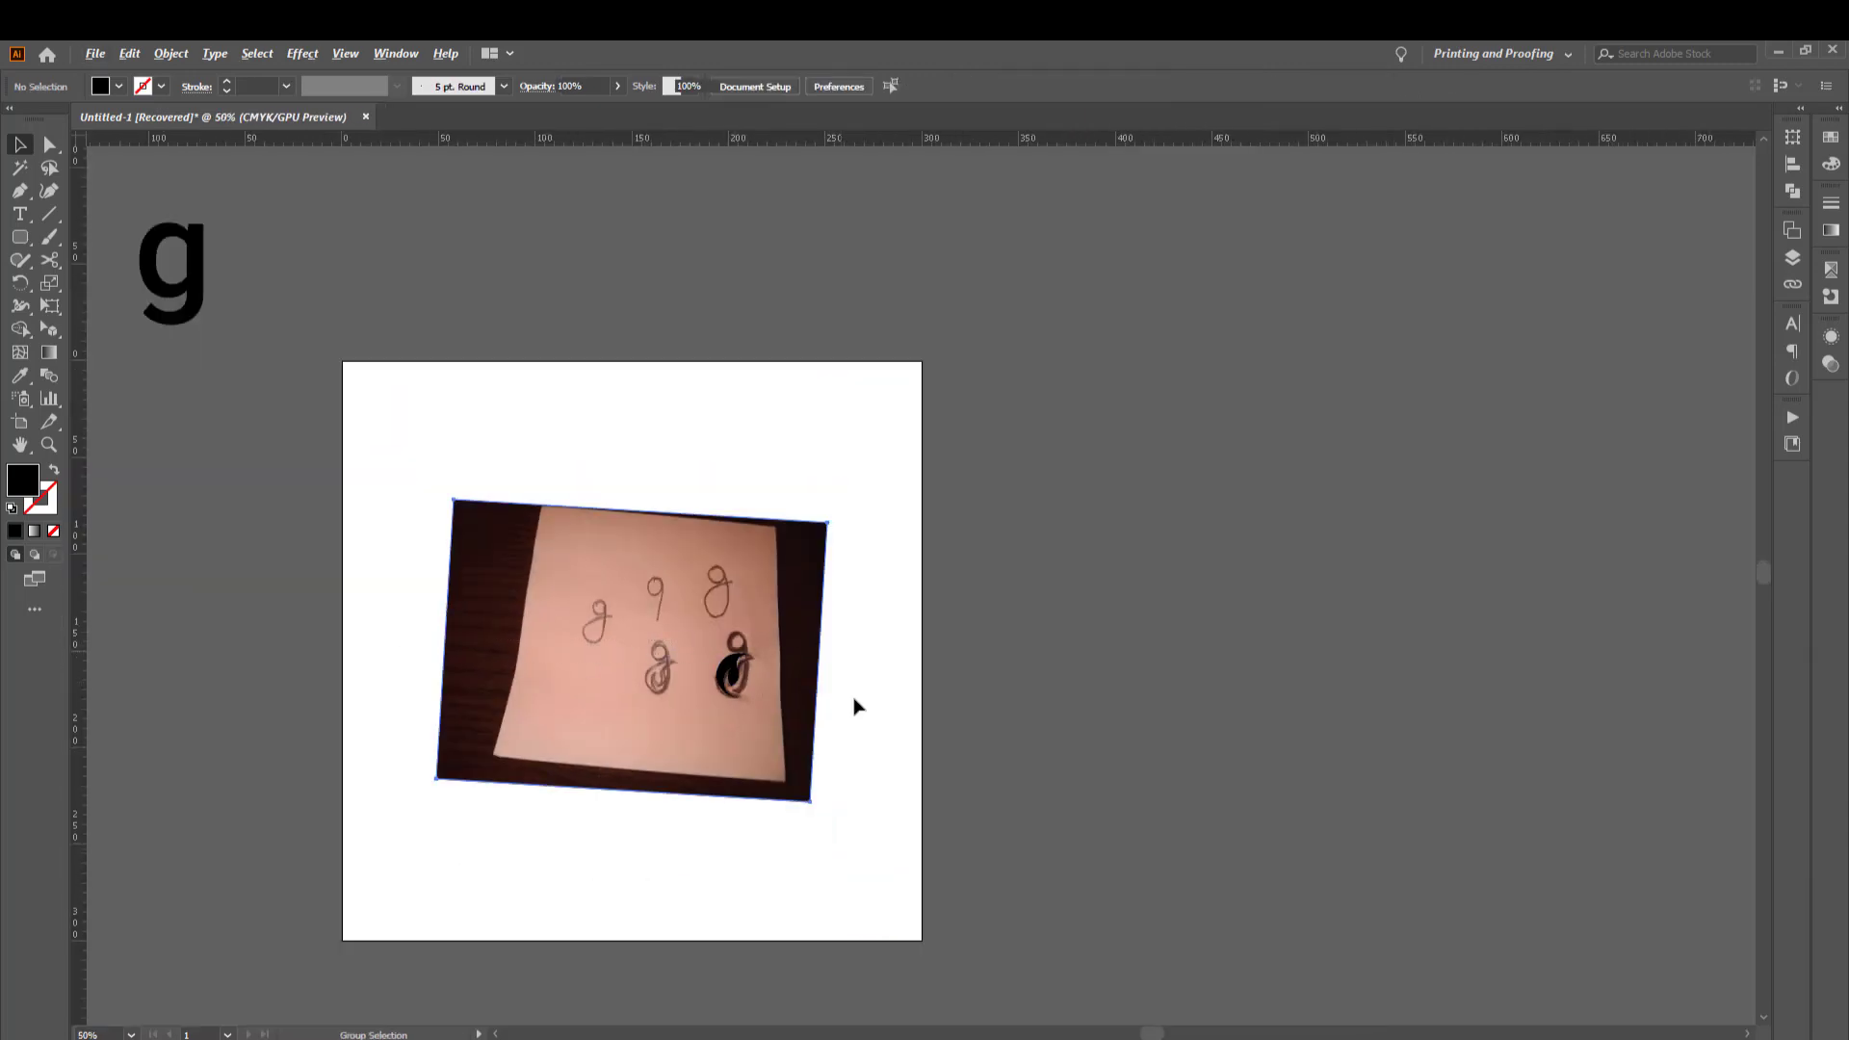
{"action": "left_click_drag", "start_coordinate": [646, 603], "coordinate": [308, 589]}
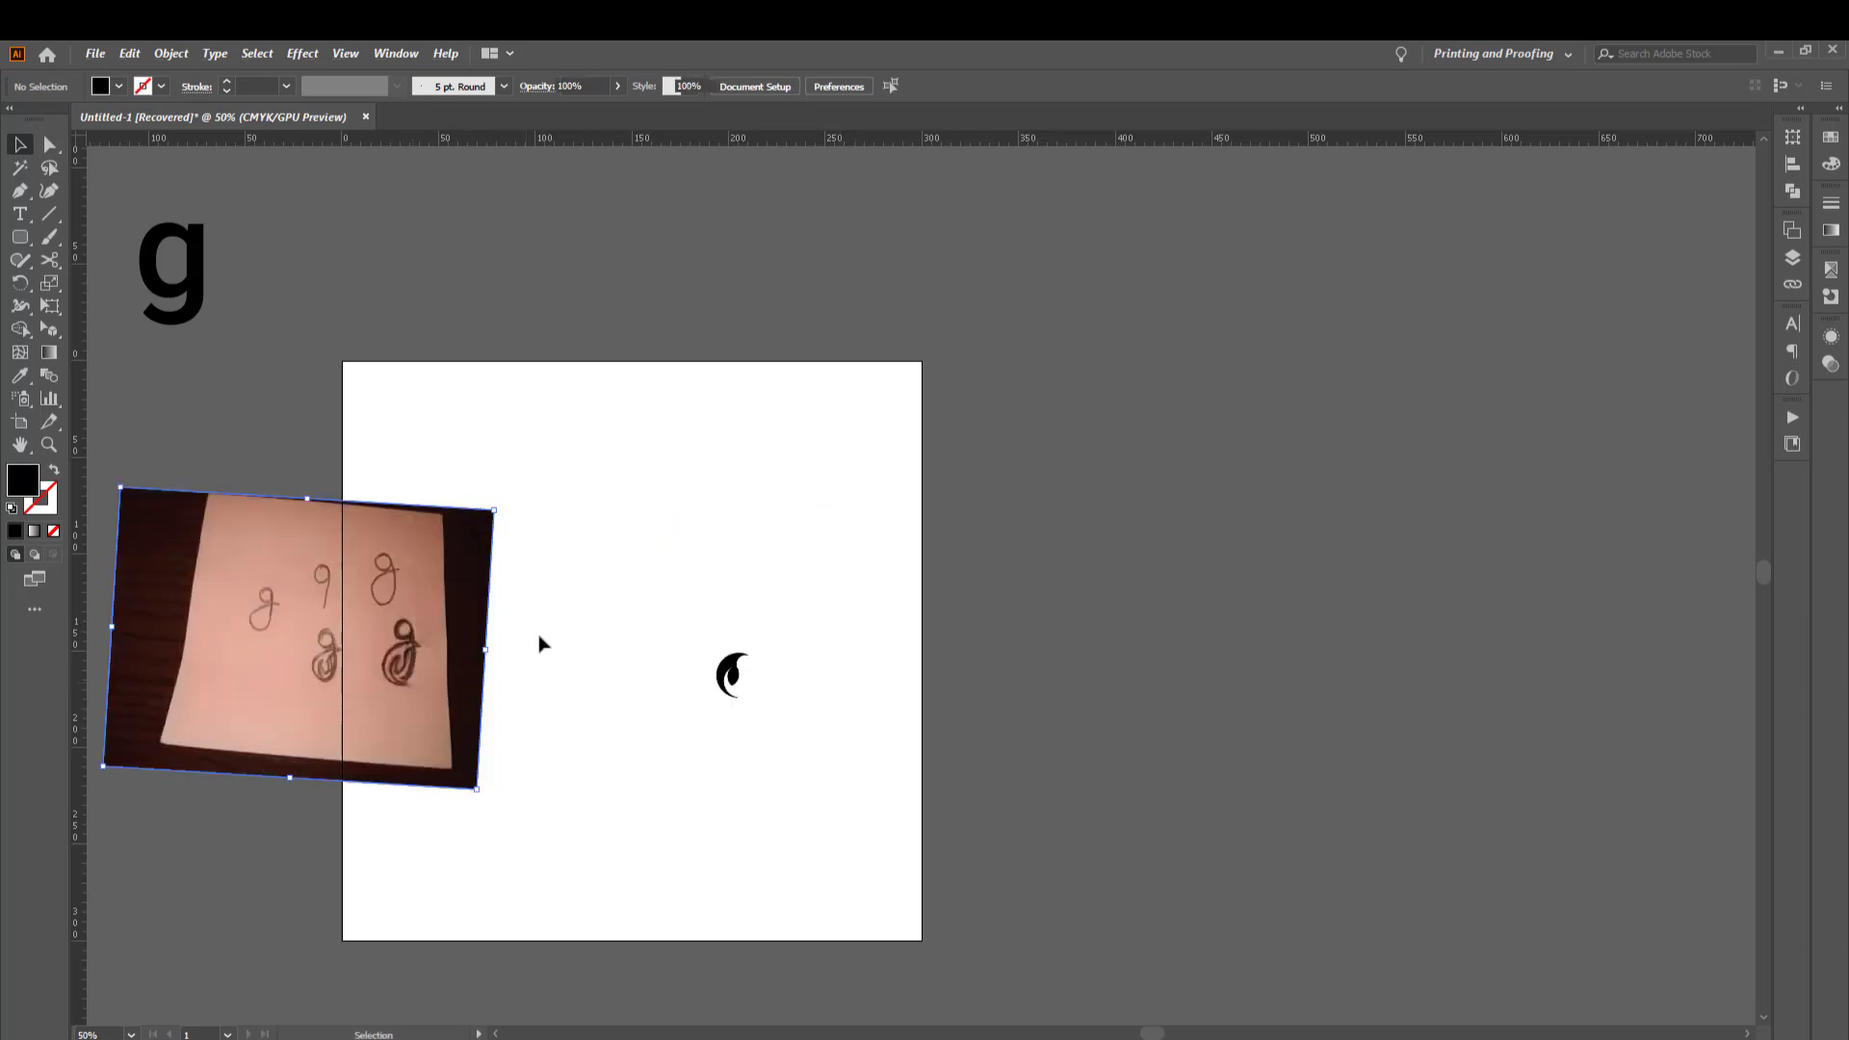
{"action": "key", "text": "Delete"}
{"action": "scroll", "coordinate": [677, 693], "scroll_direction": "up", "scroll_amount": 2}
{"action": "scroll", "coordinate": [950, 566], "scroll_direction": "up", "scroll_amount": 2}
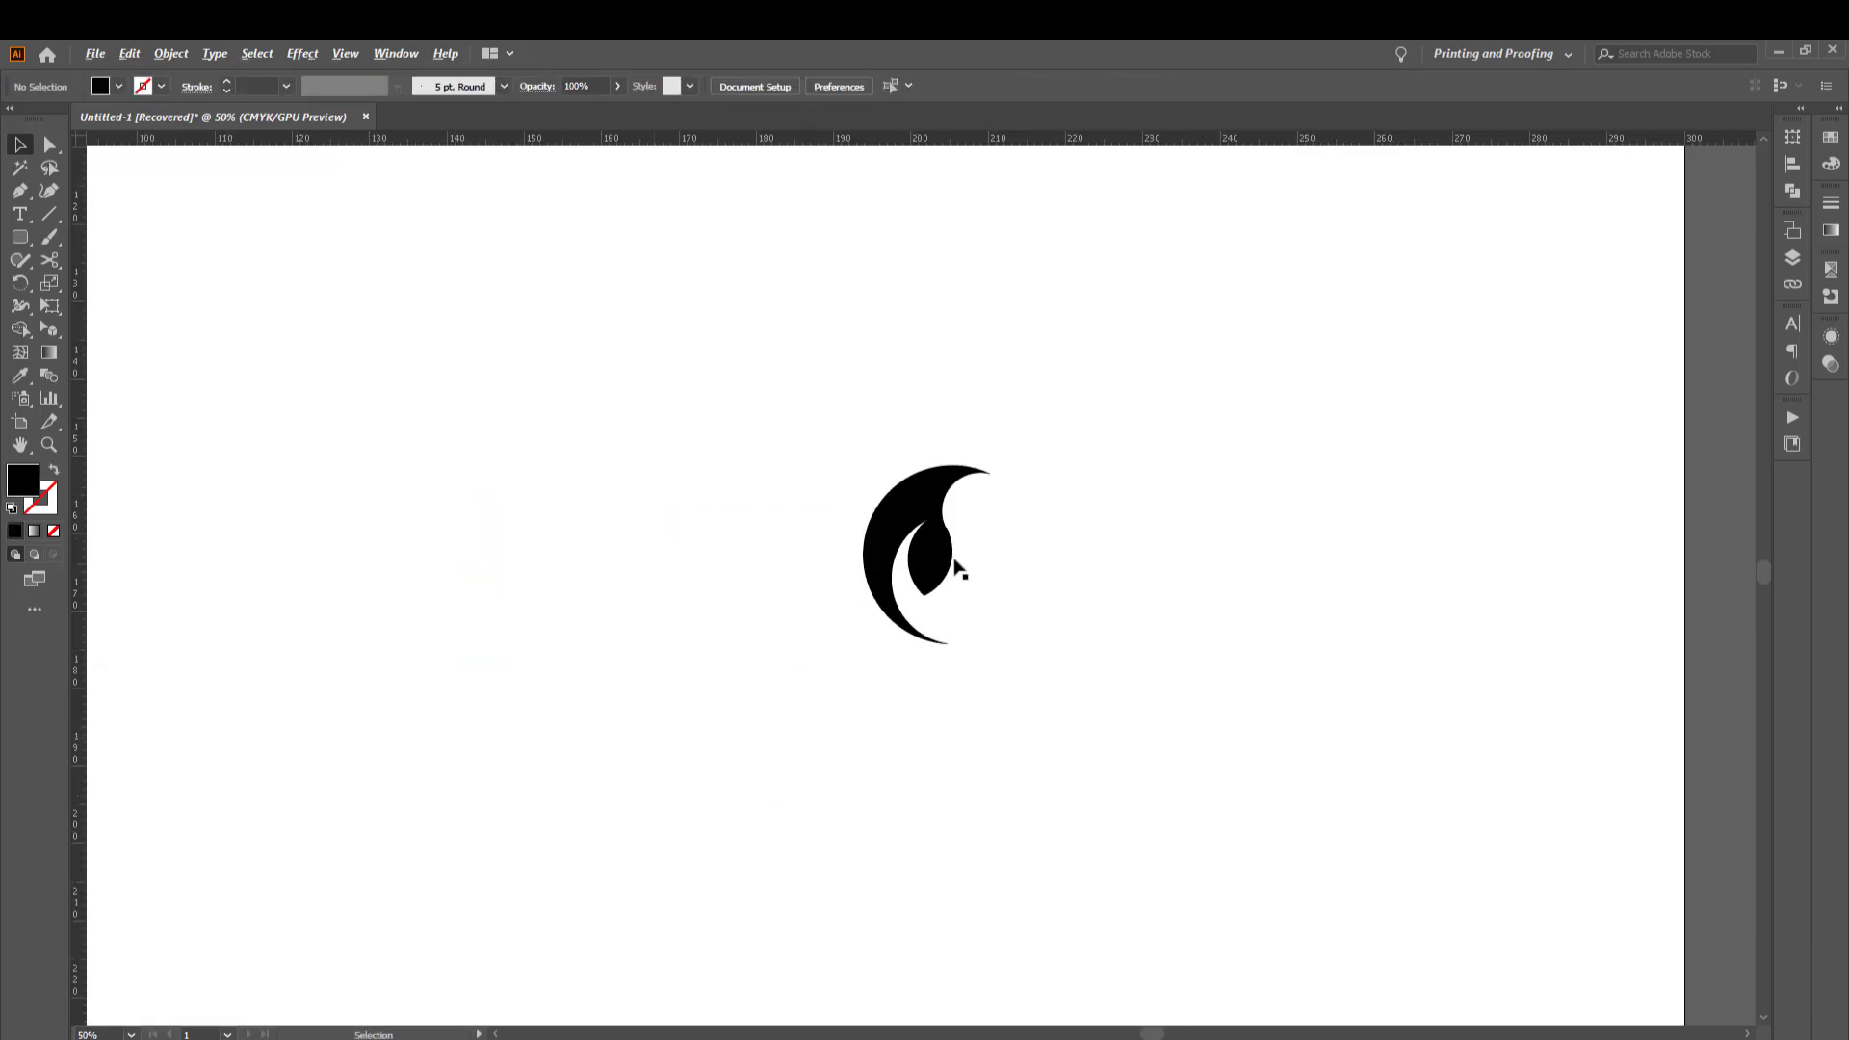
Place the Roboto Medium letter g just right of the black leaf mark
{"action": "left_click_drag", "start_coordinate": [1084, 416], "coordinate": [839, 734]}
{"action": "scroll", "coordinate": [1093, 636], "scroll_direction": "down", "scroll_amount": 2}
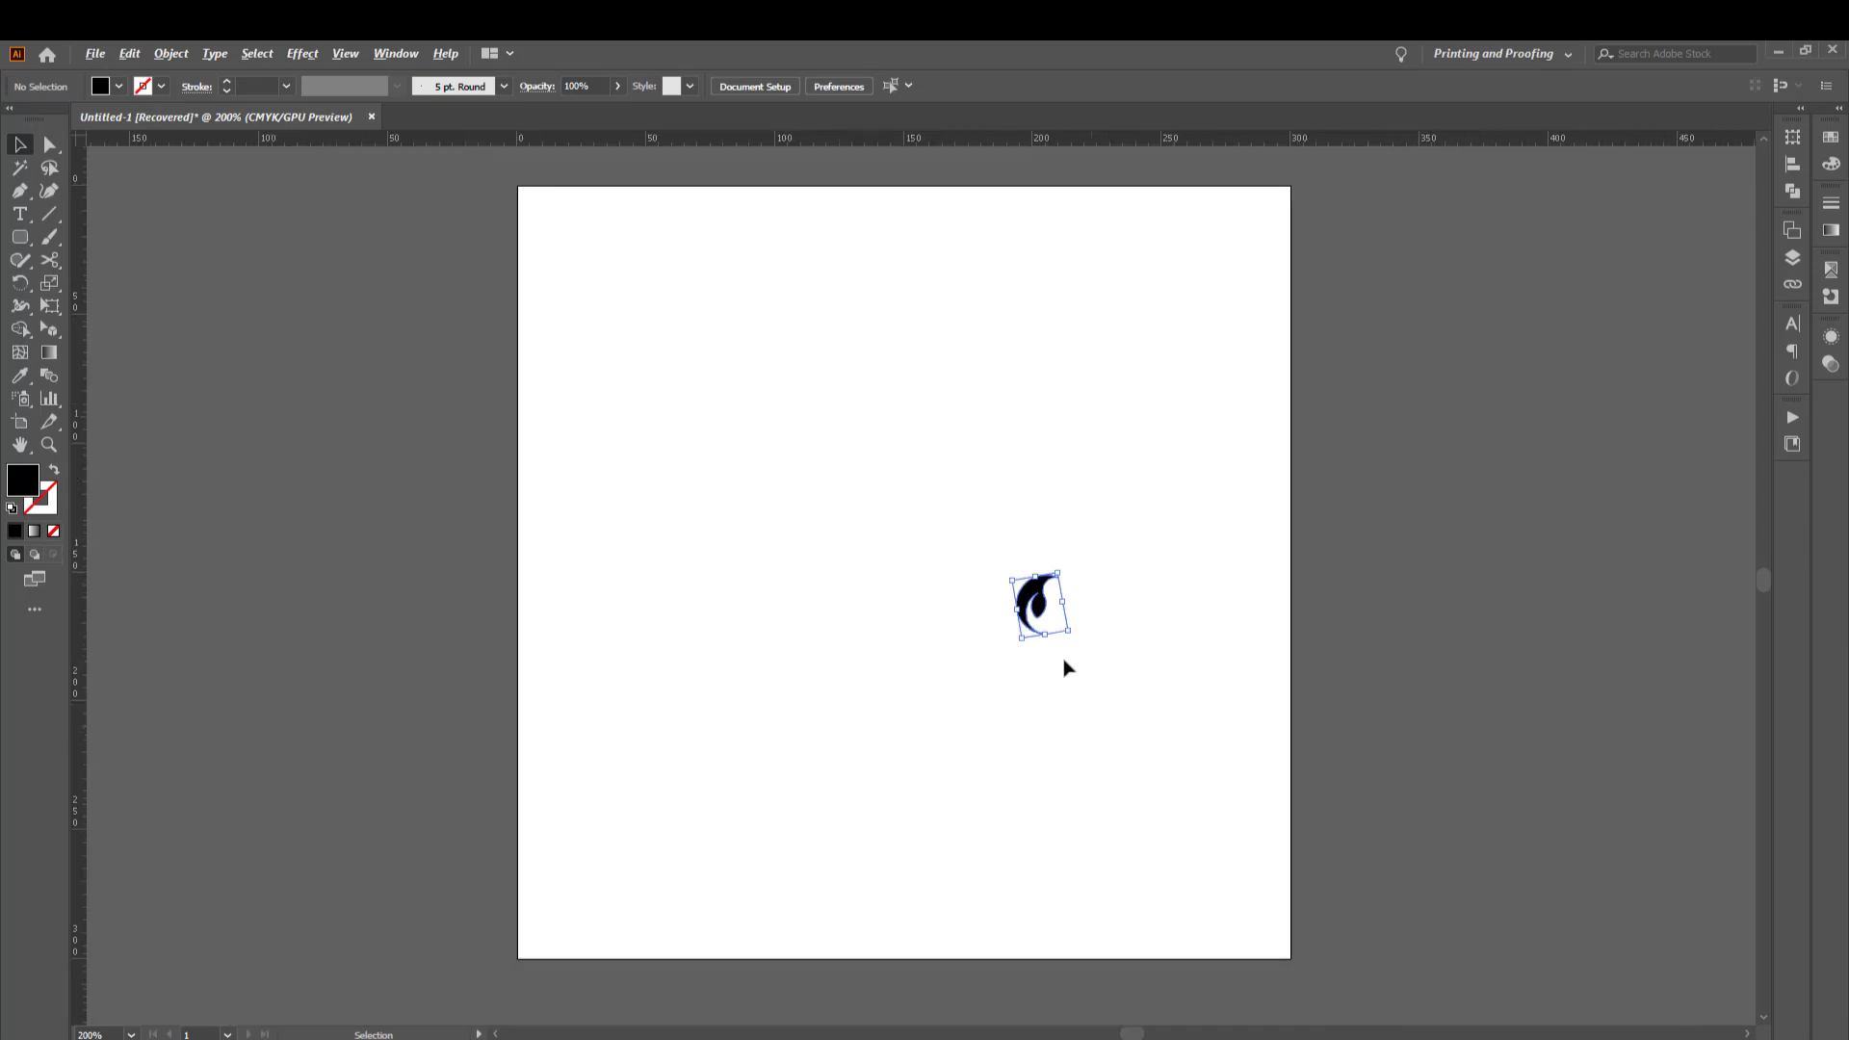
{"action": "scroll", "coordinate": [599, 504], "scroll_direction": "down", "scroll_amount": 1}
{"action": "left_click_drag", "start_coordinate": [398, 205], "coordinate": [399, 210]}
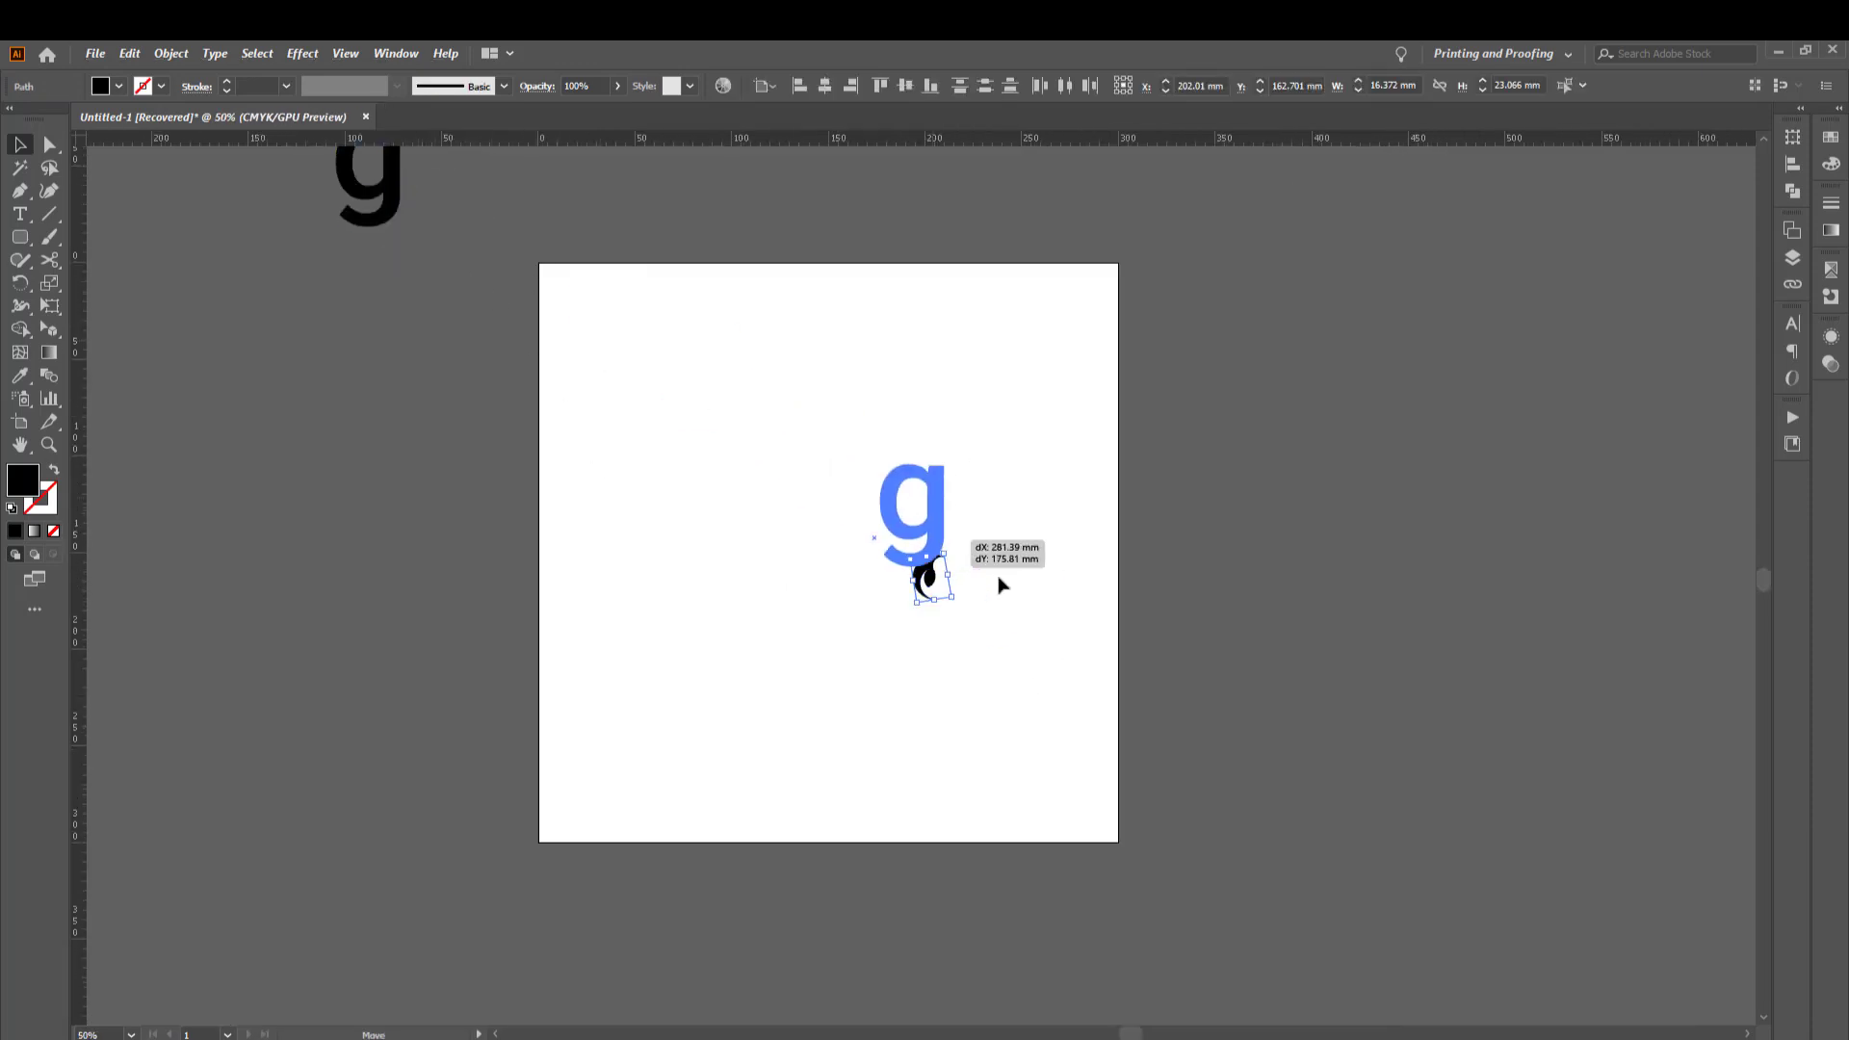
{"action": "left_click_drag", "start_coordinate": [536, 303], "coordinate": [1050, 619]}
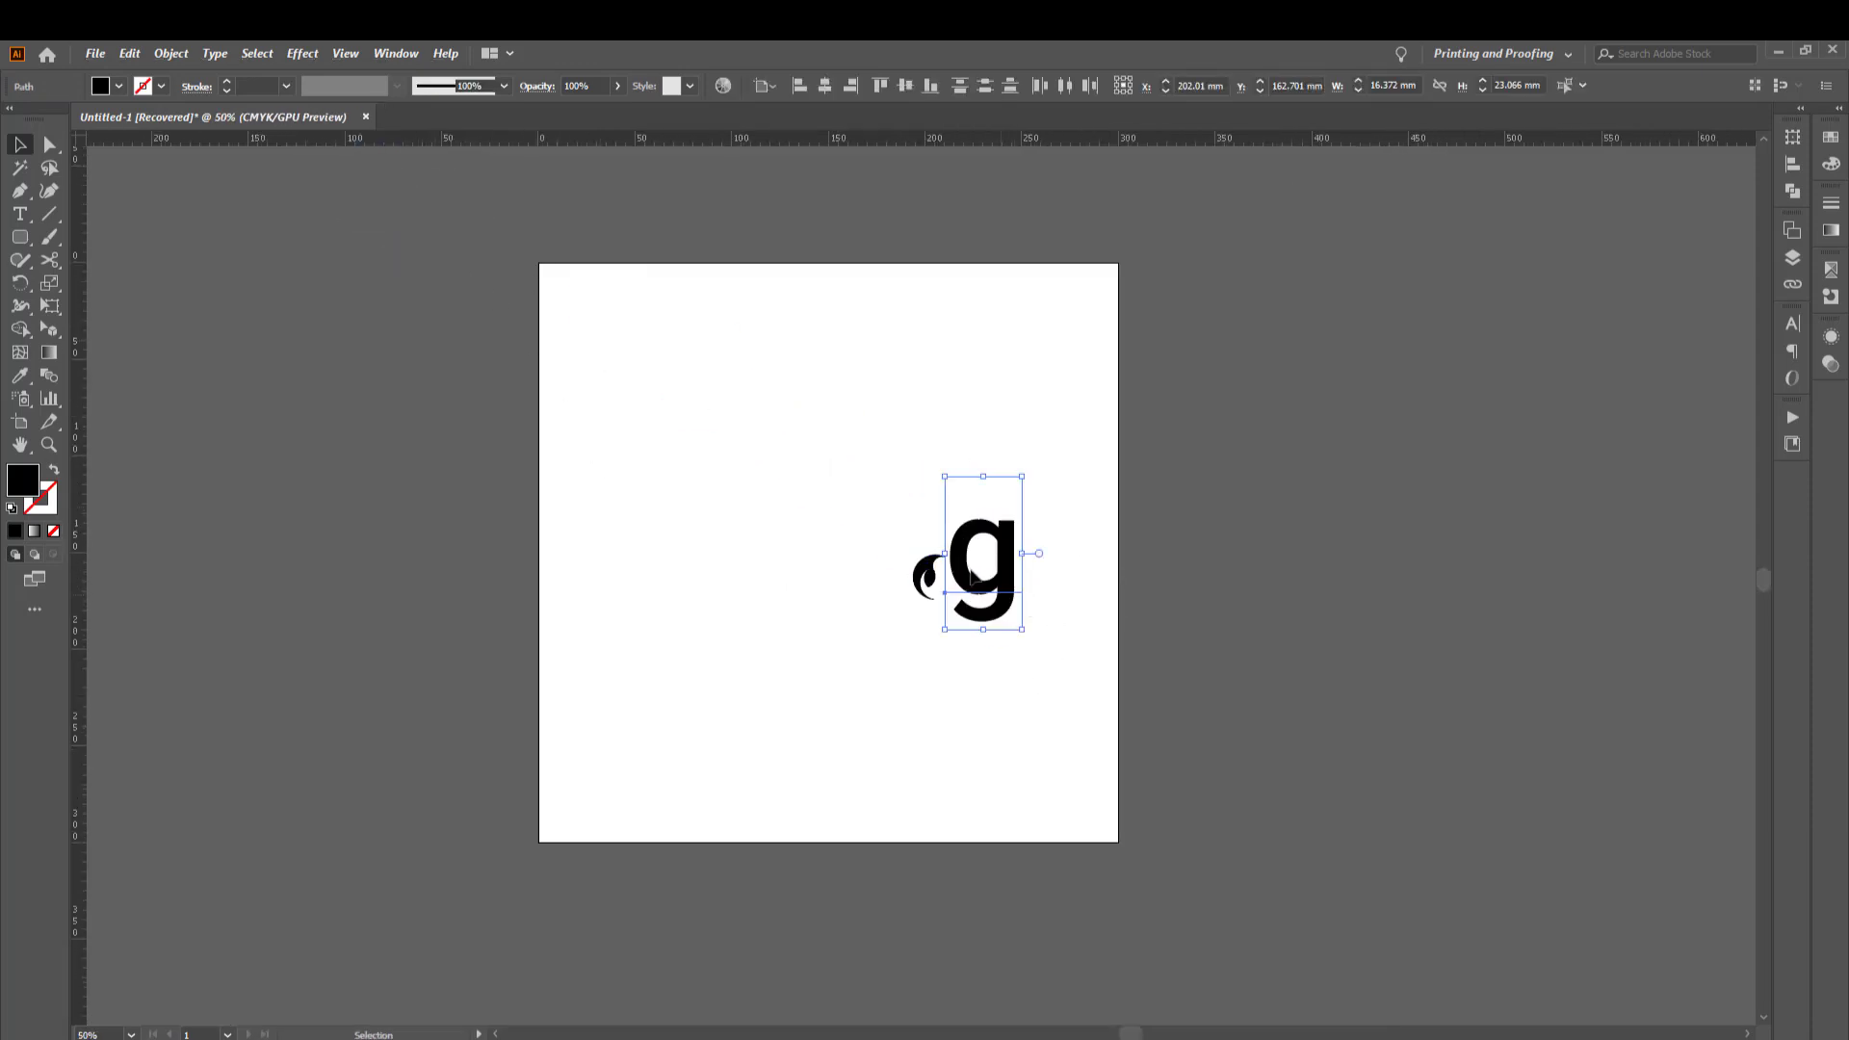
{"action": "scroll", "coordinate": [971, 576], "scroll_direction": "up", "scroll_amount": 1}
{"action": "scroll", "coordinate": [970, 576], "scroll_direction": "up", "scroll_amount": 1}
{"action": "scroll", "coordinate": [968, 573], "scroll_direction": "up", "scroll_amount": 1}
Convert the letter g to outlines
{"action": "scroll", "coordinate": [963, 570], "scroll_direction": "up", "scroll_amount": 1}
{"action": "key", "text": "t"}
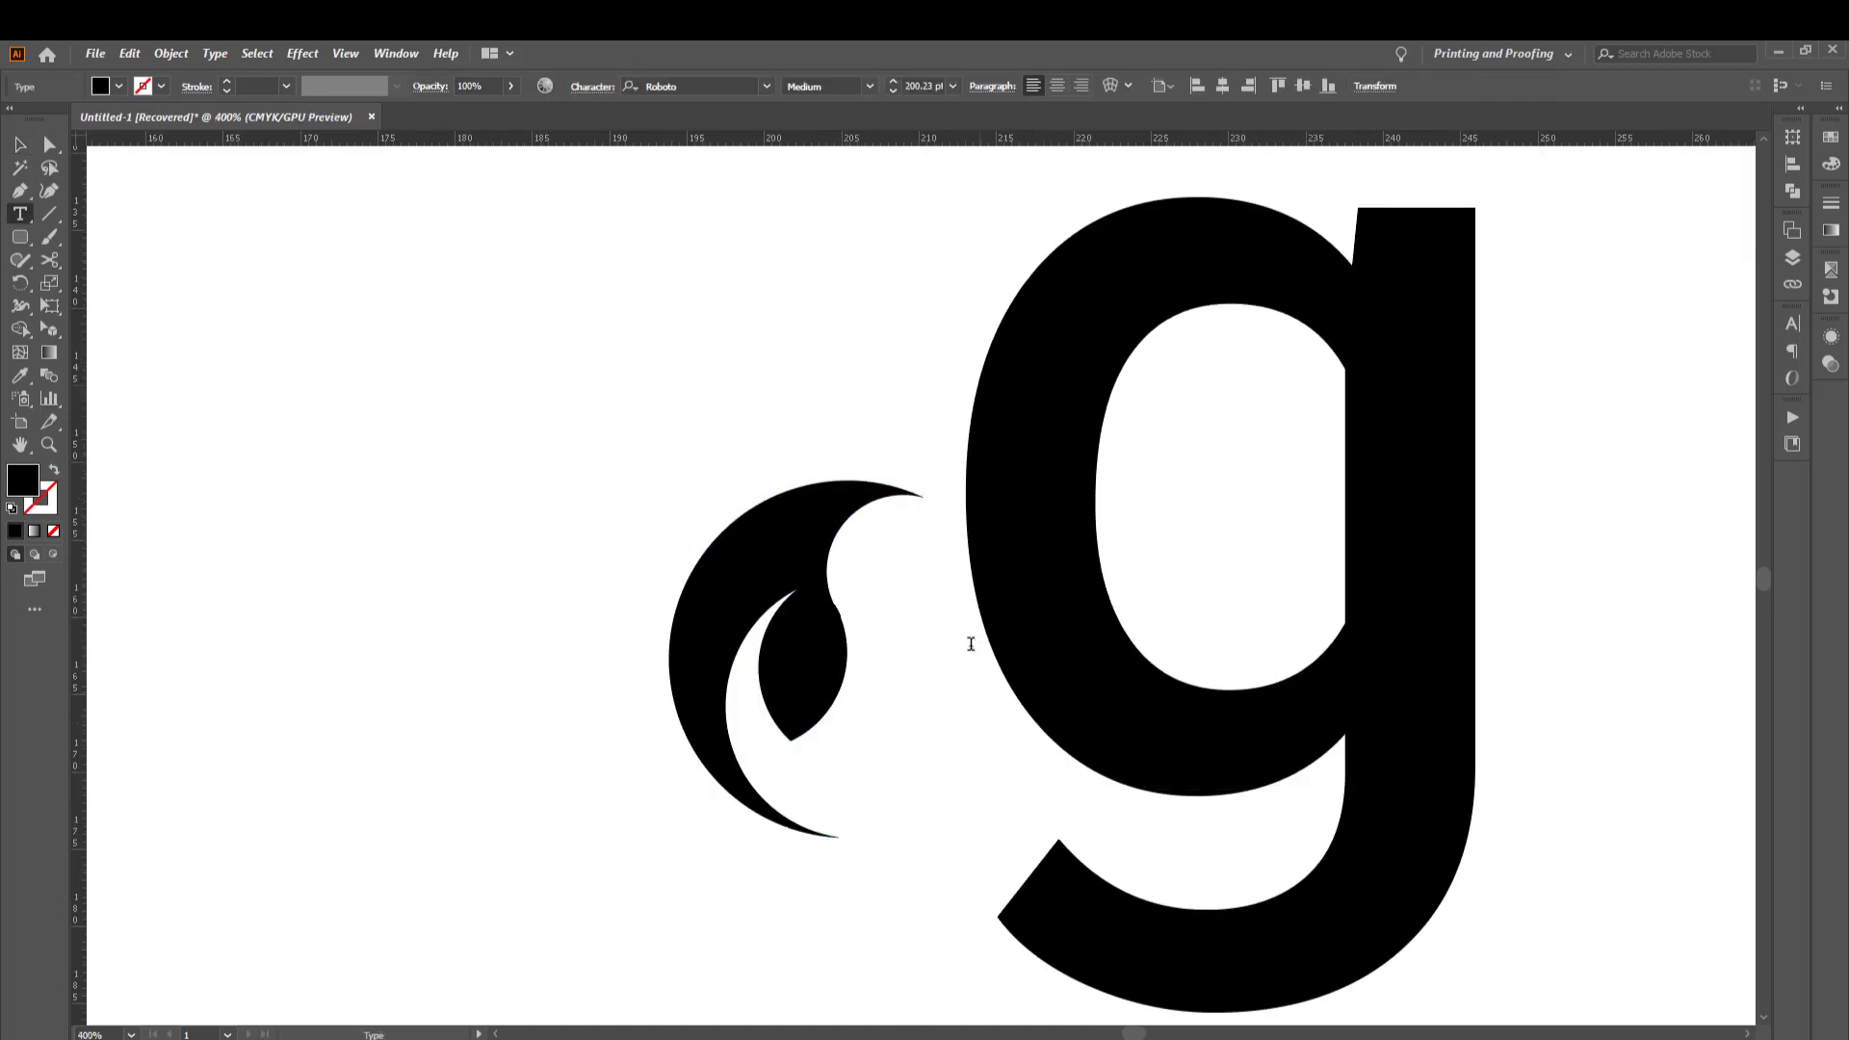
{"action": "double_click", "coordinate": [971, 643]}
{"action": "scroll", "coordinate": [1124, 682], "scroll_direction": "down", "scroll_amount": 3}
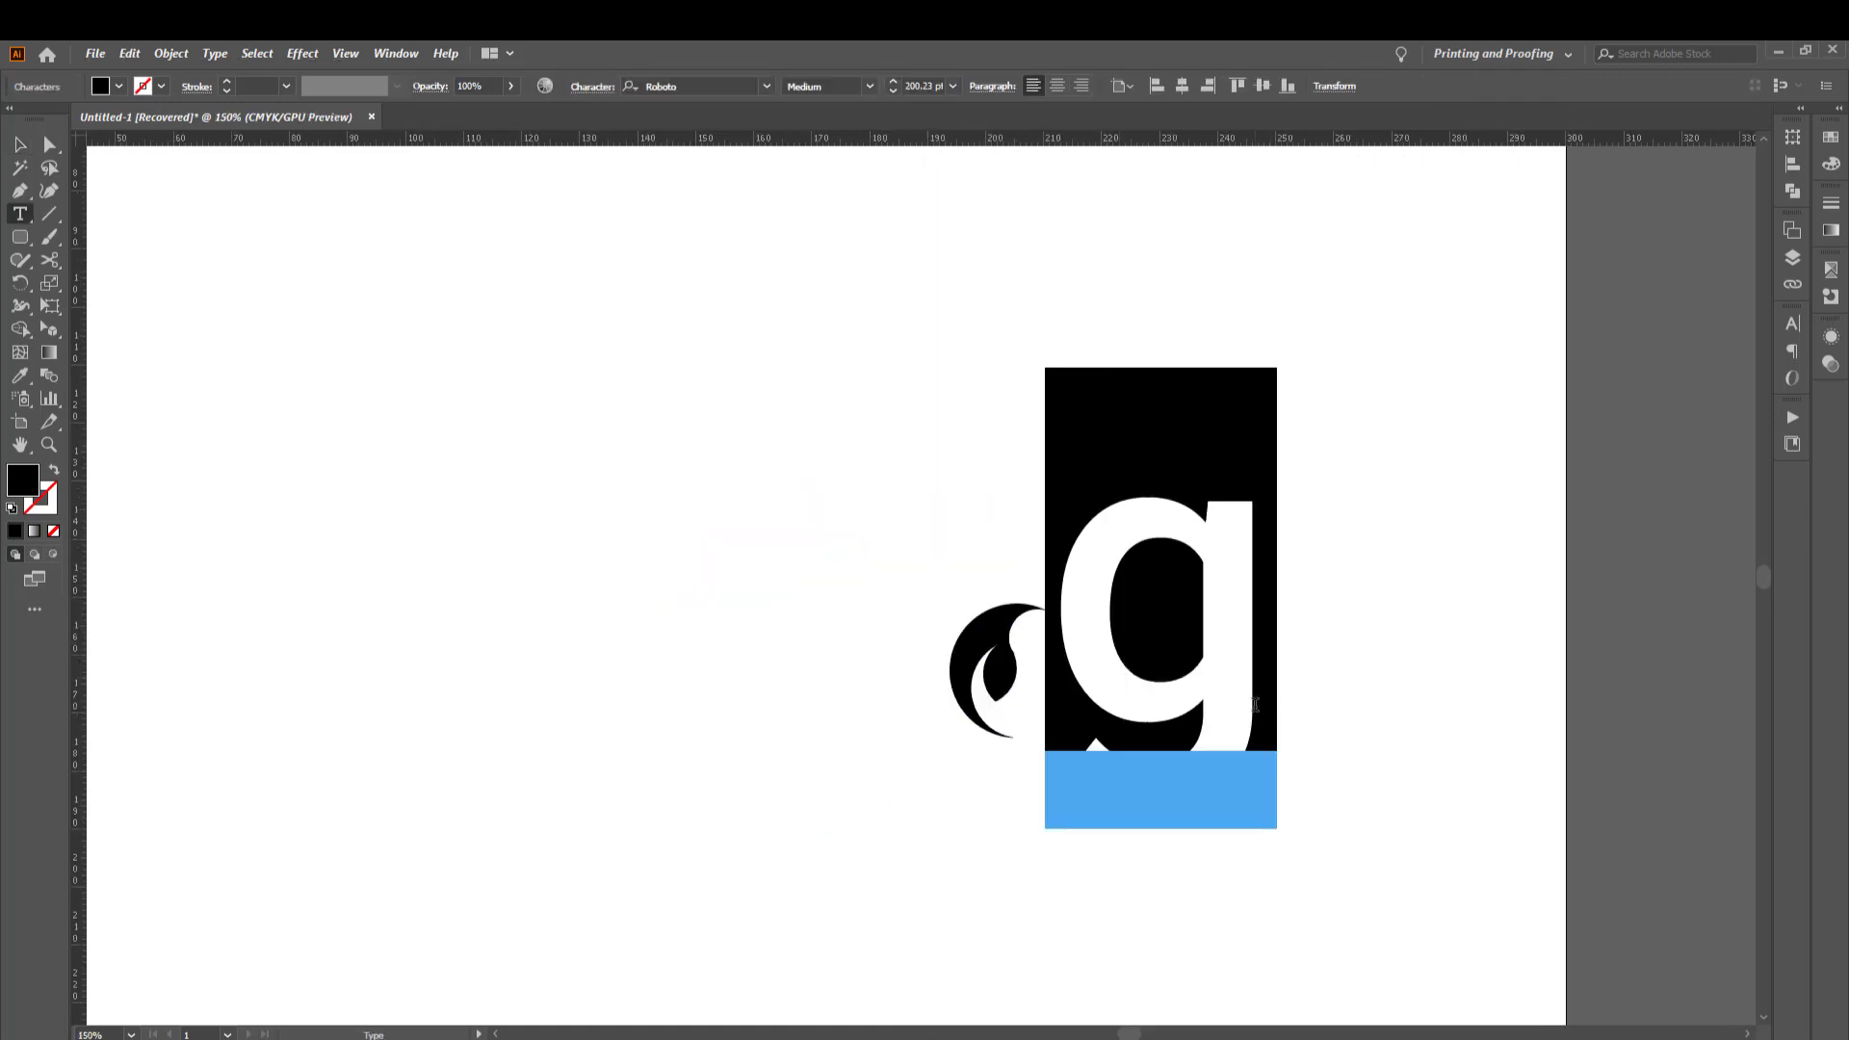
{"action": "key", "text": "Escape"}
{"action": "key", "text": "ctrl+shift+o"}
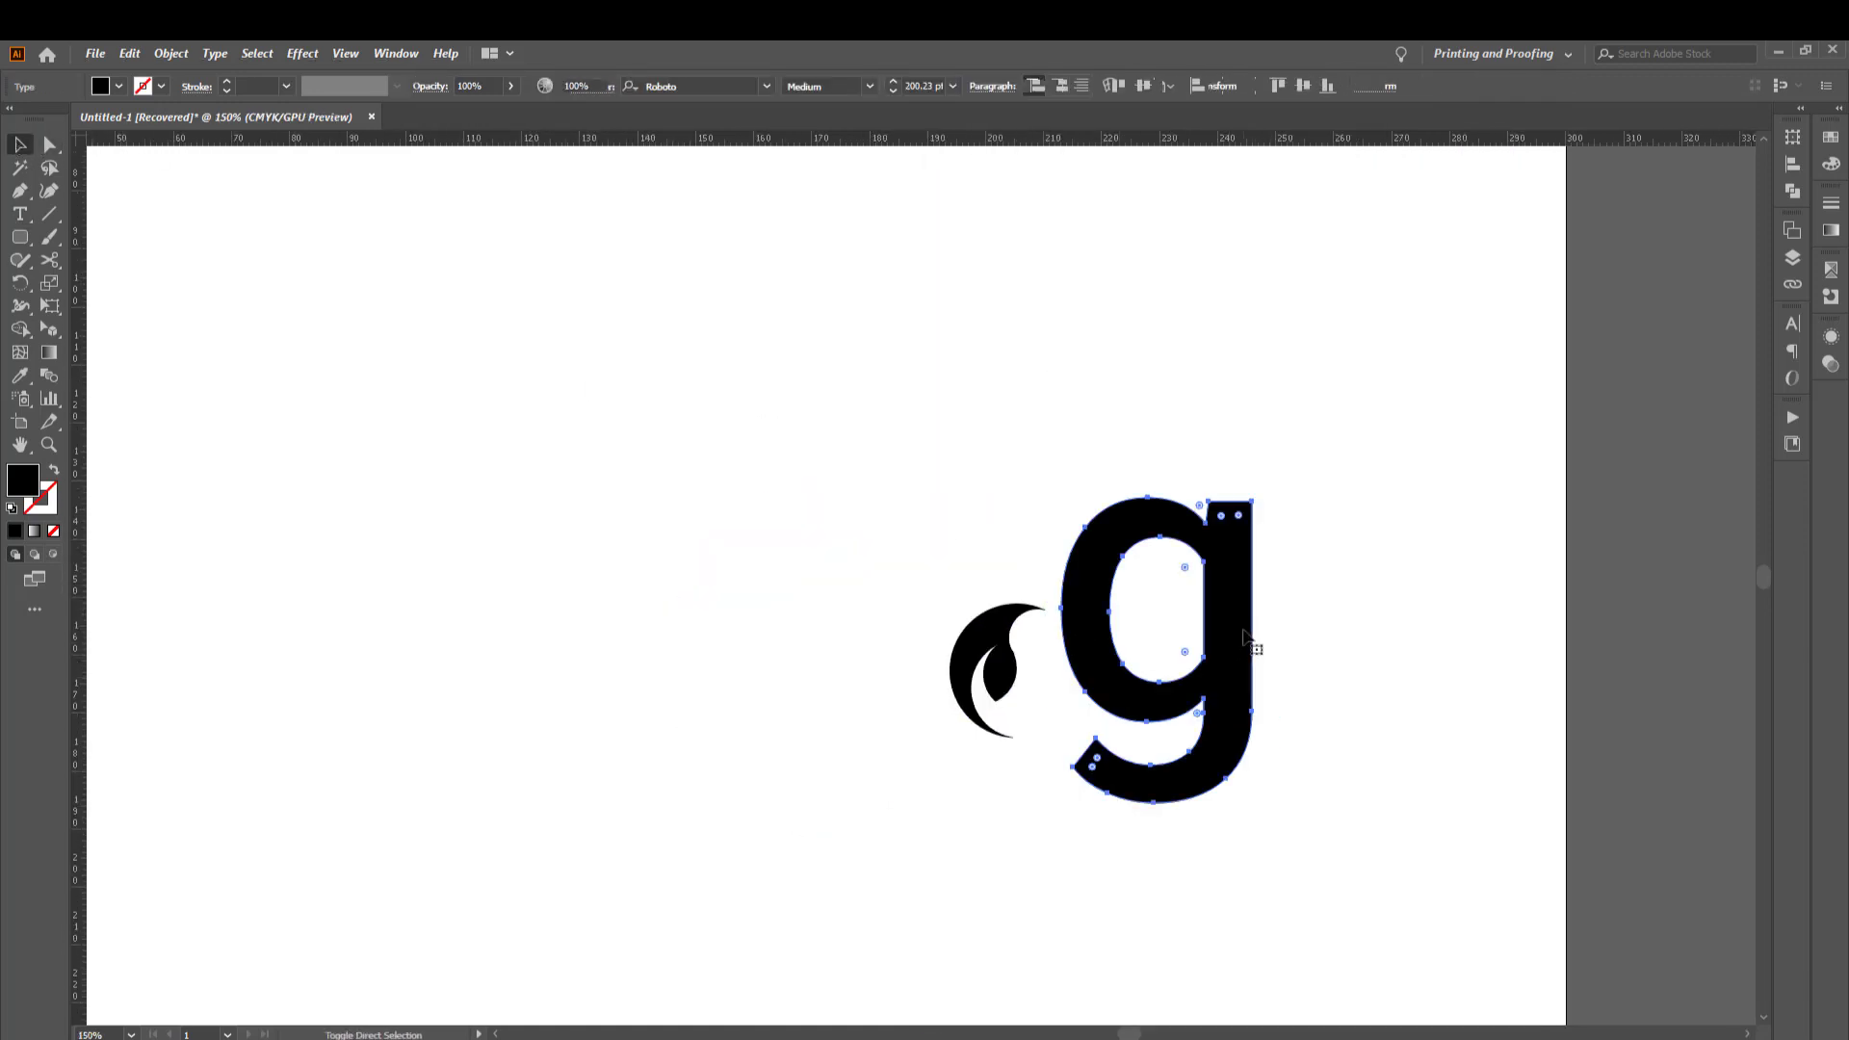
{"action": "left_click", "coordinate": [244, 285]}
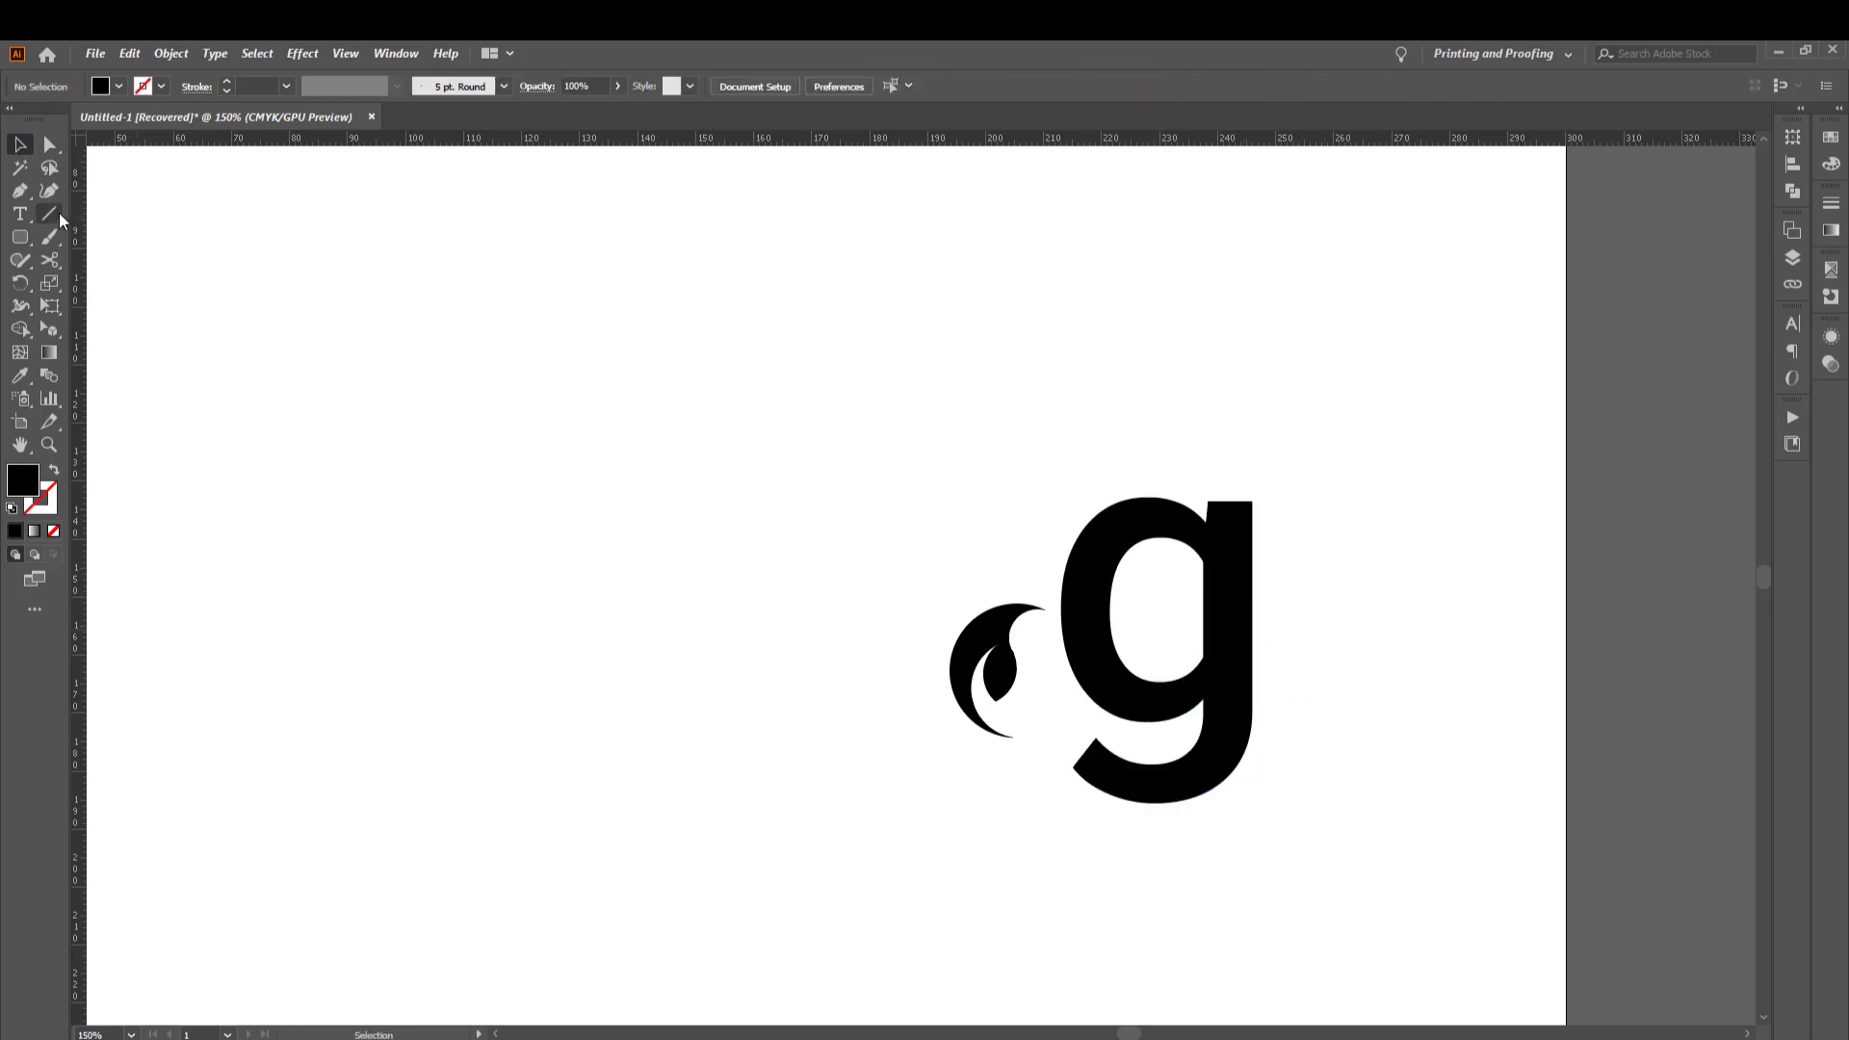
Split the g with a vertical line down its stem and delete its bowl, leaving a J
{"action": "left_click", "coordinate": [49, 214]}
{"action": "mouse_move", "coordinate": [1207, 503]}
{"action": "left_mouse_down"}
{"action": "mouse_move", "coordinate": [1198, 726]}
{"action": "mouse_move", "coordinate": [1204, 713]}
{"action": "left_mouse_up"}
{"action": "key", "text": "v"}
{"action": "left_click_drag", "start_coordinate": [1374, 382], "coordinate": [1138, 869]}
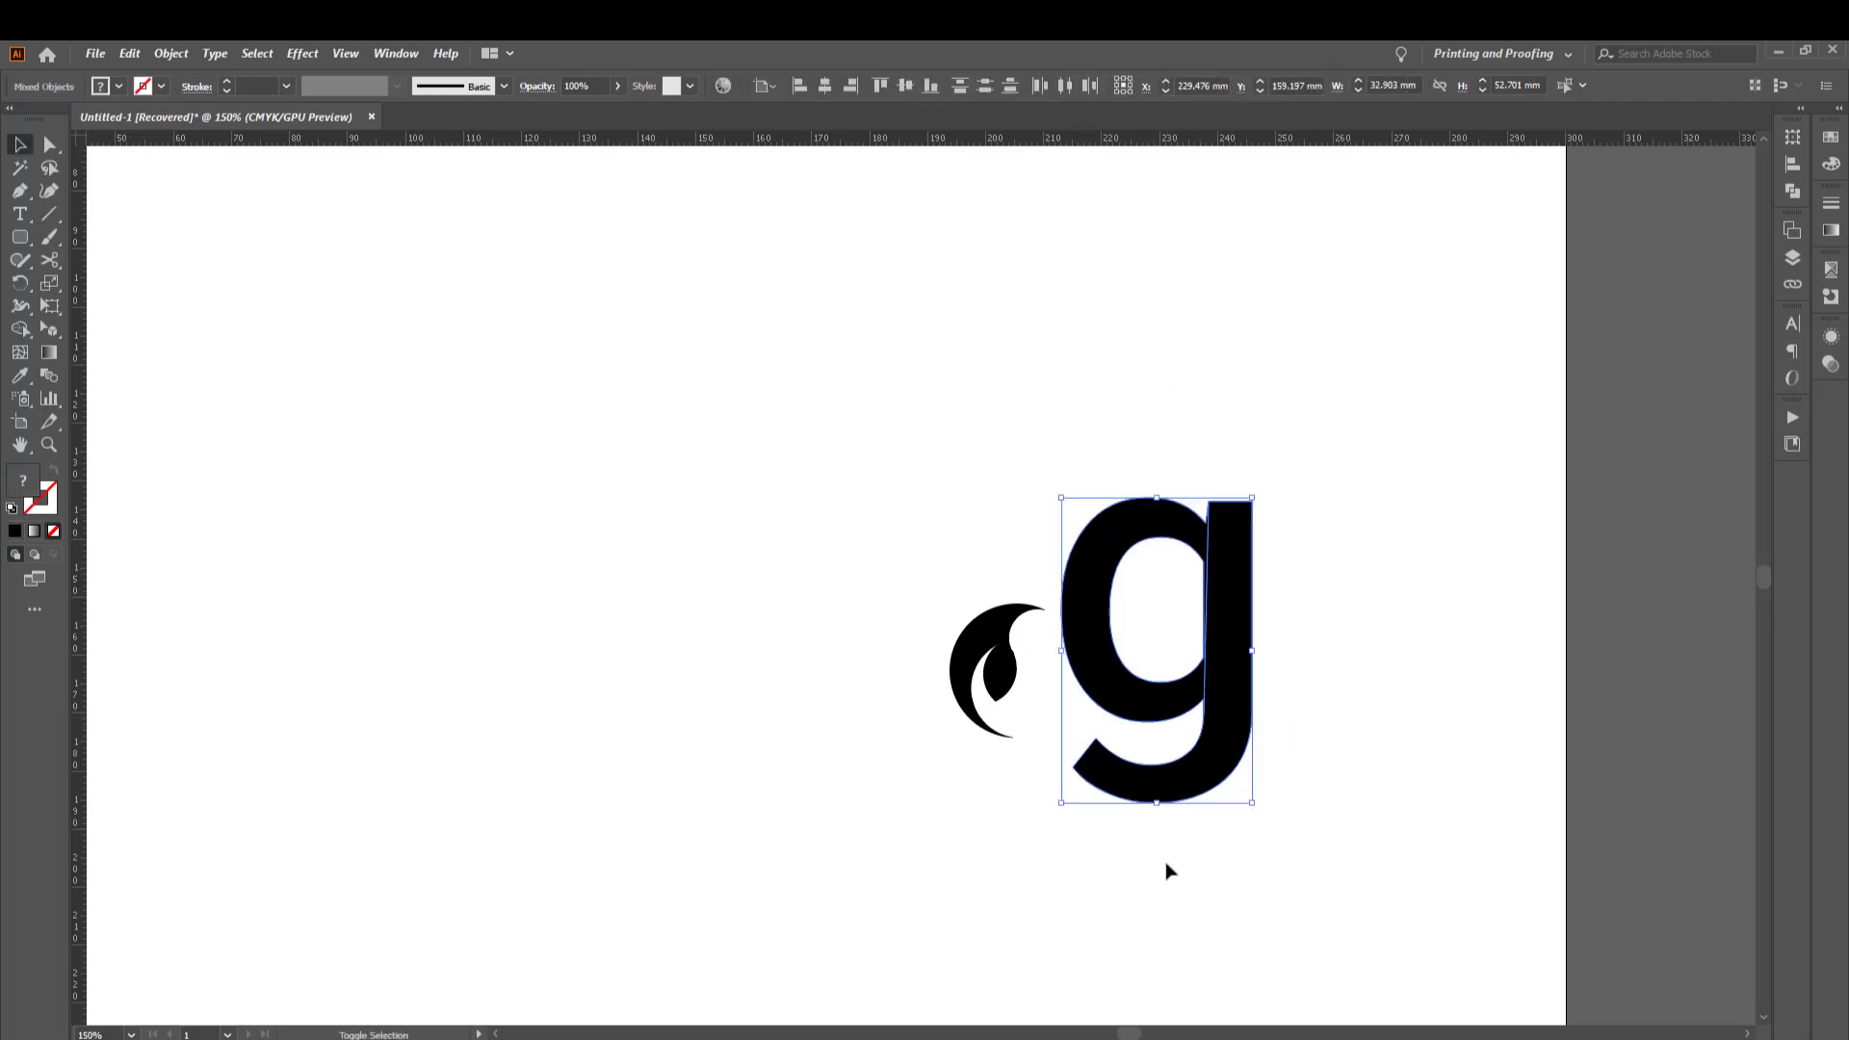
{"action": "key", "text": "m"}
{"action": "key", "text": "shift+m"}
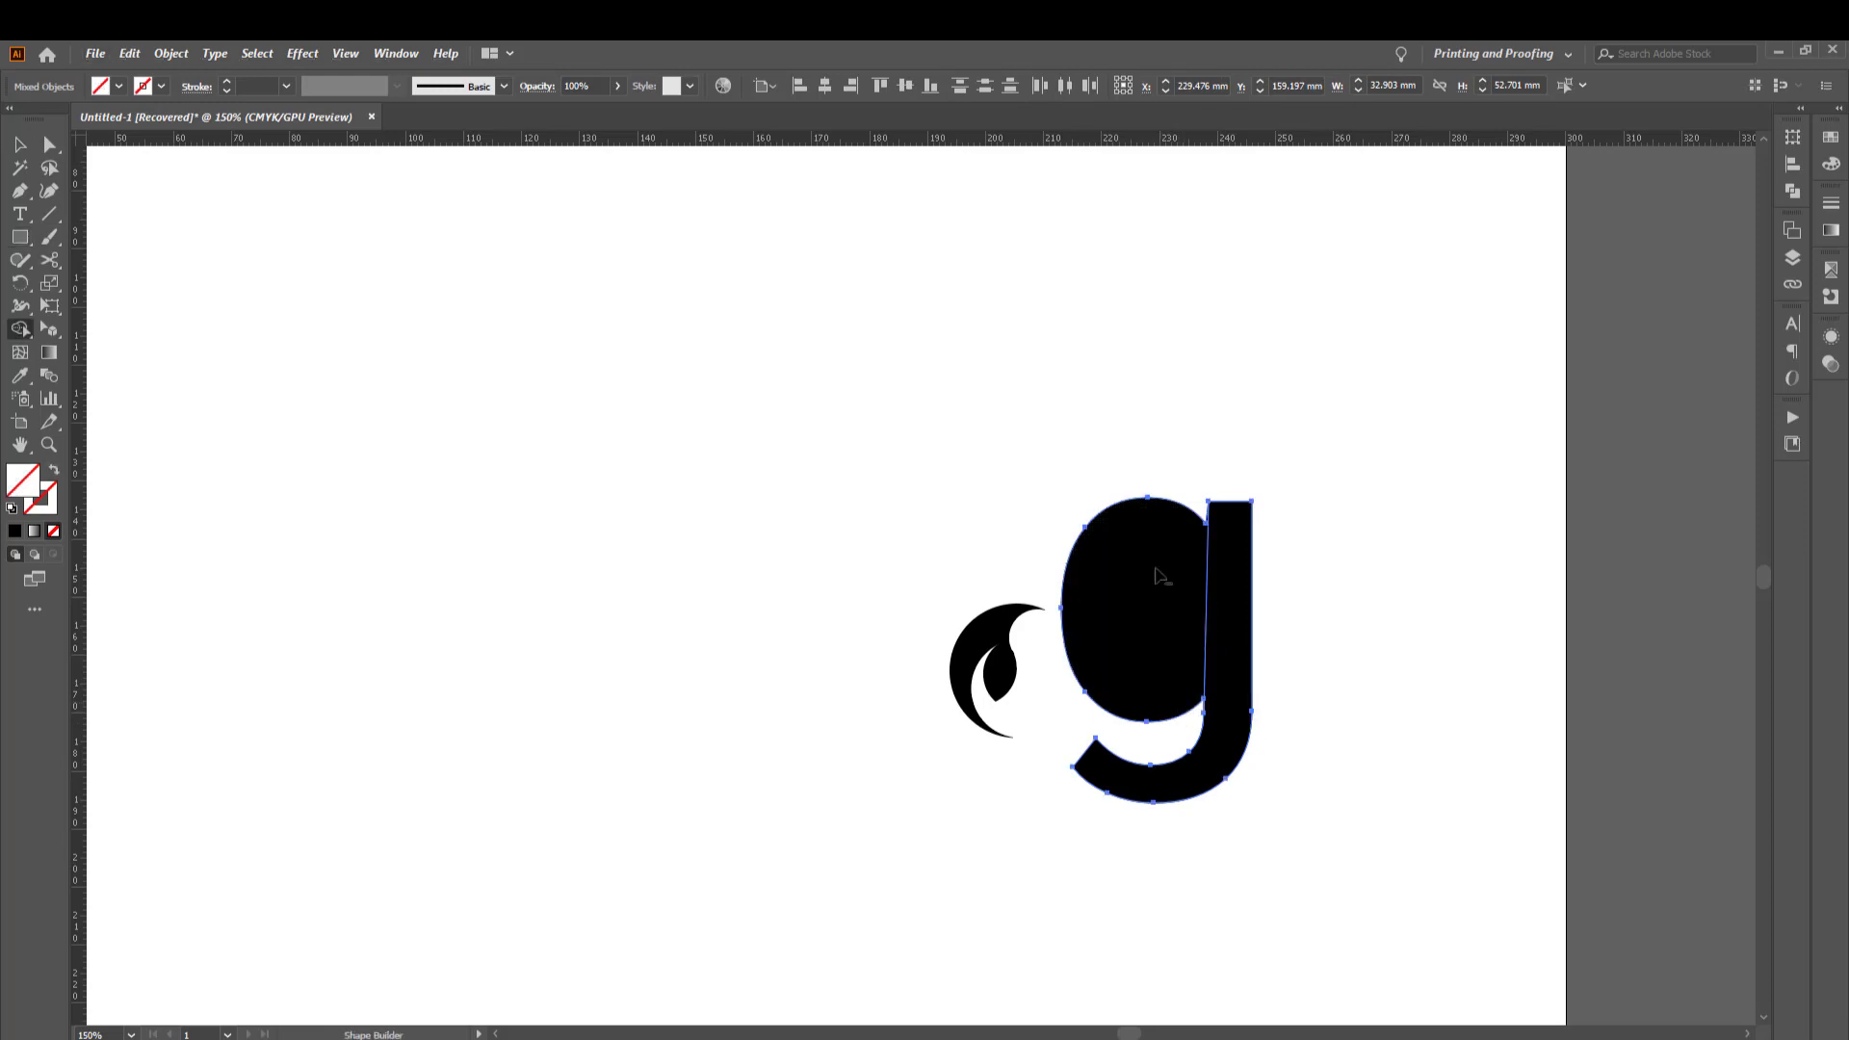
{"action": "left_click", "coordinate": [1170, 592], "text": "alt"}
{"action": "scroll", "coordinate": [1175, 611], "scroll_direction": "up", "scroll_amount": 1}
{"action": "key", "text": "v"}
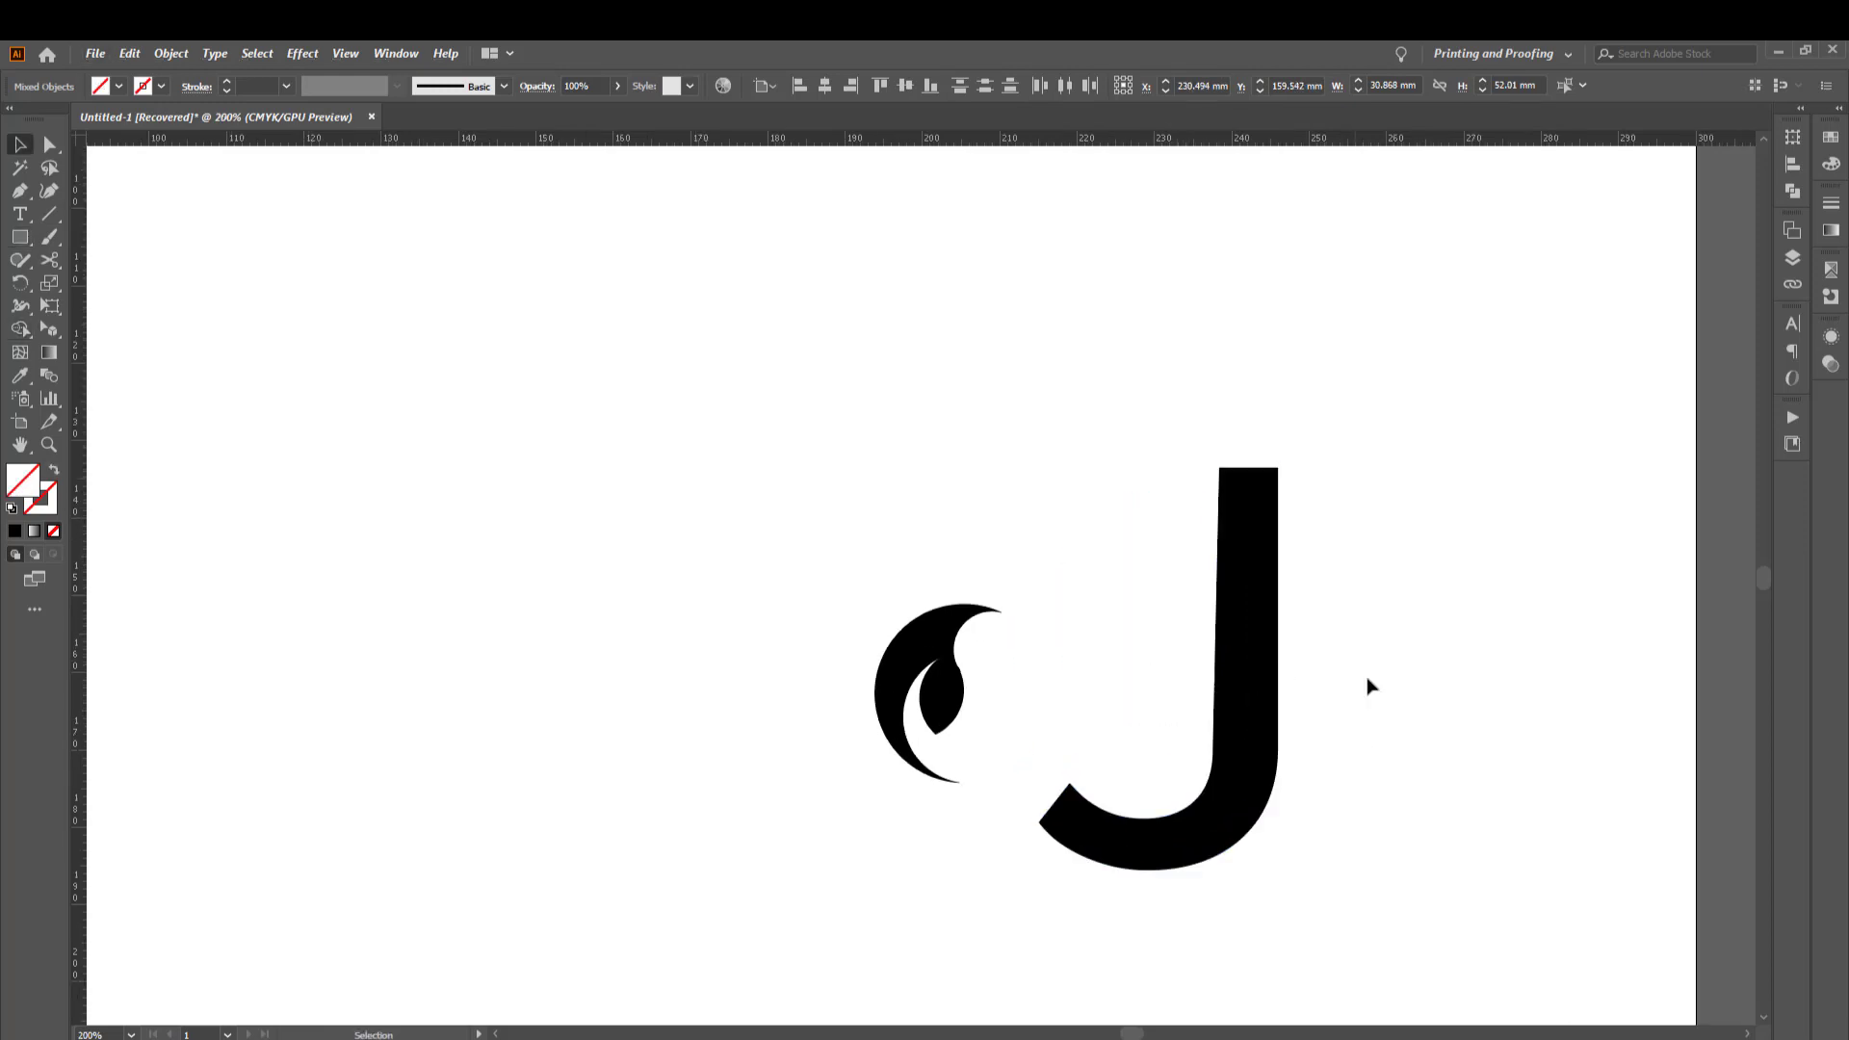
{"action": "left_click", "coordinate": [1372, 686]}
Enlarge the crescent to 32.7 × 46.1 mm and set it over the J hook
{"action": "left_click_drag", "start_coordinate": [1259, 702], "coordinate": [1355, 739]}
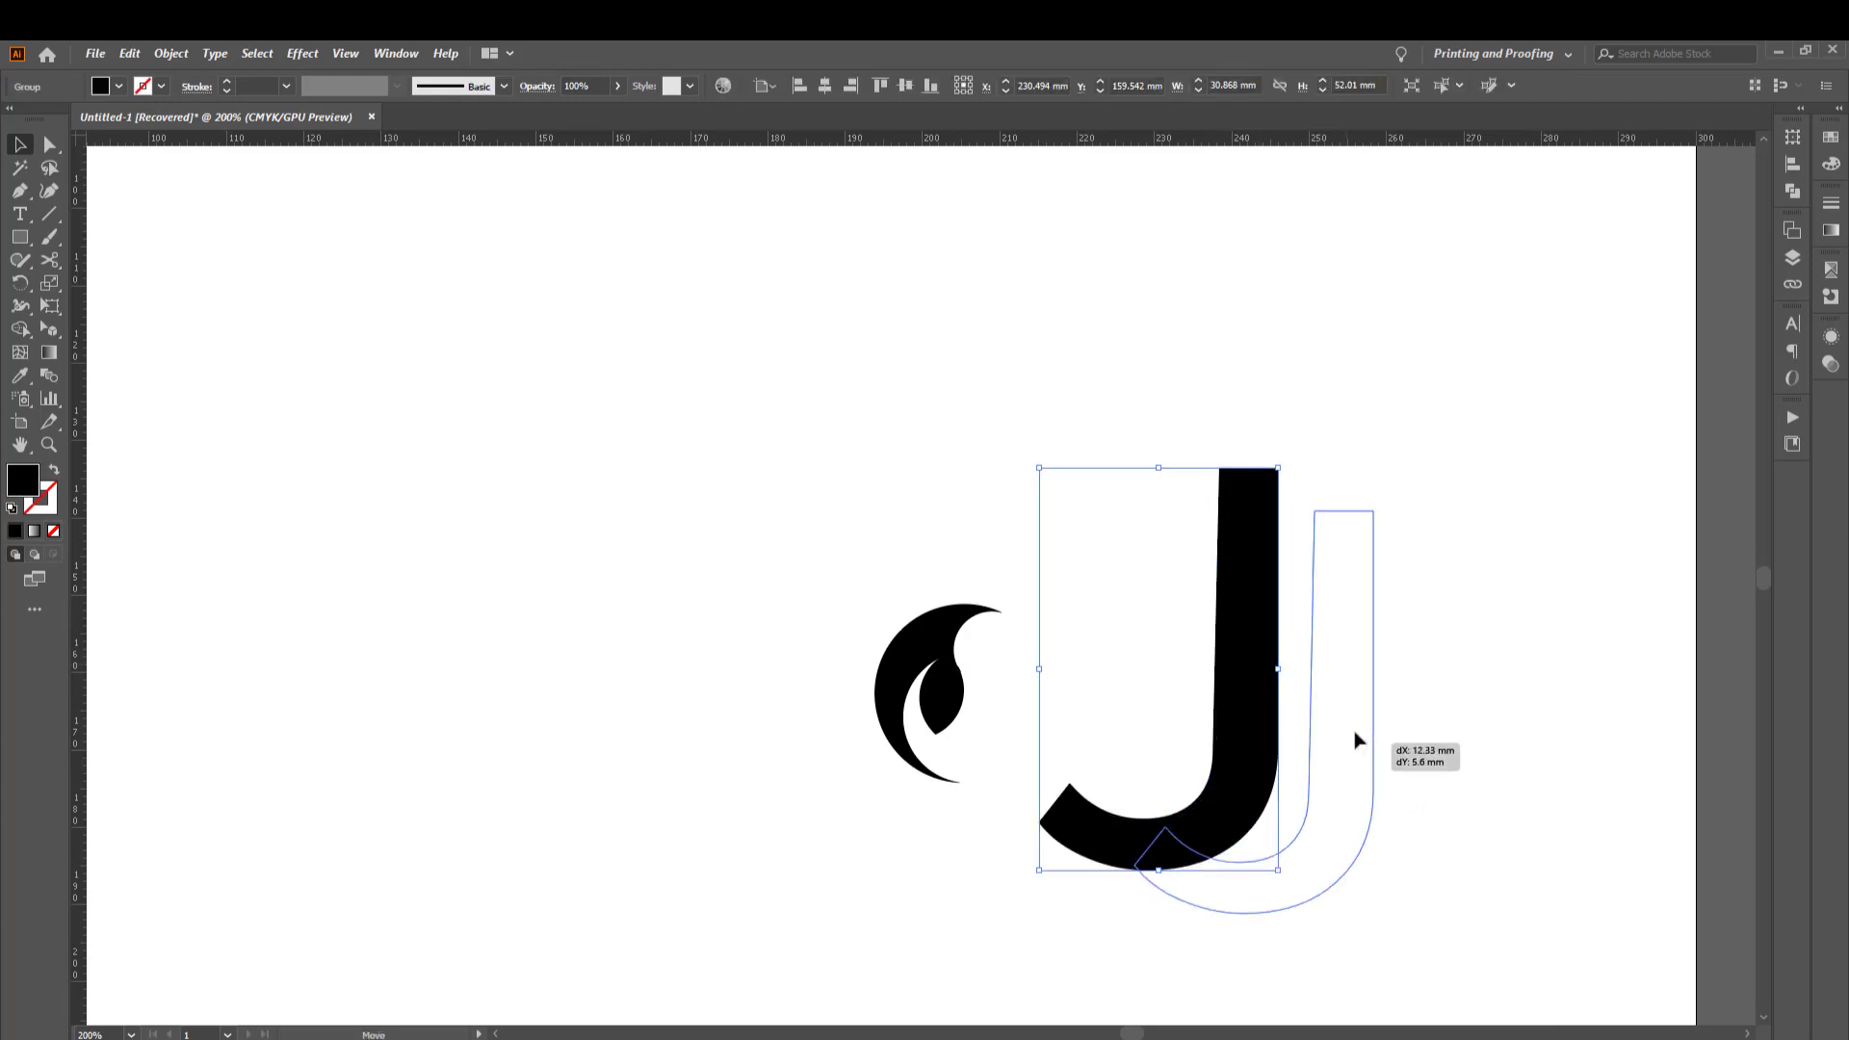
{"action": "key", "text": "ctrl+alt+bracketleft"}
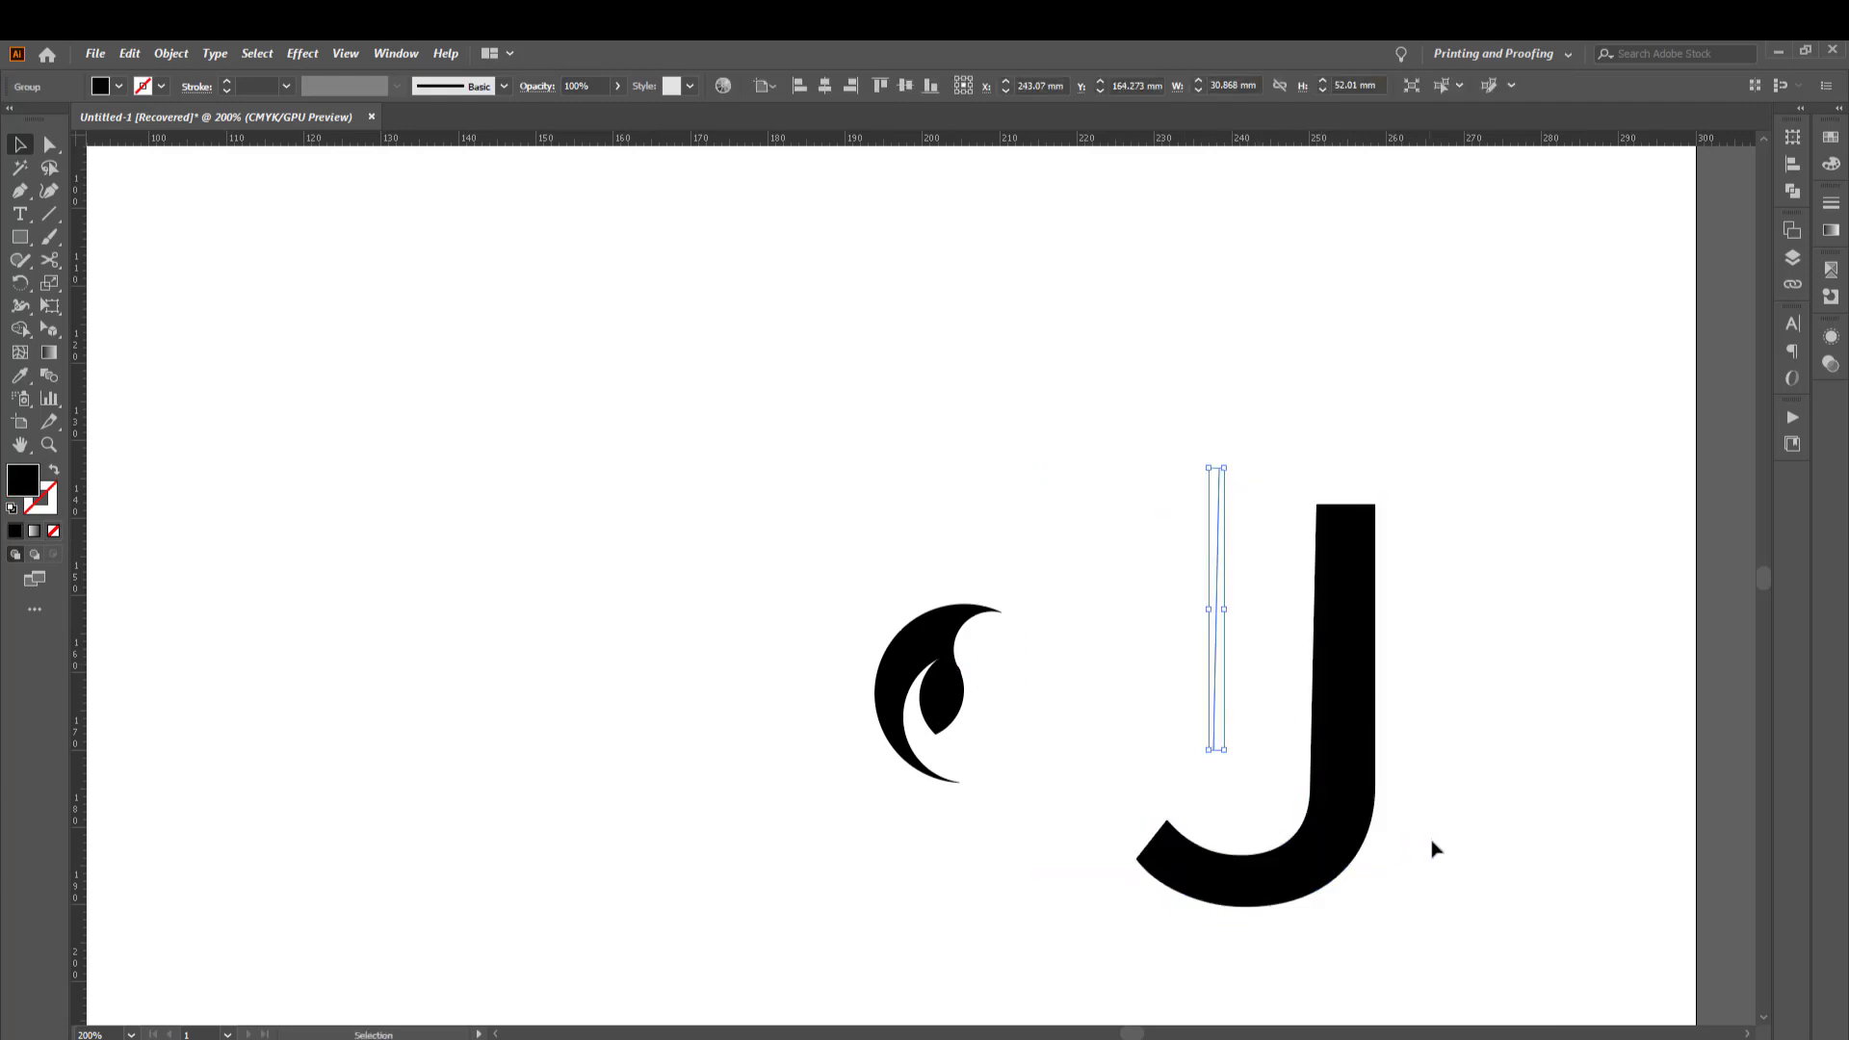
{"action": "left_click_drag", "start_coordinate": [1365, 780], "coordinate": [1291, 767]}
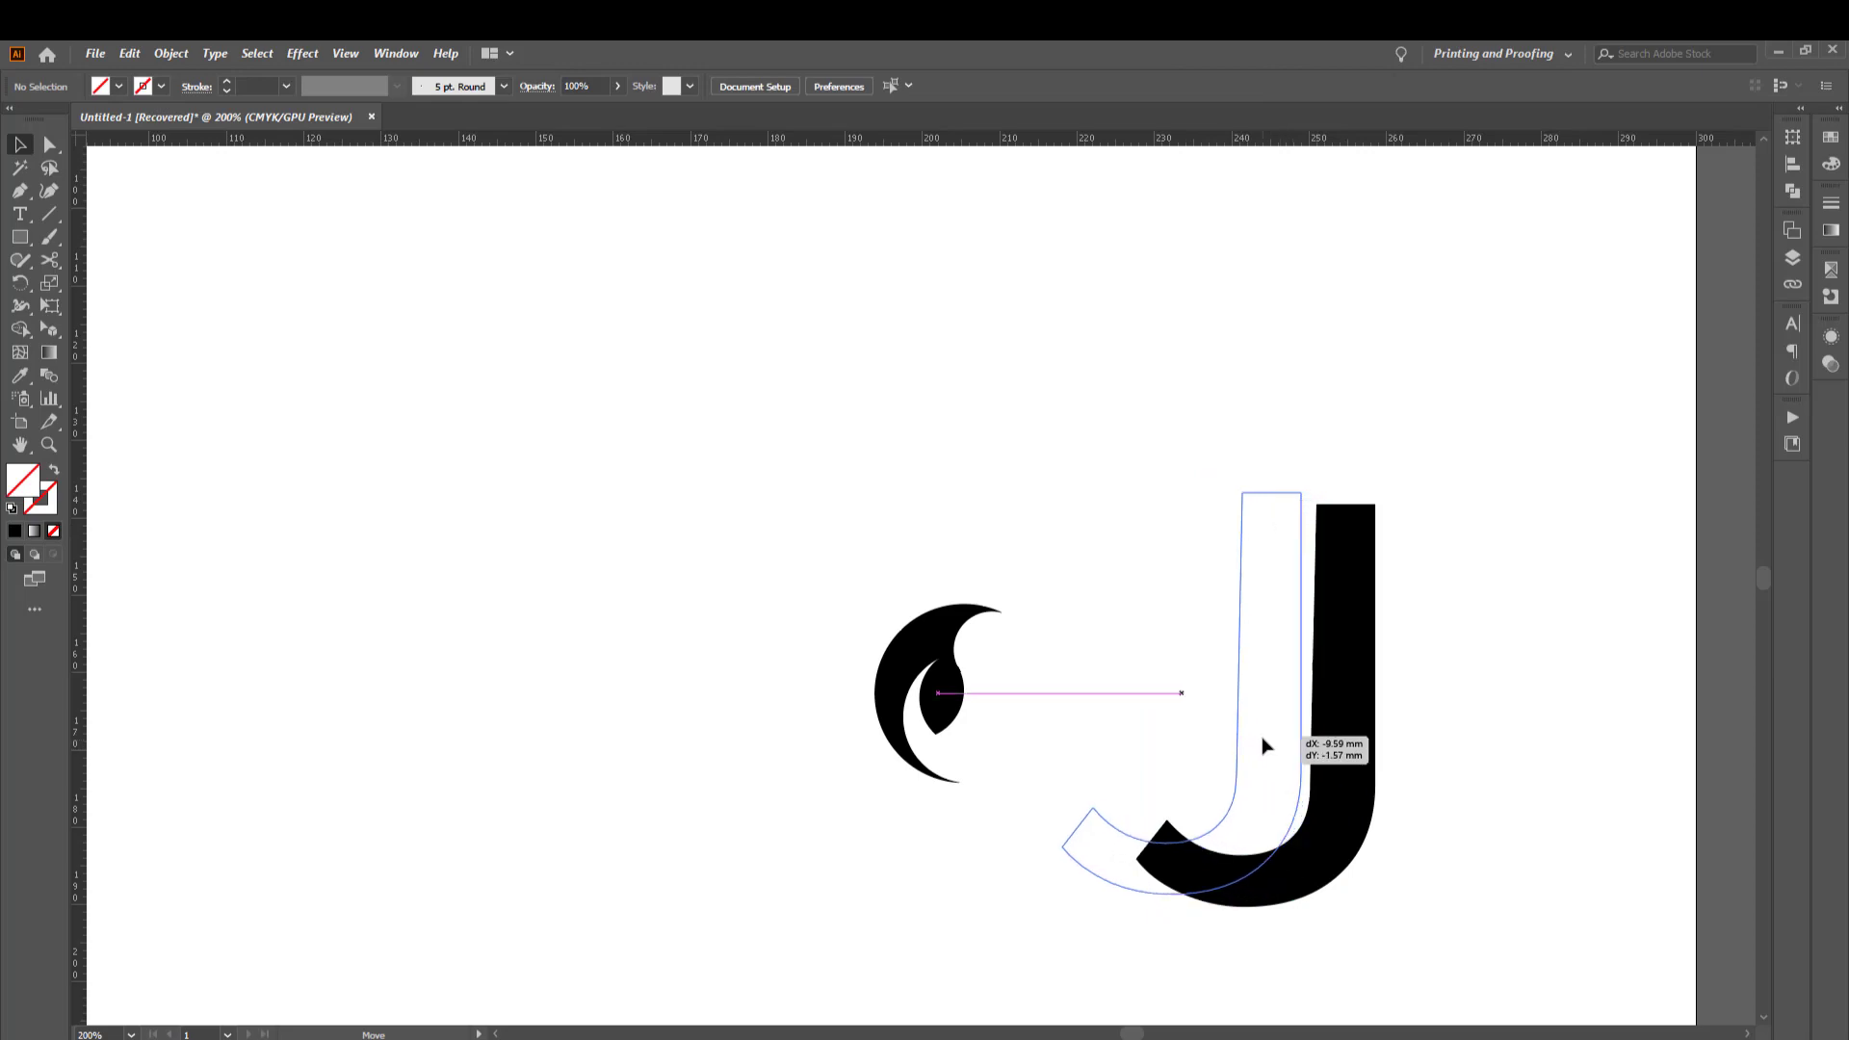
{"action": "left_click", "coordinate": [950, 703]}
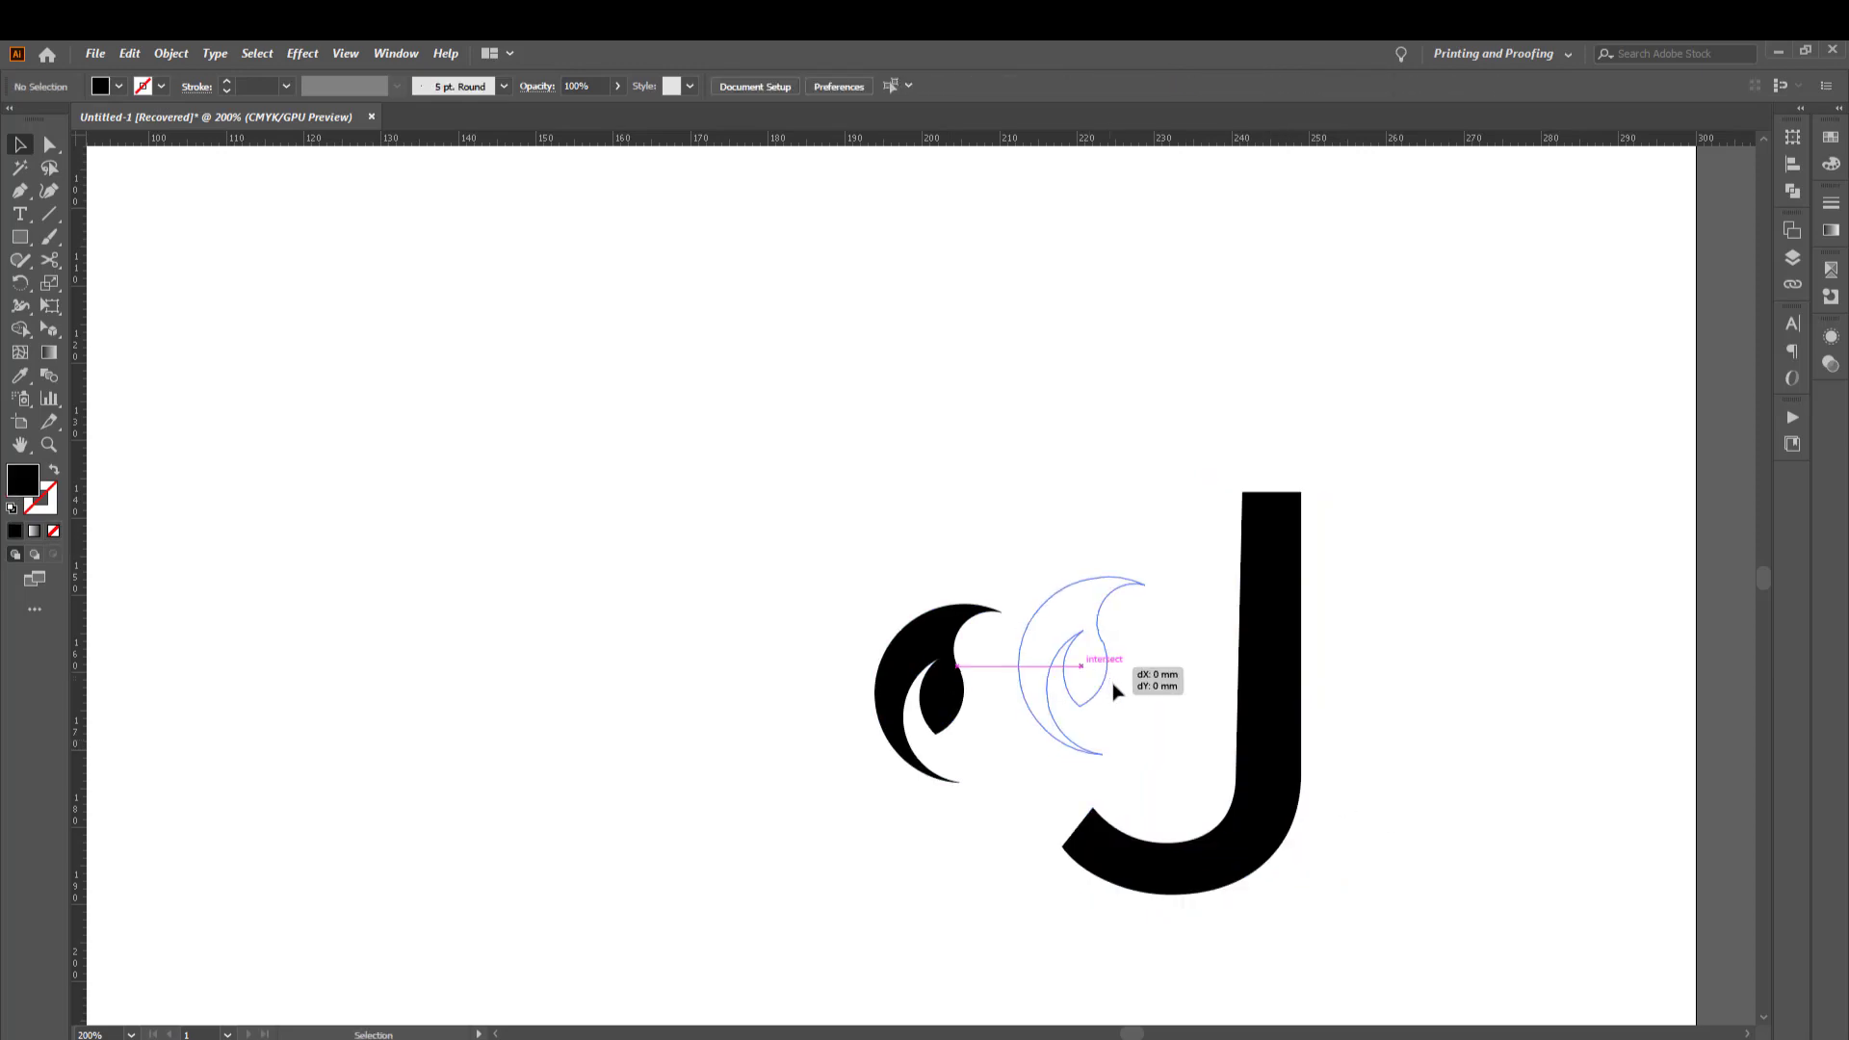
{"action": "mouse_move", "coordinate": [950, 703]}
{"action": "left_mouse_down"}
{"action": "mouse_move", "coordinate": [1132, 710]}
{"action": "mouse_move", "coordinate": [1220, 786]}
{"action": "left_mouse_up"}
{"action": "left_click_drag", "start_coordinate": [1085, 685], "coordinate": [1191, 723]}
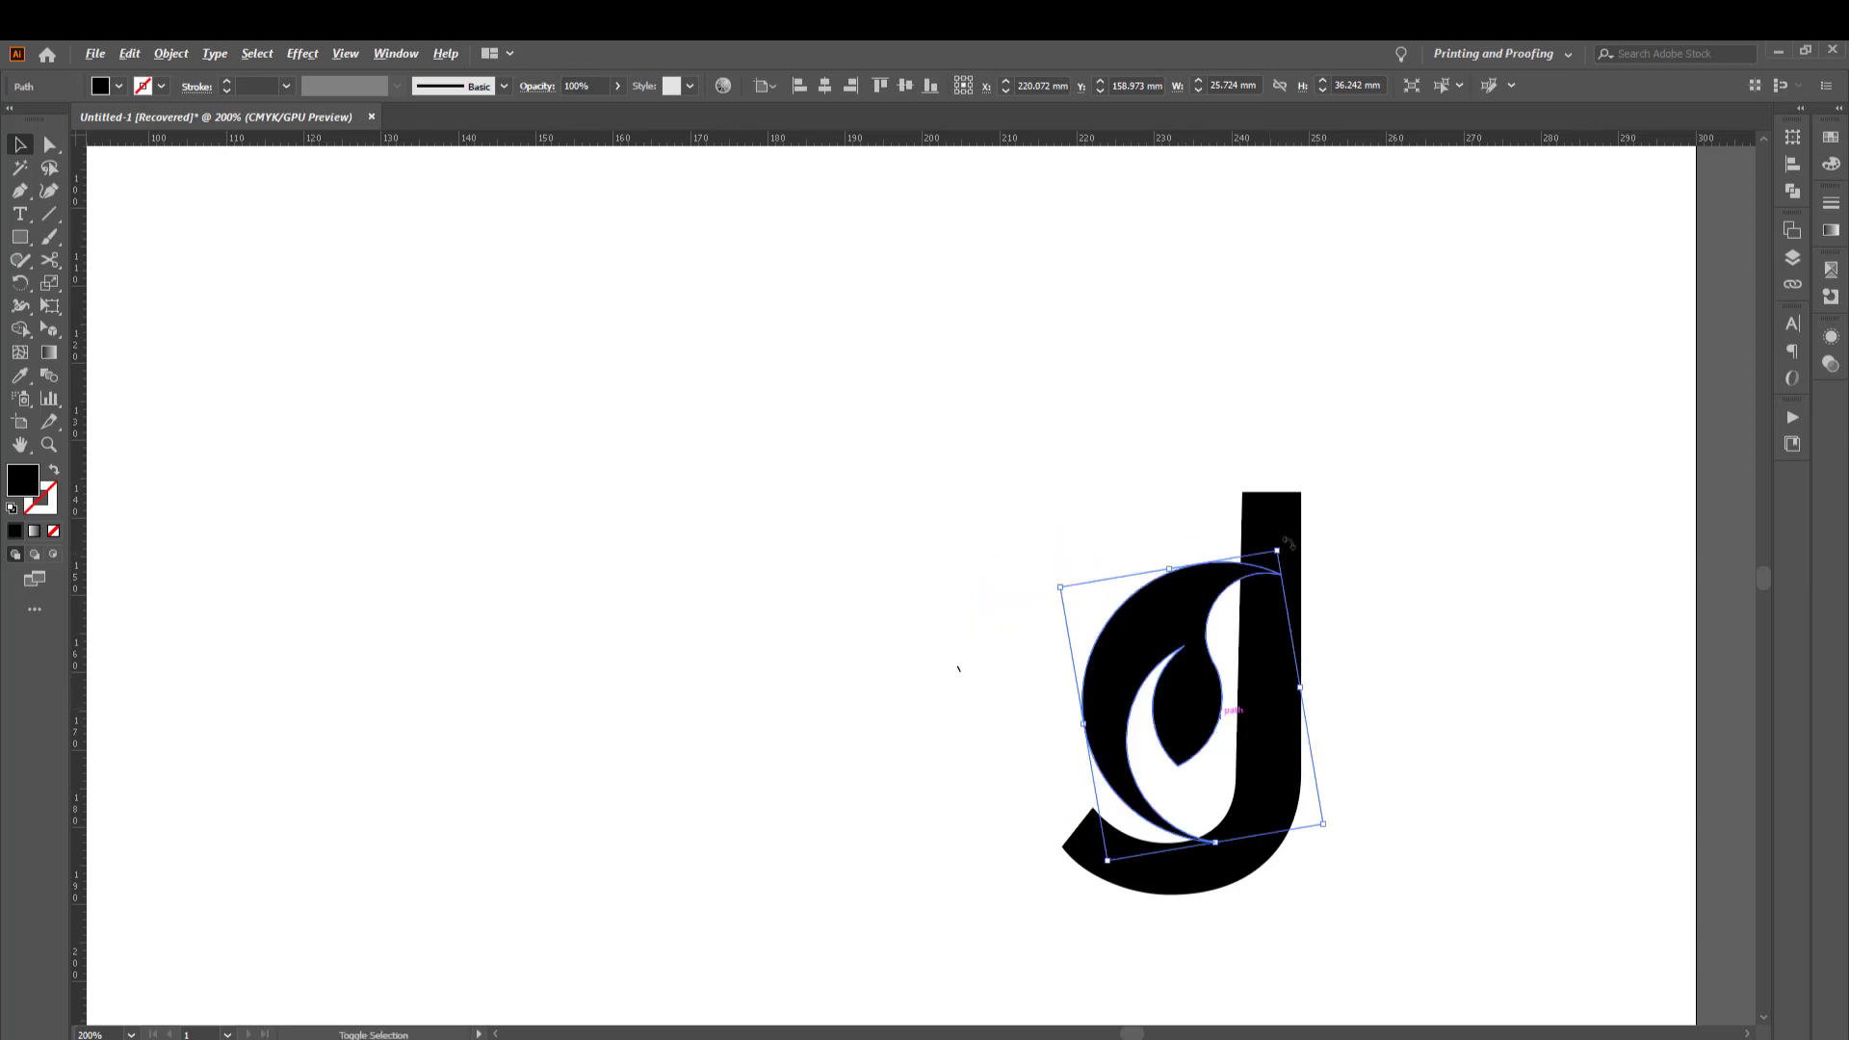
{"action": "left_click_drag", "start_coordinate": [1277, 556], "coordinate": [1337, 502]}
{"action": "left_click_drag", "start_coordinate": [1176, 635], "coordinate": [1187, 641]}
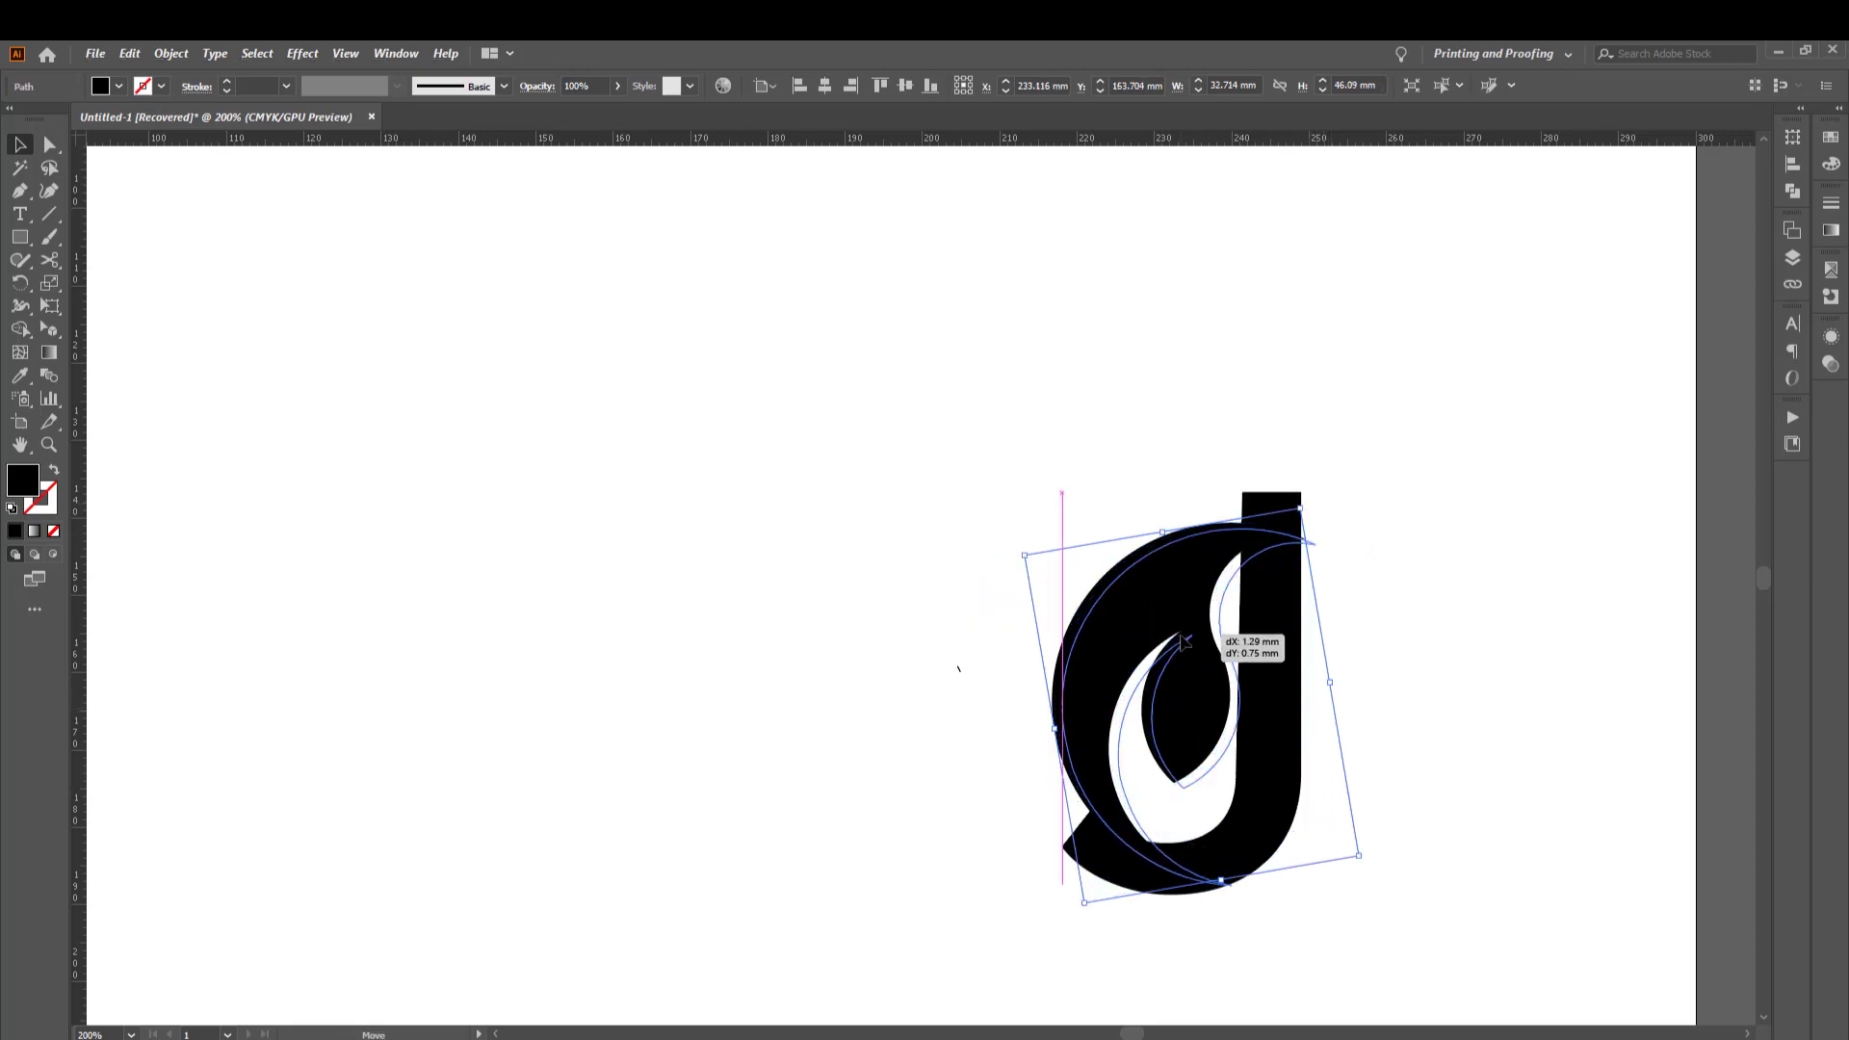
{"action": "left_click", "coordinate": [1302, 474]}
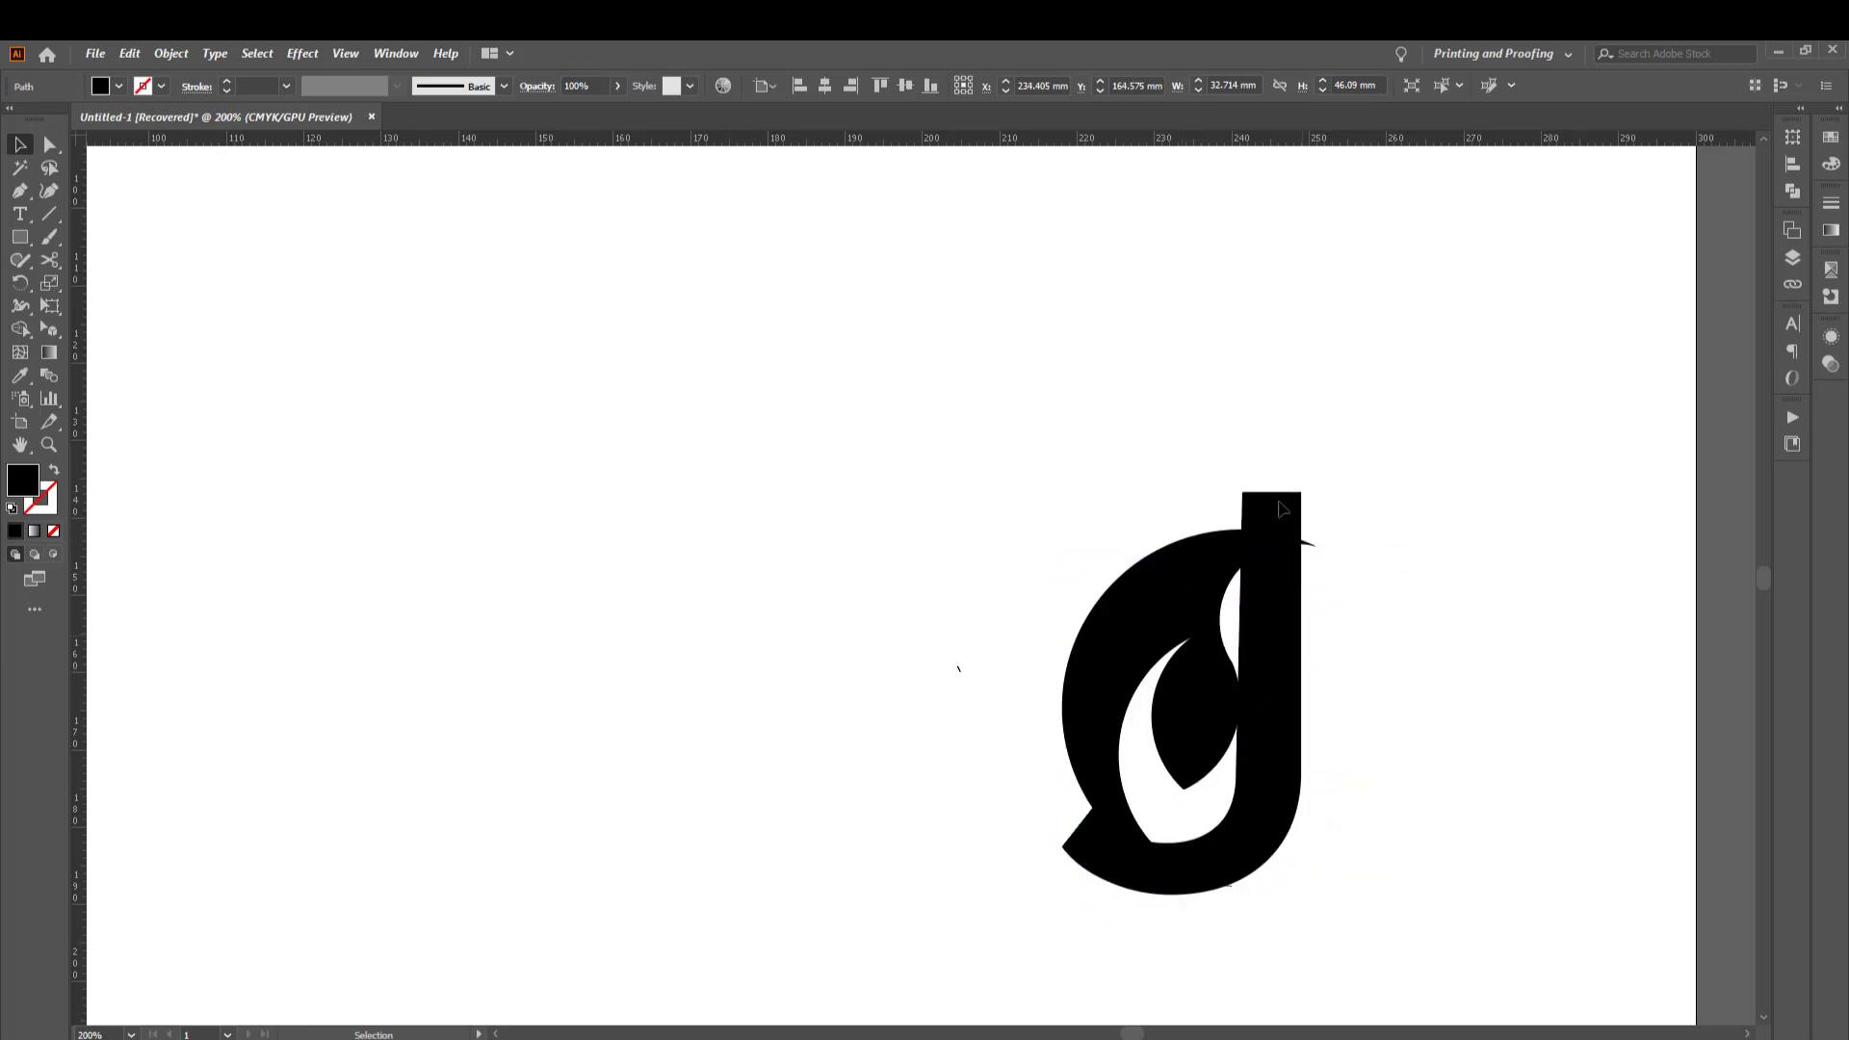
{"action": "left_click", "coordinate": [1412, 508]}
Select and deselect the crescent, and check the colour settings while navigating the view
{"action": "scroll", "coordinate": [1343, 520], "scroll_direction": "up", "scroll_amount": 2}
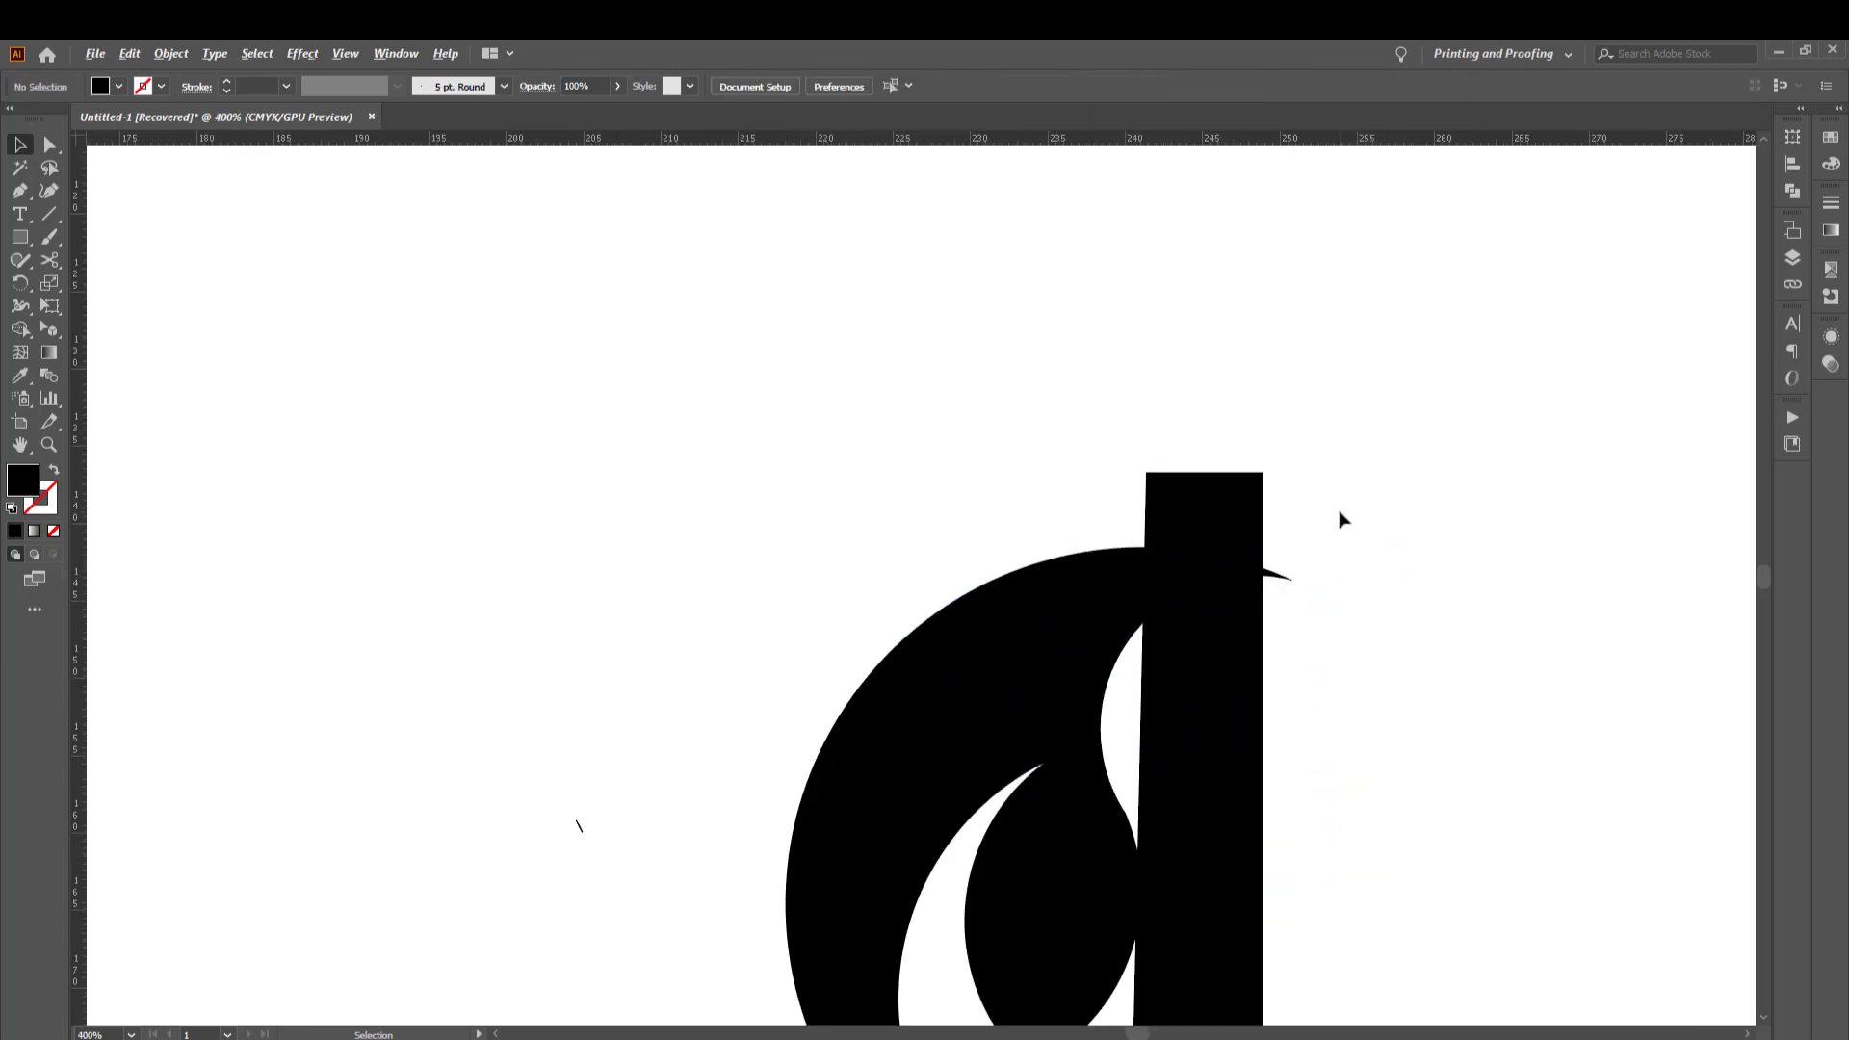
{"action": "left_click", "coordinate": [1294, 579]}
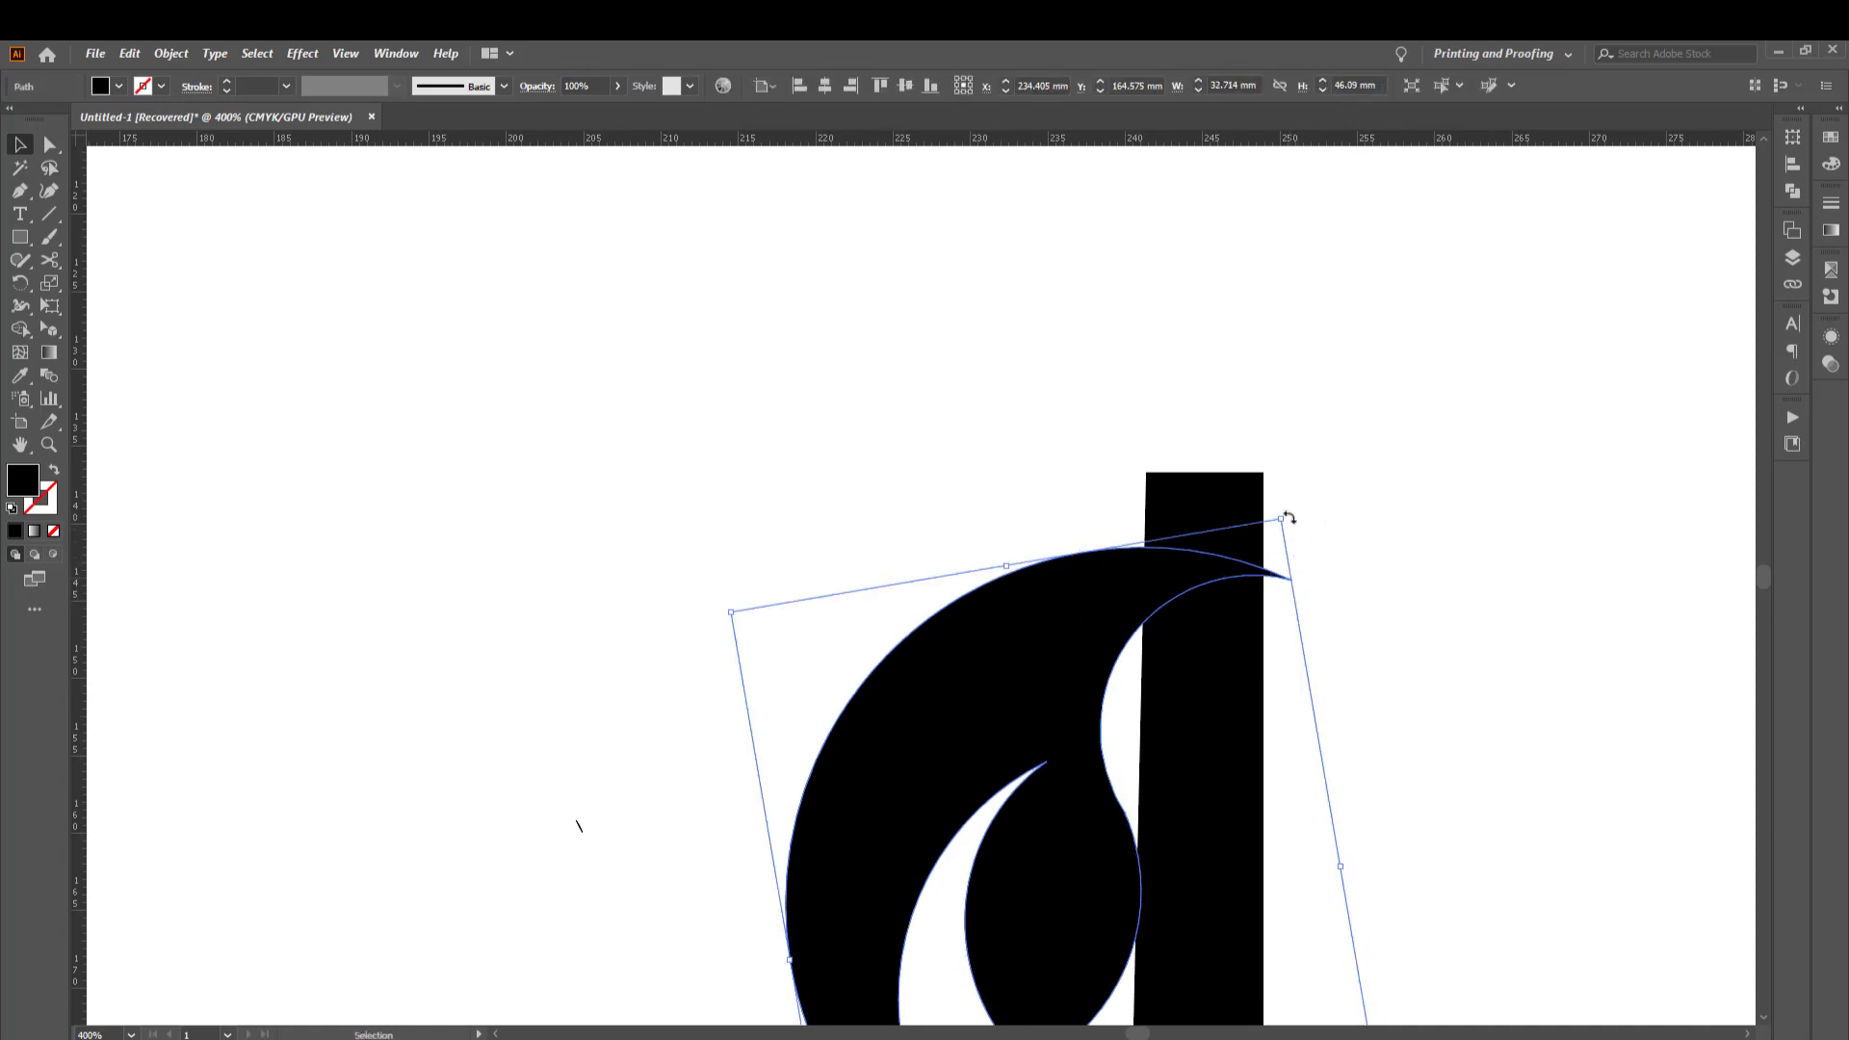
{"action": "left_click", "coordinate": [1358, 591]}
{"action": "scroll", "coordinate": [1290, 639], "scroll_direction": "down", "scroll_amount": 2}
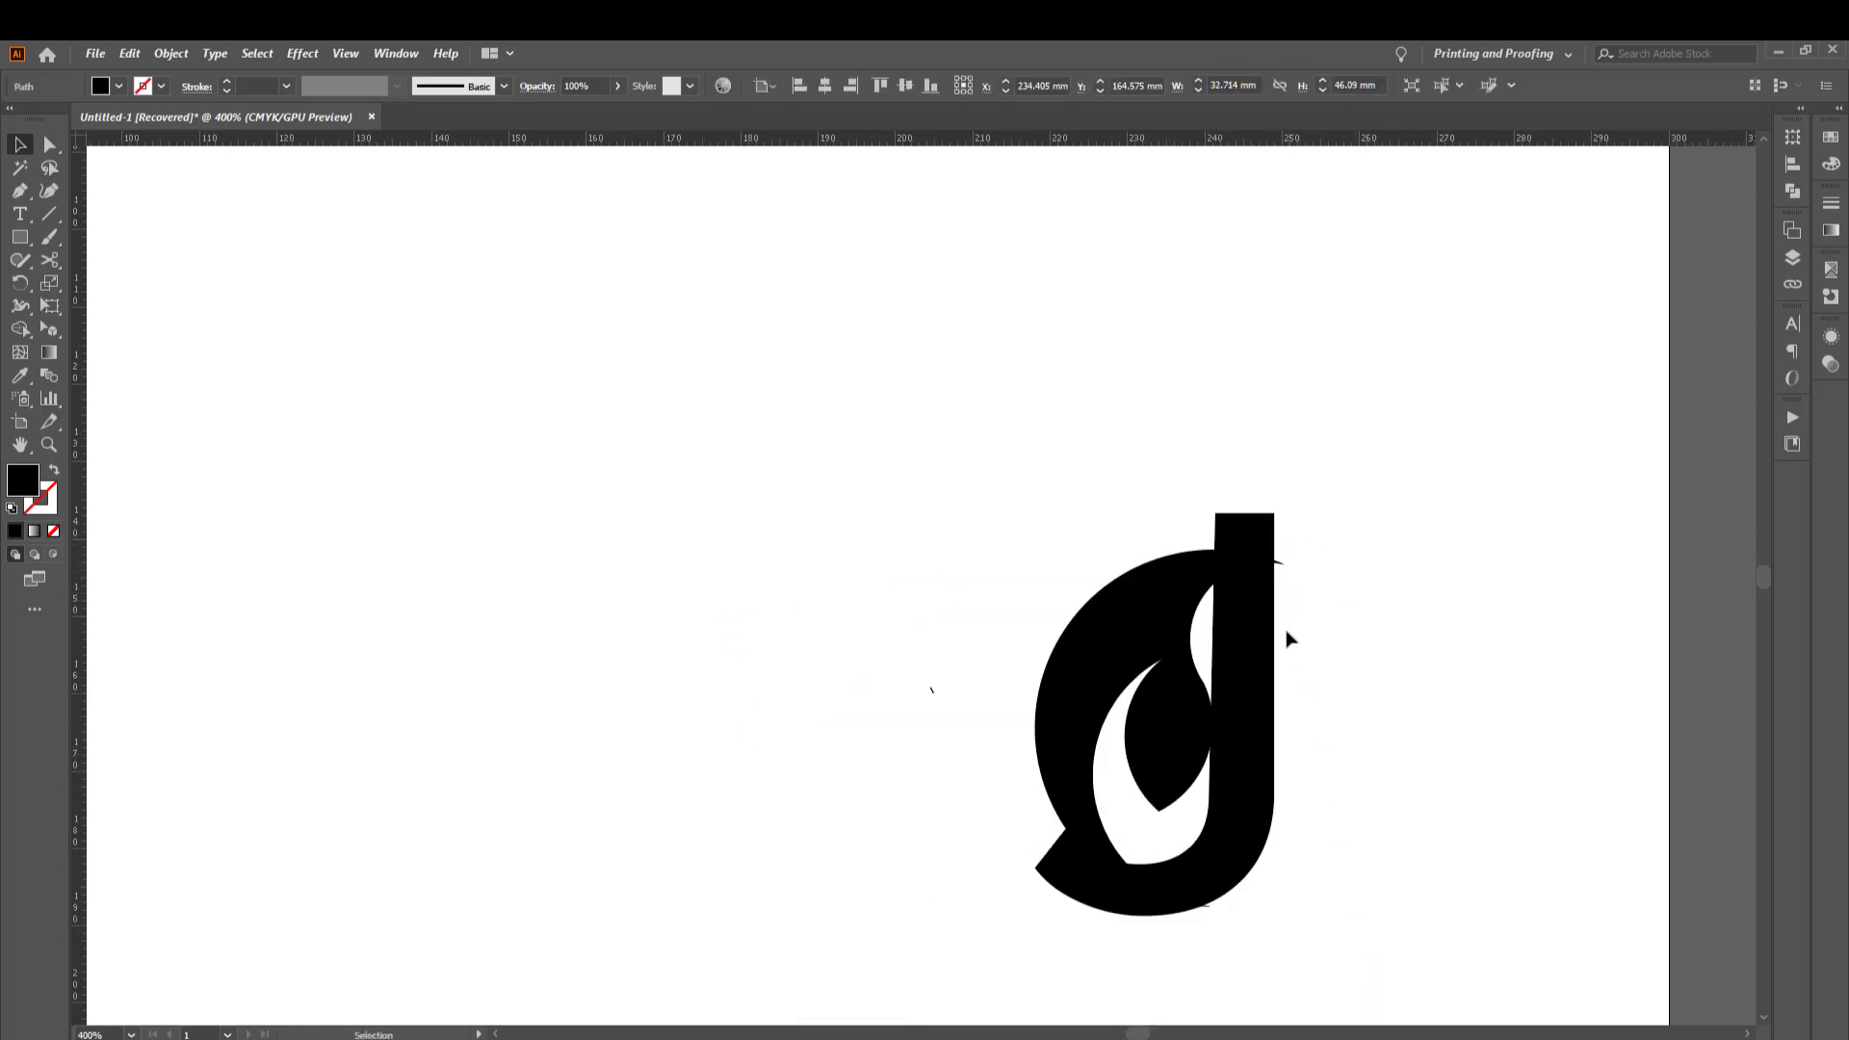
{"action": "scroll", "coordinate": [1284, 616], "scroll_direction": "up", "scroll_amount": 2}
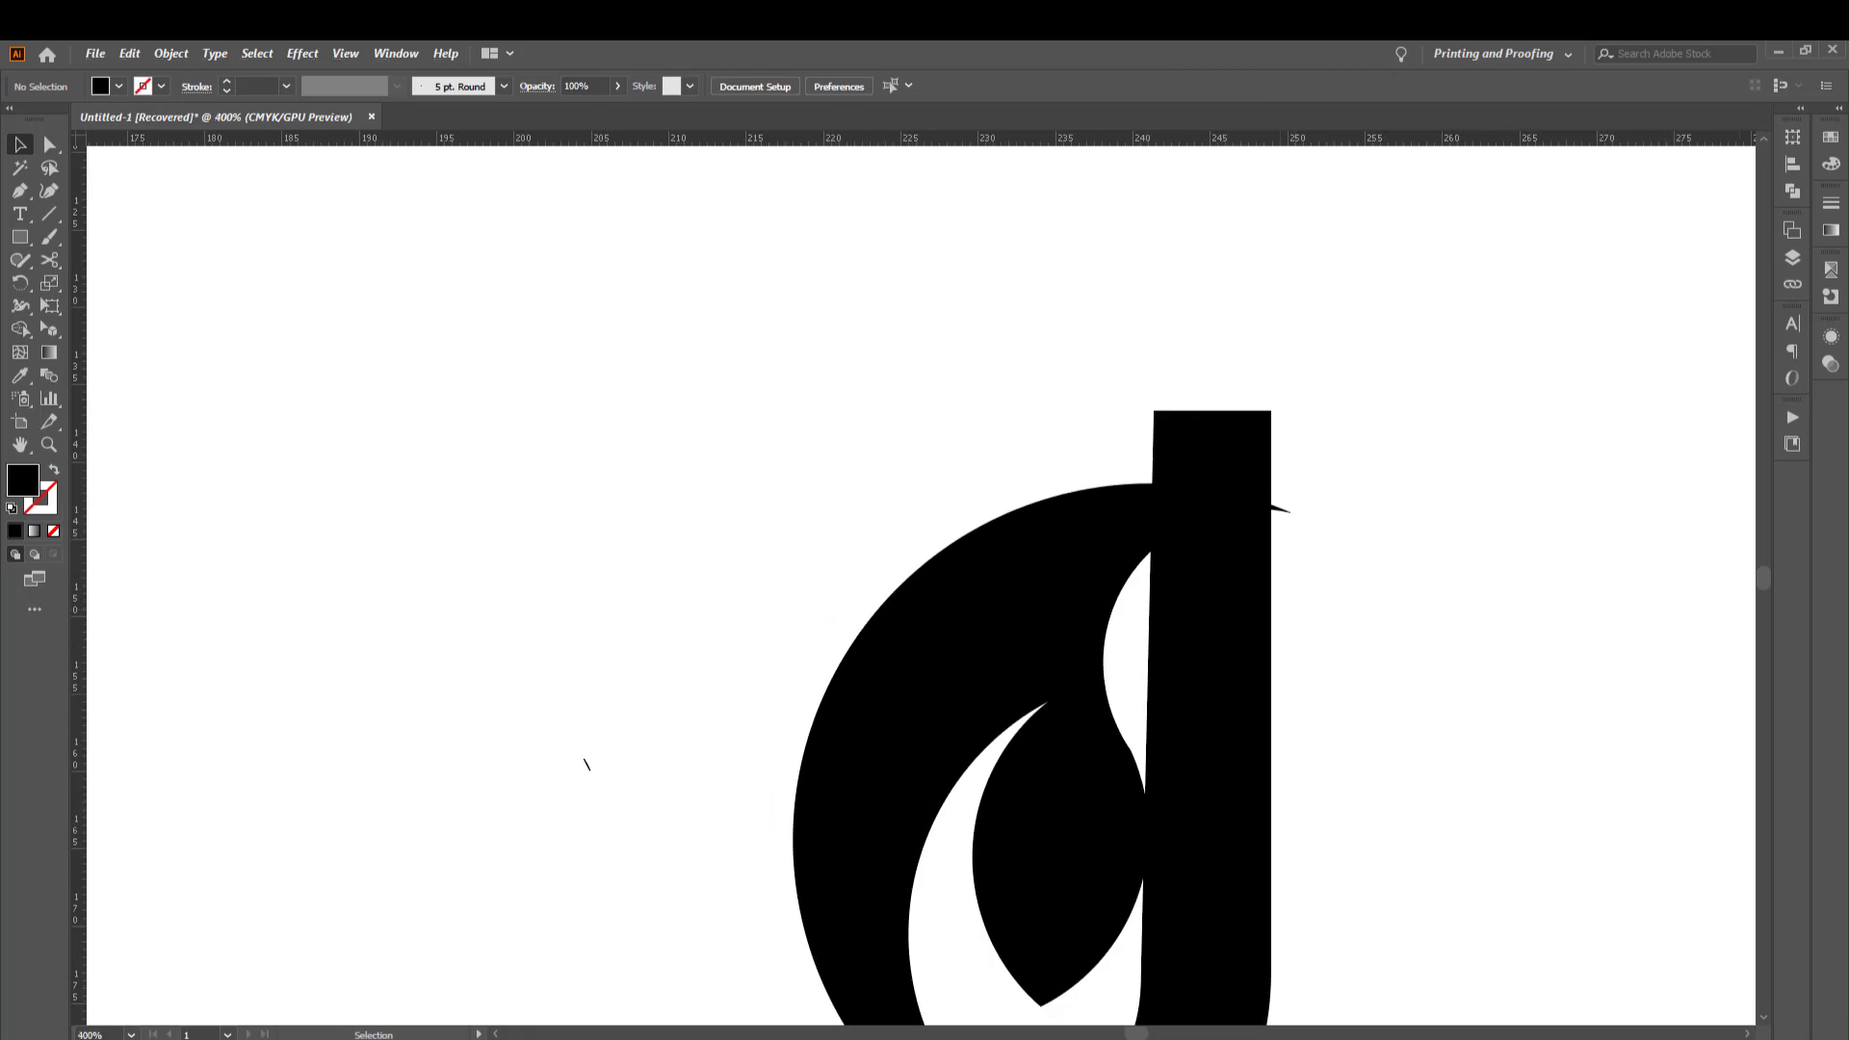
{"action": "scroll", "coordinate": [1281, 233], "scroll_direction": "down", "scroll_amount": 1}
{"action": "left_click", "coordinate": [1830, 163]}
{"action": "scroll", "coordinate": [1295, 697], "scroll_direction": "down", "scroll_amount": 4}
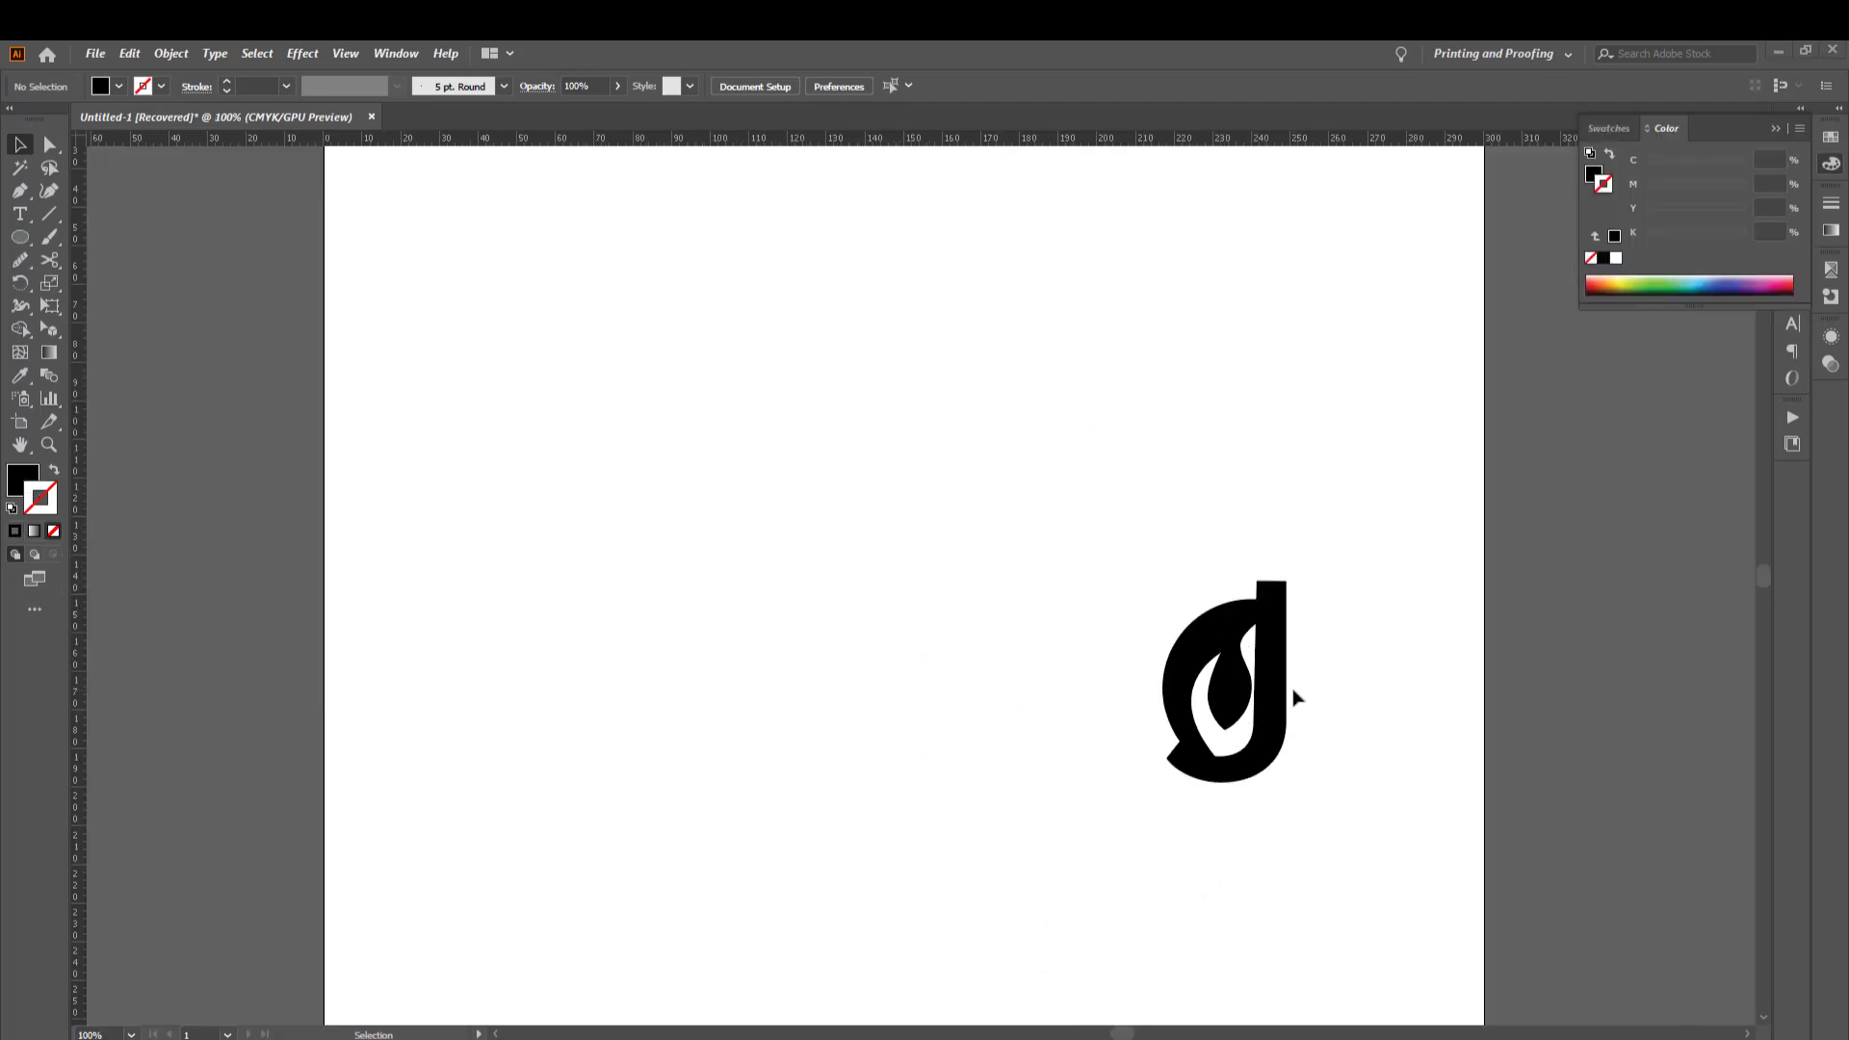
{"action": "scroll", "coordinate": [1295, 696], "scroll_direction": "down", "scroll_amount": 1}
{"action": "scroll", "coordinate": [1295, 696], "scroll_direction": "up", "scroll_amount": 2}
{"action": "scroll", "coordinate": [1295, 696], "scroll_direction": "up", "scroll_amount": 1}
{"action": "scroll", "coordinate": [1296, 696], "scroll_direction": "up", "scroll_amount": 1}
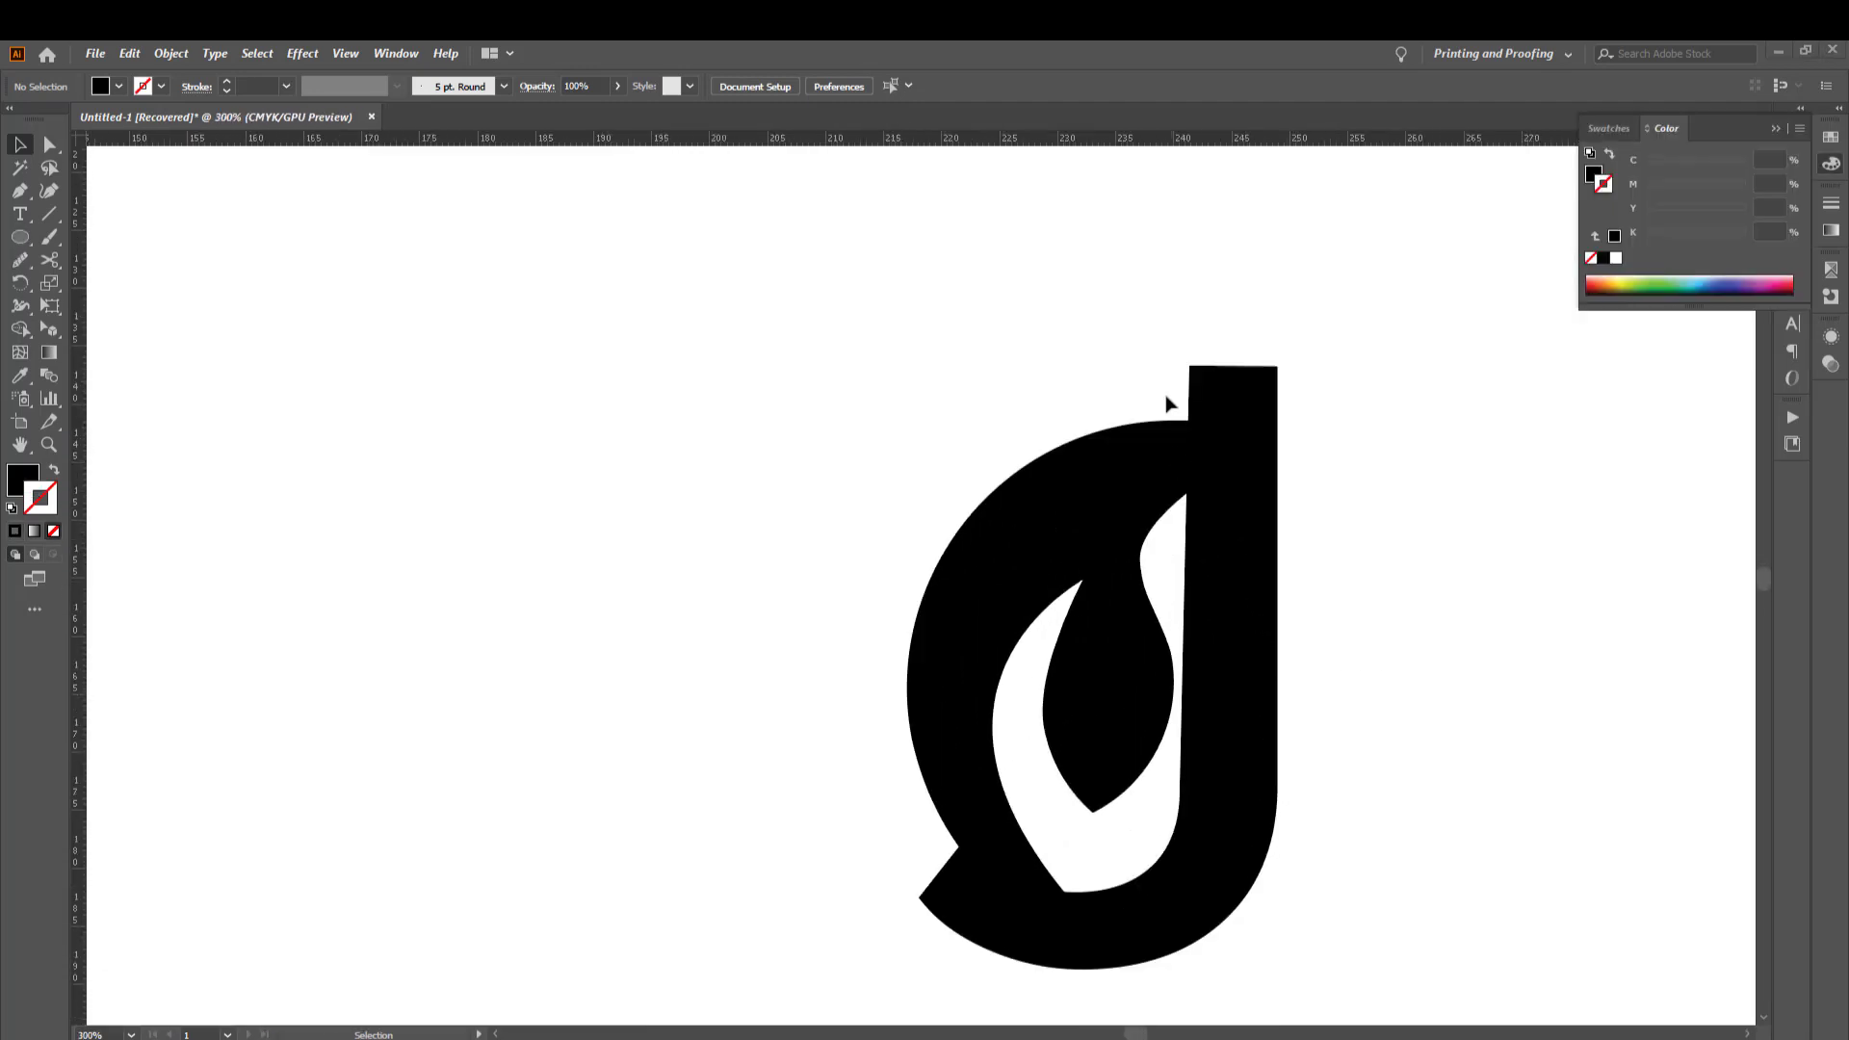
{"action": "scroll", "coordinate": [1218, 569], "scroll_direction": "down", "scroll_amount": 2}
{"action": "scroll", "coordinate": [1230, 508], "scroll_direction": "up", "scroll_amount": 2}
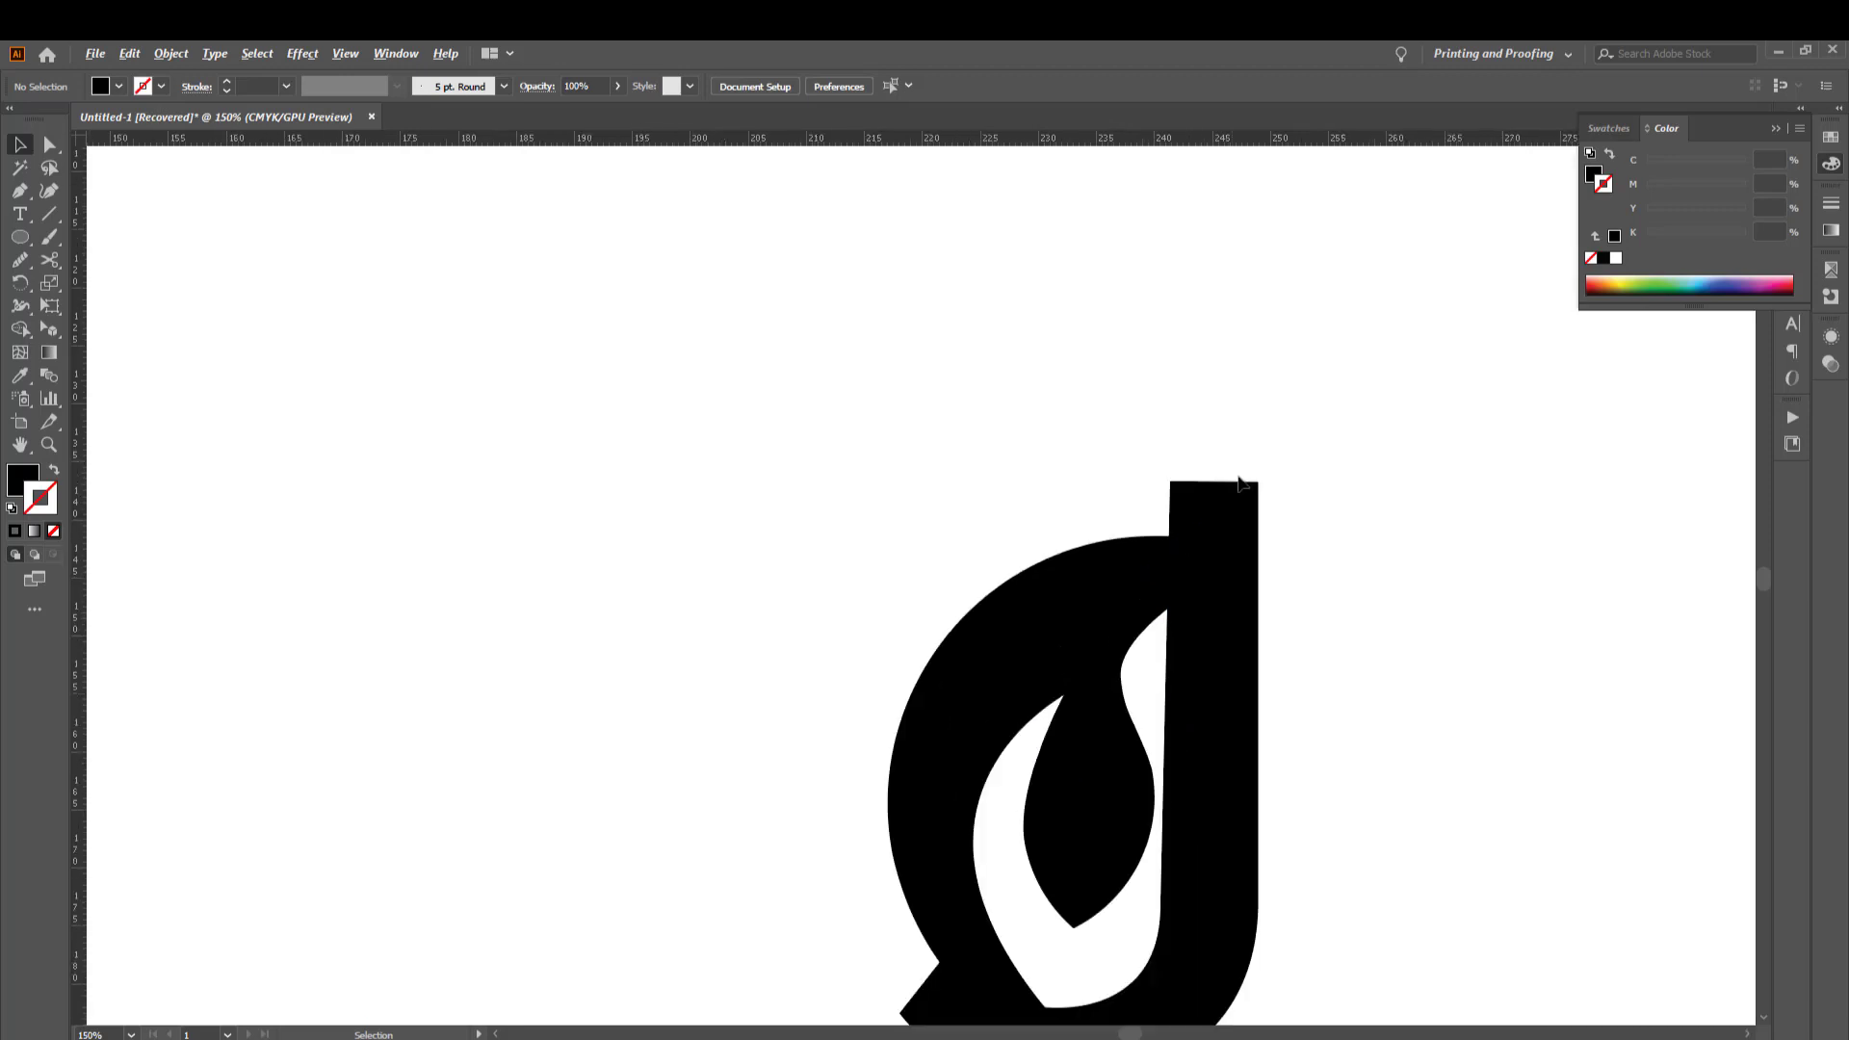
{"action": "scroll", "coordinate": [1238, 487], "scroll_direction": "up", "scroll_amount": 2}
Marquee the stem's top anchors with Direct Selection and raise the stem's top edge
{"action": "left_click", "coordinate": [49, 144]}
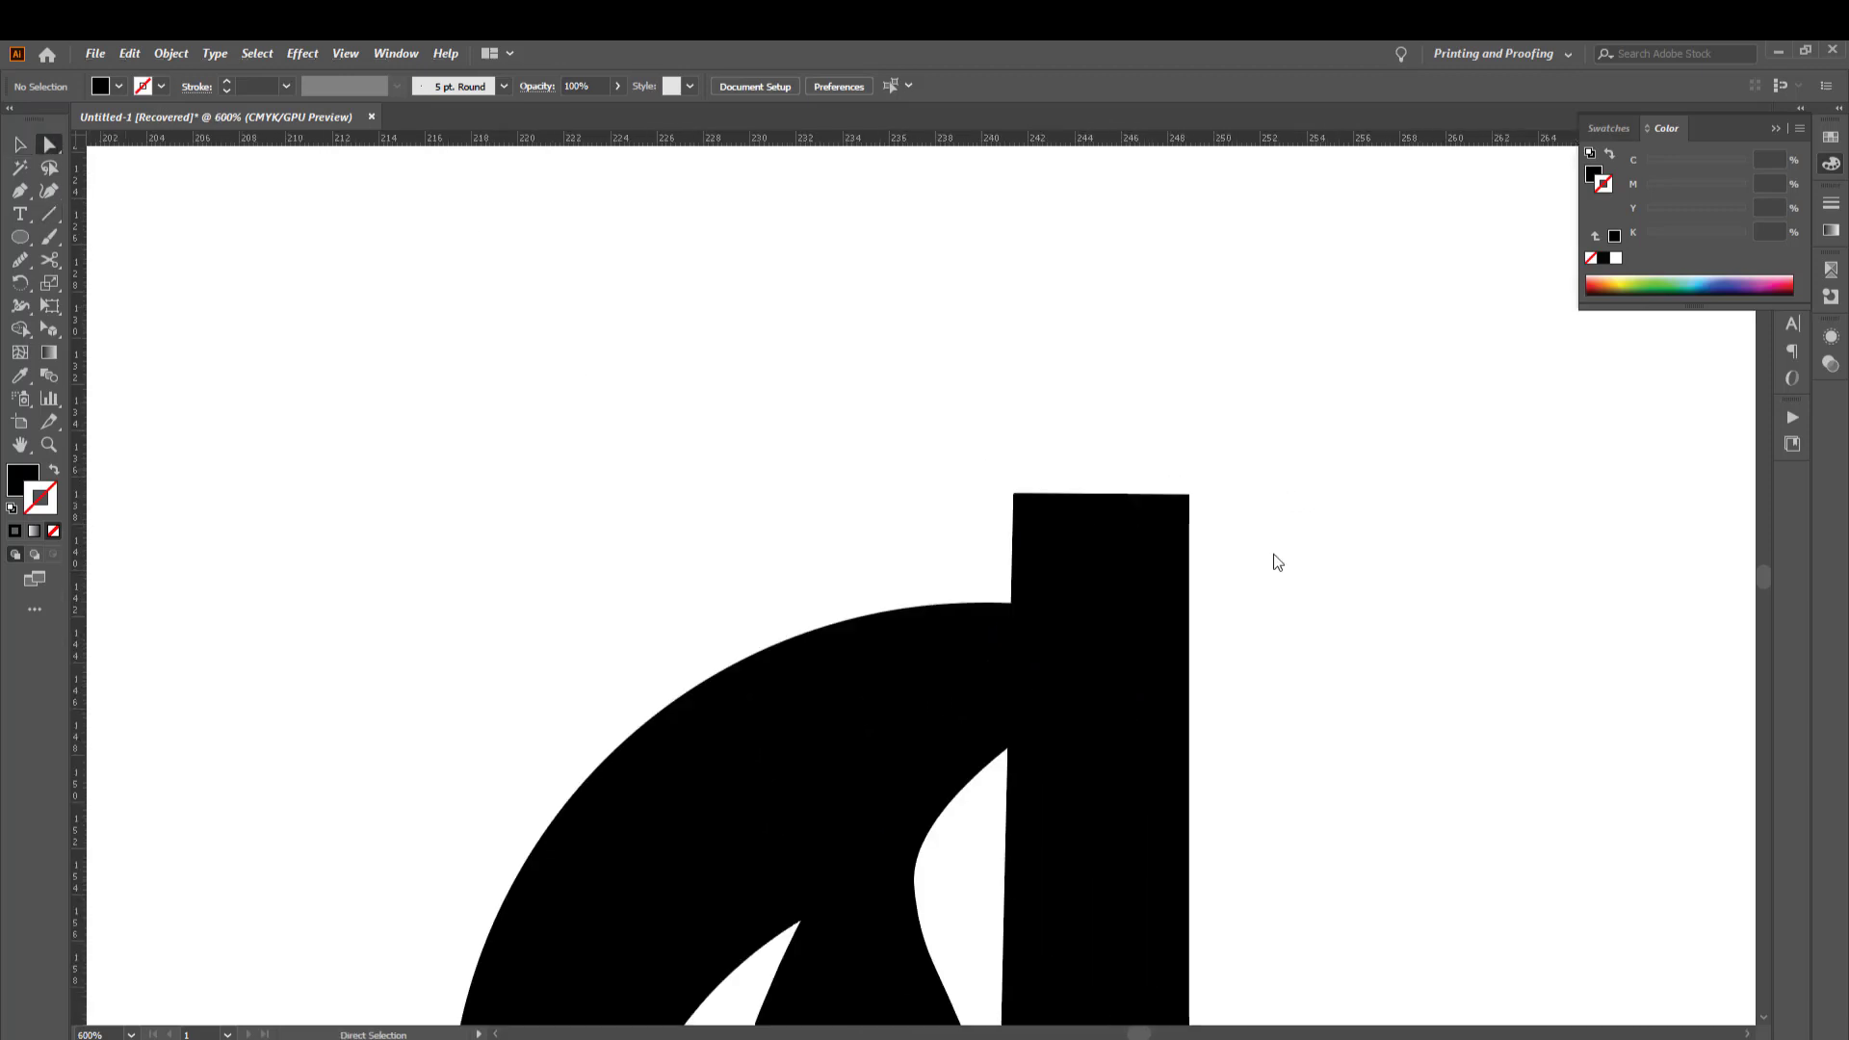
{"action": "left_click_drag", "start_coordinate": [916, 424], "coordinate": [1300, 537]}
{"action": "left_click_drag", "start_coordinate": [1191, 495], "coordinate": [1185, 348]}
{"action": "scroll", "coordinate": [1335, 457], "scroll_direction": "down", "scroll_amount": 4}
{"action": "left_click", "coordinate": [1340, 471]}
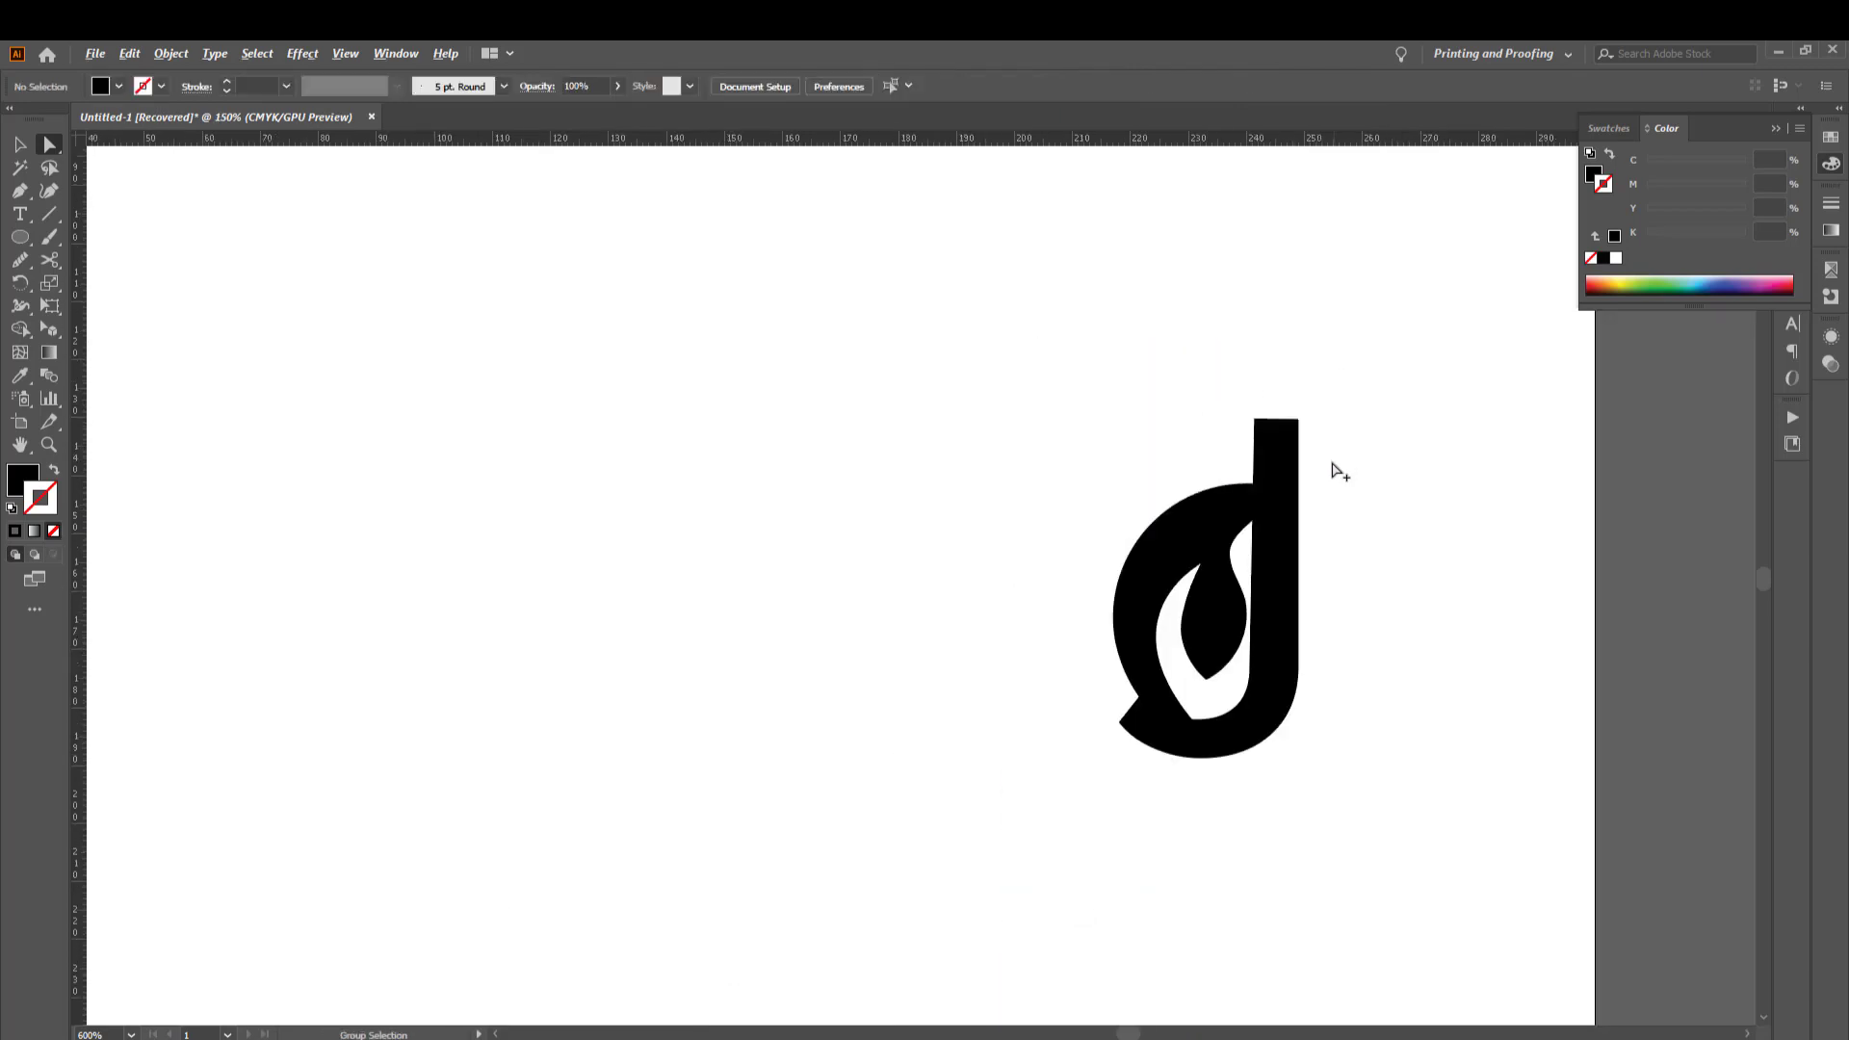
{"action": "scroll", "coordinate": [1340, 472], "scroll_direction": "down", "scroll_amount": 2}
{"action": "scroll", "coordinate": [1343, 504], "scroll_direction": "up", "scroll_amount": 2}
{"action": "key", "text": "v"}
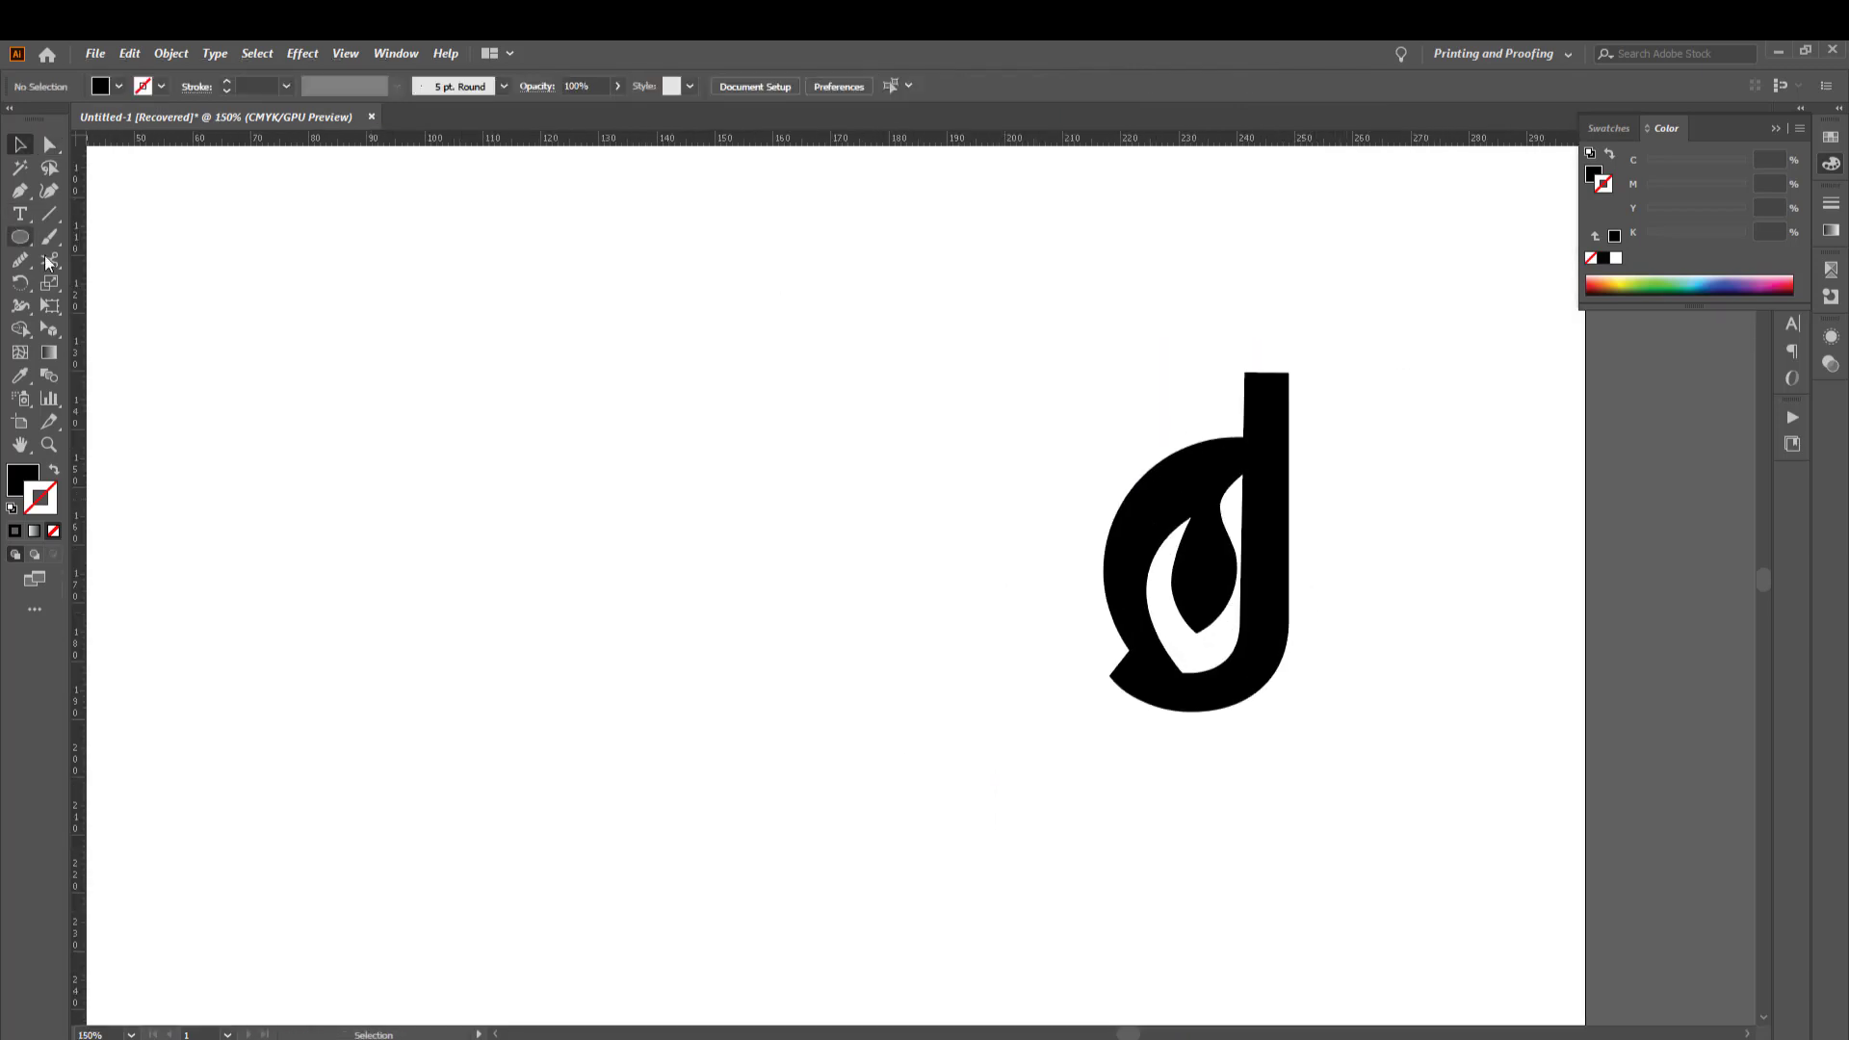
Draw a black circle about 20.36 mm wide above the stem
{"action": "key", "text": "l"}
{"action": "left_click_drag", "start_coordinate": [1243, 372], "coordinate": [1332, 418]}
{"action": "scroll", "coordinate": [1291, 409], "scroll_direction": "up", "scroll_amount": 2}
{"action": "scroll", "coordinate": [1296, 414], "scroll_direction": "up", "scroll_amount": 2}
{"action": "scroll", "coordinate": [1346, 431], "scroll_direction": "up", "scroll_amount": 1}
Move the circle down onto the top of the stem
{"action": "key", "text": "v"}
{"action": "left_click", "coordinate": [1465, 466]}
{"action": "scroll", "coordinate": [1399, 474], "scroll_direction": "down", "scroll_amount": 2}
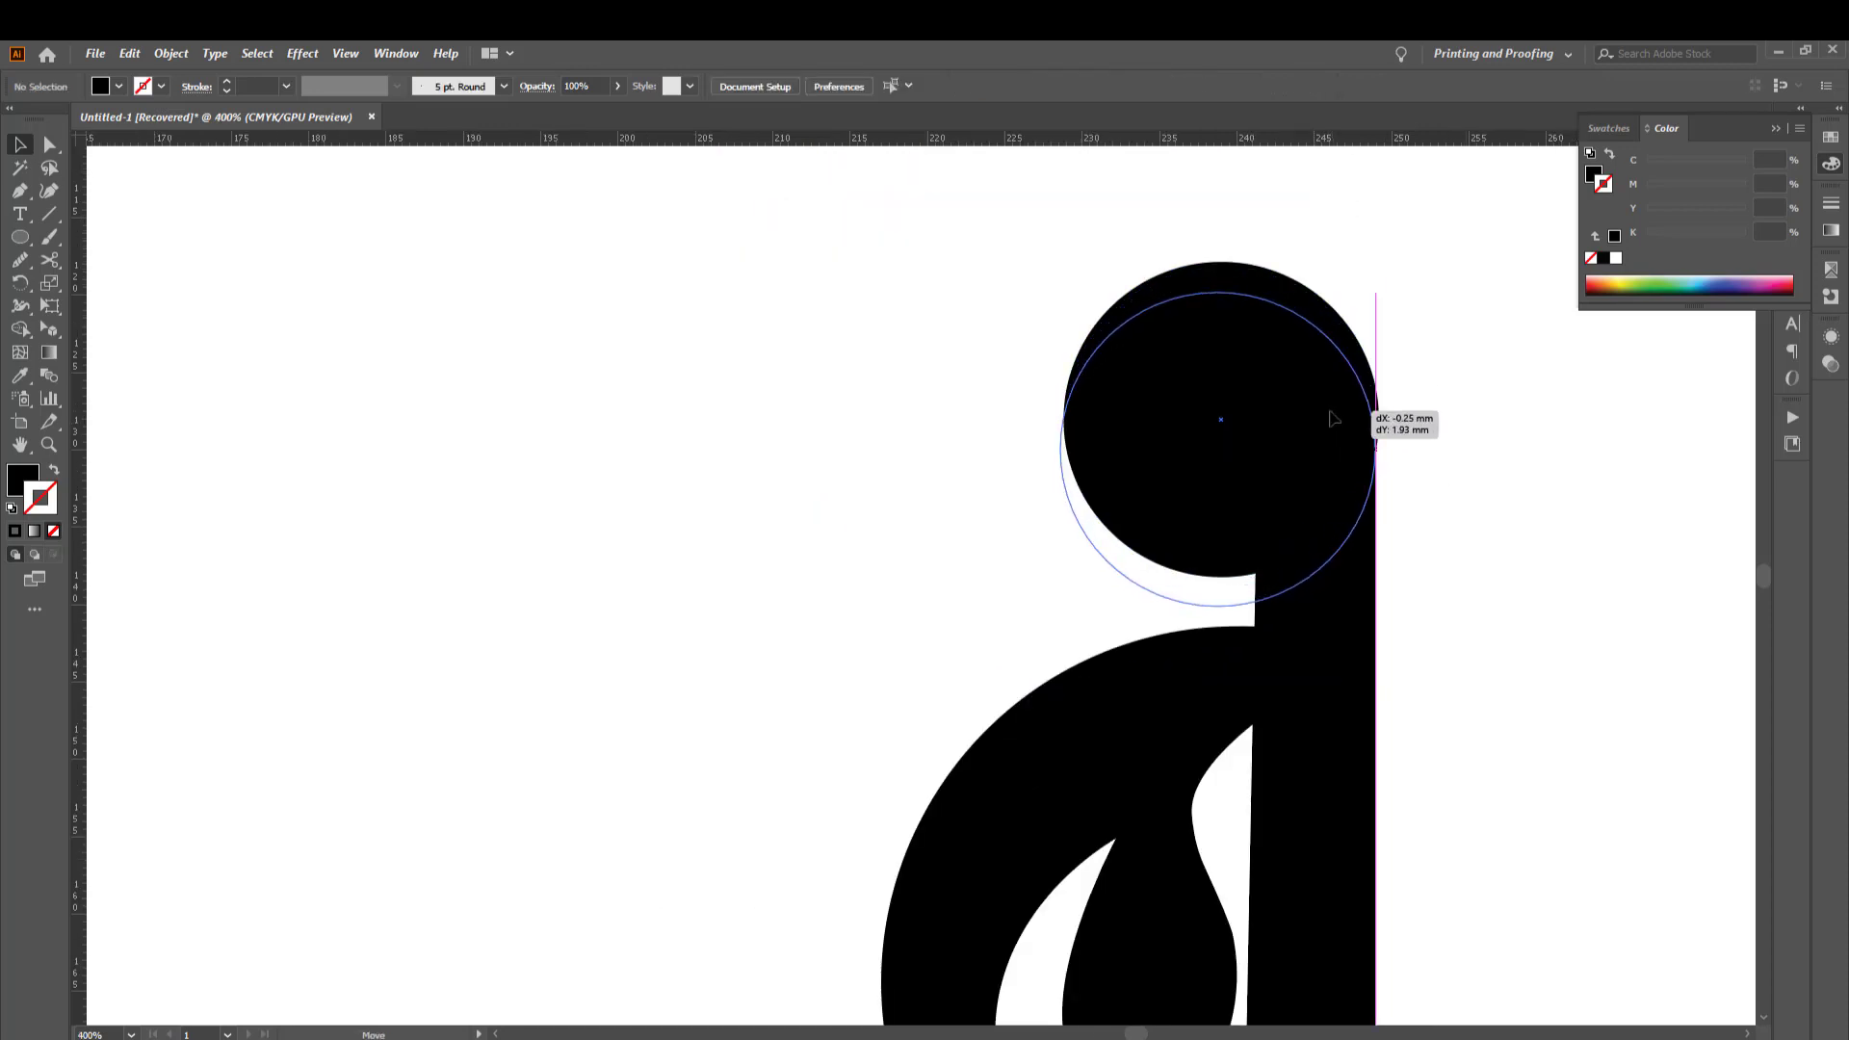
{"action": "left_click_drag", "start_coordinate": [1333, 418], "coordinate": [1330, 447]}
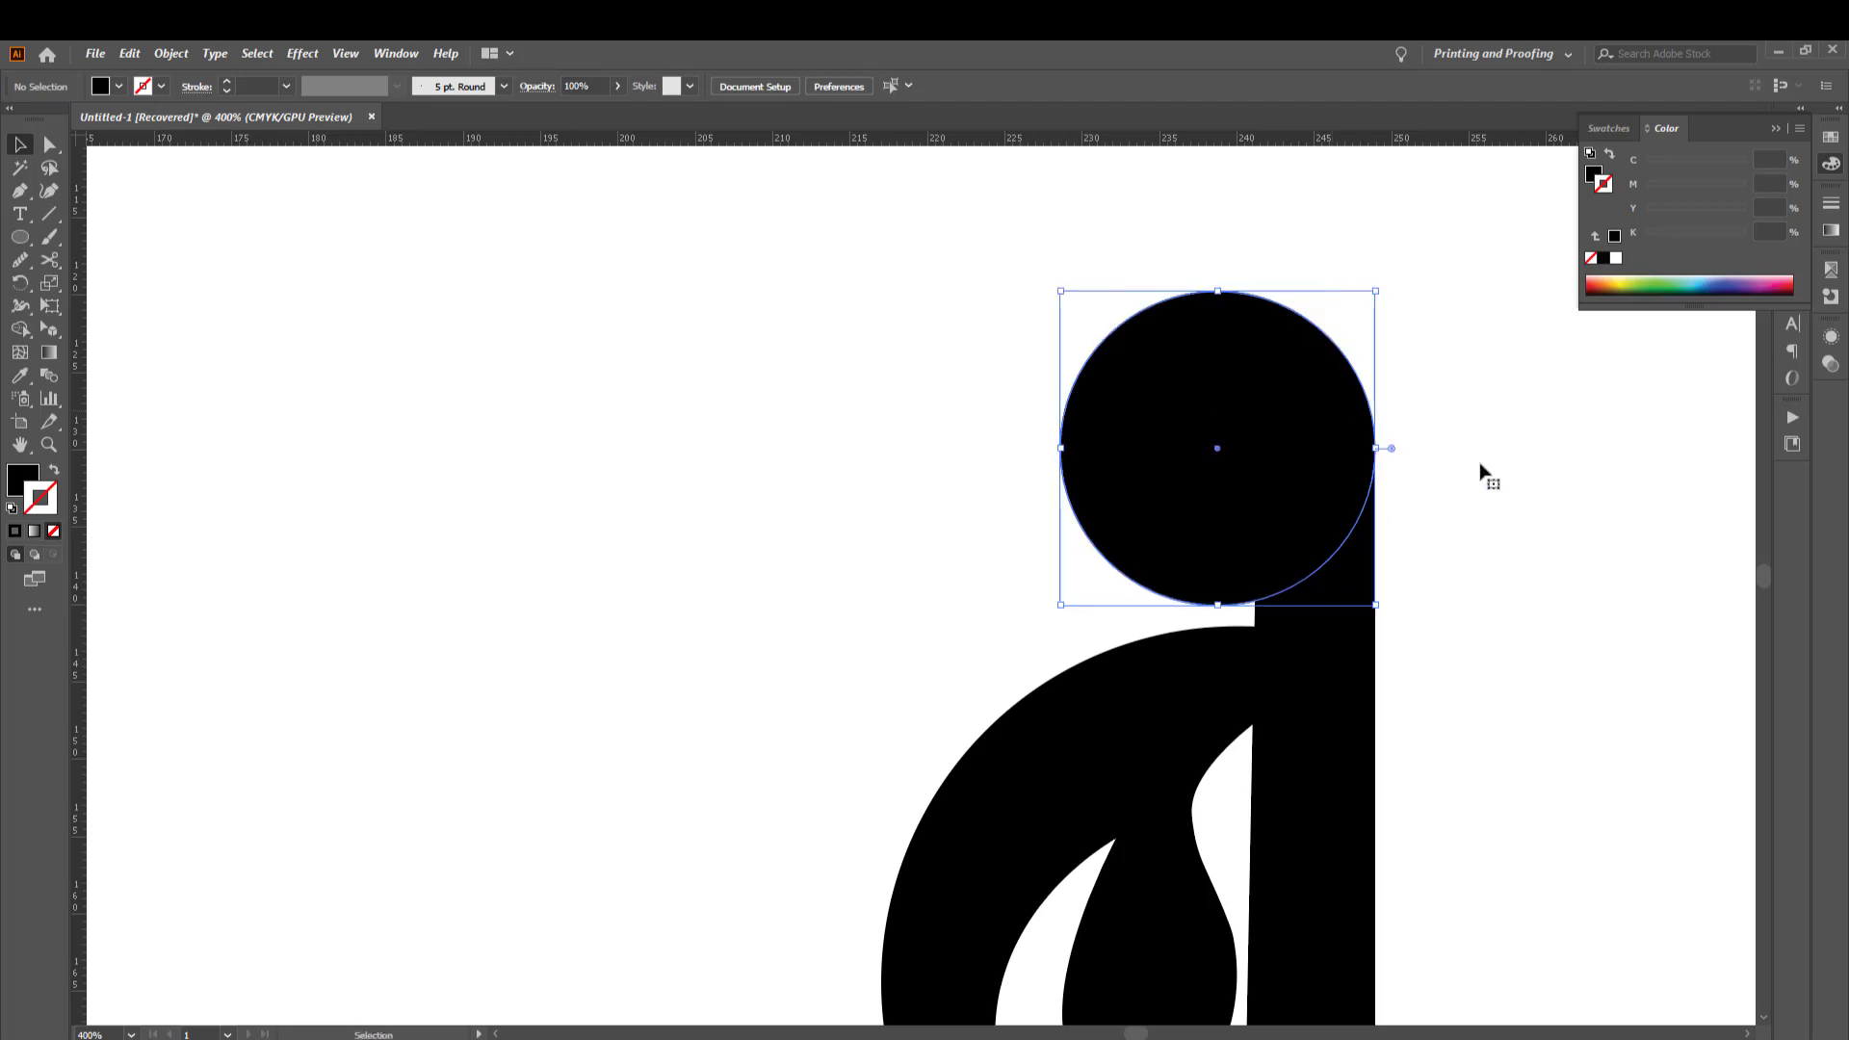
{"action": "left_click", "coordinate": [1411, 447]}
{"action": "scroll", "coordinate": [1416, 520], "scroll_direction": "down", "scroll_amount": 3}
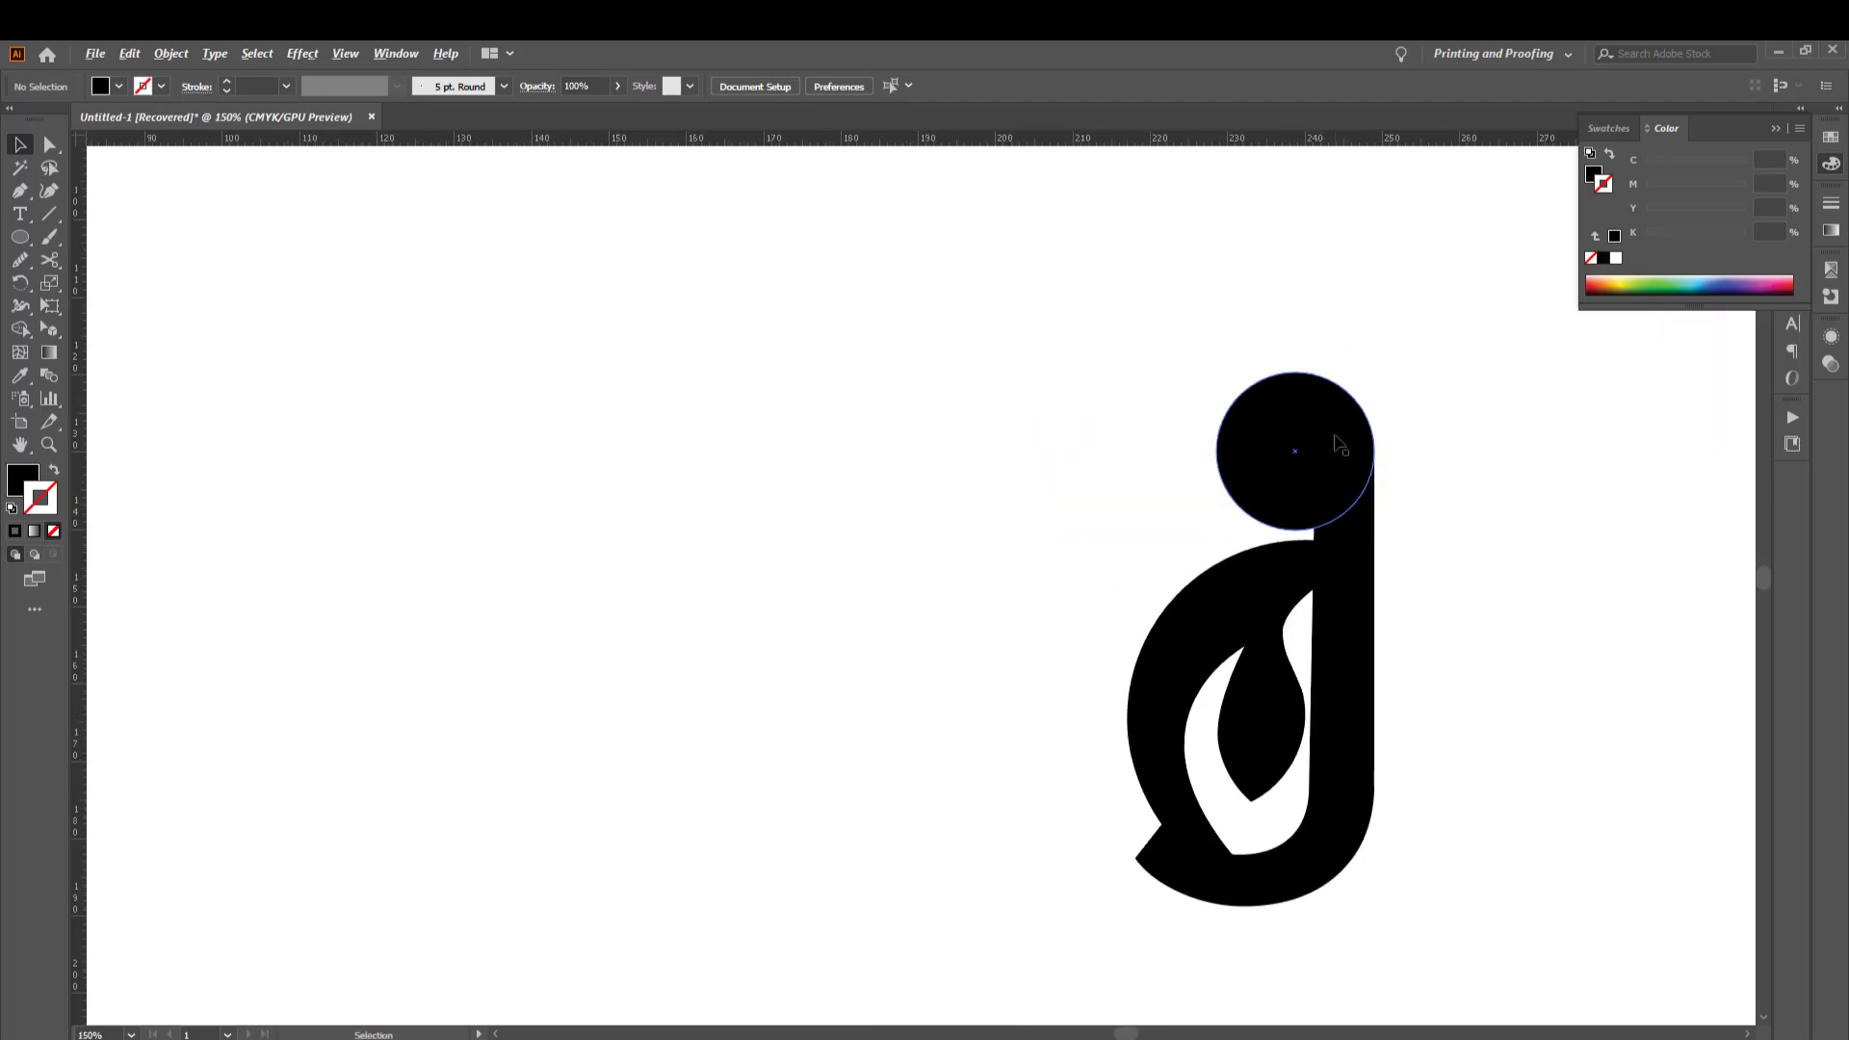
{"action": "scroll", "coordinate": [1337, 436], "scroll_direction": "up", "scroll_amount": 2}
Enlarge the circle to 21.521 mm and align its right edge with the stem
{"action": "left_click", "coordinate": [1337, 436]}
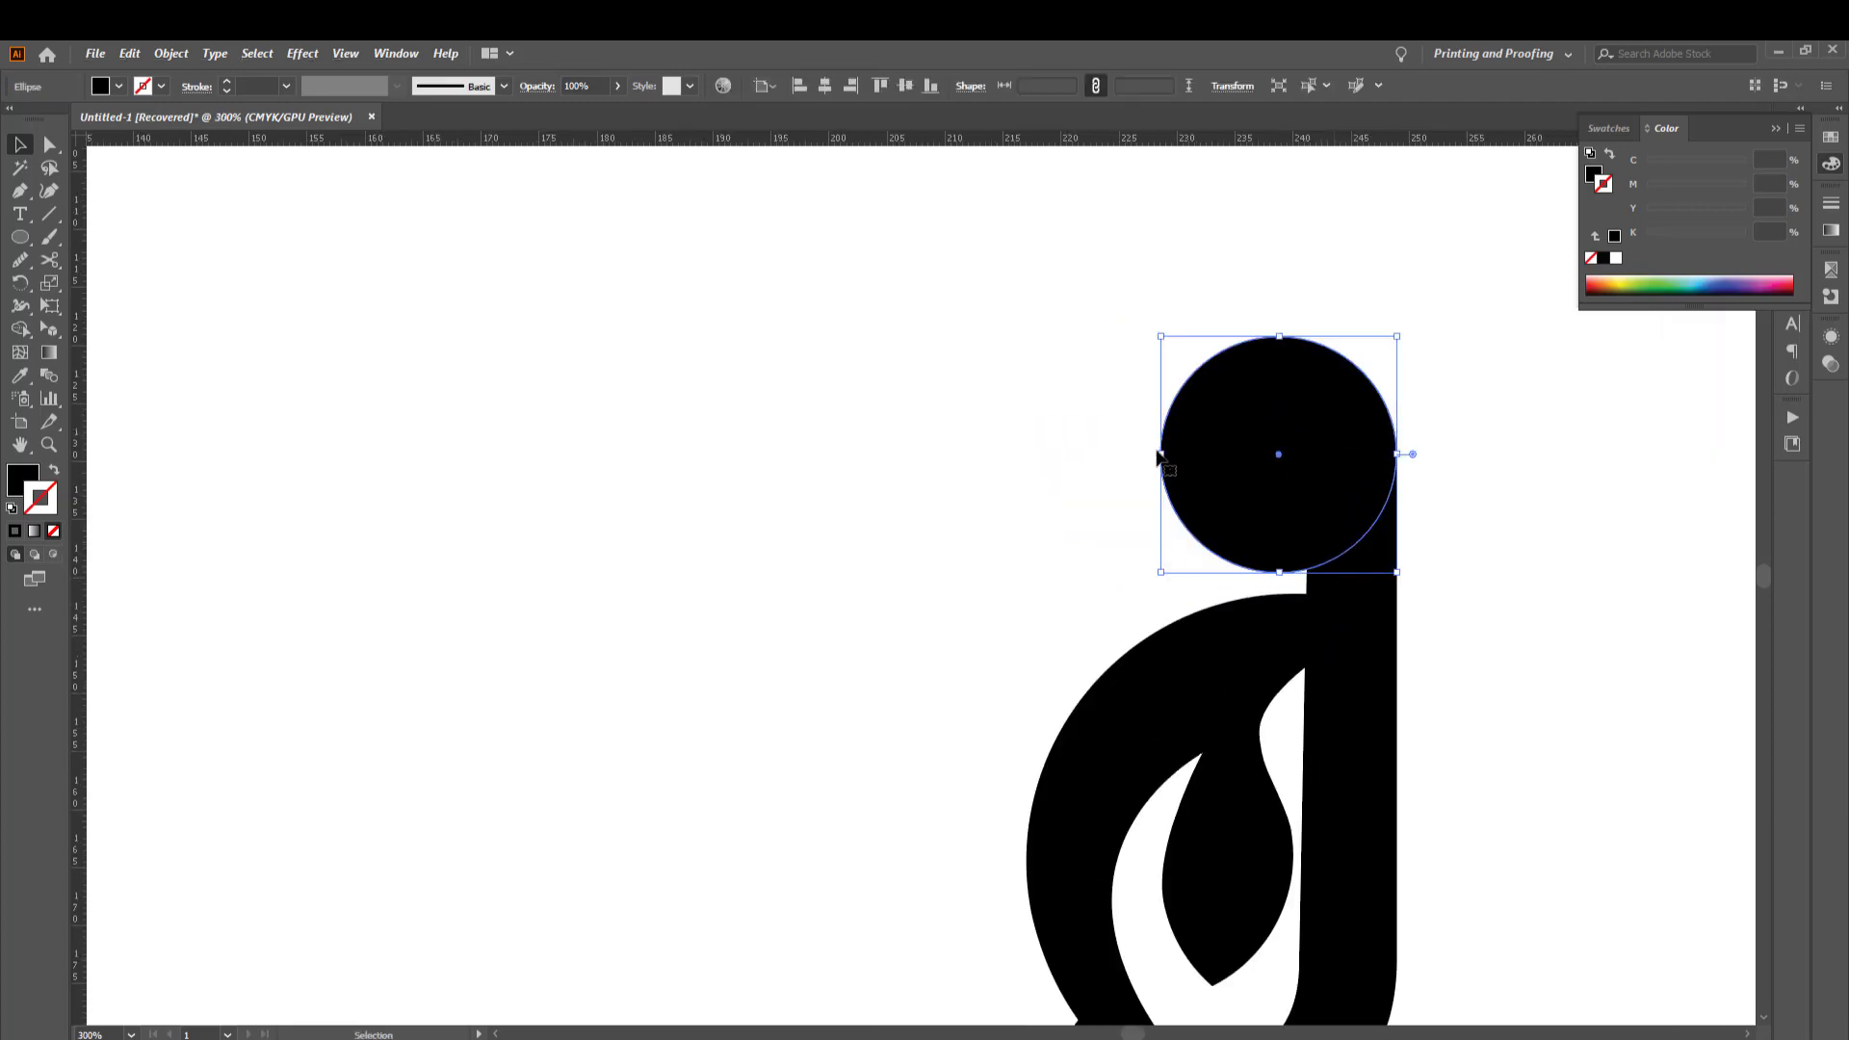
{"action": "left_click_drag", "start_coordinate": [1161, 458], "coordinate": [1137, 457]}
{"action": "key", "text": "ctrl+z"}
{"action": "mouse_move", "coordinate": [1368, 460]}
{"action": "left_mouse_down"}
{"action": "mouse_move", "coordinate": [1389, 461]}
{"action": "mouse_move", "coordinate": [1363, 463]}
{"action": "left_mouse_up"}
{"action": "left_click", "coordinate": [1495, 486]}
{"action": "scroll", "coordinate": [1382, 455], "scroll_direction": "up", "scroll_amount": 3, "text": "alt"}
{"action": "scroll", "coordinate": [1357, 466], "scroll_direction": "up", "scroll_amount": 3, "text": "alt"}
Raise the stem's top-right anchor to the circle's edge, then select the whole glyph
{"action": "left_click", "coordinate": [170, 178]}
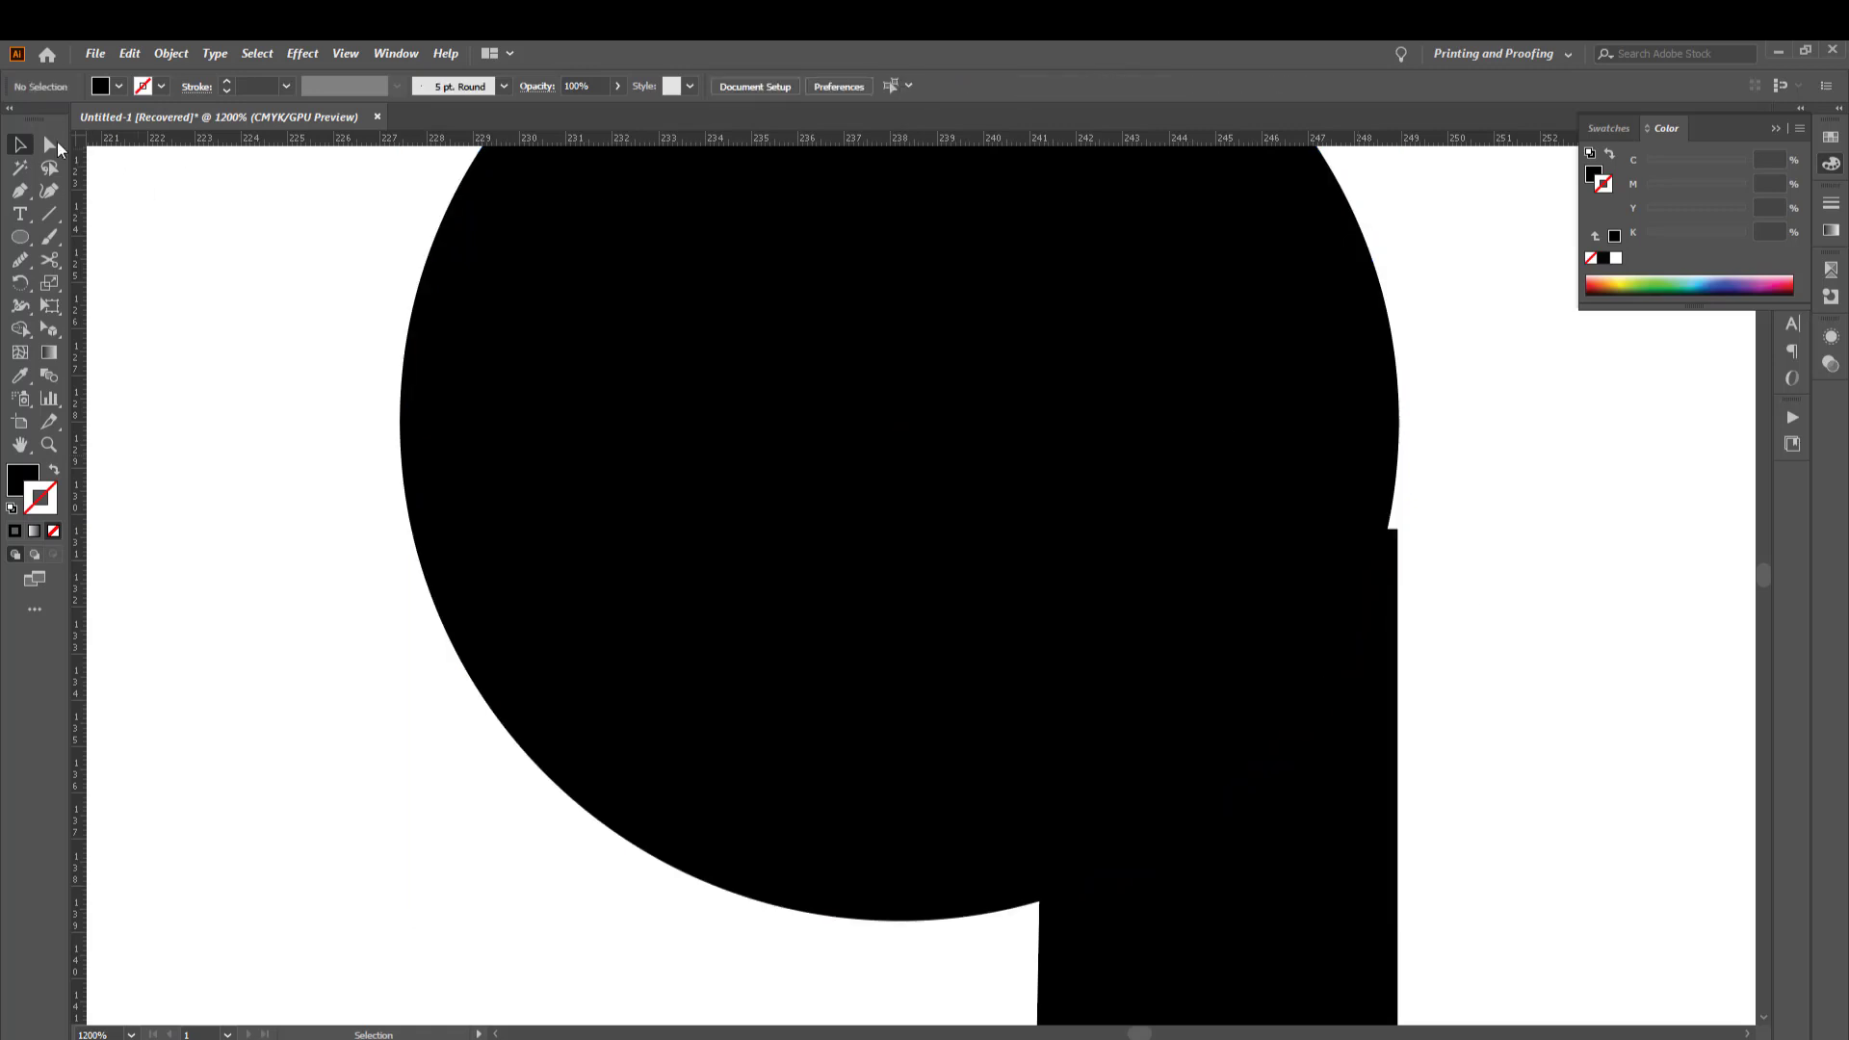
{"action": "left_click", "coordinate": [49, 145]}
{"action": "left_click_drag", "start_coordinate": [1395, 529], "coordinate": [1396, 376]}
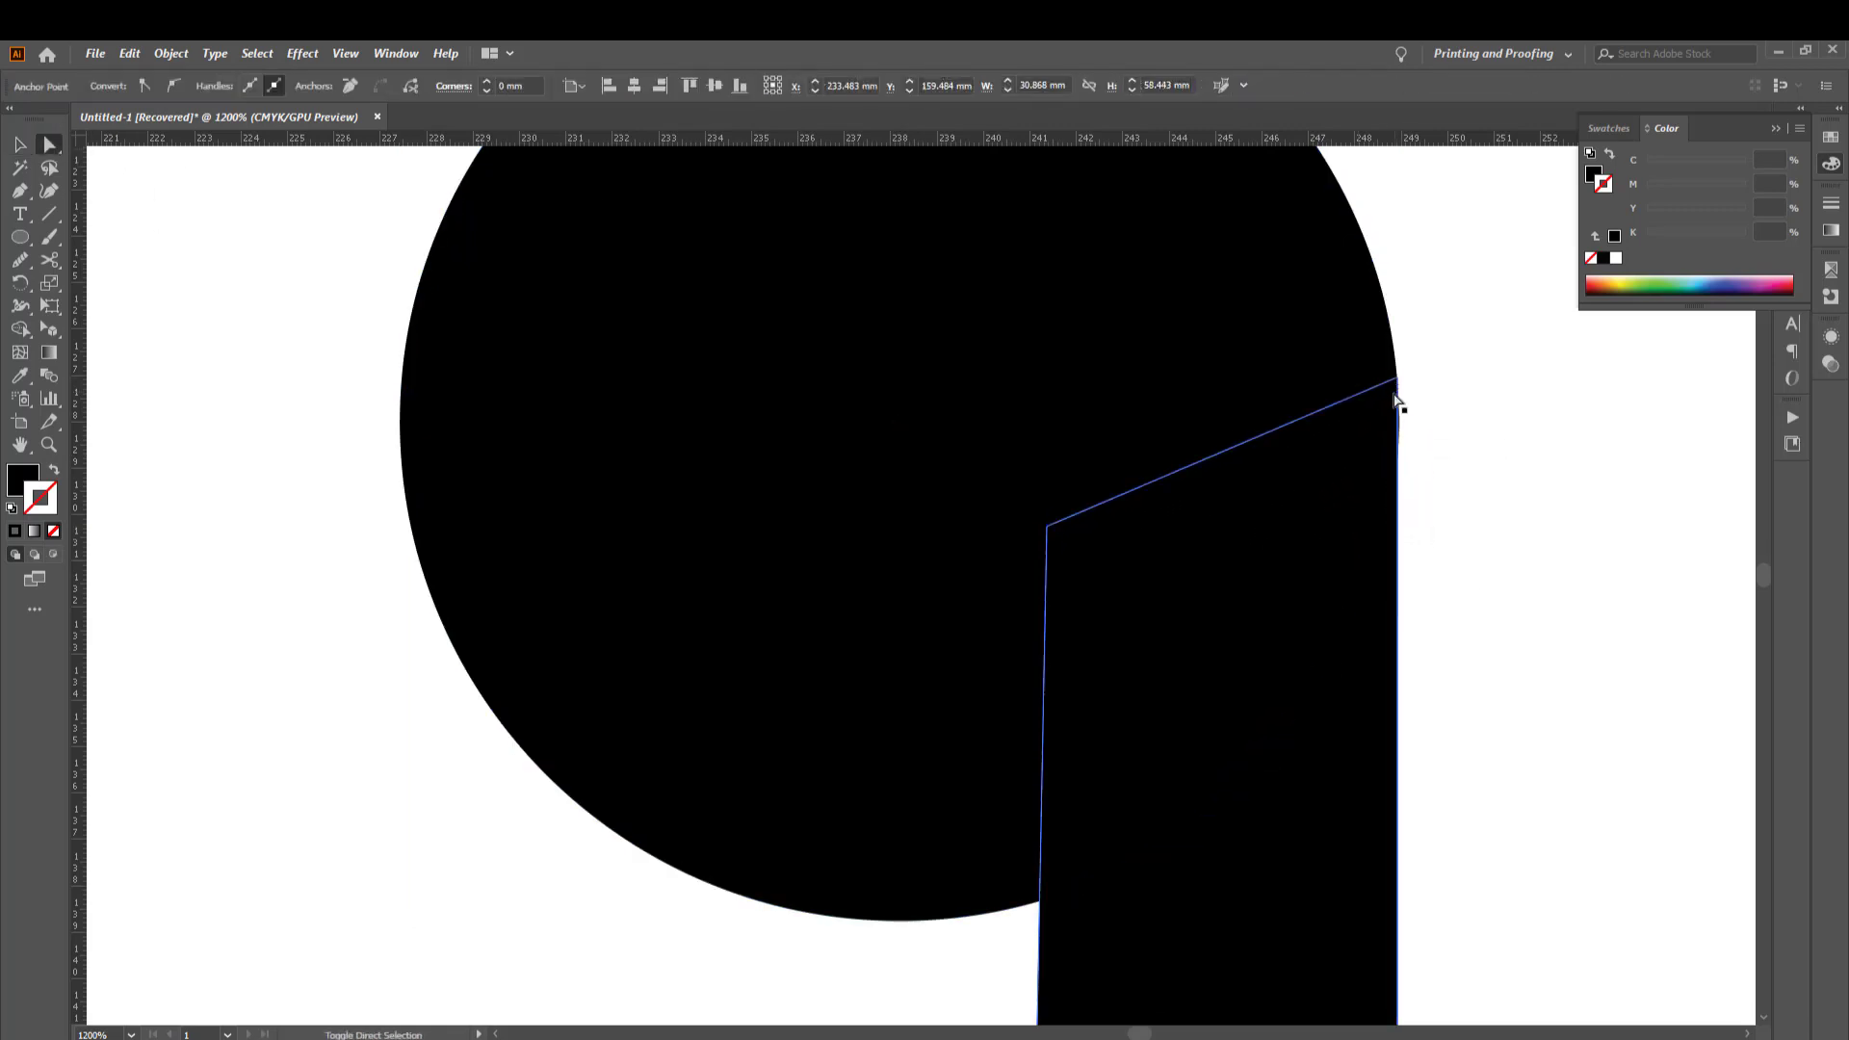
{"action": "left_click", "coordinate": [1438, 504]}
{"action": "key", "text": "ctrl+z"}
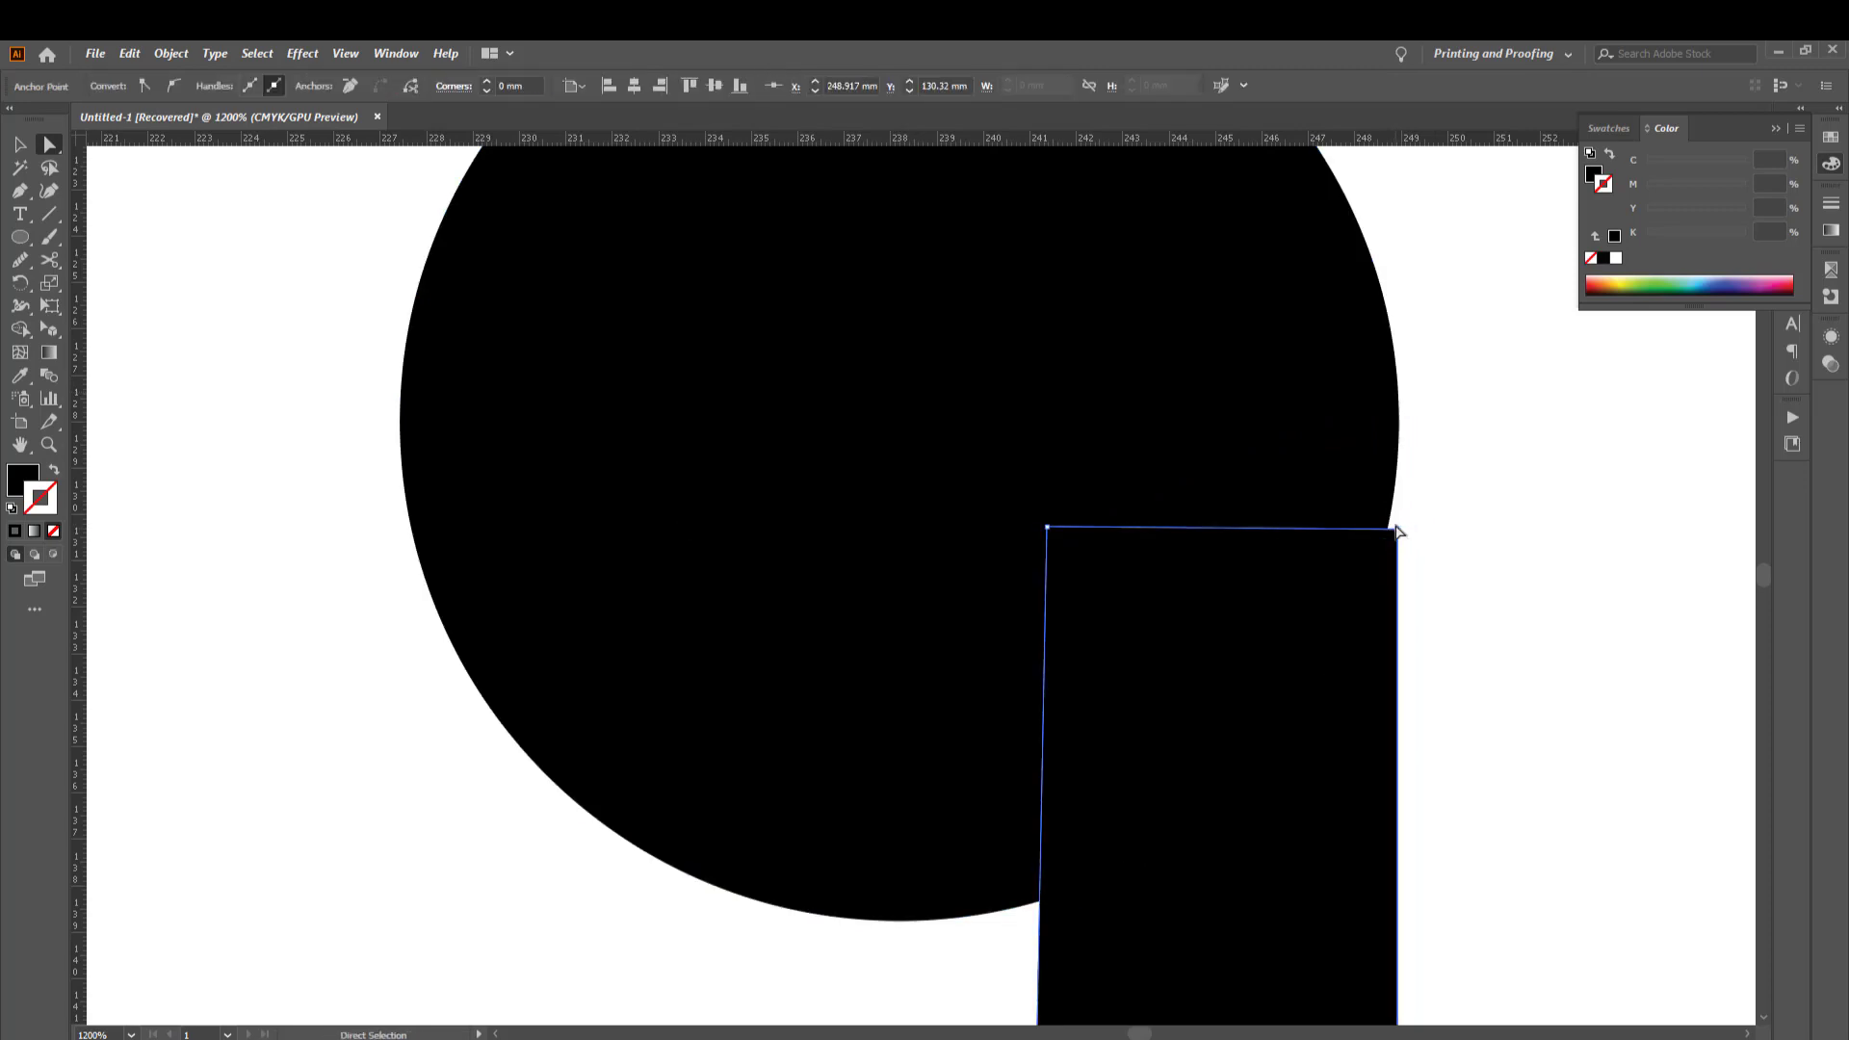
{"action": "left_click_drag", "start_coordinate": [1397, 528], "coordinate": [1394, 417]}
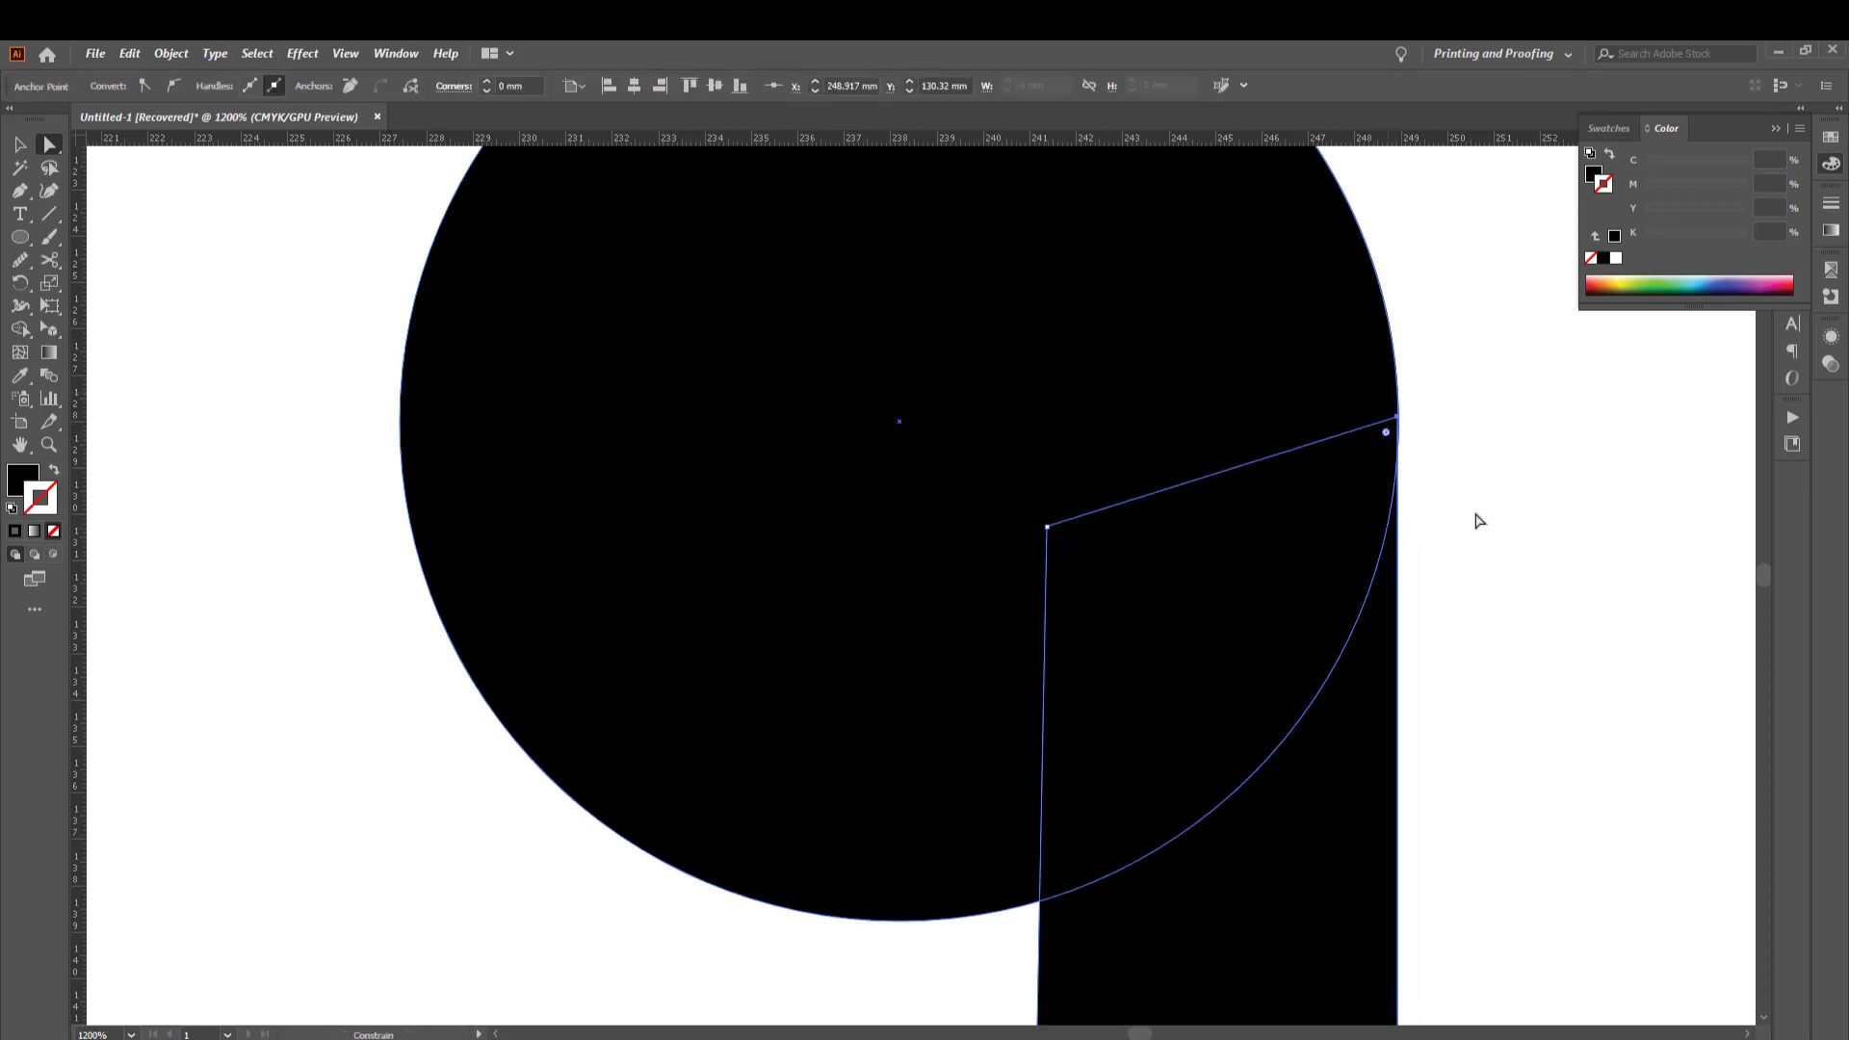
{"action": "key", "text": "ctrl+0"}
{"action": "left_click", "coordinate": [1461, 590]}
{"action": "key", "text": "v"}
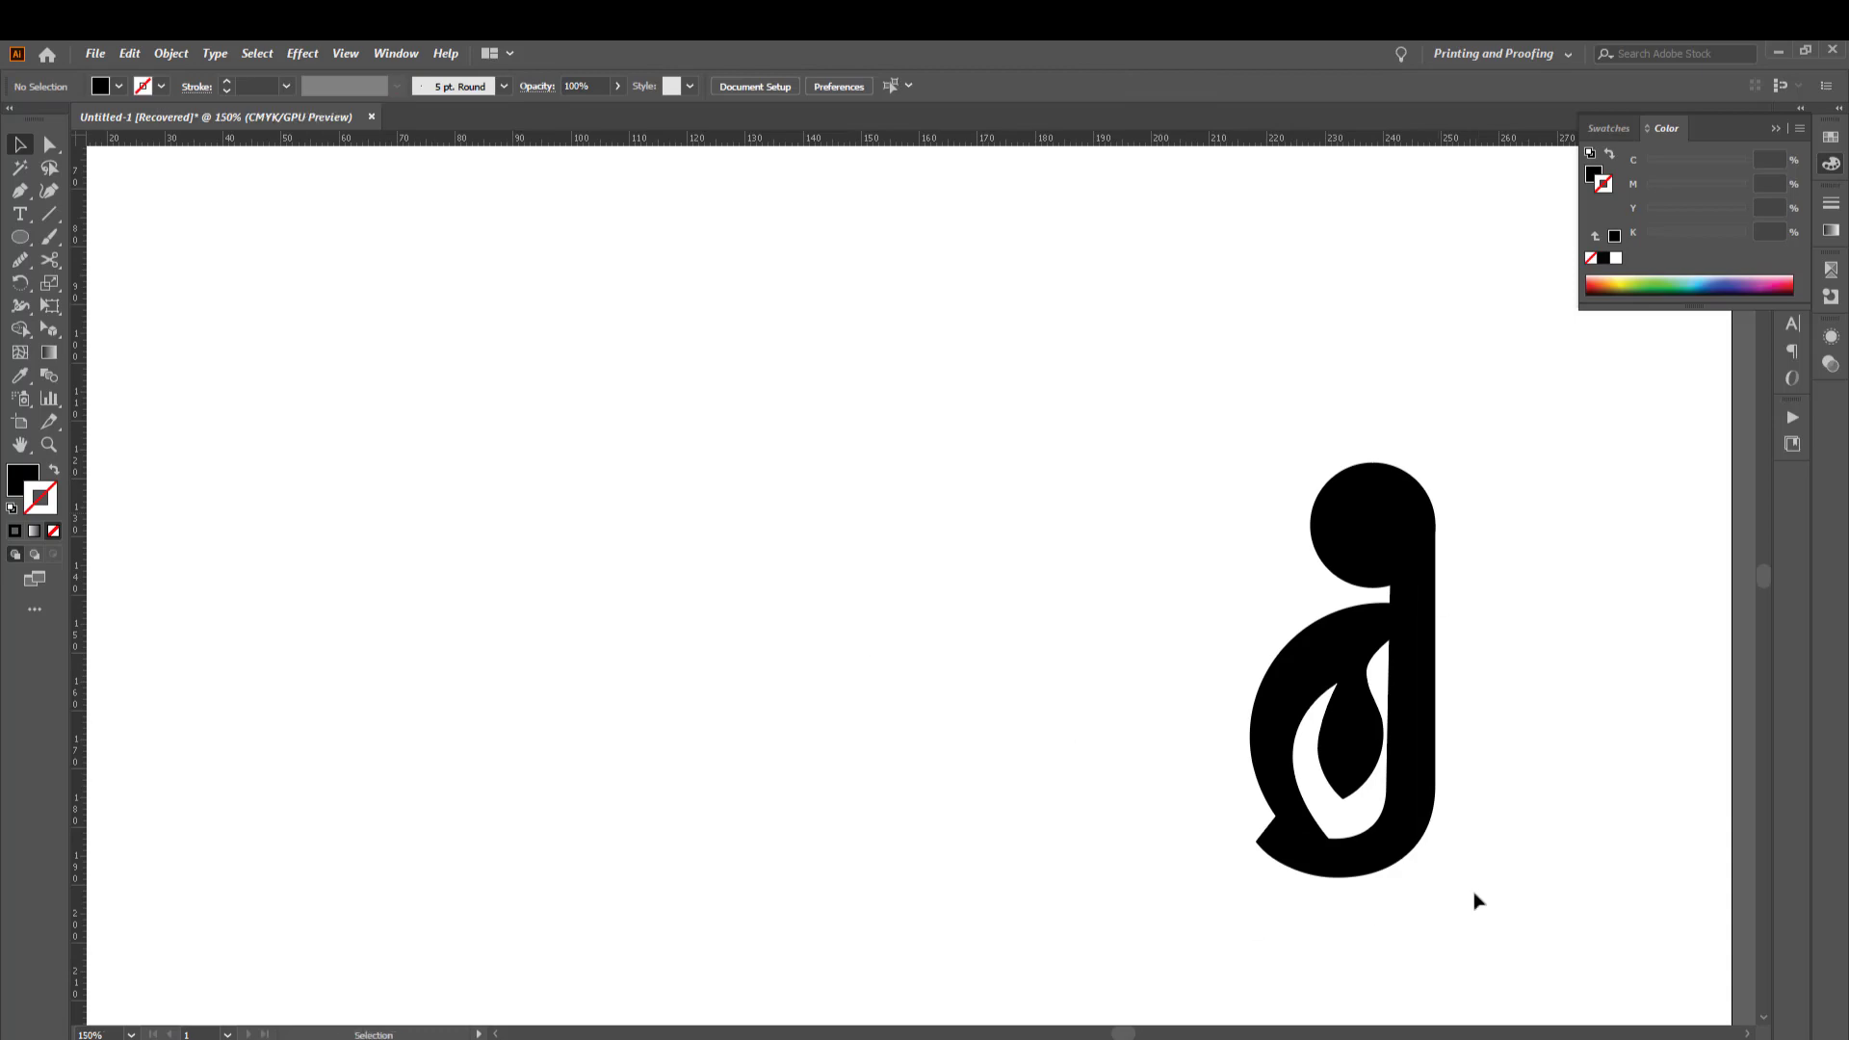
{"action": "key", "text": "ctrl+a"}
Draw a small circle over the top dot and merge the overlapping top shapes
{"action": "scroll", "coordinate": [1464, 600], "scroll_direction": "up", "scroll_amount": 1}
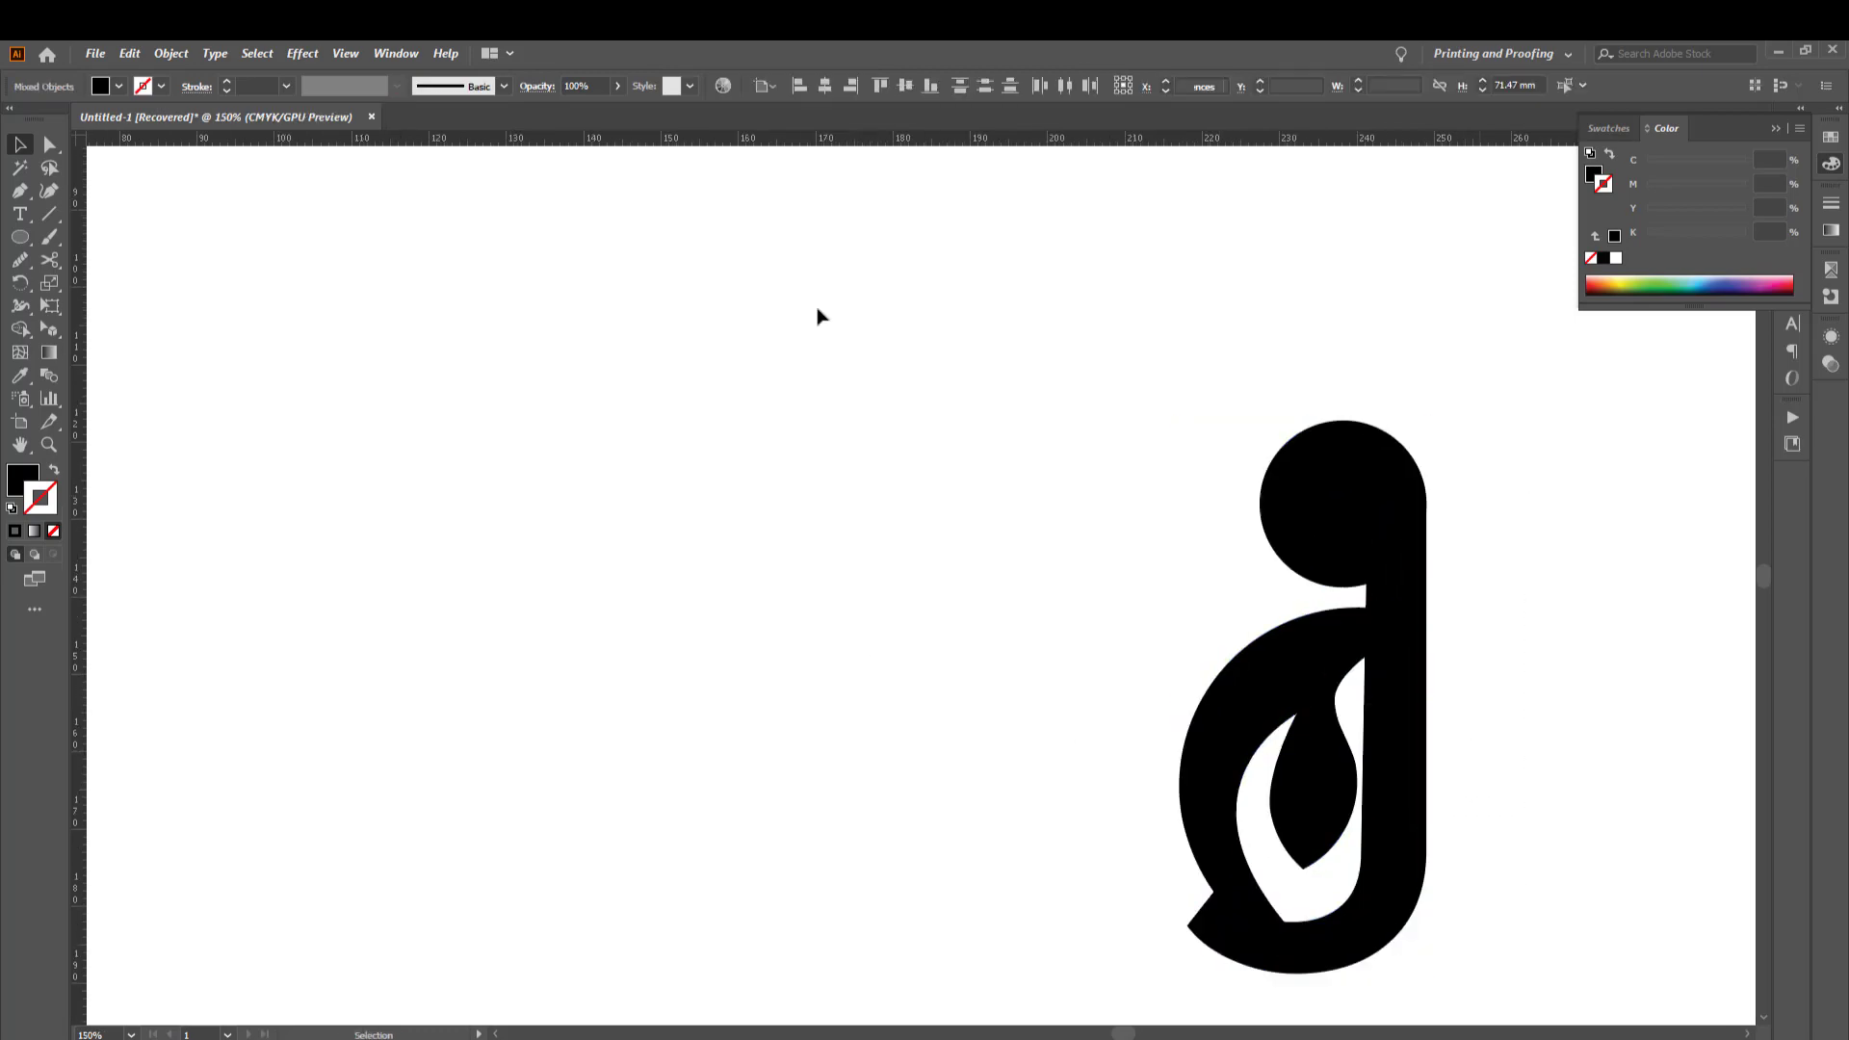
{"action": "key", "text": "ctrl+shift+a"}
{"action": "key", "text": "l"}
{"action": "left_click_drag", "start_coordinate": [1348, 499], "coordinate": [1372, 529]}
{"action": "key", "text": "v"}
{"action": "mouse_move", "coordinate": [1123, 370]}
{"action": "left_mouse_down"}
{"action": "mouse_move", "coordinate": [1486, 616]}
{"action": "mouse_move", "coordinate": [1438, 583]}
{"action": "left_mouse_up"}
{"action": "key", "text": "shift+n"}
{"action": "key", "text": "v"}
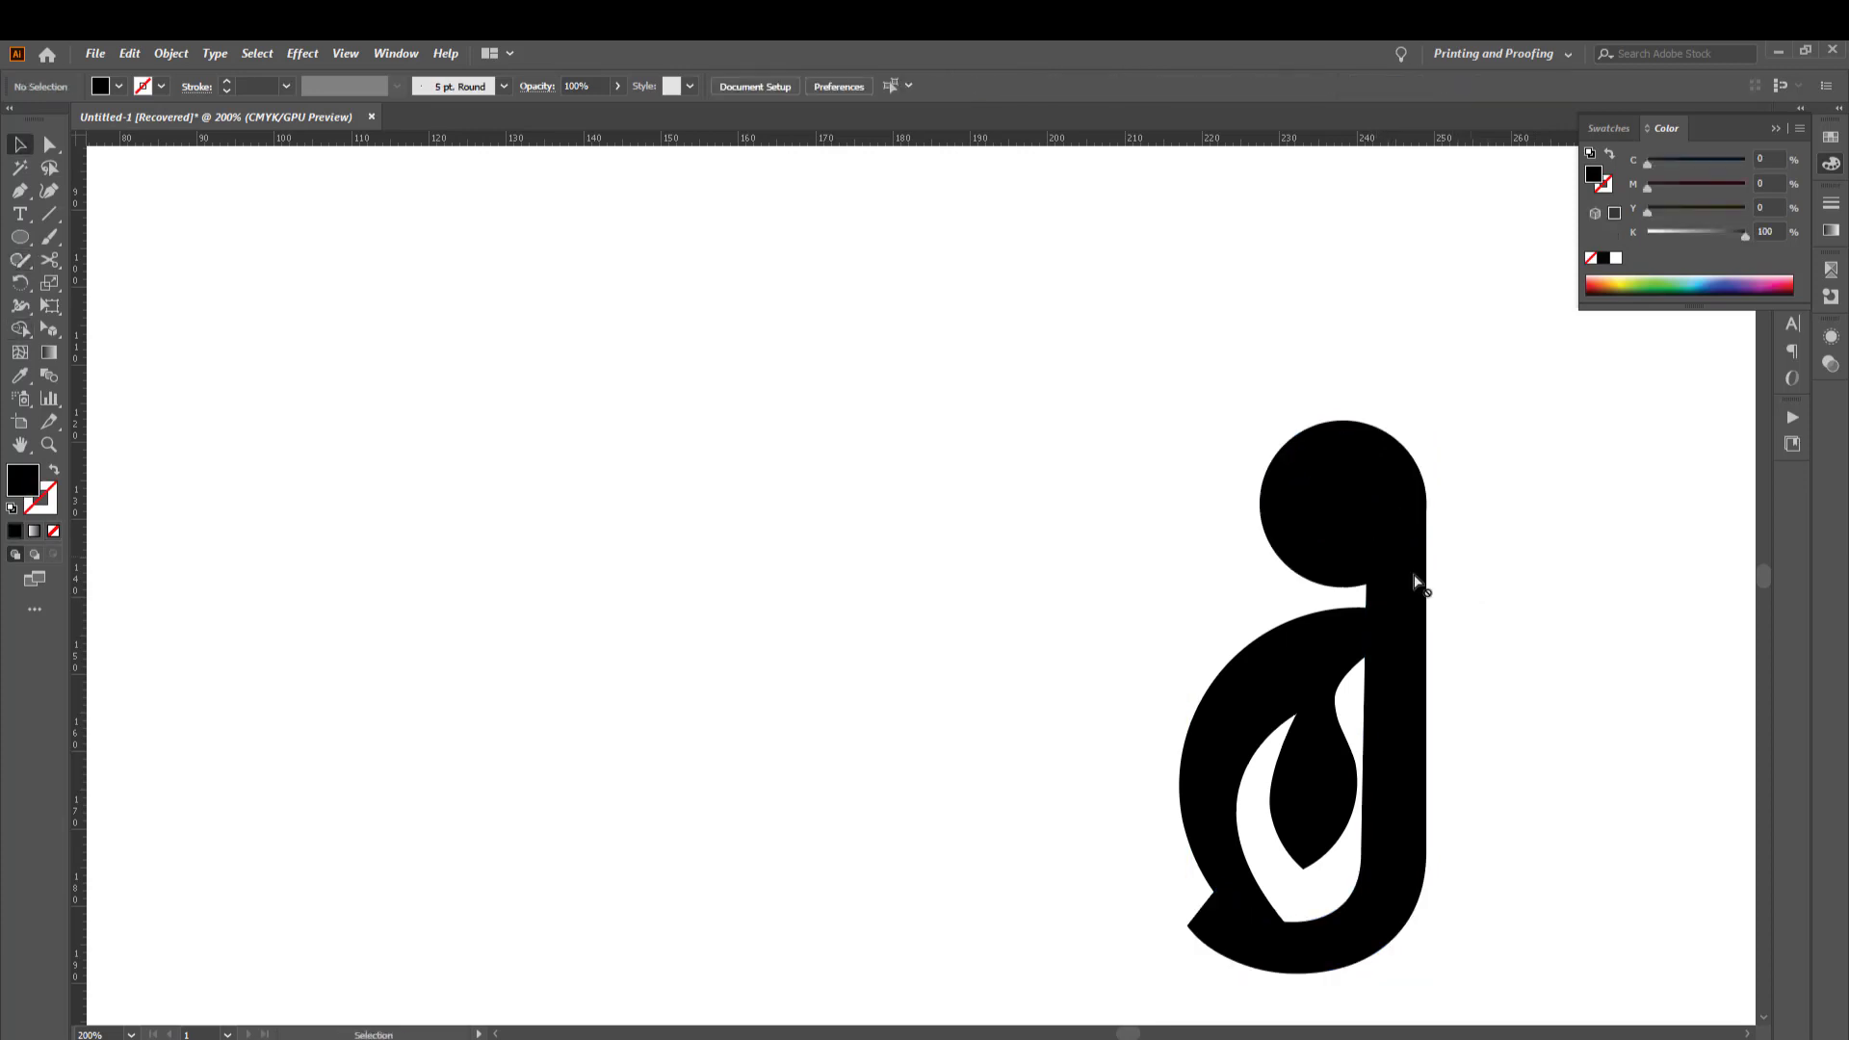
Add a 2 mm offset path around the g's lower bowl, then select the whole glyph
{"action": "left_click", "coordinate": [1341, 742]}
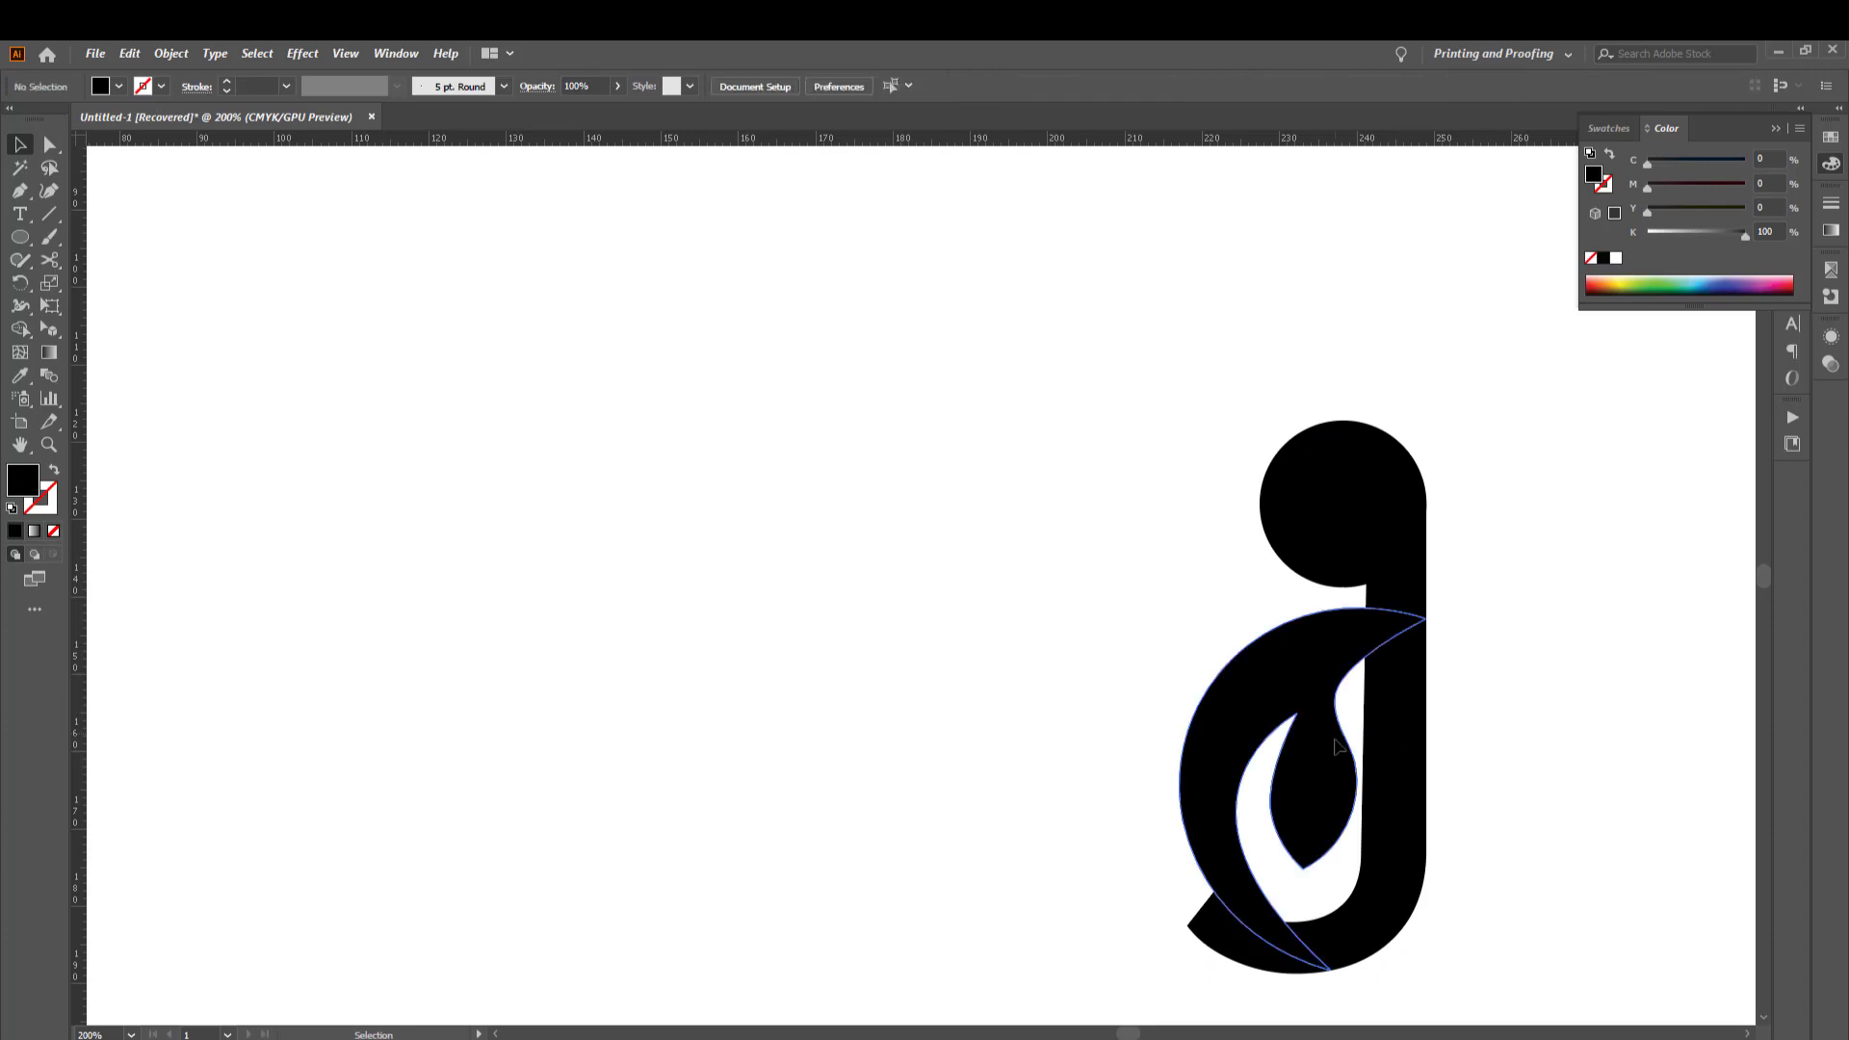
{"action": "left_click", "coordinate": [169, 56]}
{"action": "mouse_move", "coordinate": [193, 511]}
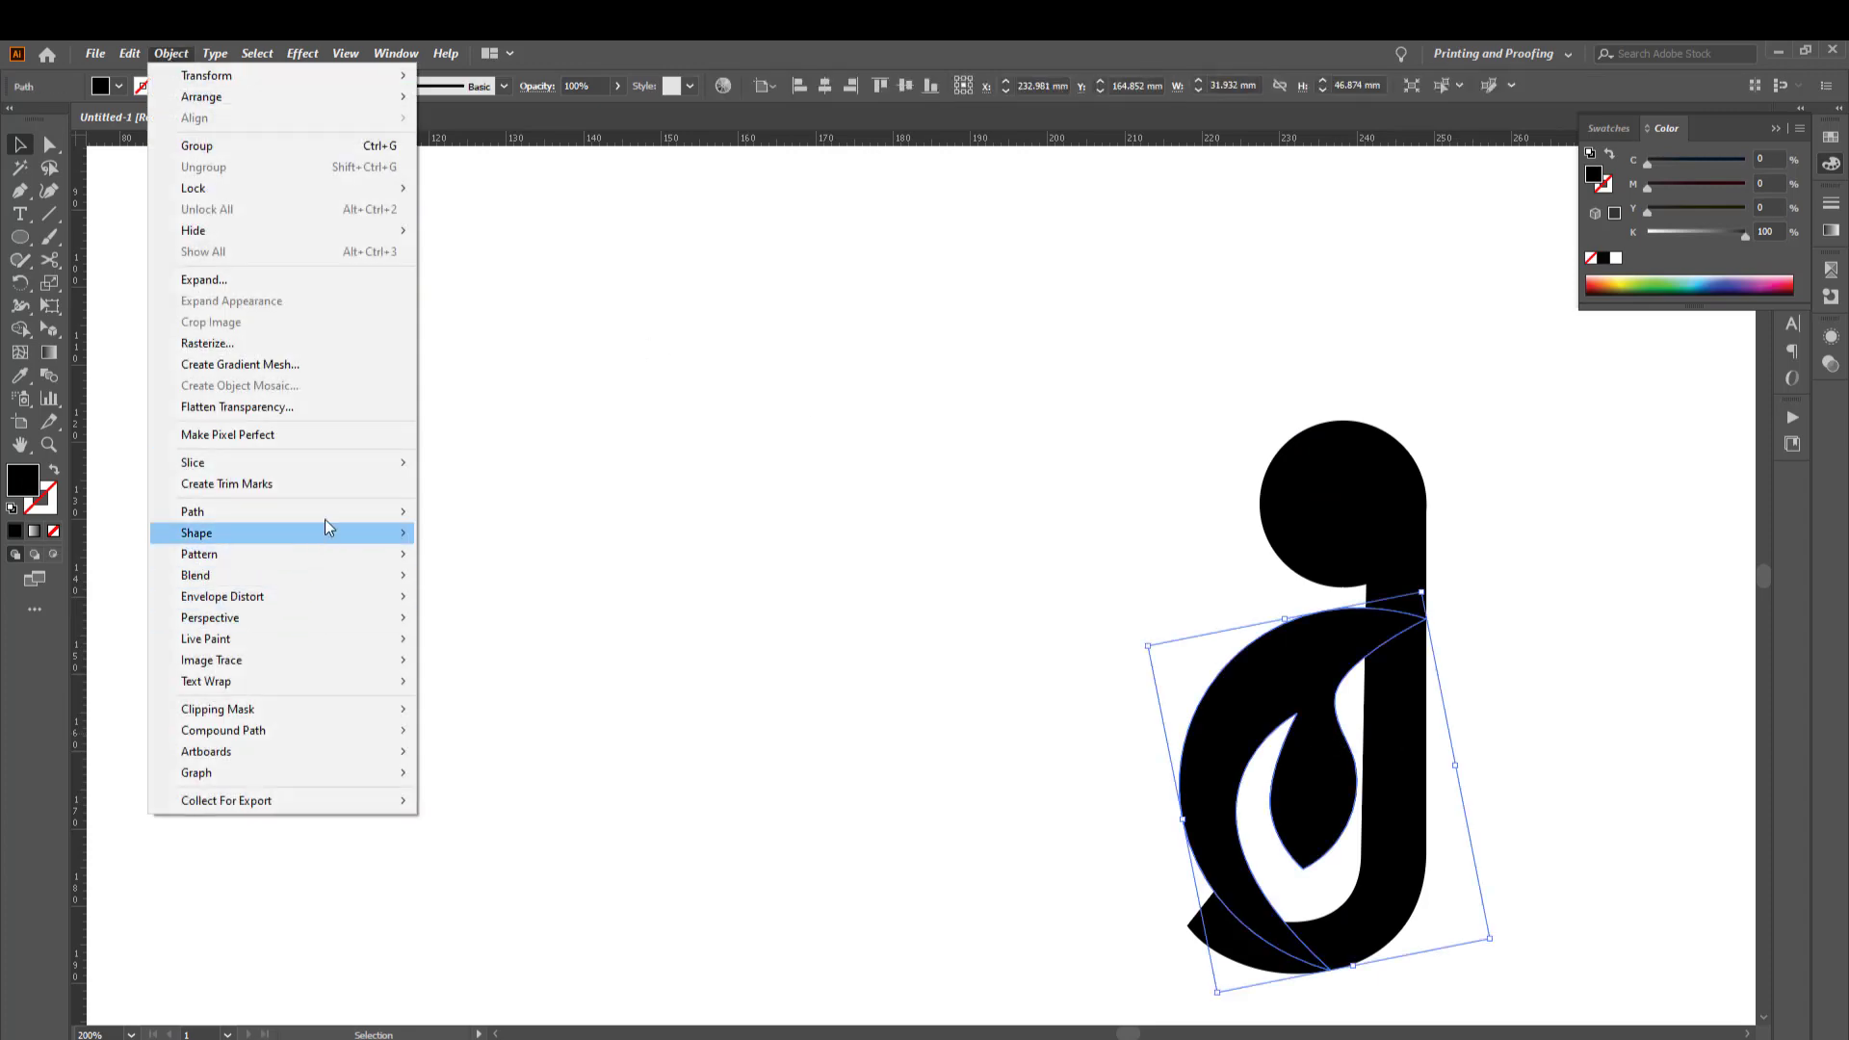
{"action": "left_click", "coordinate": [508, 582]}
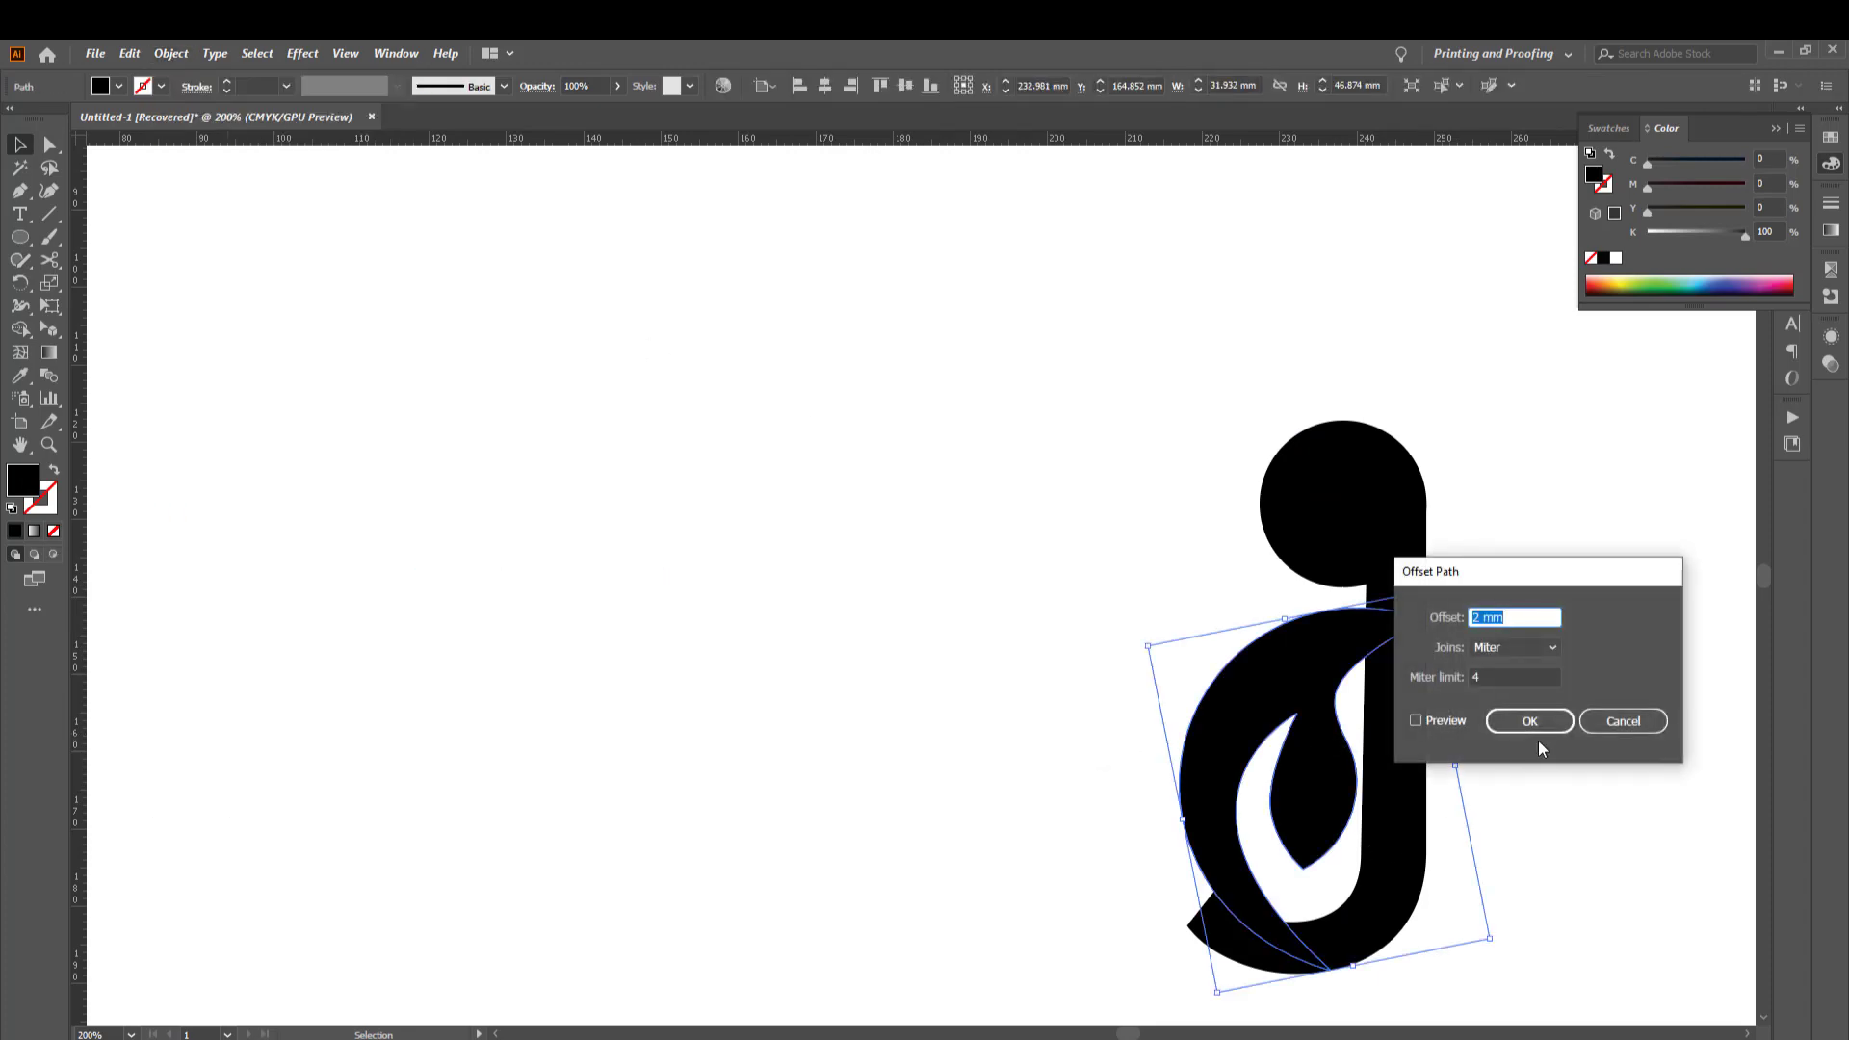
{"action": "left_click", "coordinate": [1435, 721]}
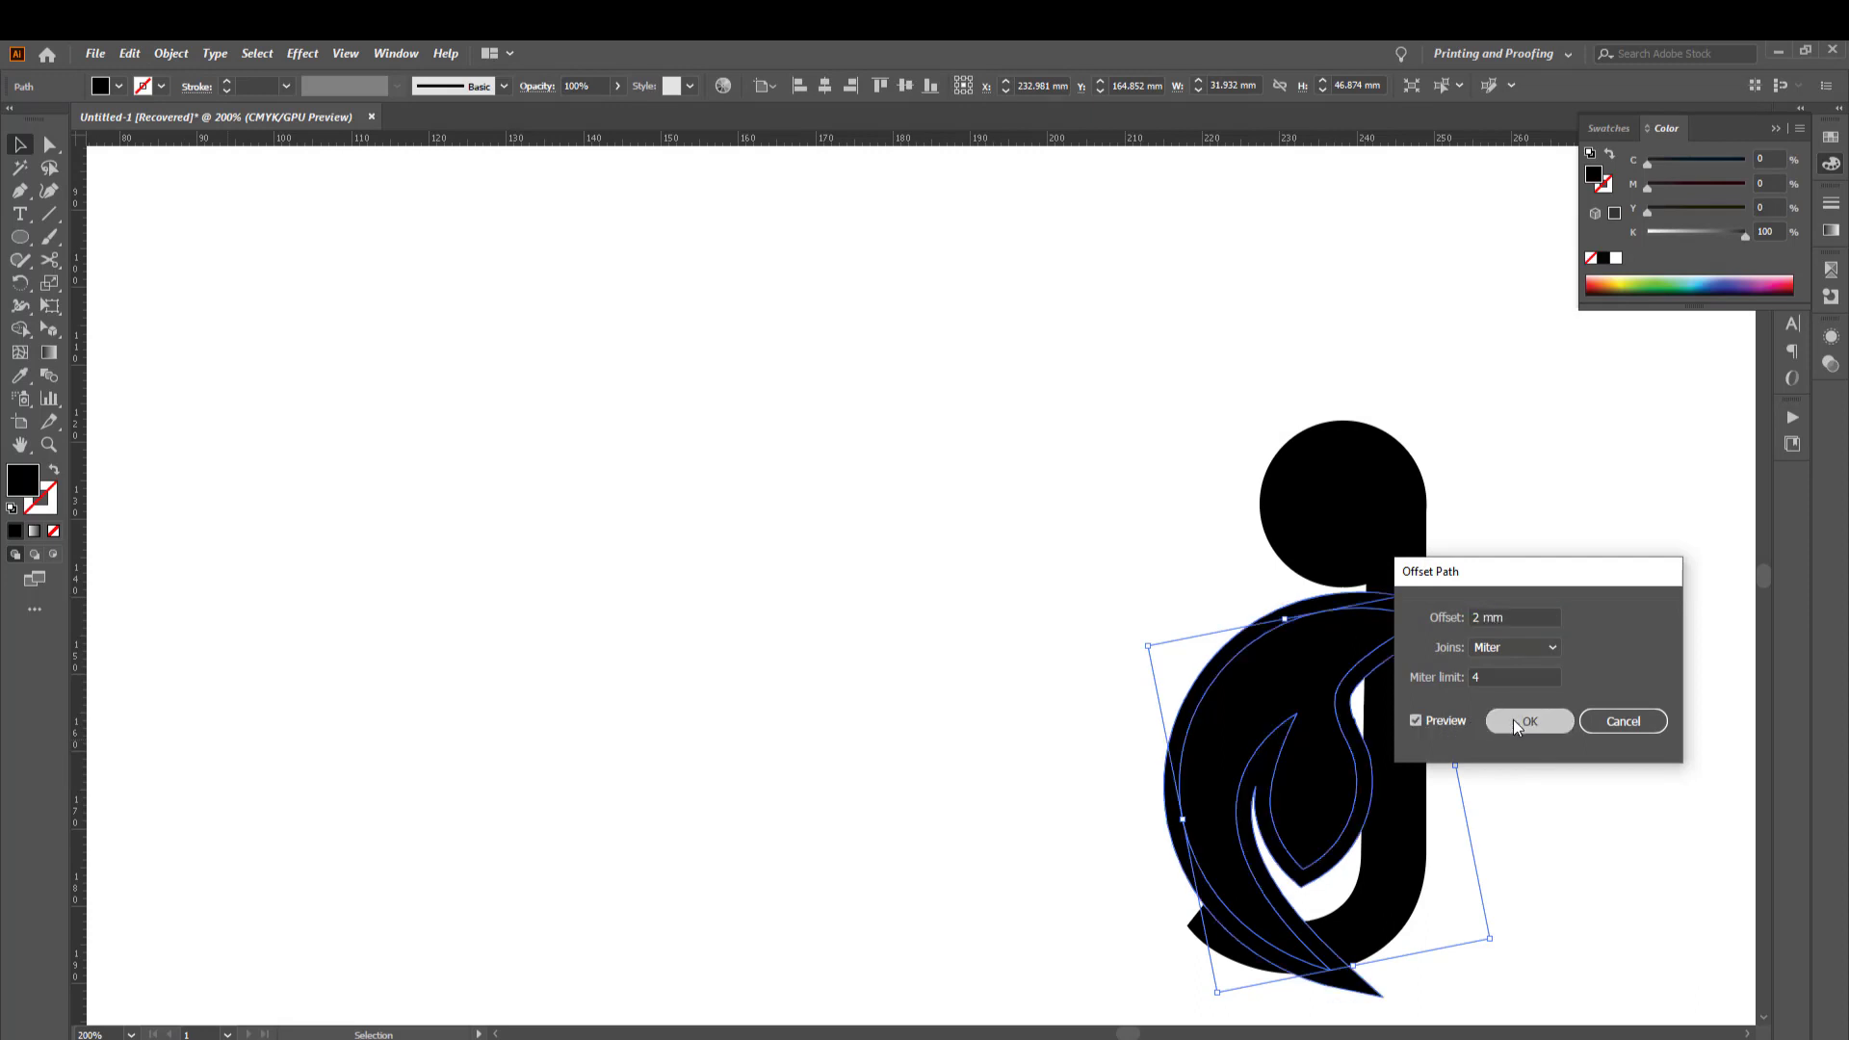
{"action": "left_click", "coordinate": [1517, 720]}
{"action": "key", "text": "ctrl+1"}
{"action": "key", "text": "ctrl+a"}
Move the g to the artboard centre and delete its tail, outer crescent and slivers
{"action": "left_click_drag", "start_coordinate": [1220, 784], "coordinate": [966, 577]}
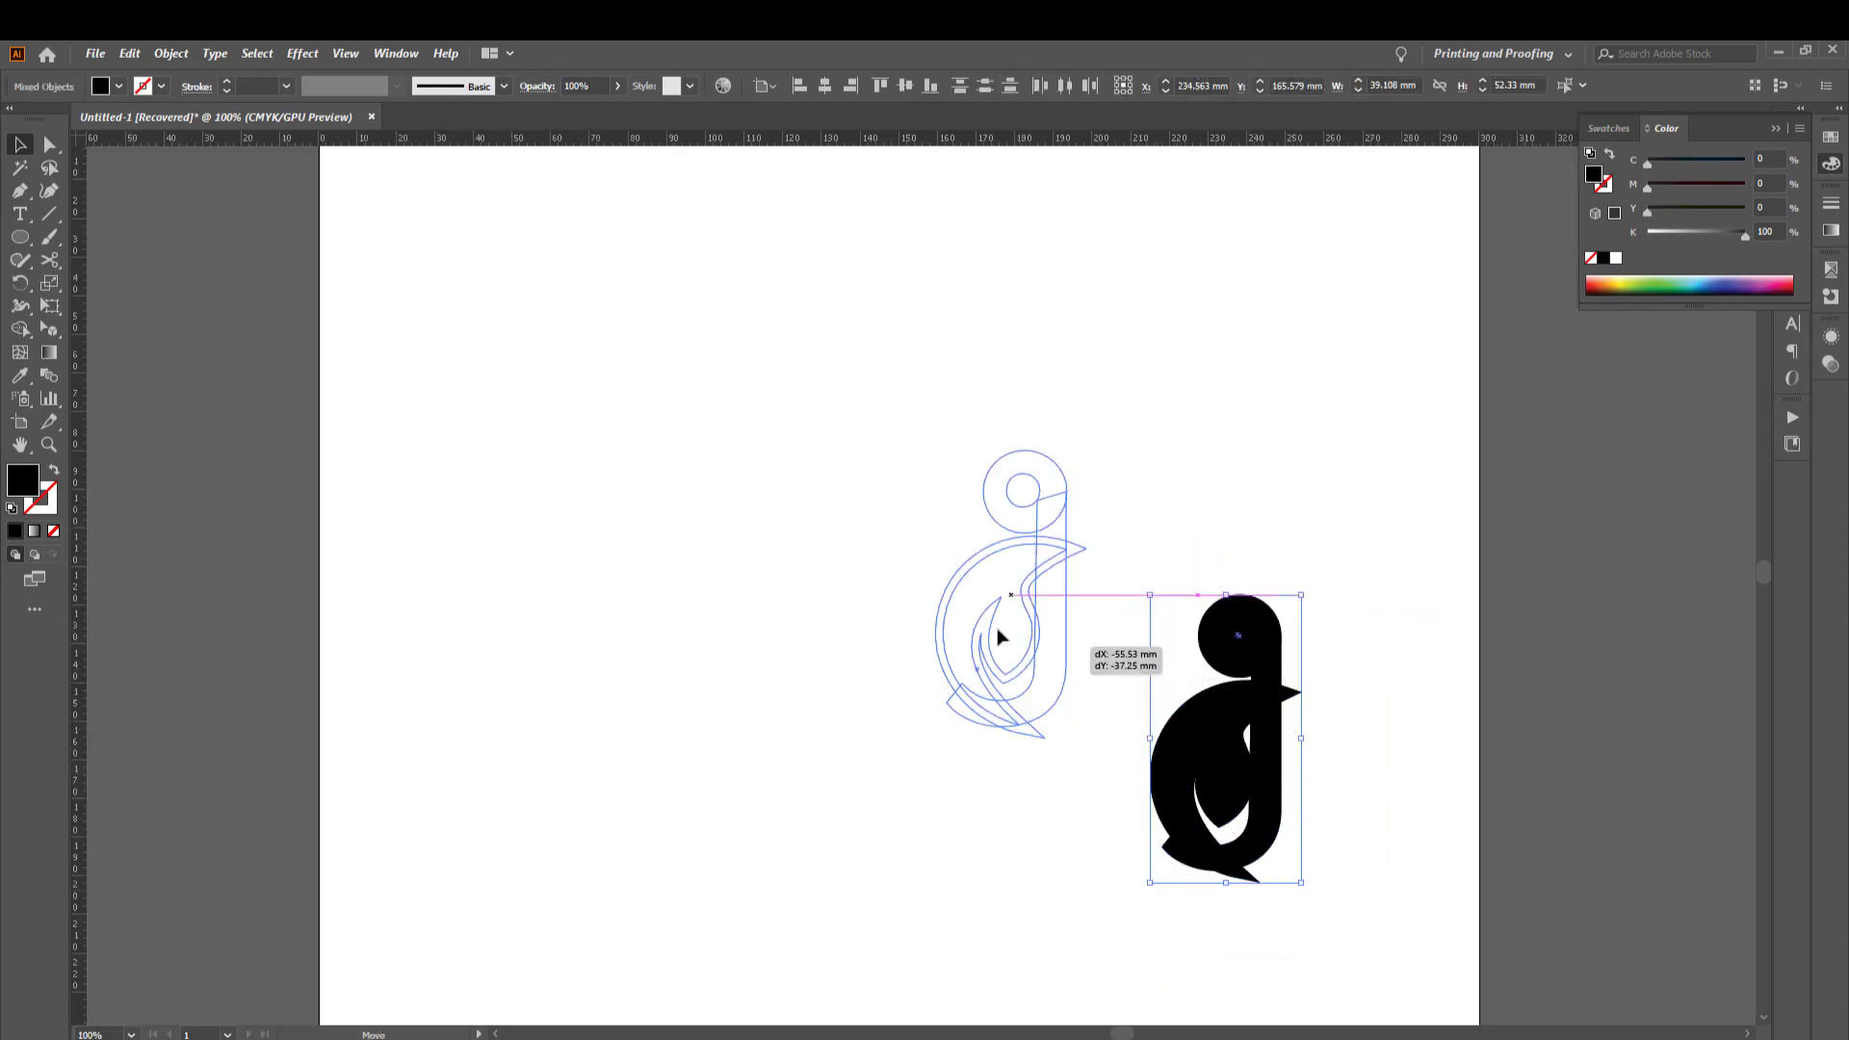
{"action": "key", "text": "ctrl+plus"}
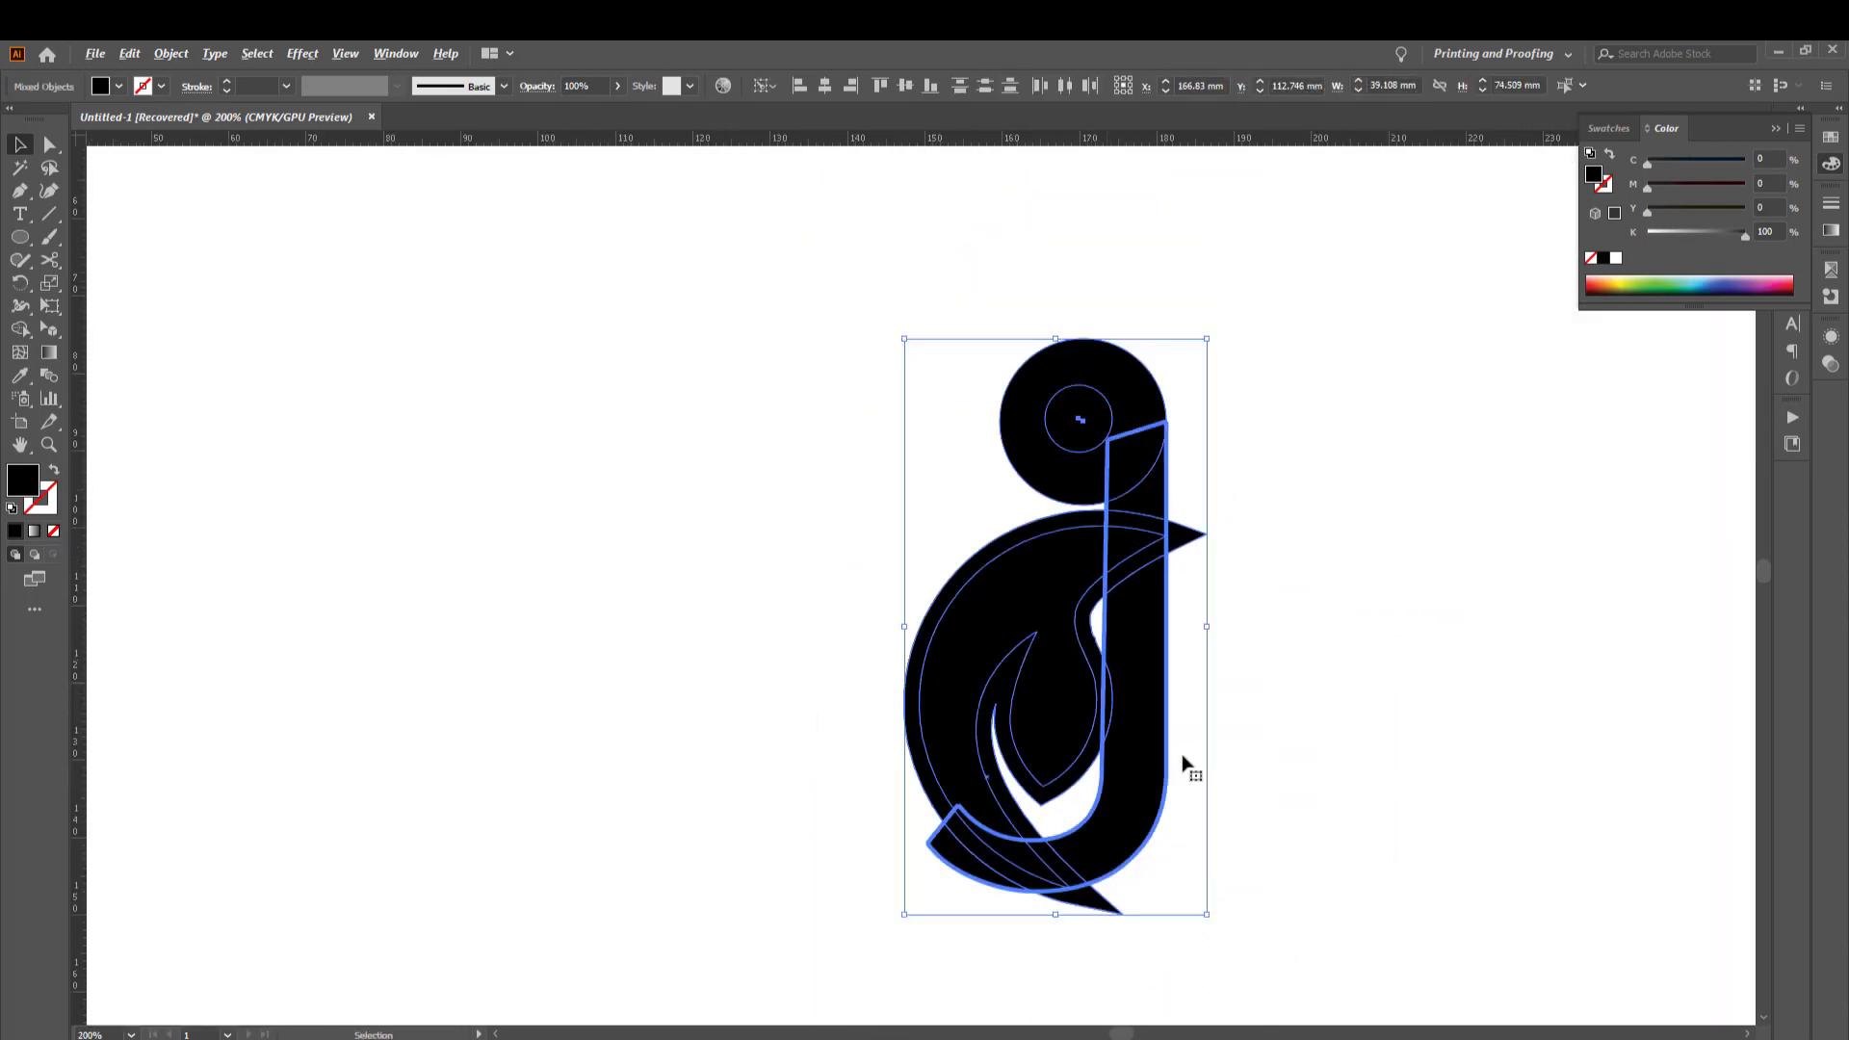
{"action": "key", "text": "shift+m"}
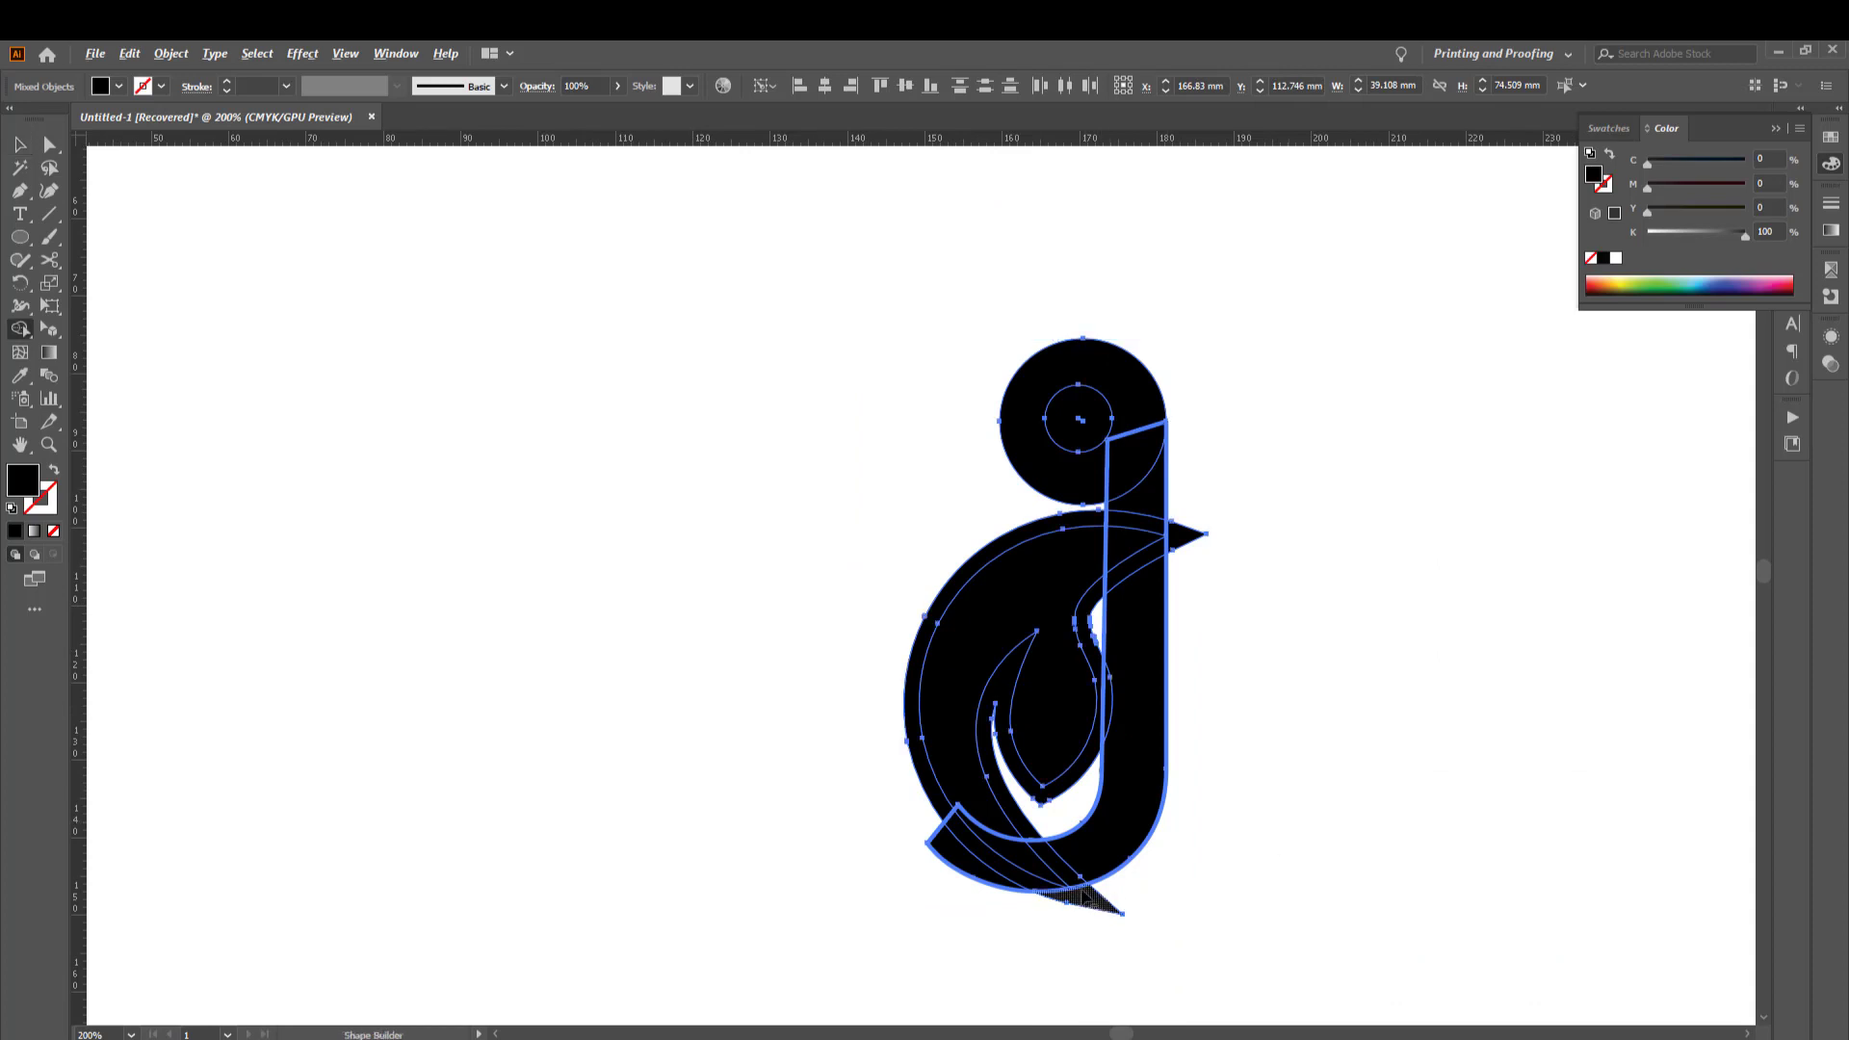
{"action": "left_click", "coordinate": [1083, 901], "text": "alt"}
{"action": "scroll", "coordinate": [1005, 867], "scroll_direction": "up", "scroll_amount": 2}
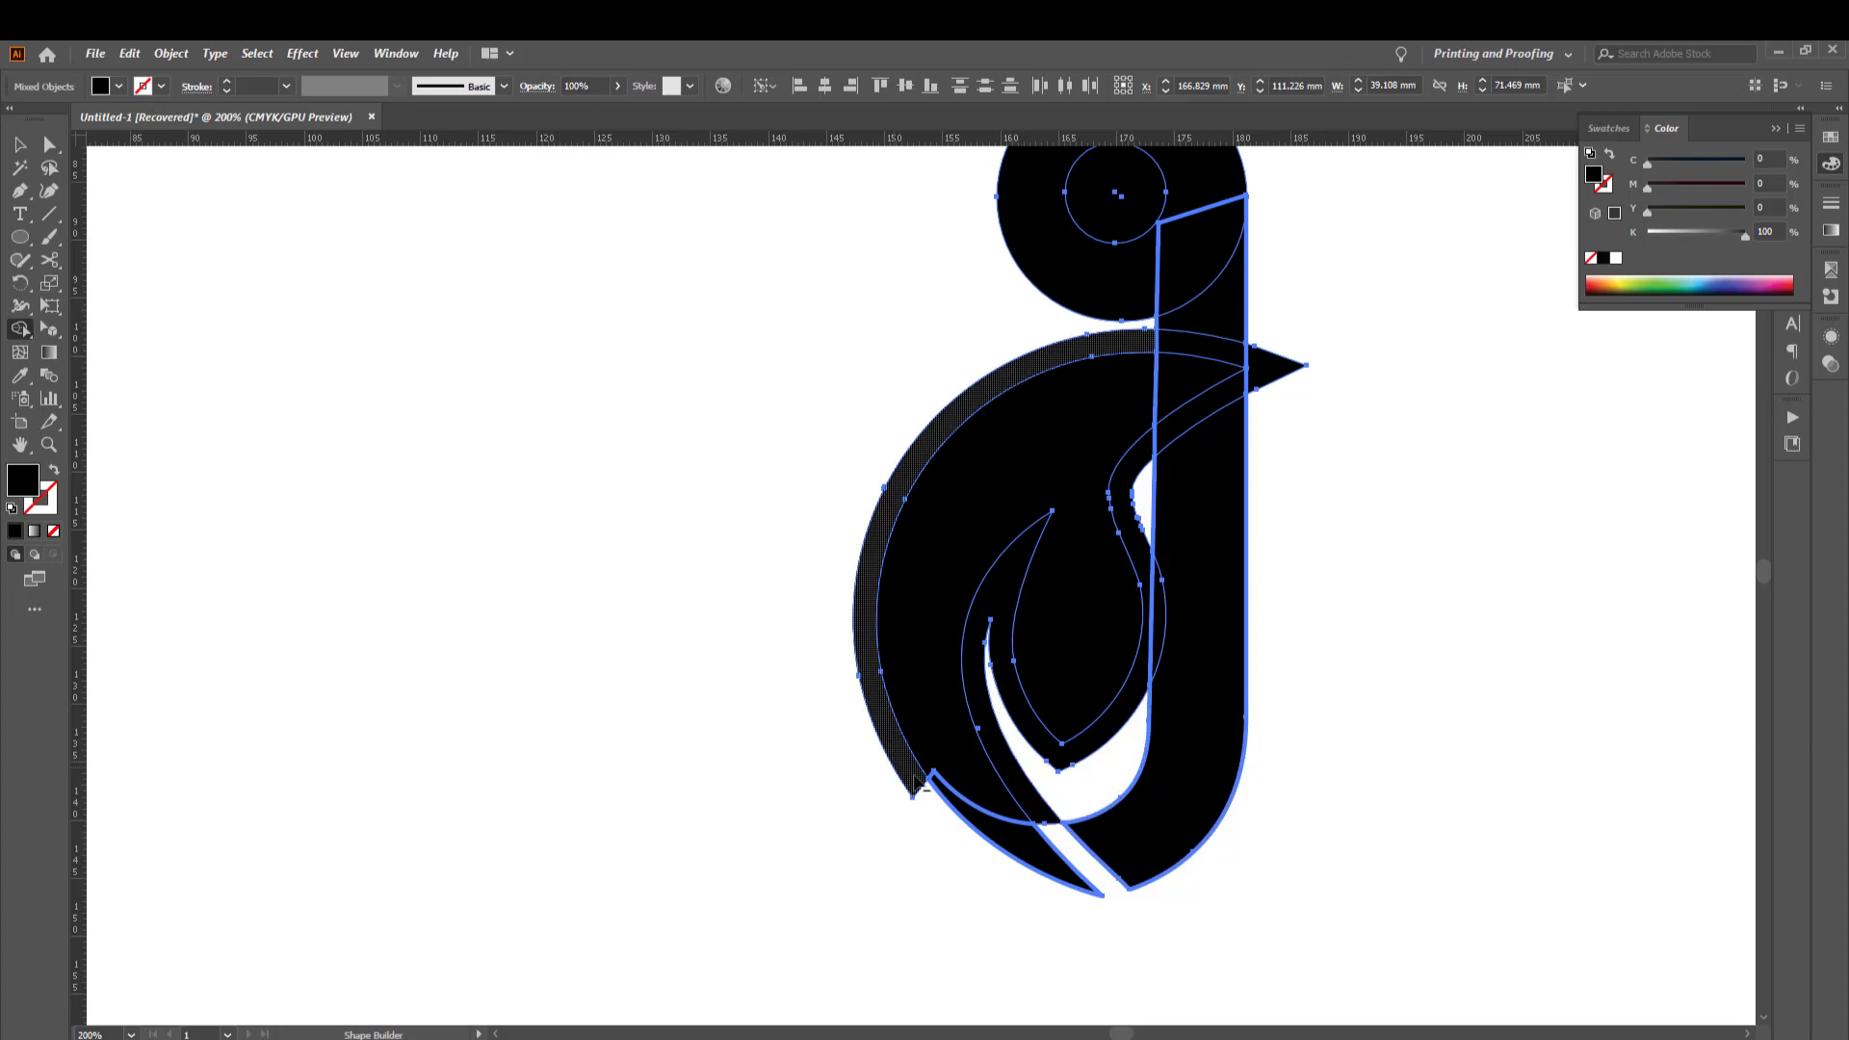
{"action": "left_click", "coordinate": [909, 780], "text": "alt"}
{"action": "left_click", "coordinate": [980, 717], "text": "alt"}
{"action": "left_click", "coordinate": [1045, 780], "text": "alt"}
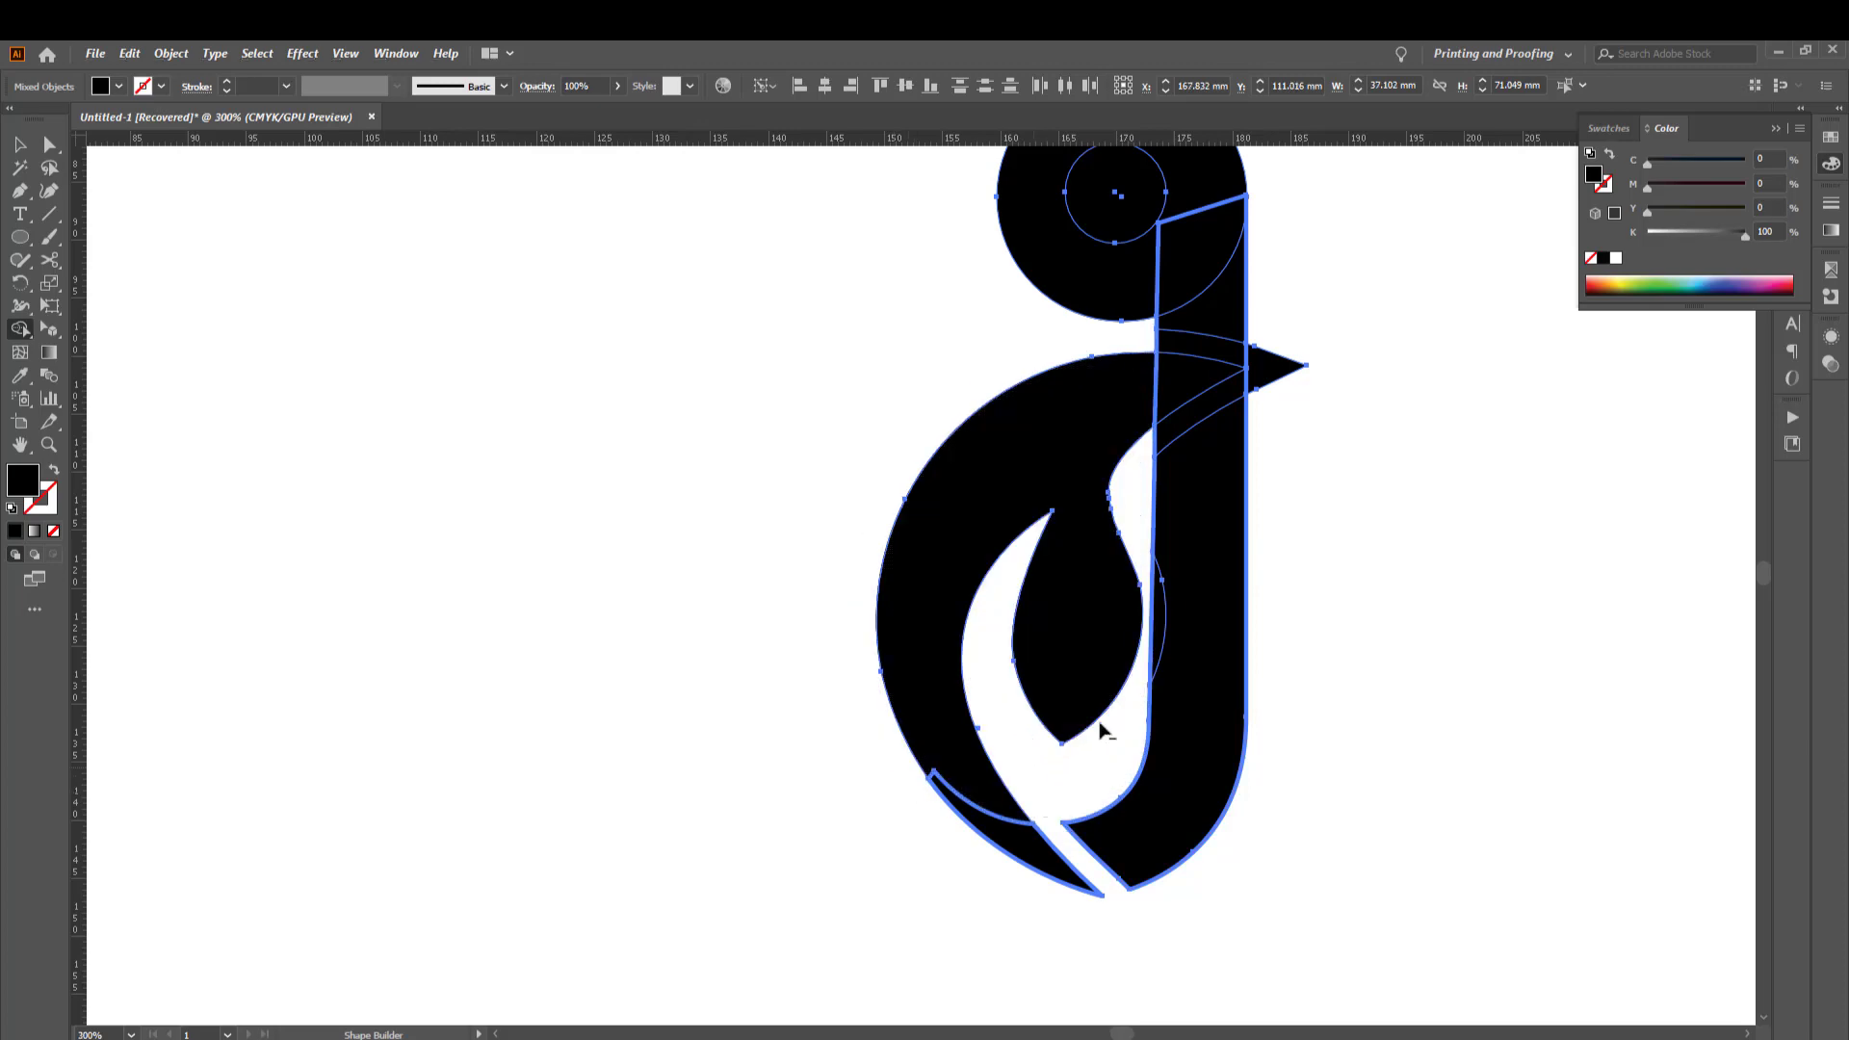
{"action": "scroll", "coordinate": [1156, 592], "scroll_direction": "up", "scroll_amount": 2}
{"action": "scroll", "coordinate": [1148, 652], "scroll_direction": "down", "scroll_amount": 2}
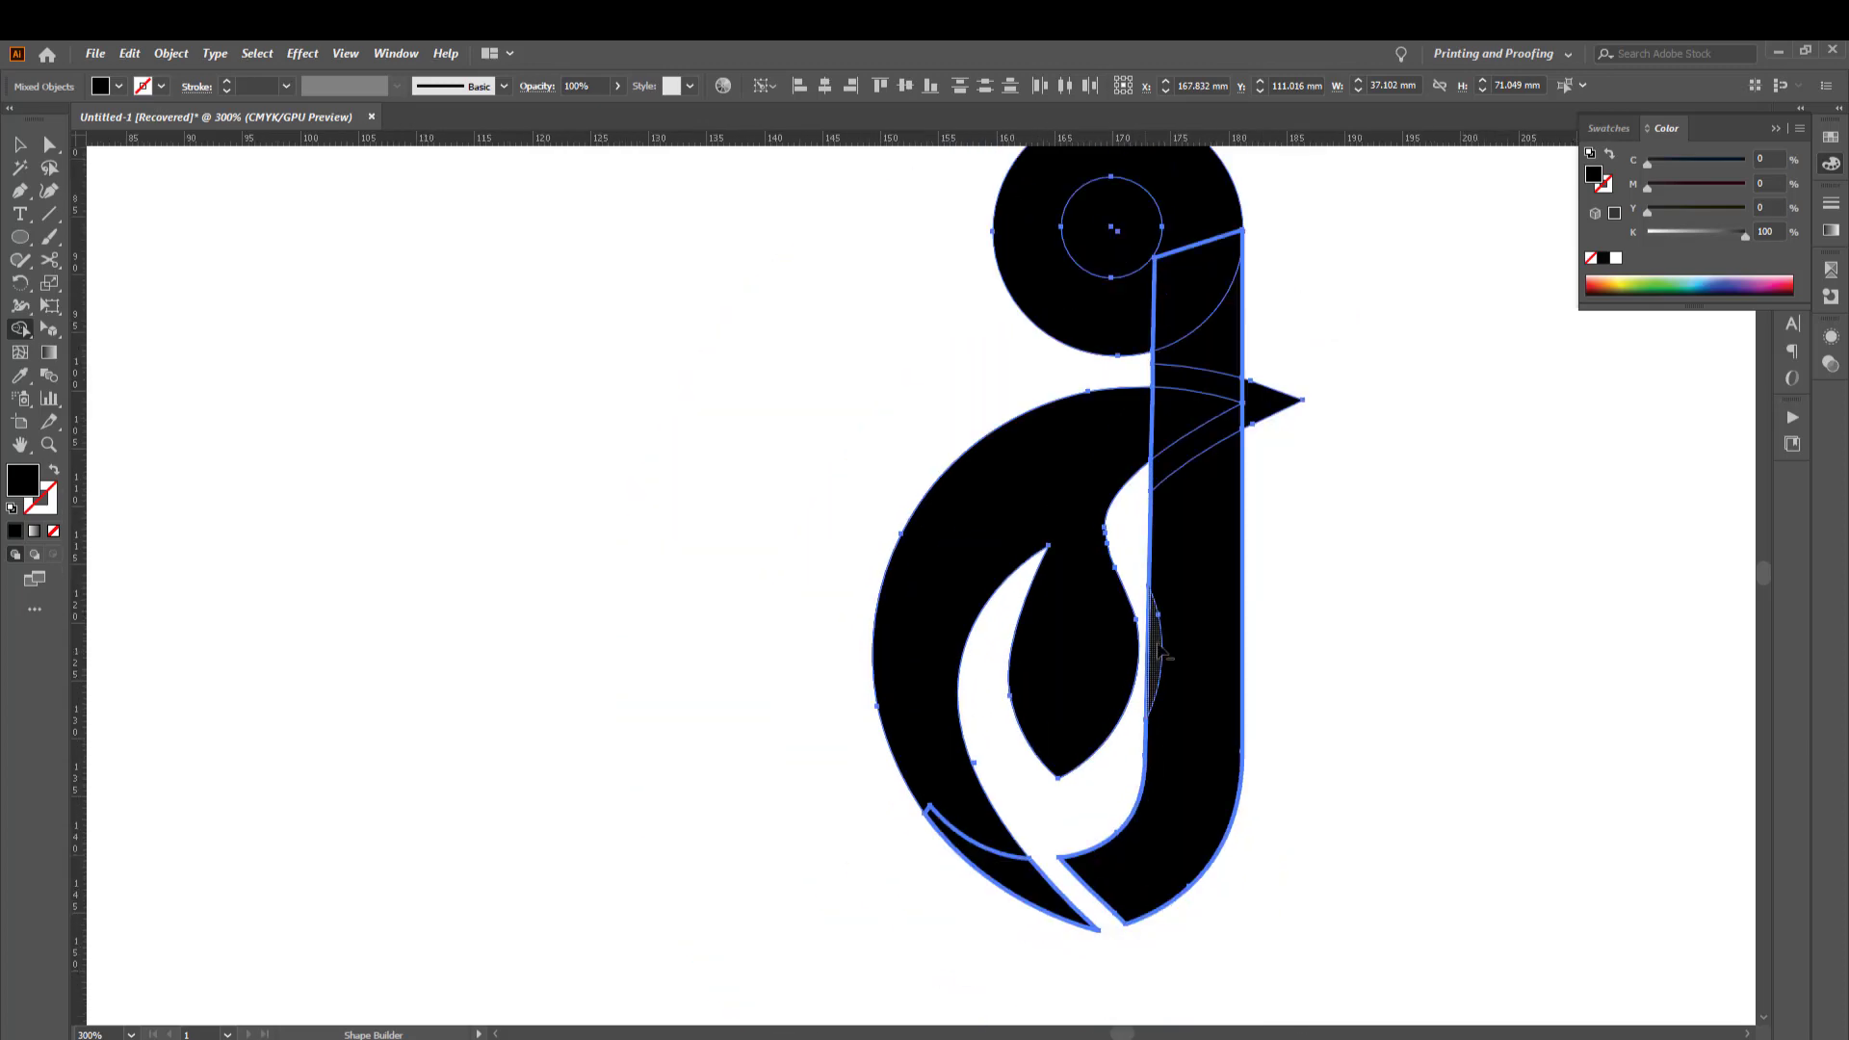
Remove the diagonal and horizontal bands across the stem and punch a hole in the top circle
{"action": "left_click", "coordinate": [1234, 430], "text": "alt"}
{"action": "left_click", "coordinate": [1235, 390], "text": "alt"}
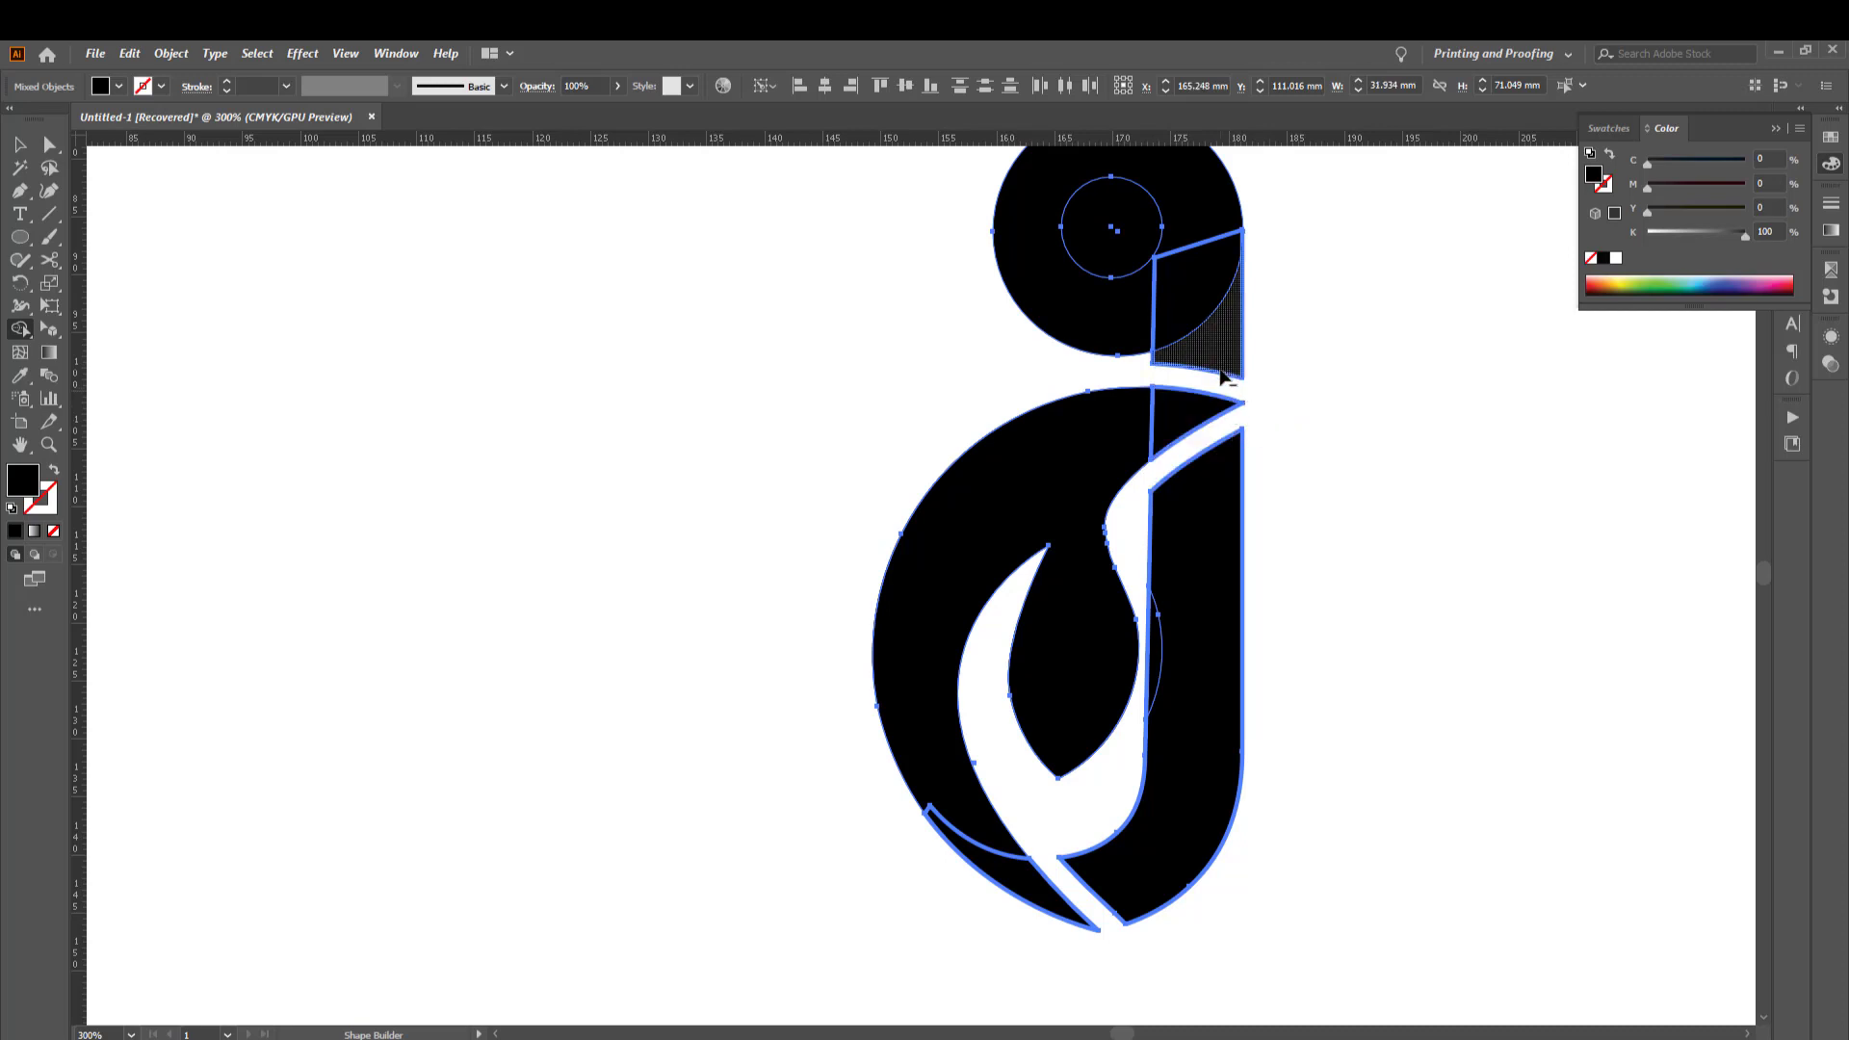
{"action": "scroll", "coordinate": [1235, 394], "scroll_direction": "down", "scroll_amount": 1}
{"action": "left_click", "coordinate": [1146, 273], "text": "alt"}
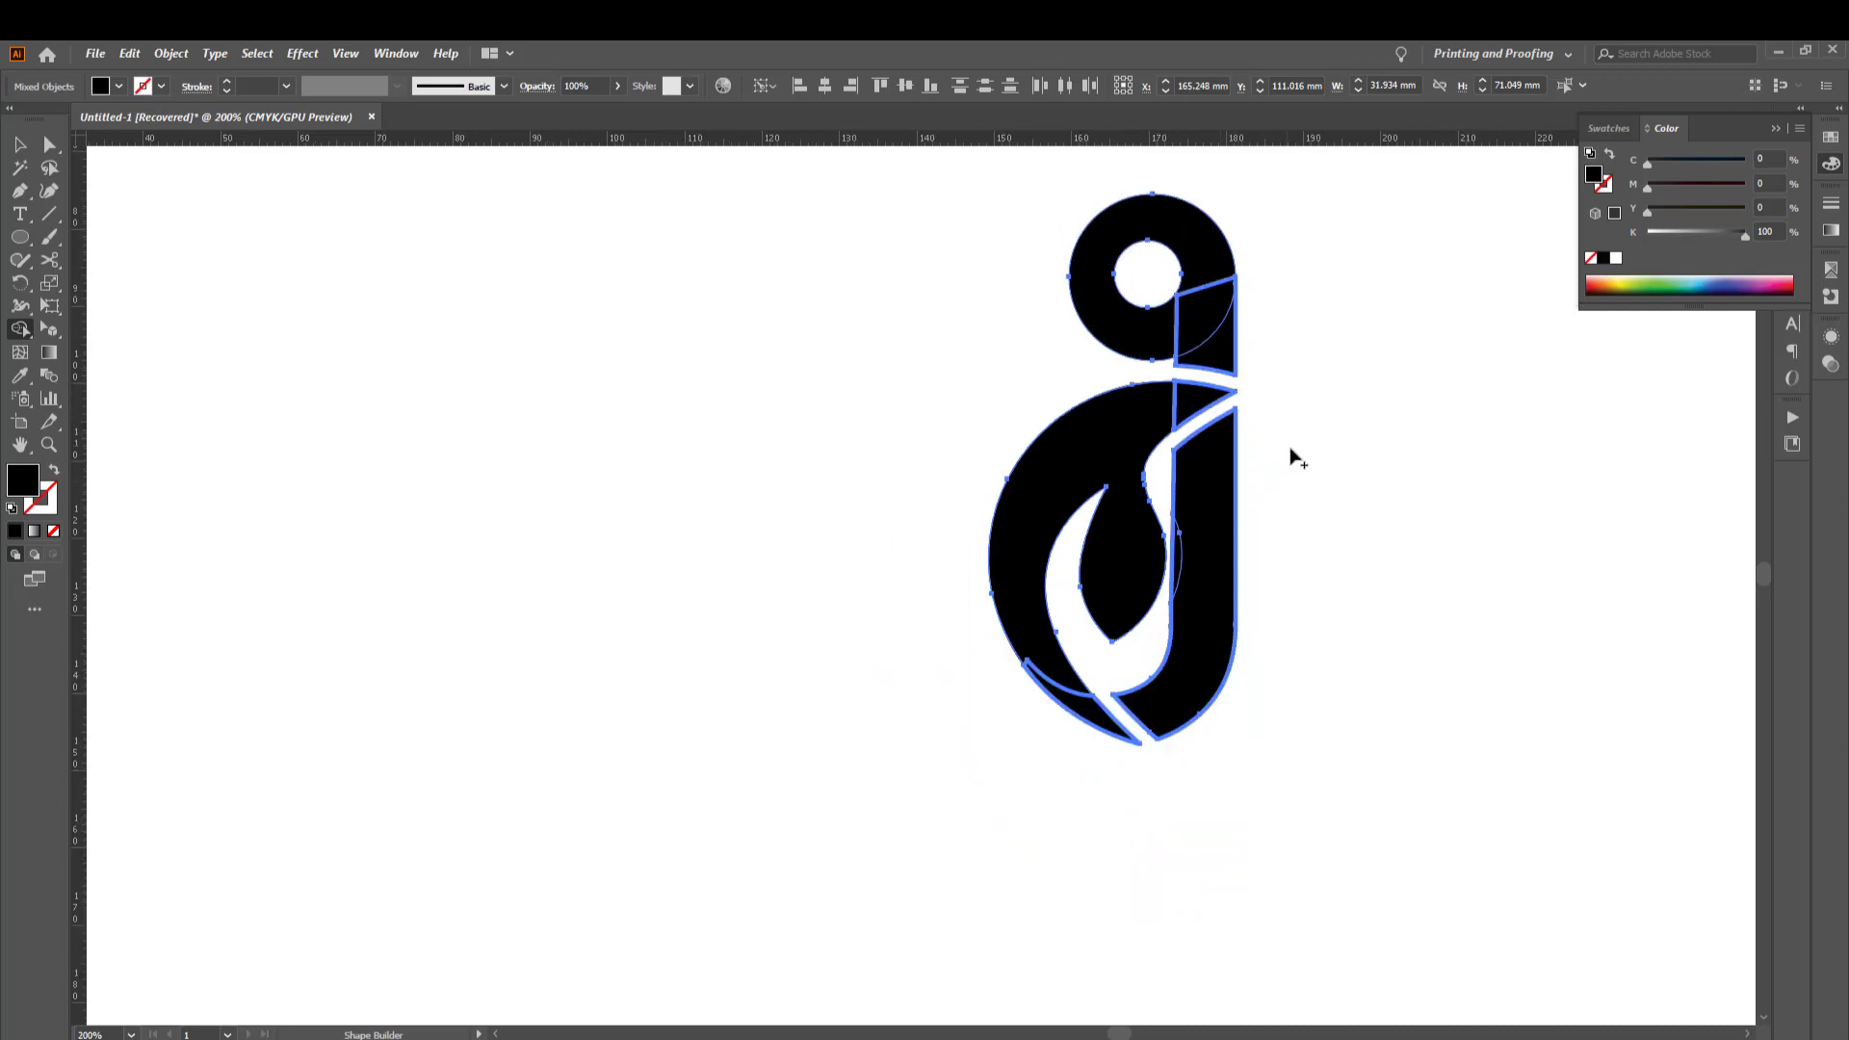
{"action": "key", "text": "v"}
{"action": "left_click", "coordinate": [1306, 518]}
Reselect all parts of the glyph for further shape building
{"action": "scroll", "coordinate": [1264, 629], "scroll_direction": "down", "scroll_amount": 2}
{"action": "left_click_drag", "start_coordinate": [1271, 386], "coordinate": [1114, 743]}
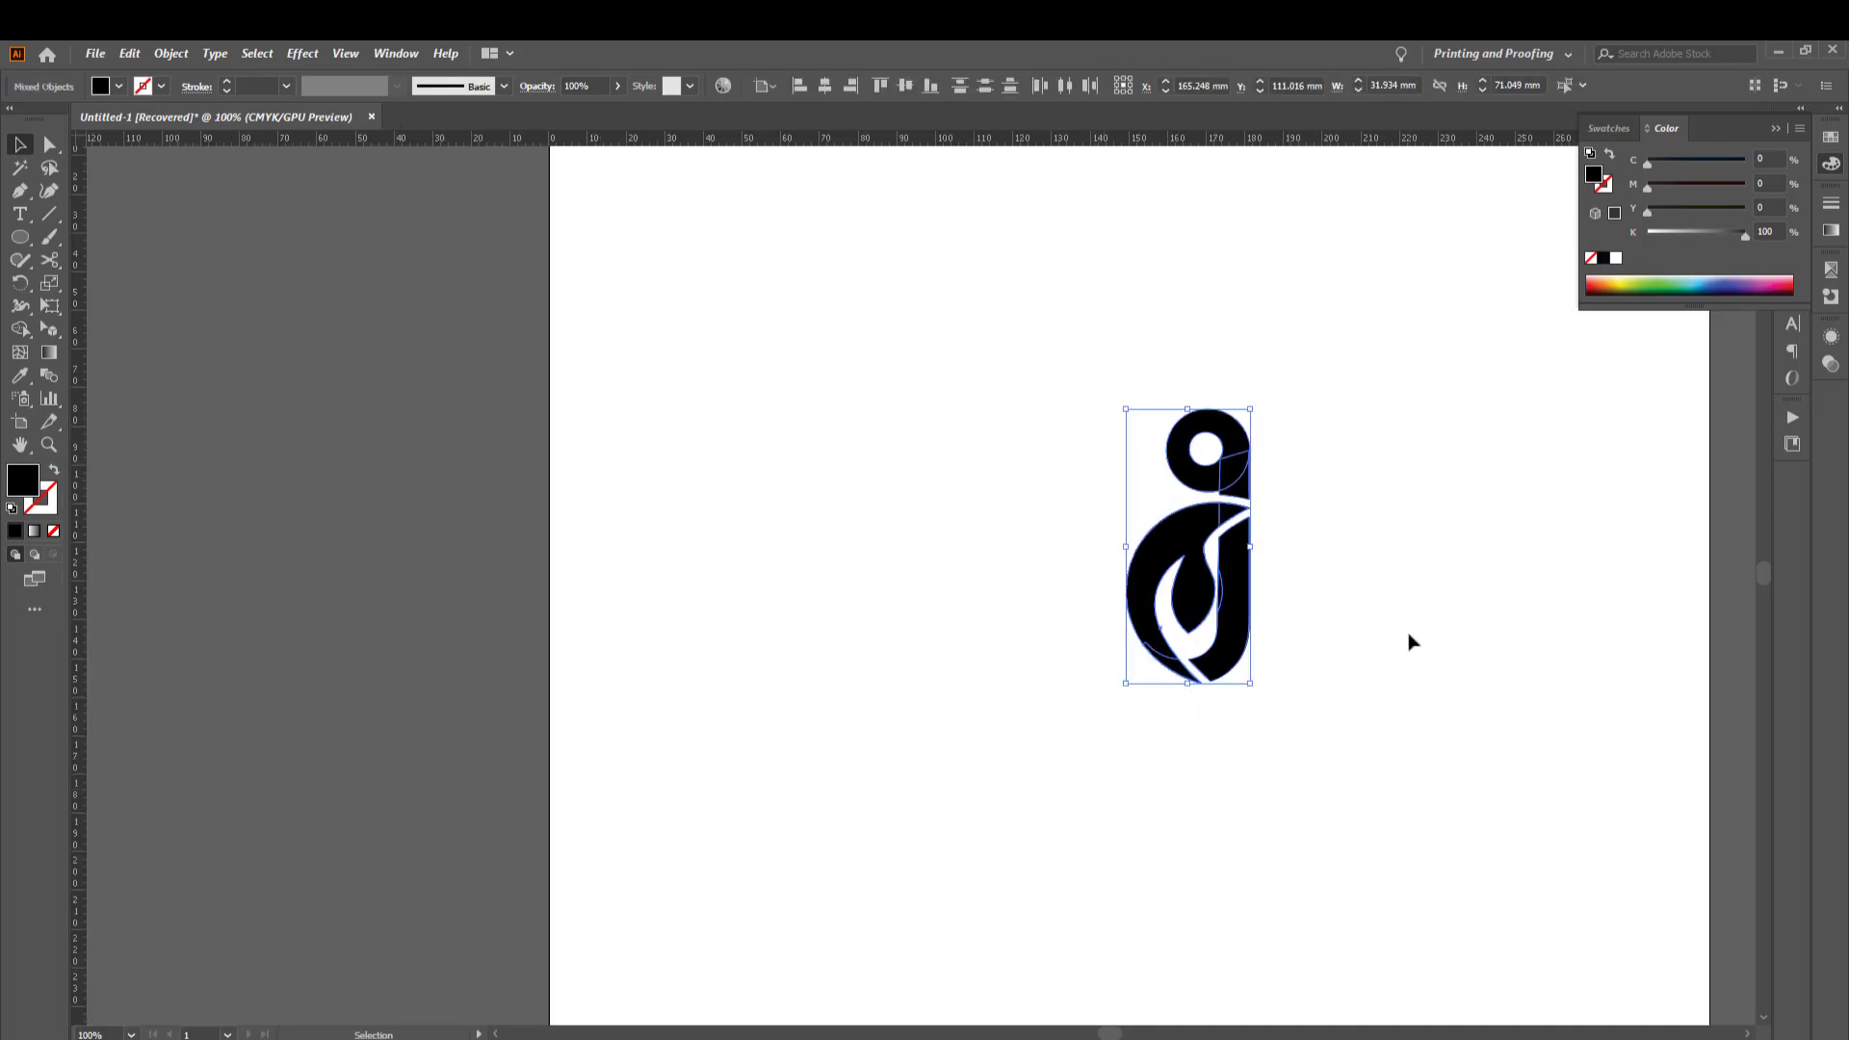
{"action": "scroll", "coordinate": [1236, 584], "scroll_direction": "up", "scroll_amount": 2}
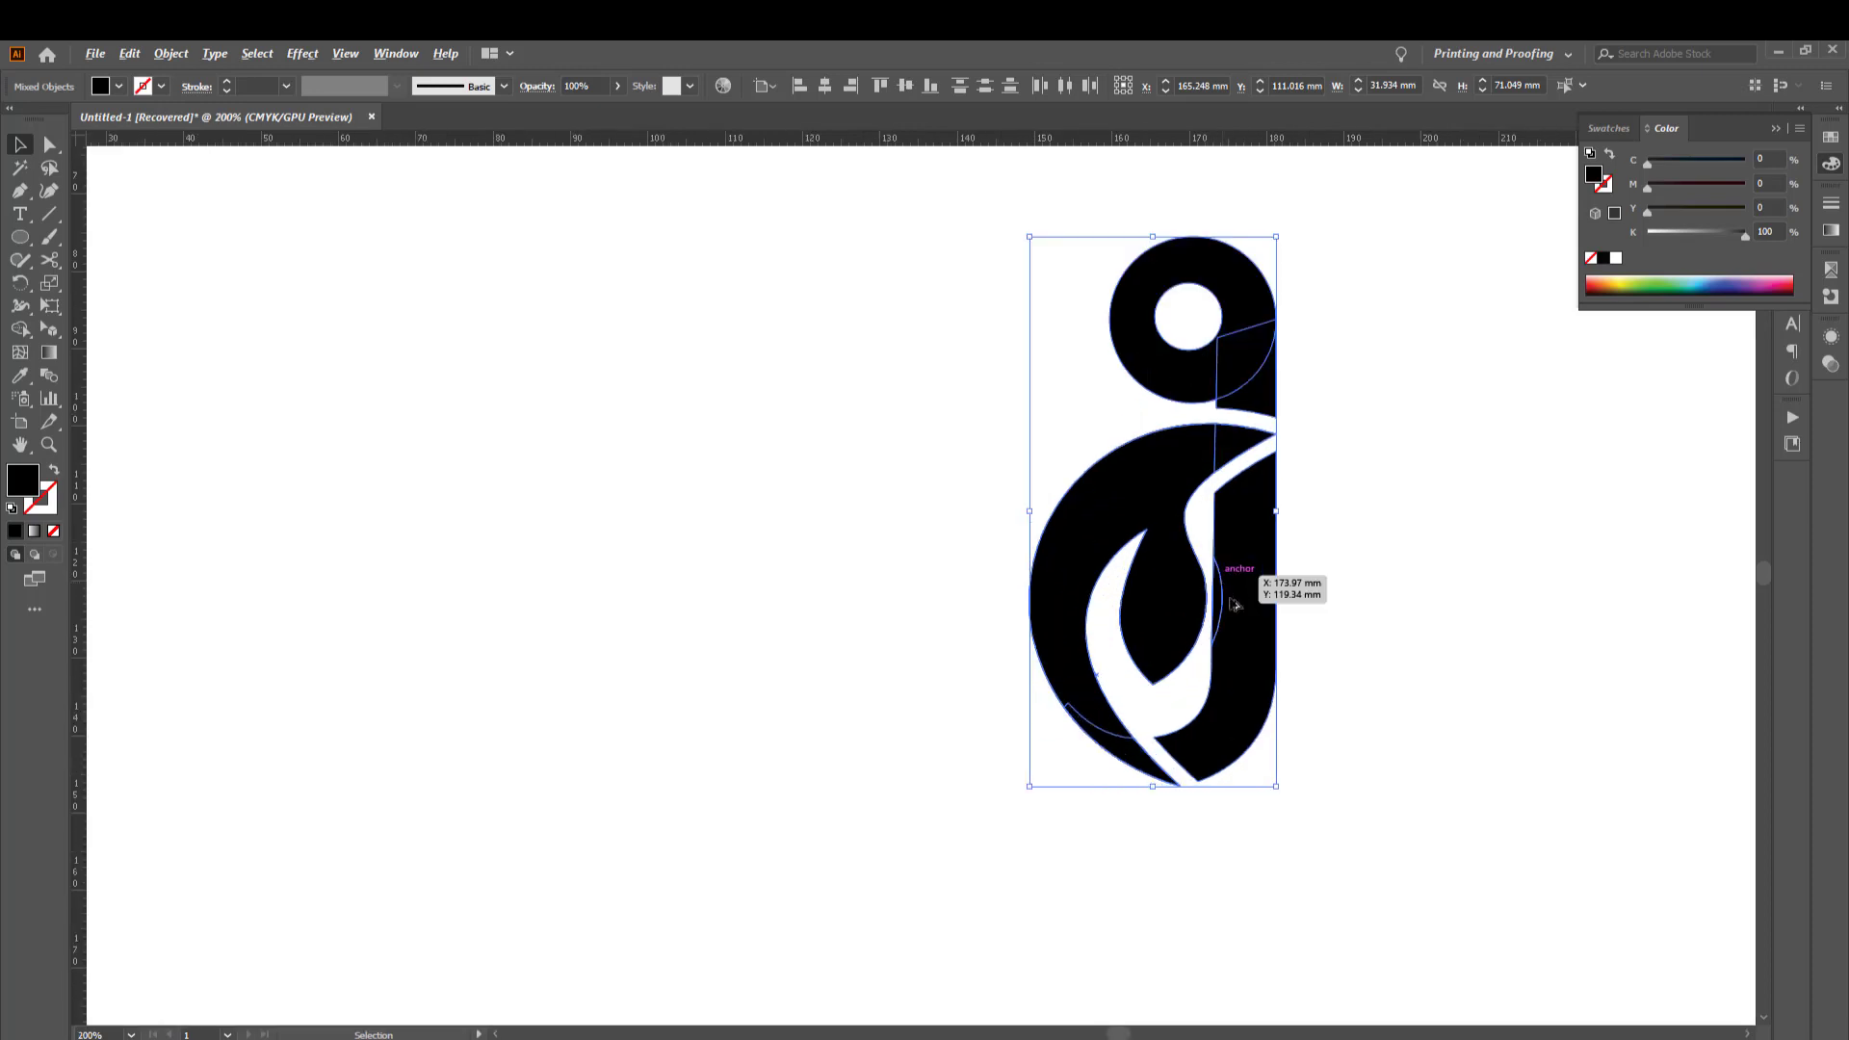
{"action": "scroll", "coordinate": [1239, 619], "scroll_direction": "up", "scroll_amount": 2}
{"action": "left_click_drag", "start_coordinate": [1555, 368], "coordinate": [1102, 802]}
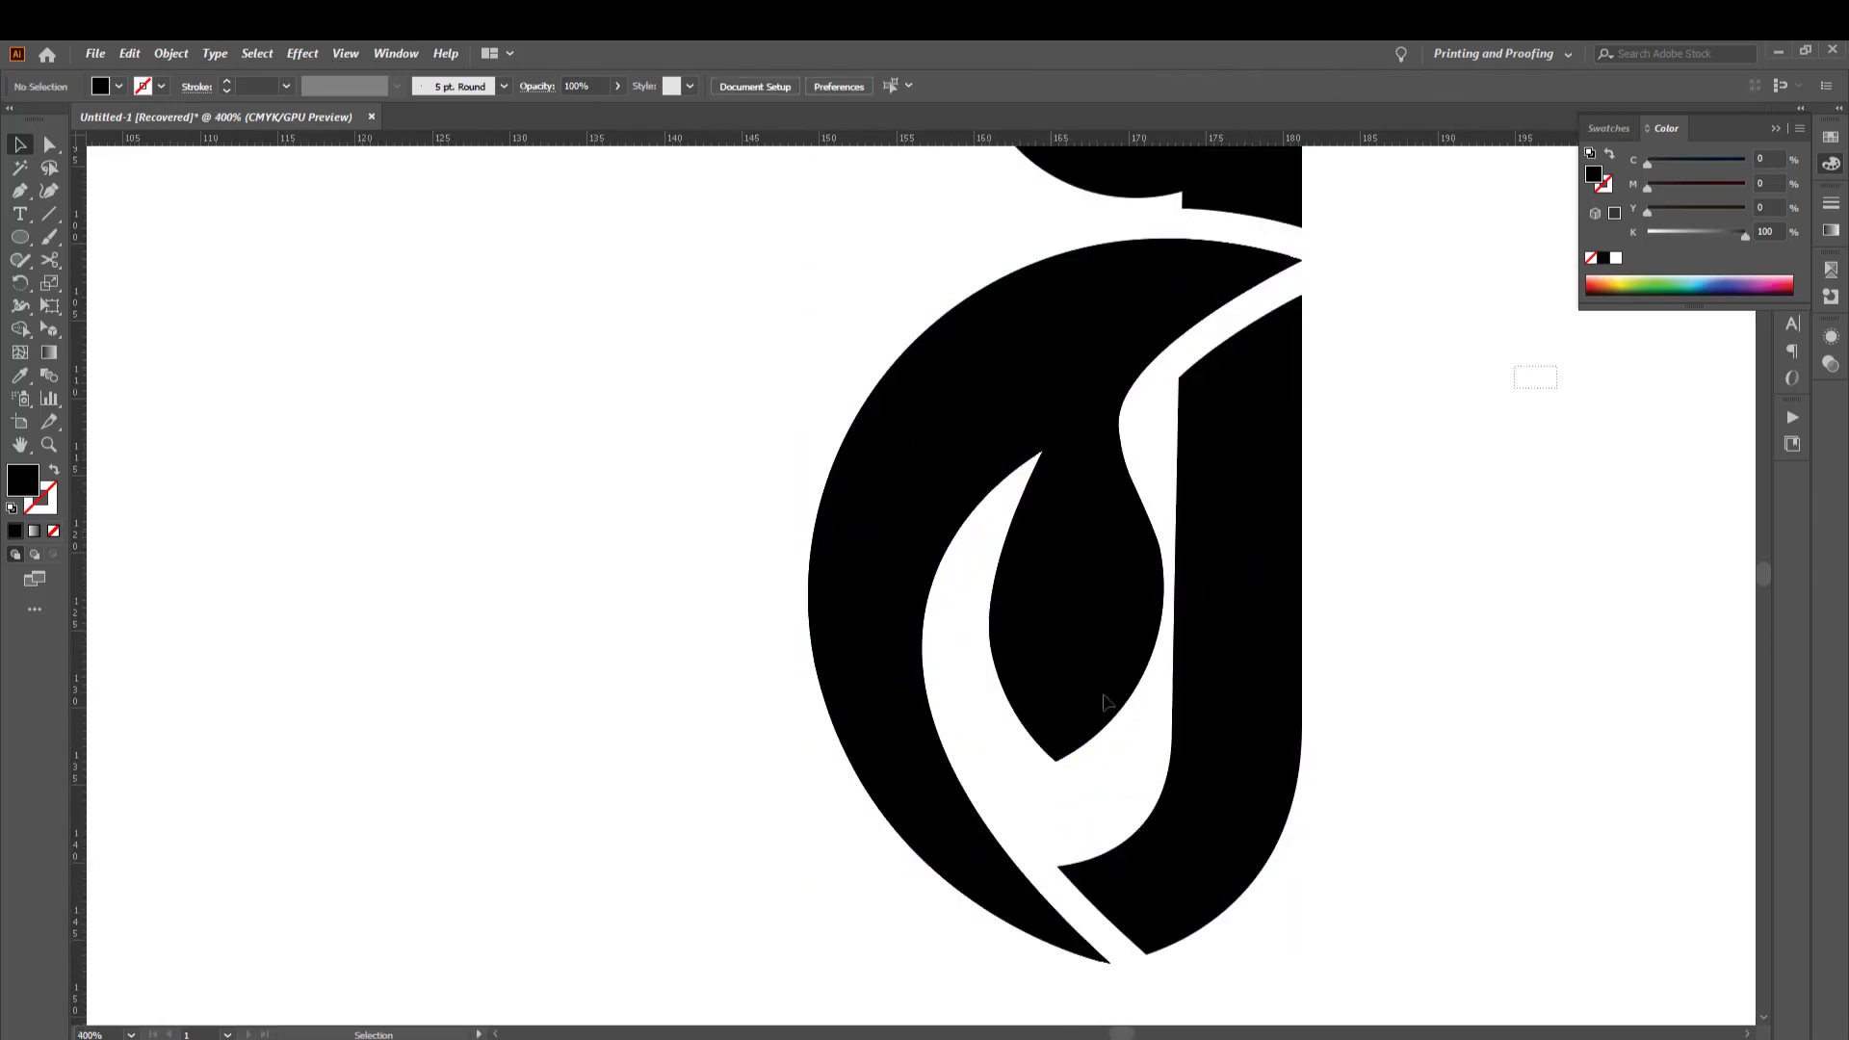
{"action": "key", "text": "shift+m"}
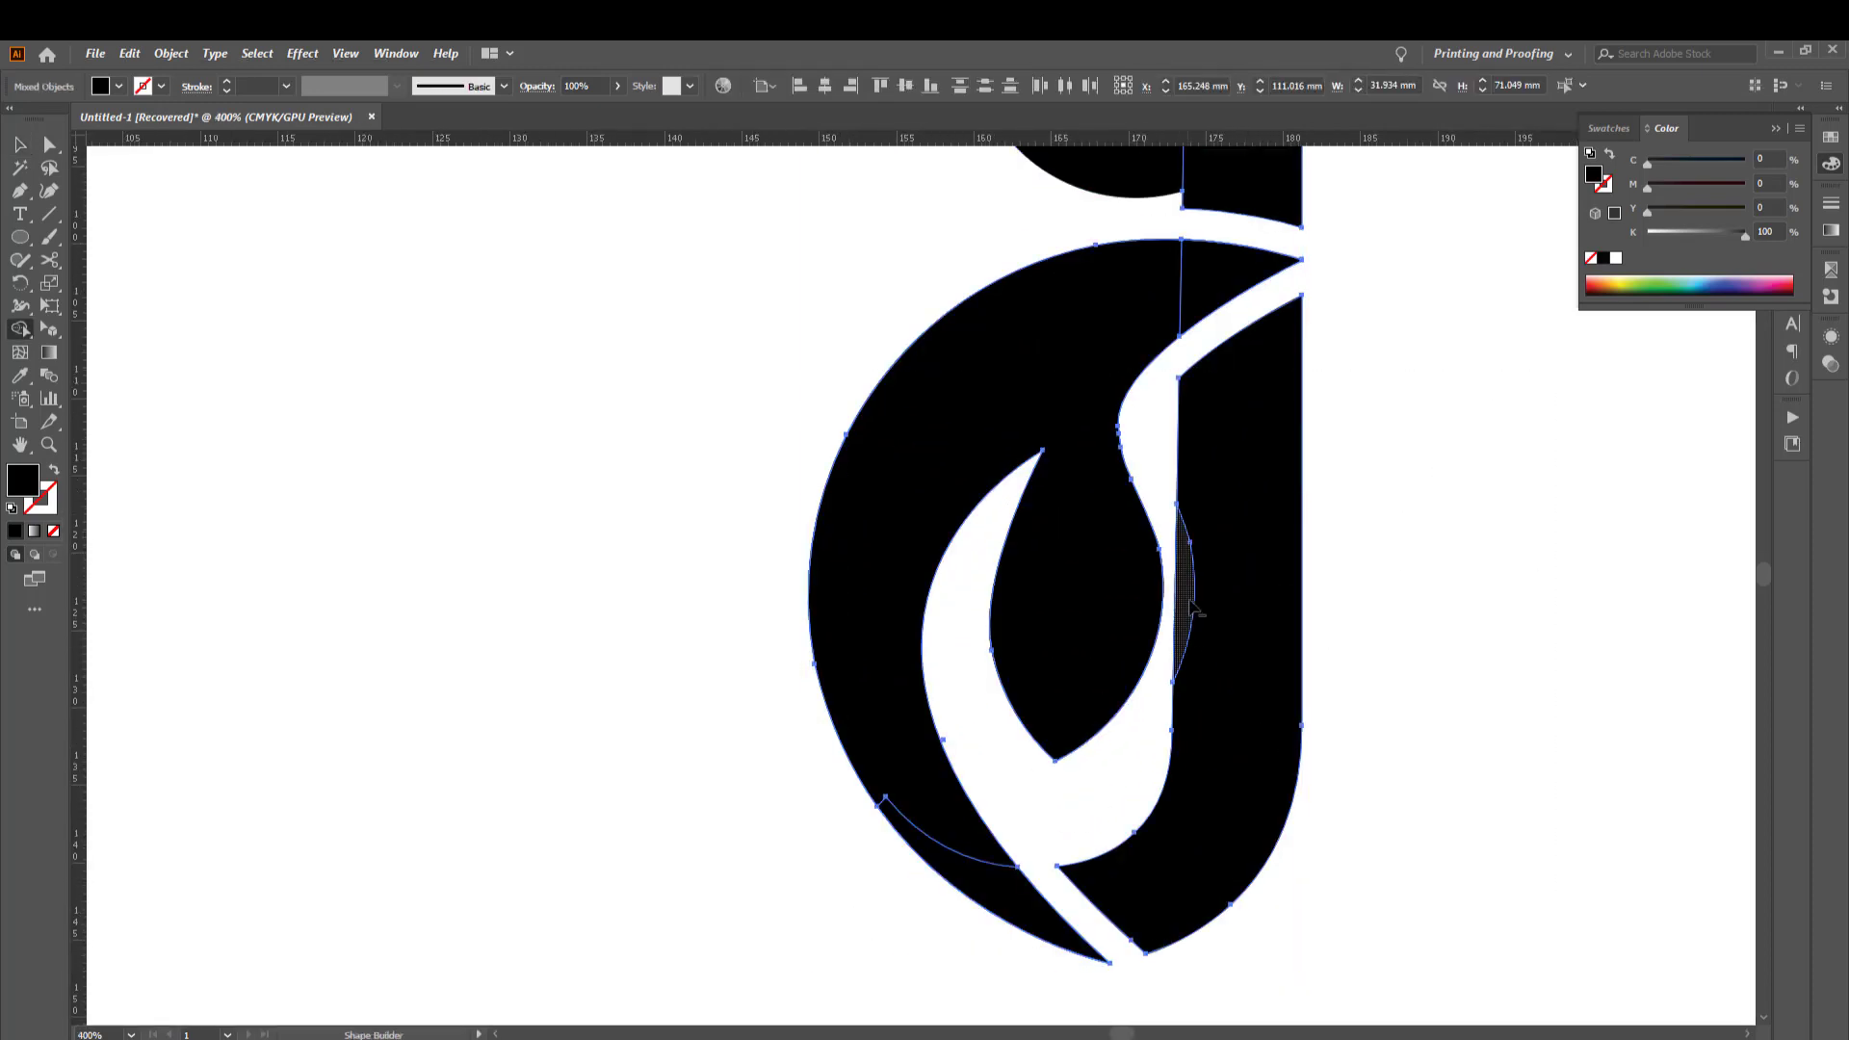
{"action": "scroll", "coordinate": [1218, 722], "scroll_direction": "down", "scroll_amount": 3}
{"action": "key", "text": "v"}
{"action": "left_click", "coordinate": [1347, 760]}
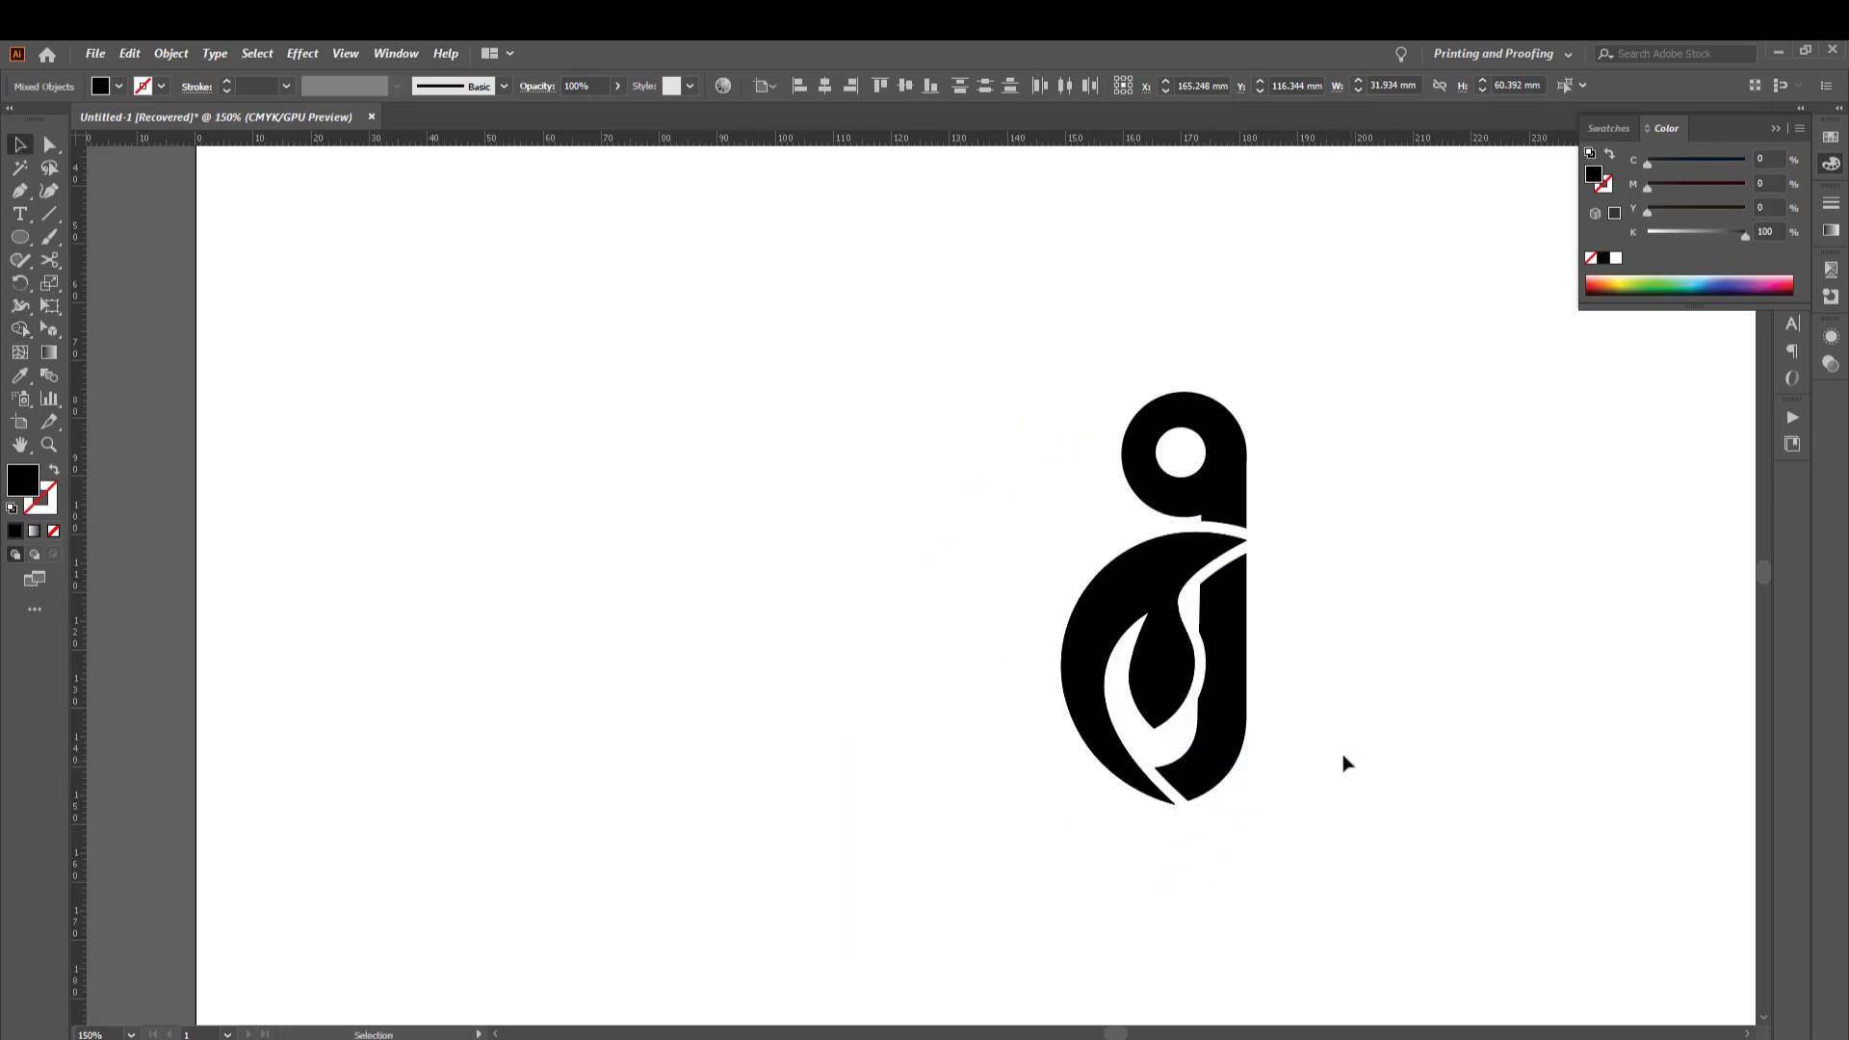
{"action": "scroll", "coordinate": [1346, 759], "scroll_direction": "down", "scroll_amount": 1}
{"action": "left_click_drag", "start_coordinate": [1328, 460], "coordinate": [1058, 920]}
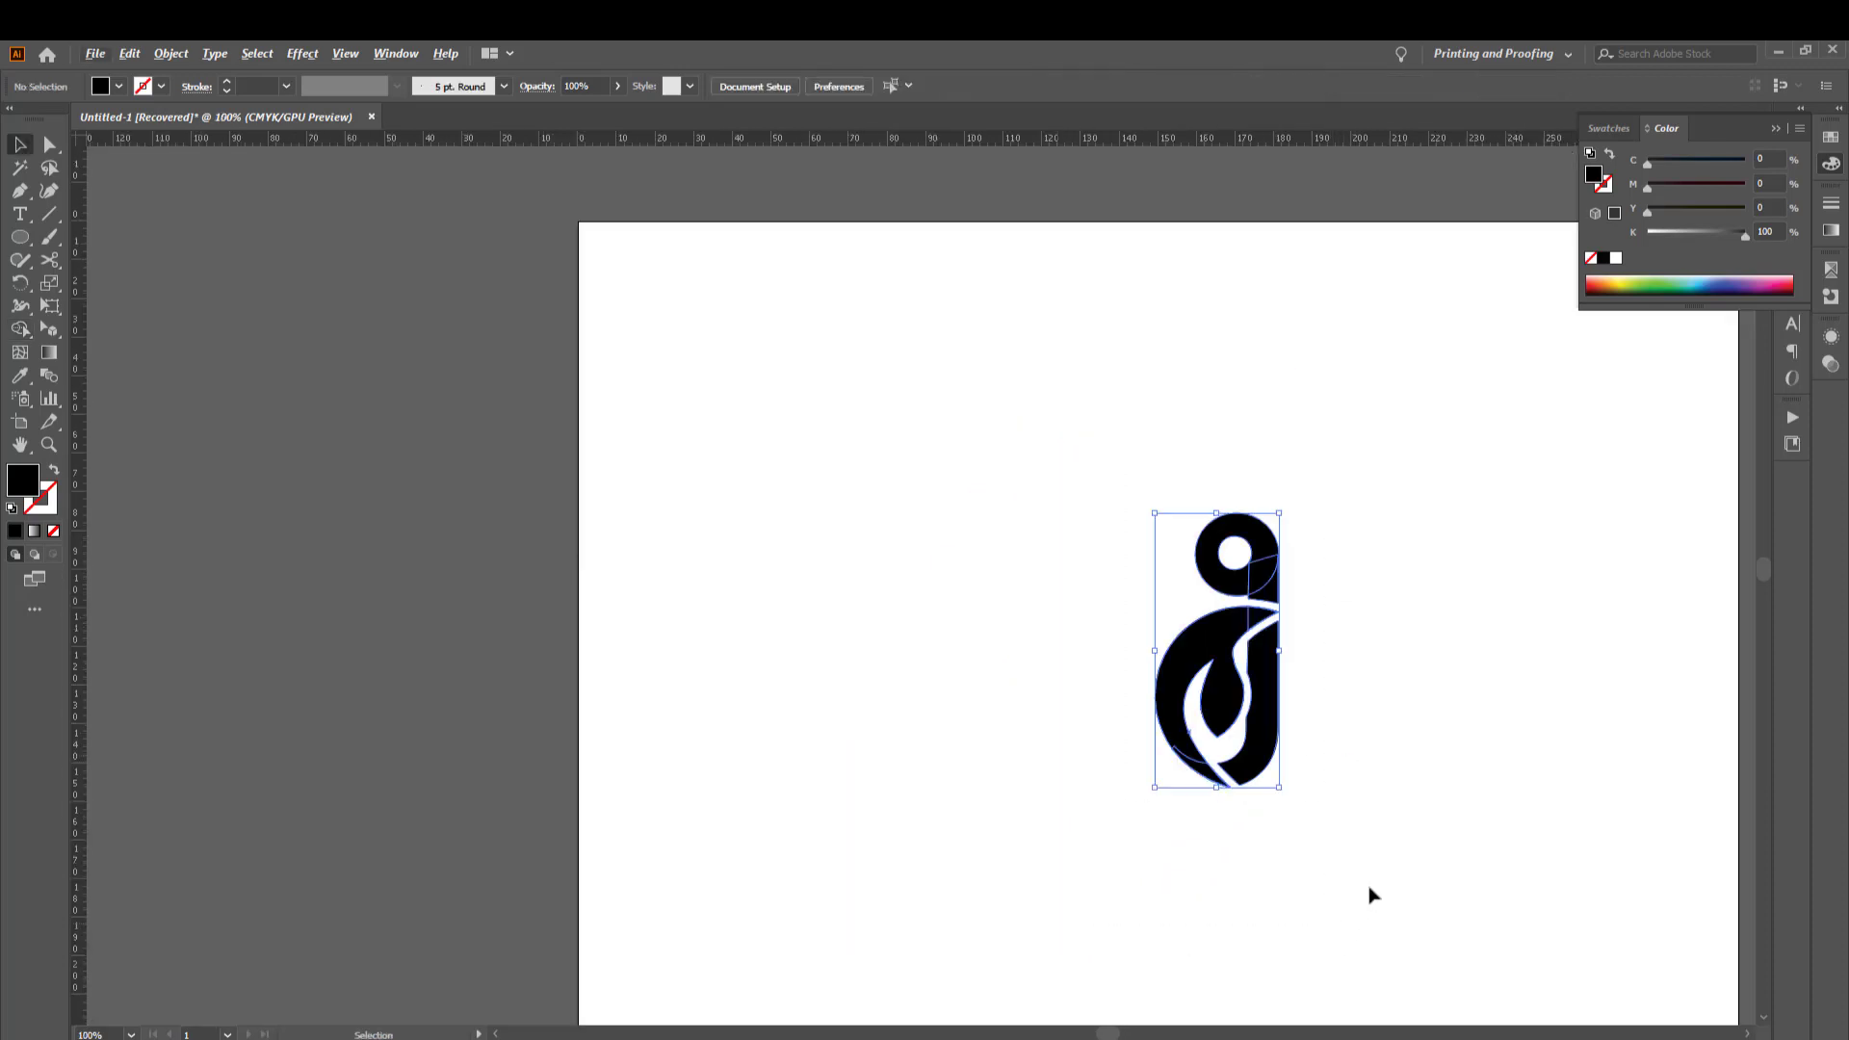
Select the whole glyph and fill it with dark green from the Swatches panel
{"action": "left_click", "coordinate": [1374, 893]}
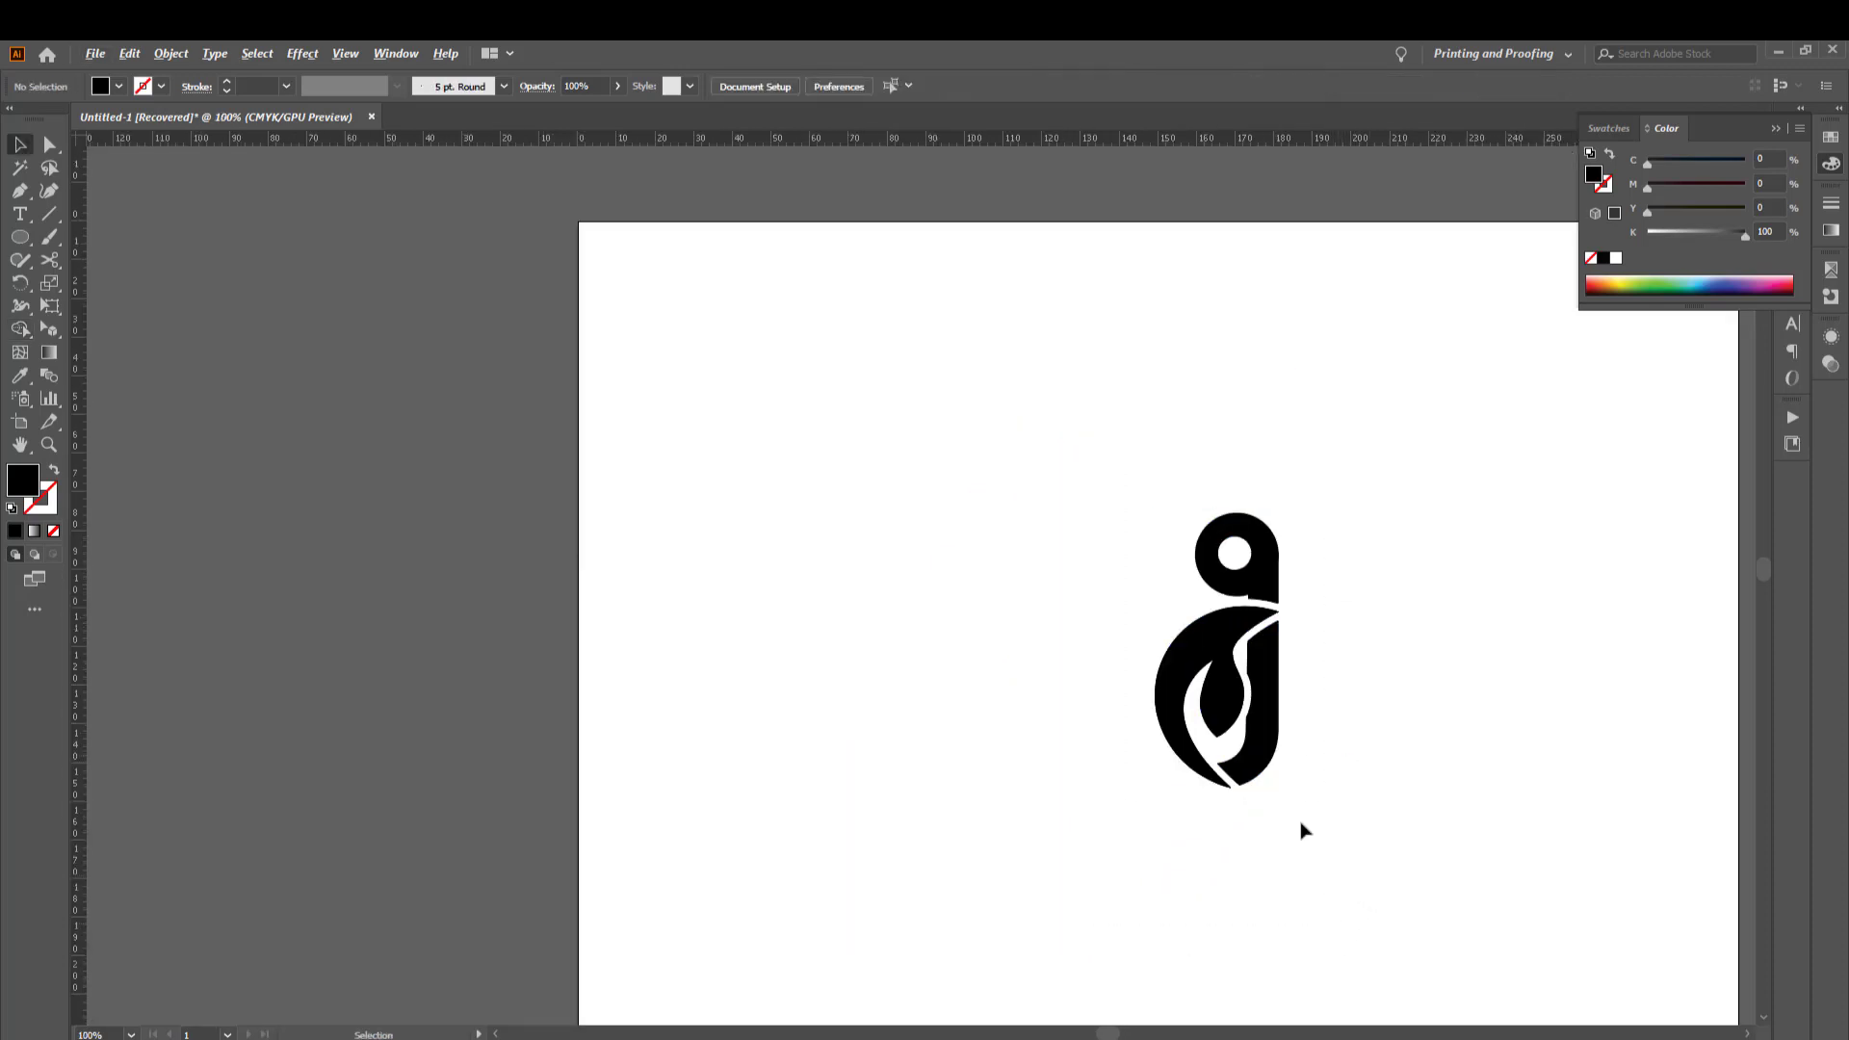
{"action": "scroll", "coordinate": [1300, 830], "scroll_direction": "up", "scroll_amount": 1}
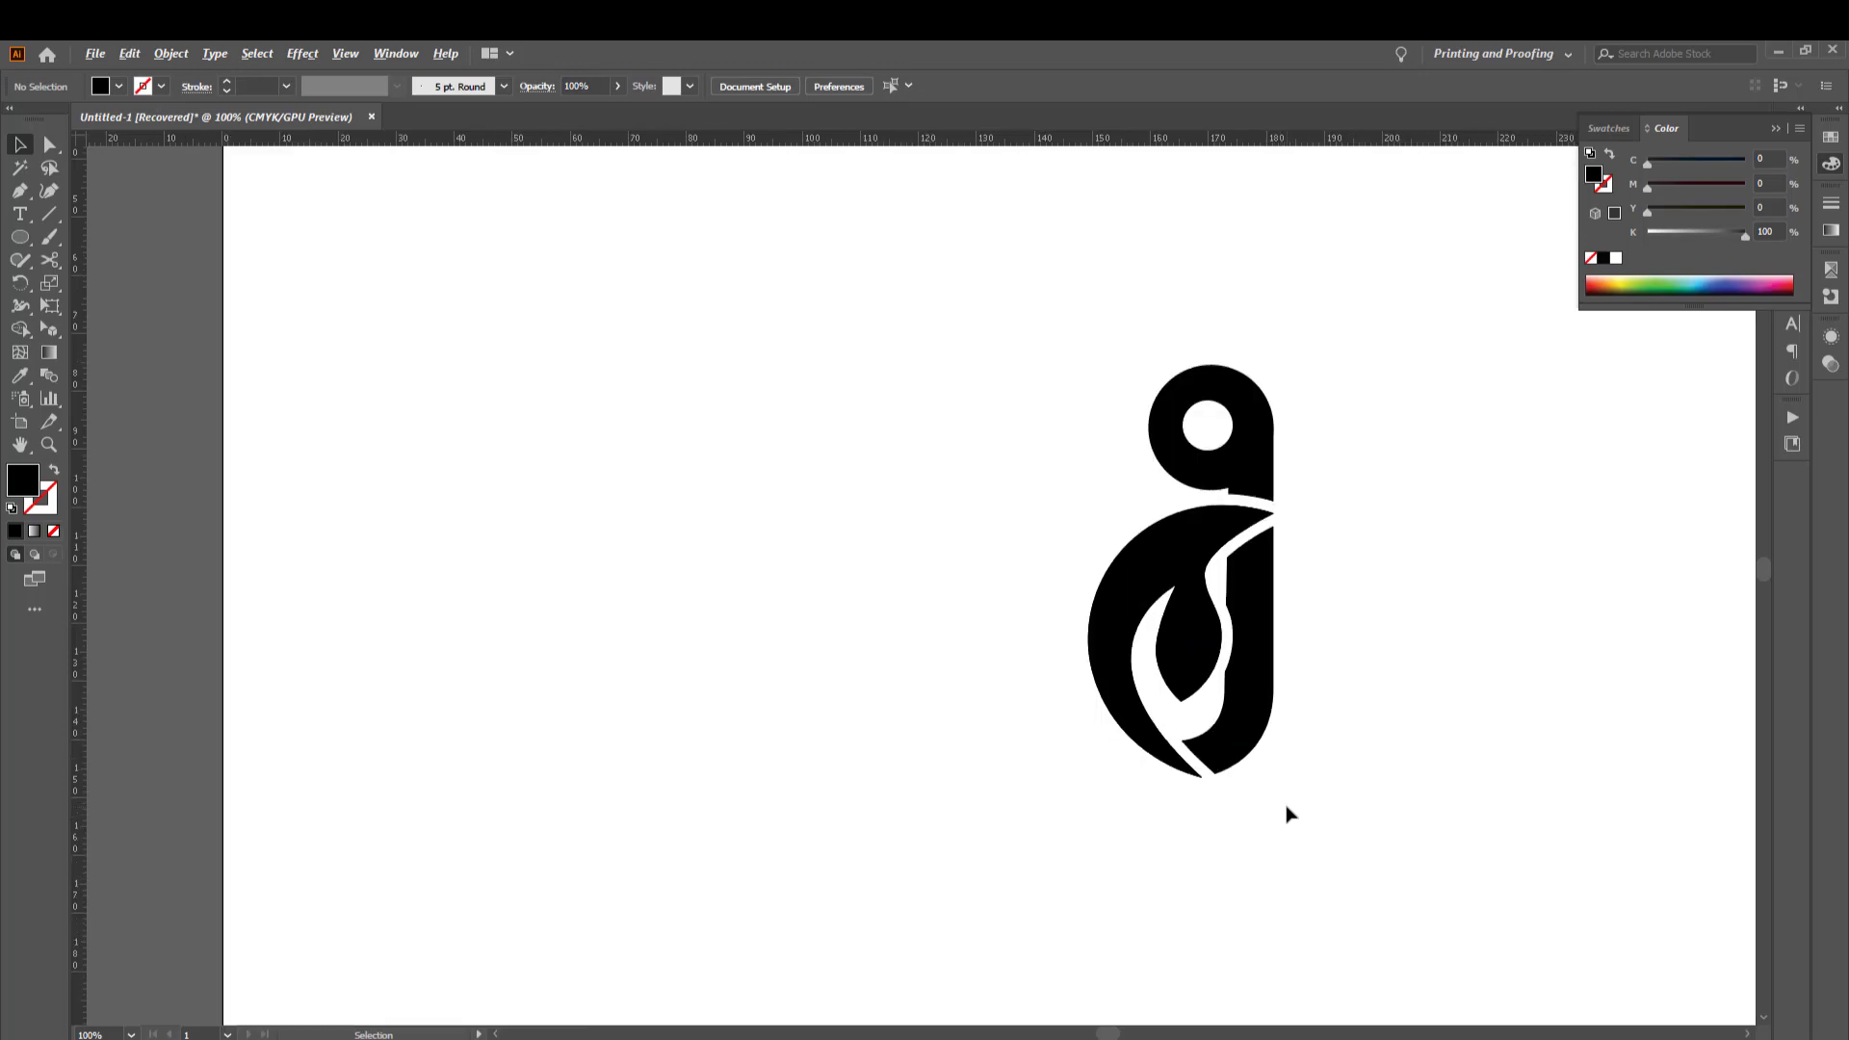
{"action": "scroll", "coordinate": [1291, 813], "scroll_direction": "down", "scroll_amount": 1}
{"action": "left_click_drag", "start_coordinate": [1367, 424], "coordinate": [1099, 983]}
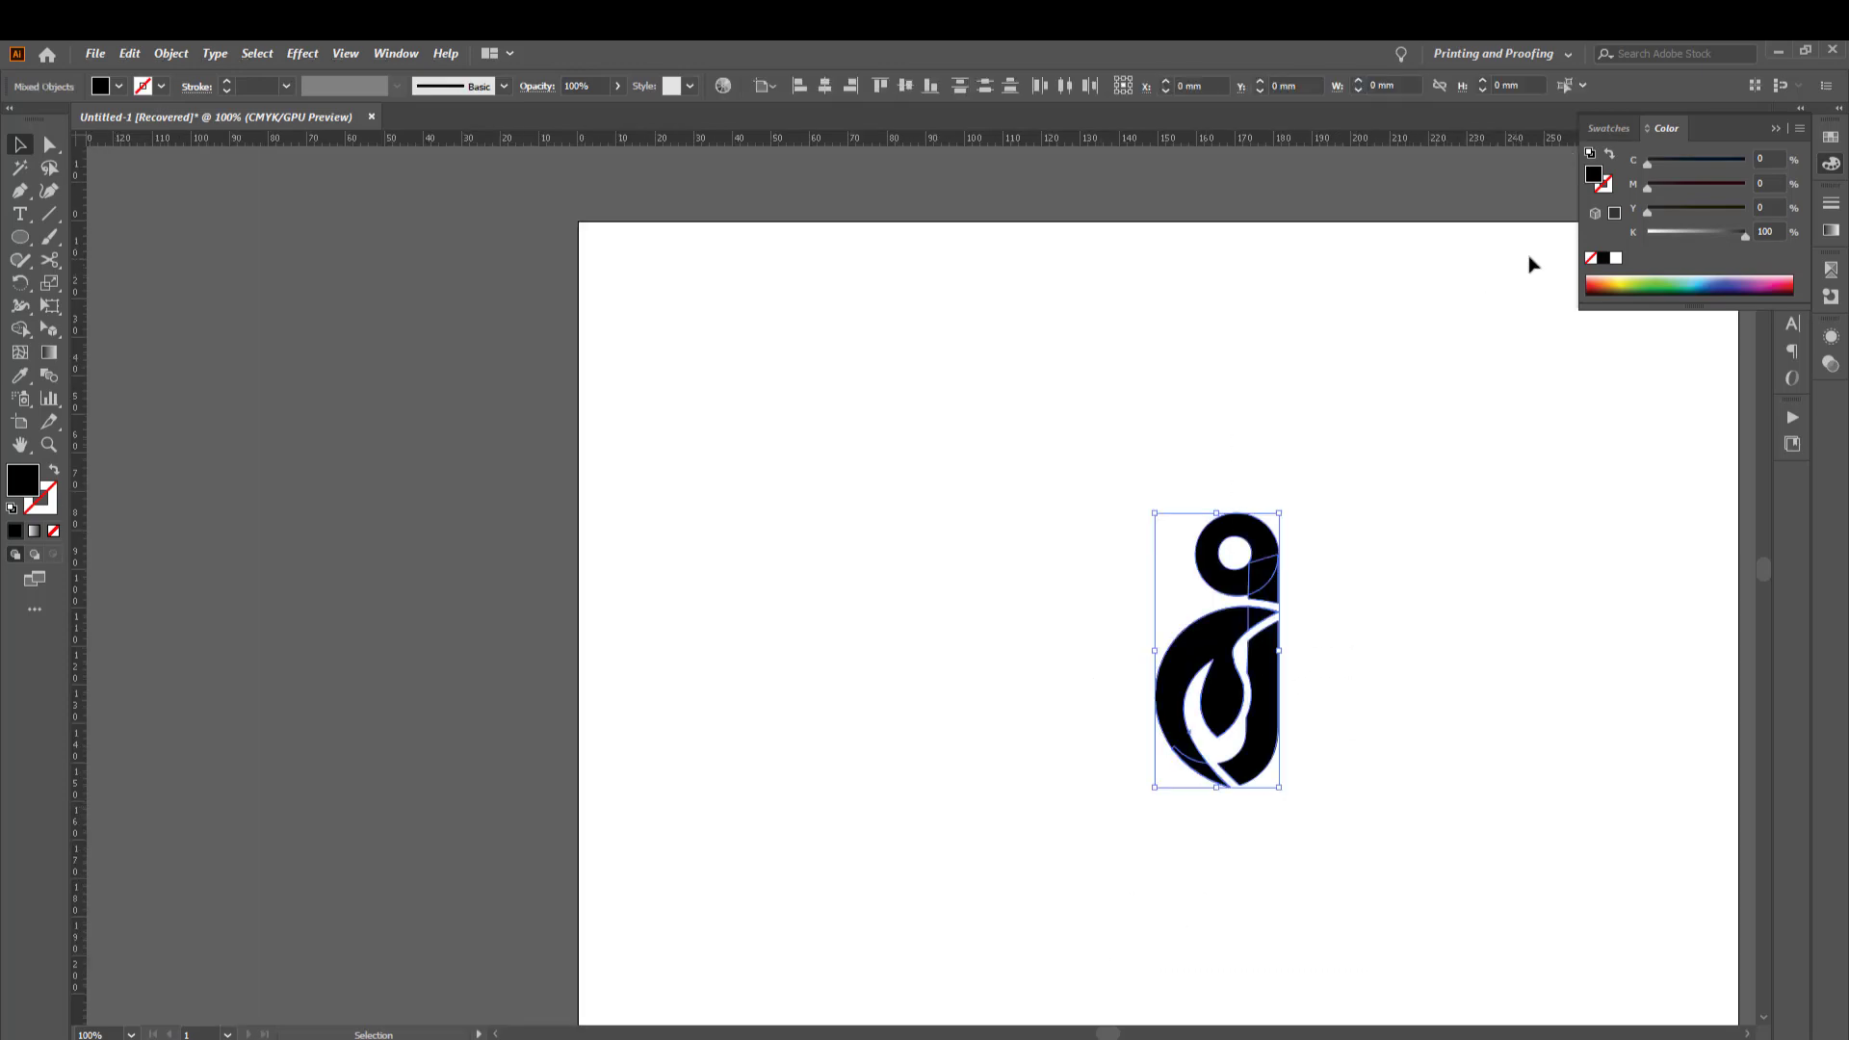
{"action": "left_click", "coordinate": [1603, 127]}
{"action": "left_click", "coordinate": [1658, 202]}
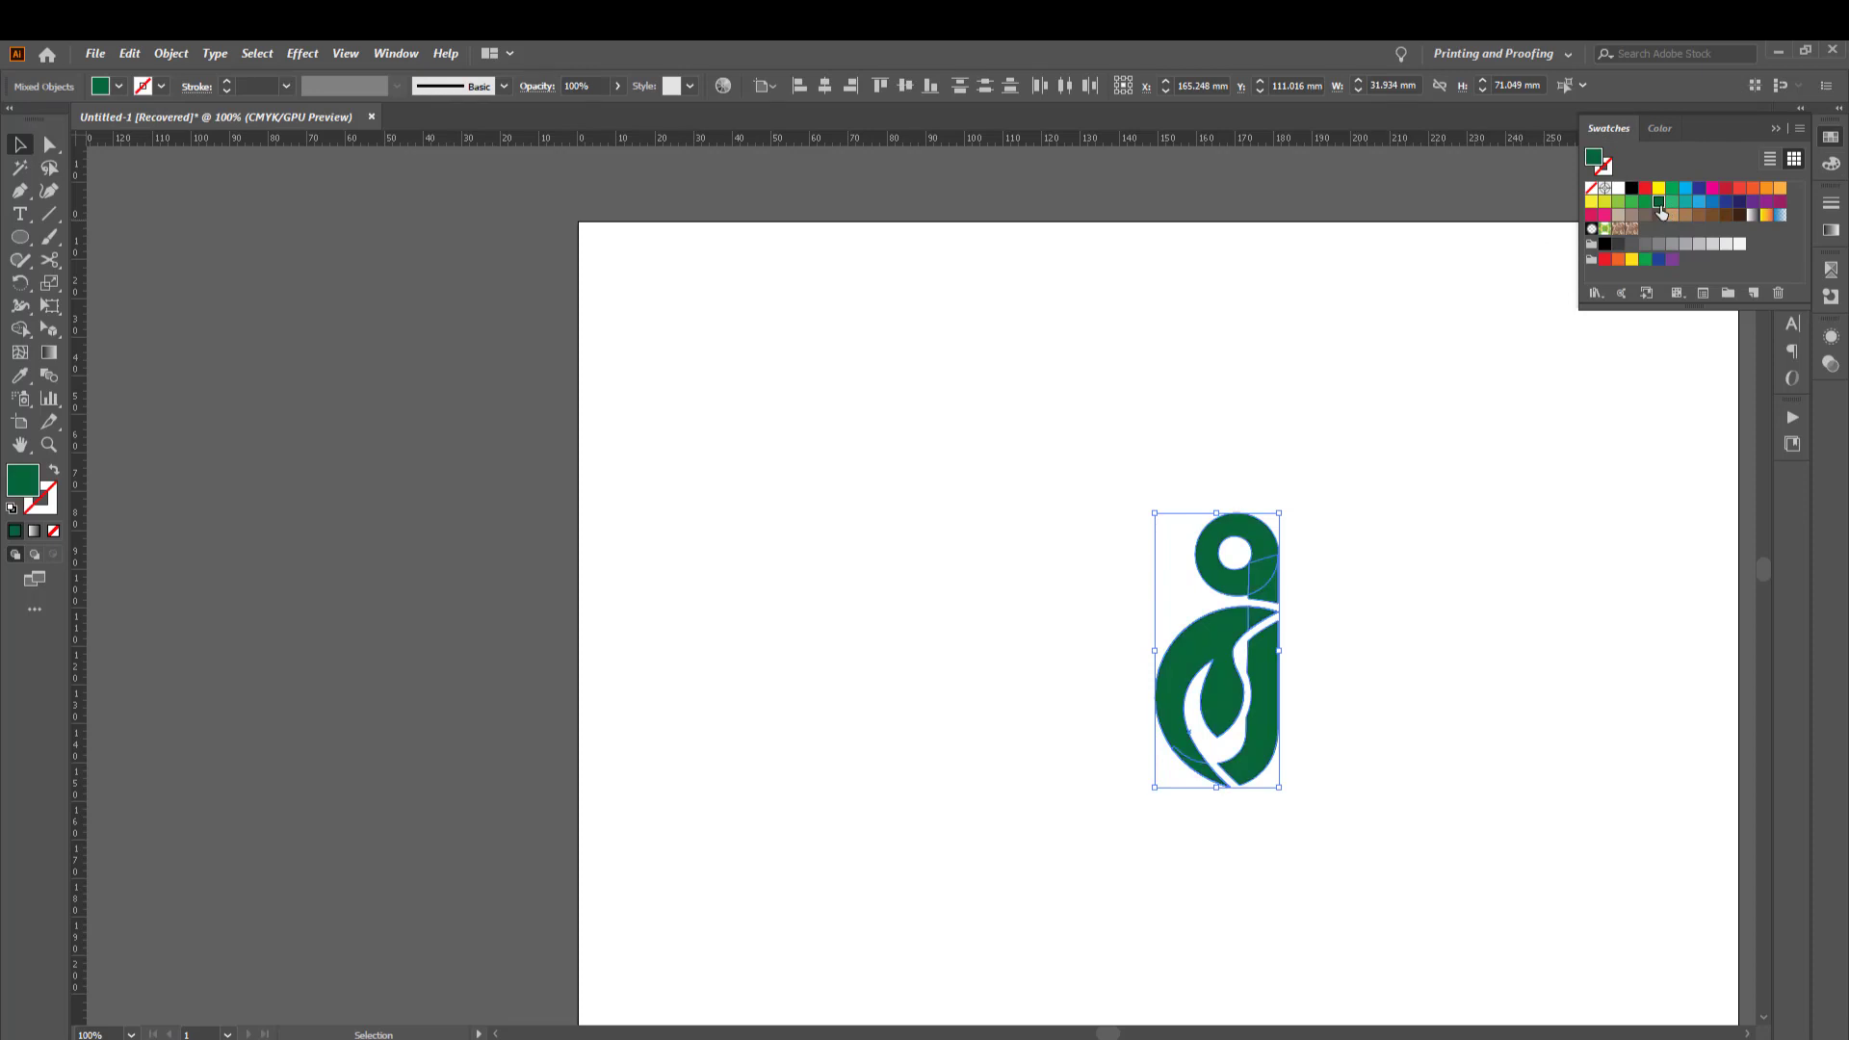
Revert the glyph fill to black and reselect all its pieces
{"action": "left_click", "coordinate": [1358, 795]}
{"action": "scroll", "coordinate": [1315, 785], "scroll_direction": "down", "scroll_amount": 1}
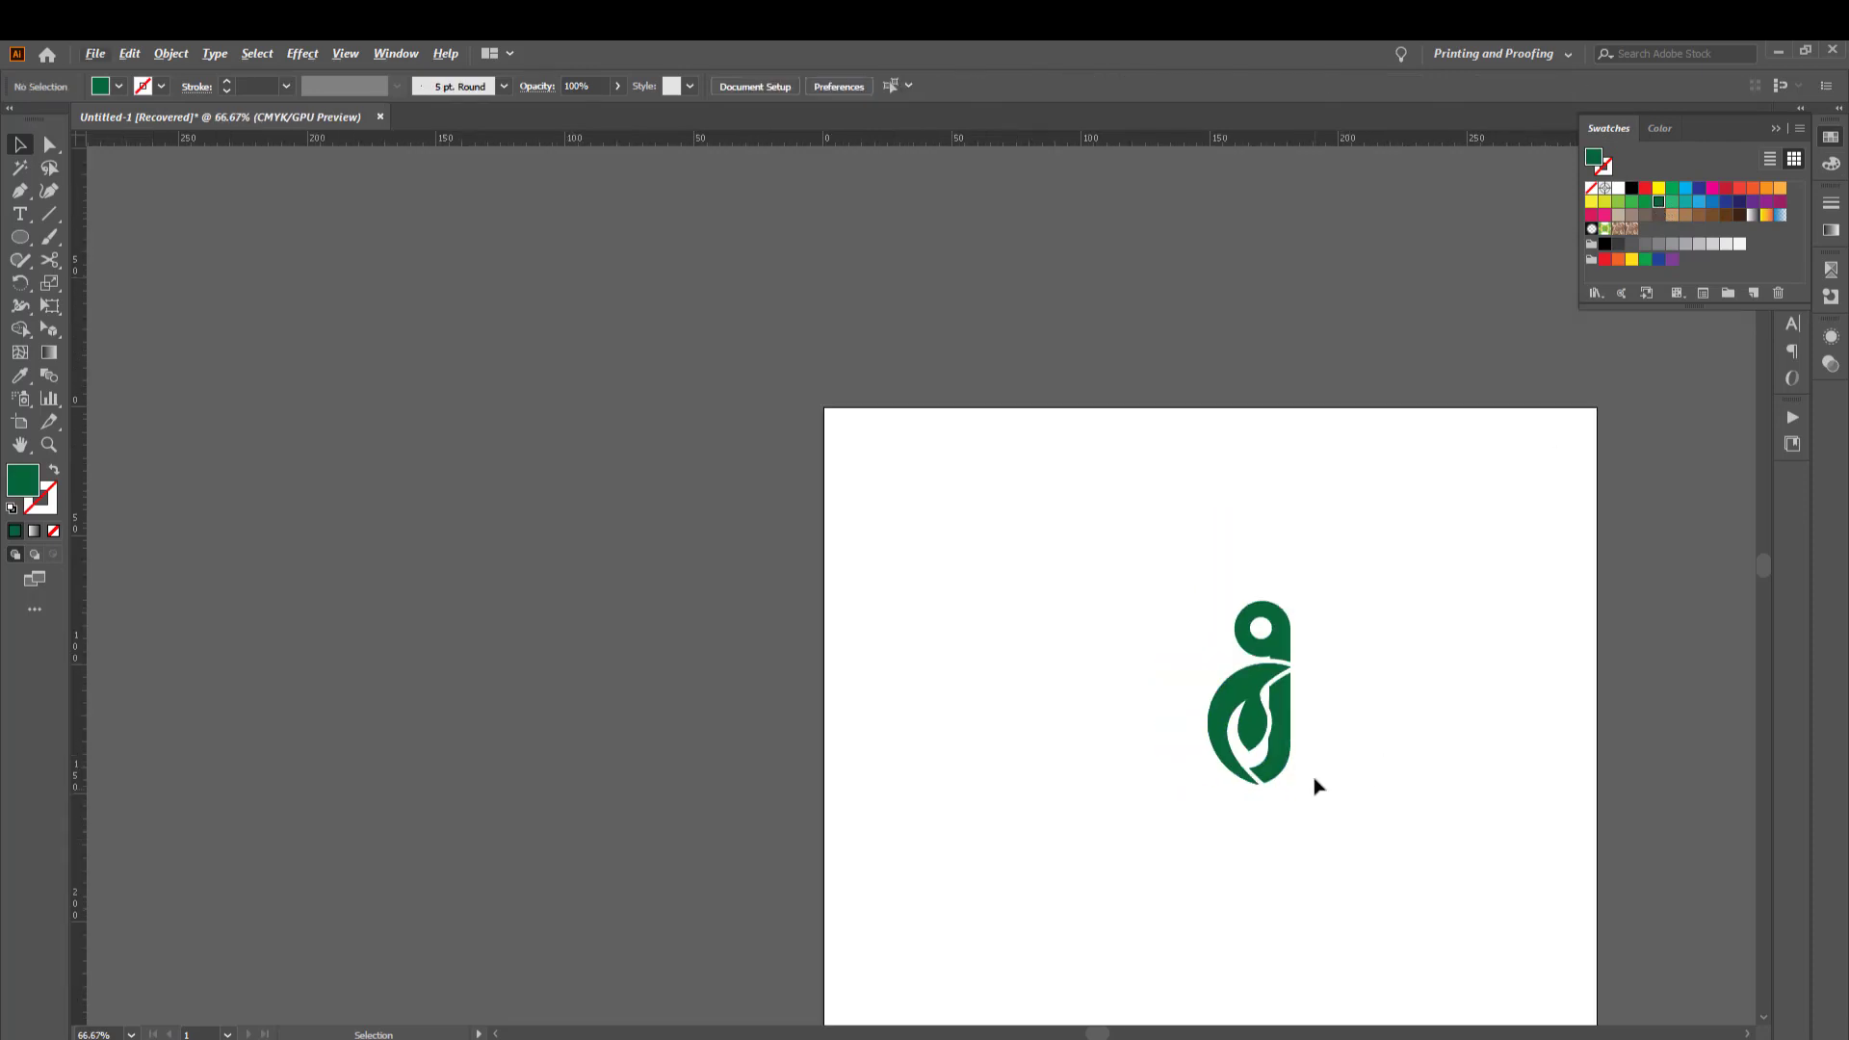
{"action": "scroll", "coordinate": [1271, 739], "scroll_direction": "up", "scroll_amount": 2}
{"action": "left_click", "coordinate": [1290, 703]}
{"action": "key", "text": "ctrl+z"}
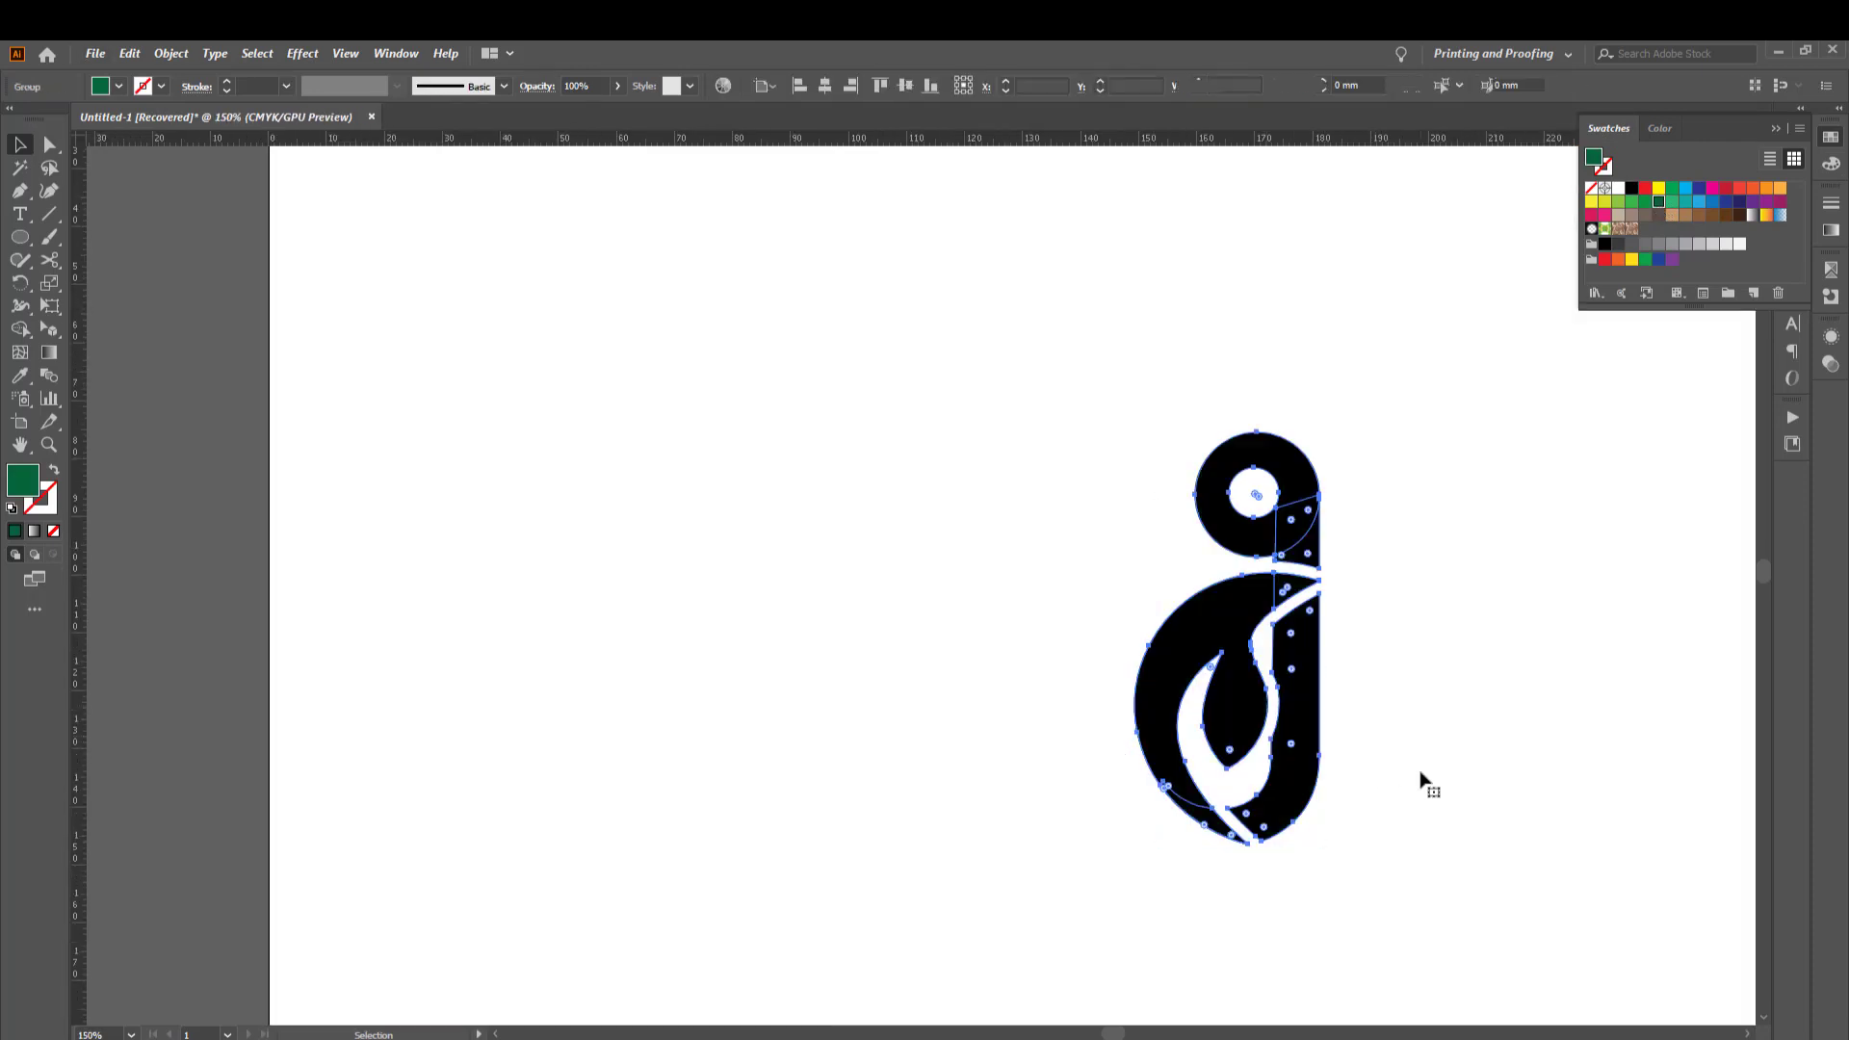
{"action": "left_click_drag", "start_coordinate": [1354, 434], "coordinate": [1143, 941]}
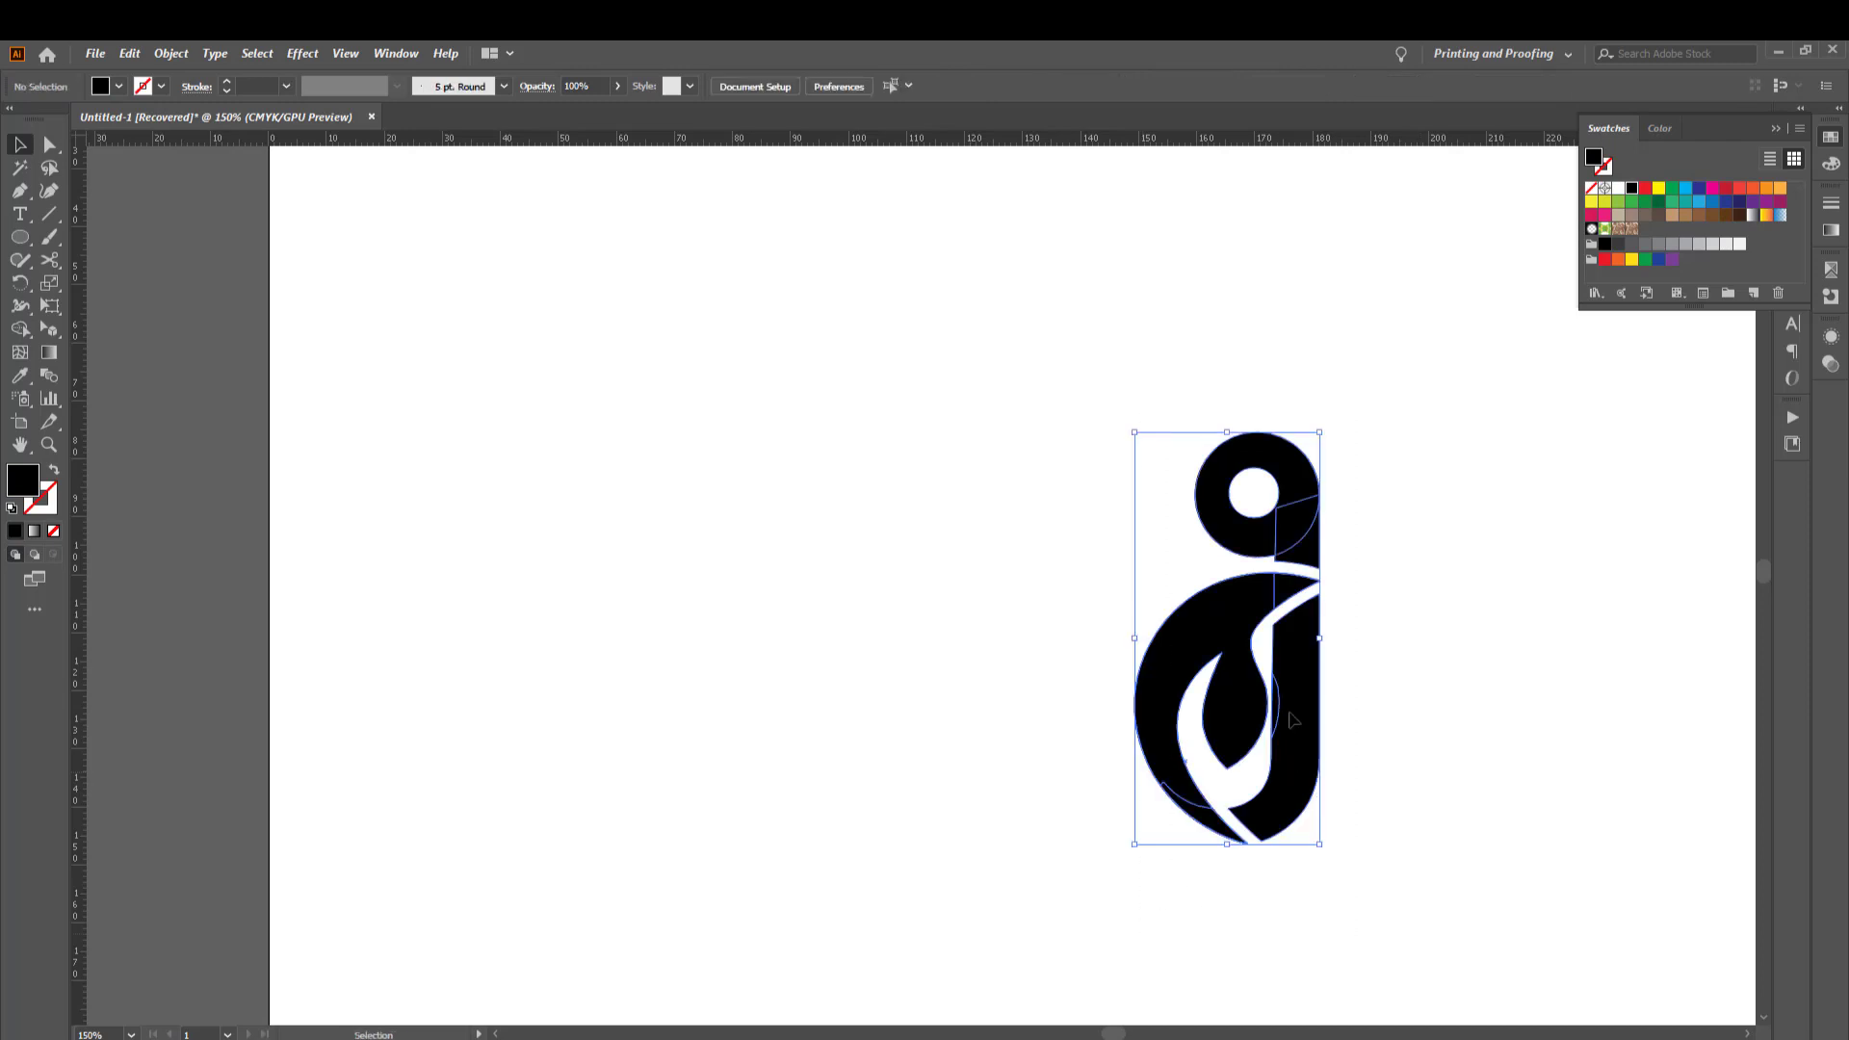
{"action": "scroll", "coordinate": [1292, 720], "scroll_direction": "up", "scroll_amount": 1}
{"action": "key", "text": "shift+m"}
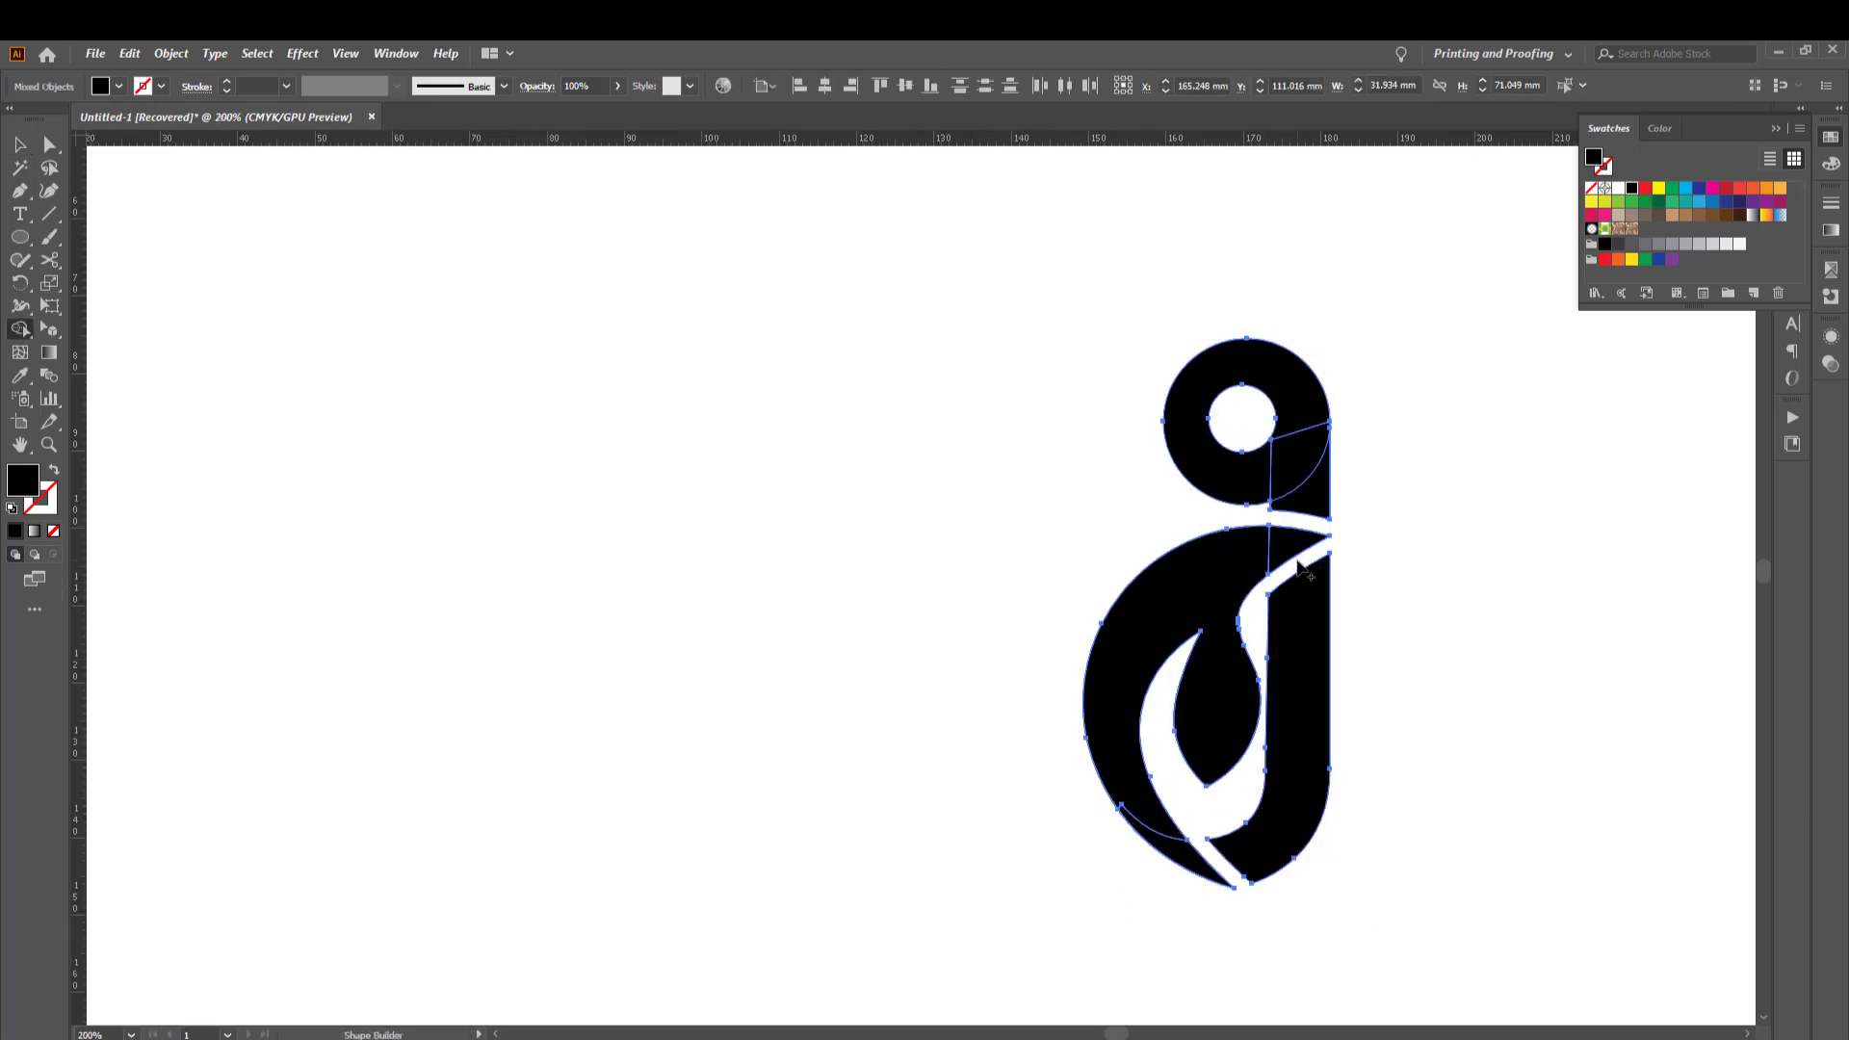
Merge the left bowl pieces into one shape and fuse the wedge into the top ring
{"action": "left_click_drag", "start_coordinate": [1122, 799], "coordinate": [1187, 890]}
{"action": "left_click_drag", "start_coordinate": [1287, 474], "coordinate": [1290, 476]}
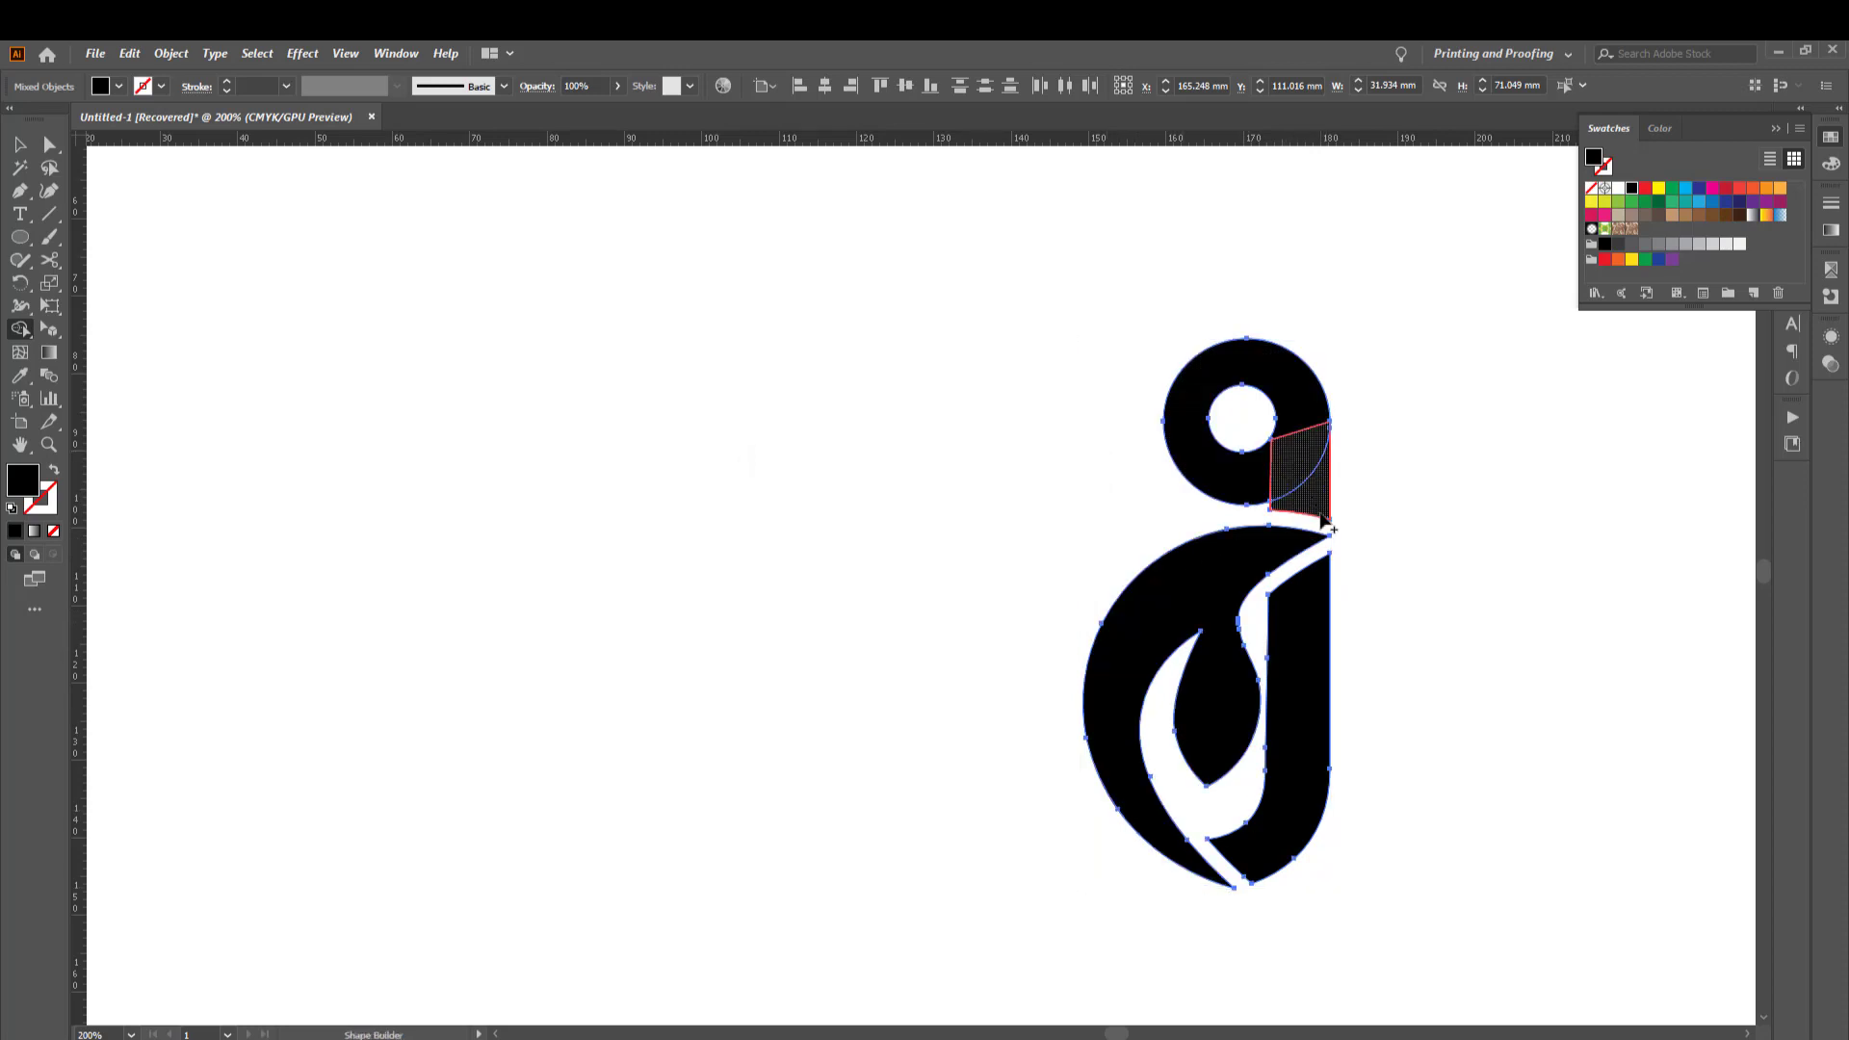
{"action": "scroll", "coordinate": [1288, 474], "scroll_direction": "up", "scroll_amount": 5}
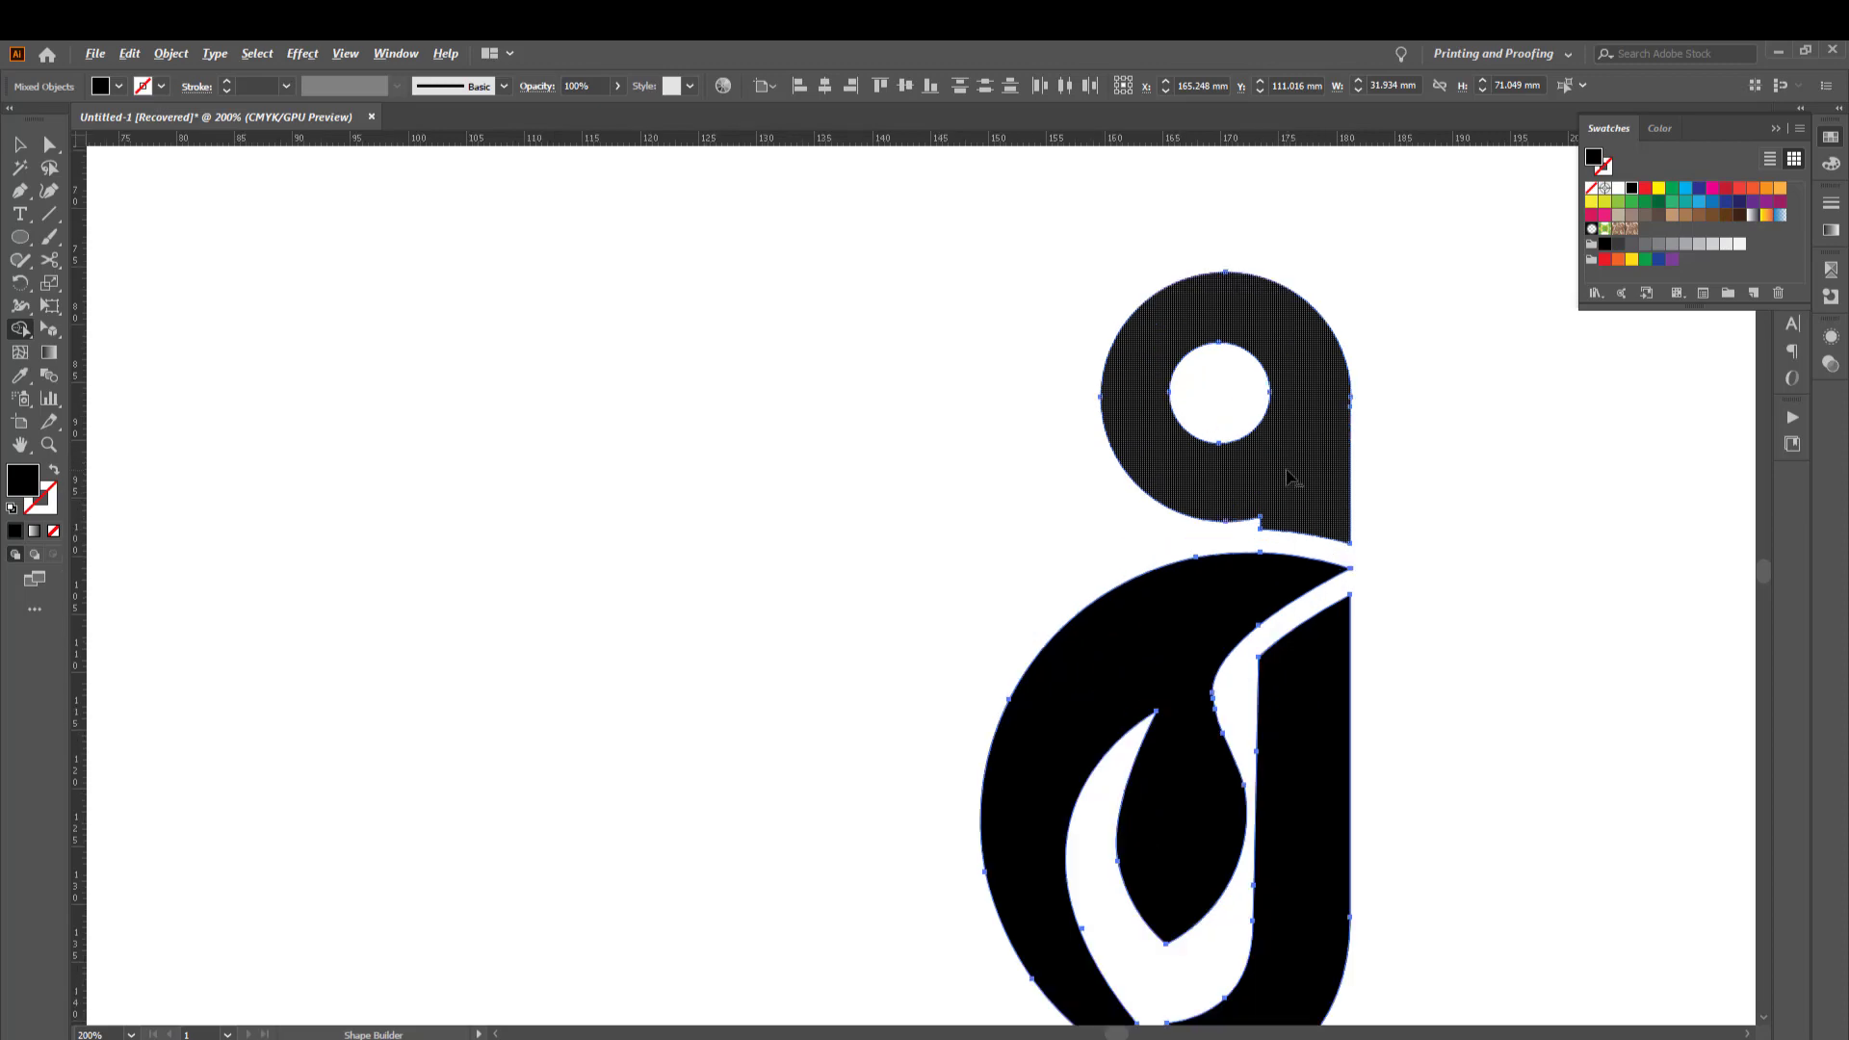
{"action": "scroll", "coordinate": [1222, 825], "scroll_direction": "down", "scroll_amount": 2}
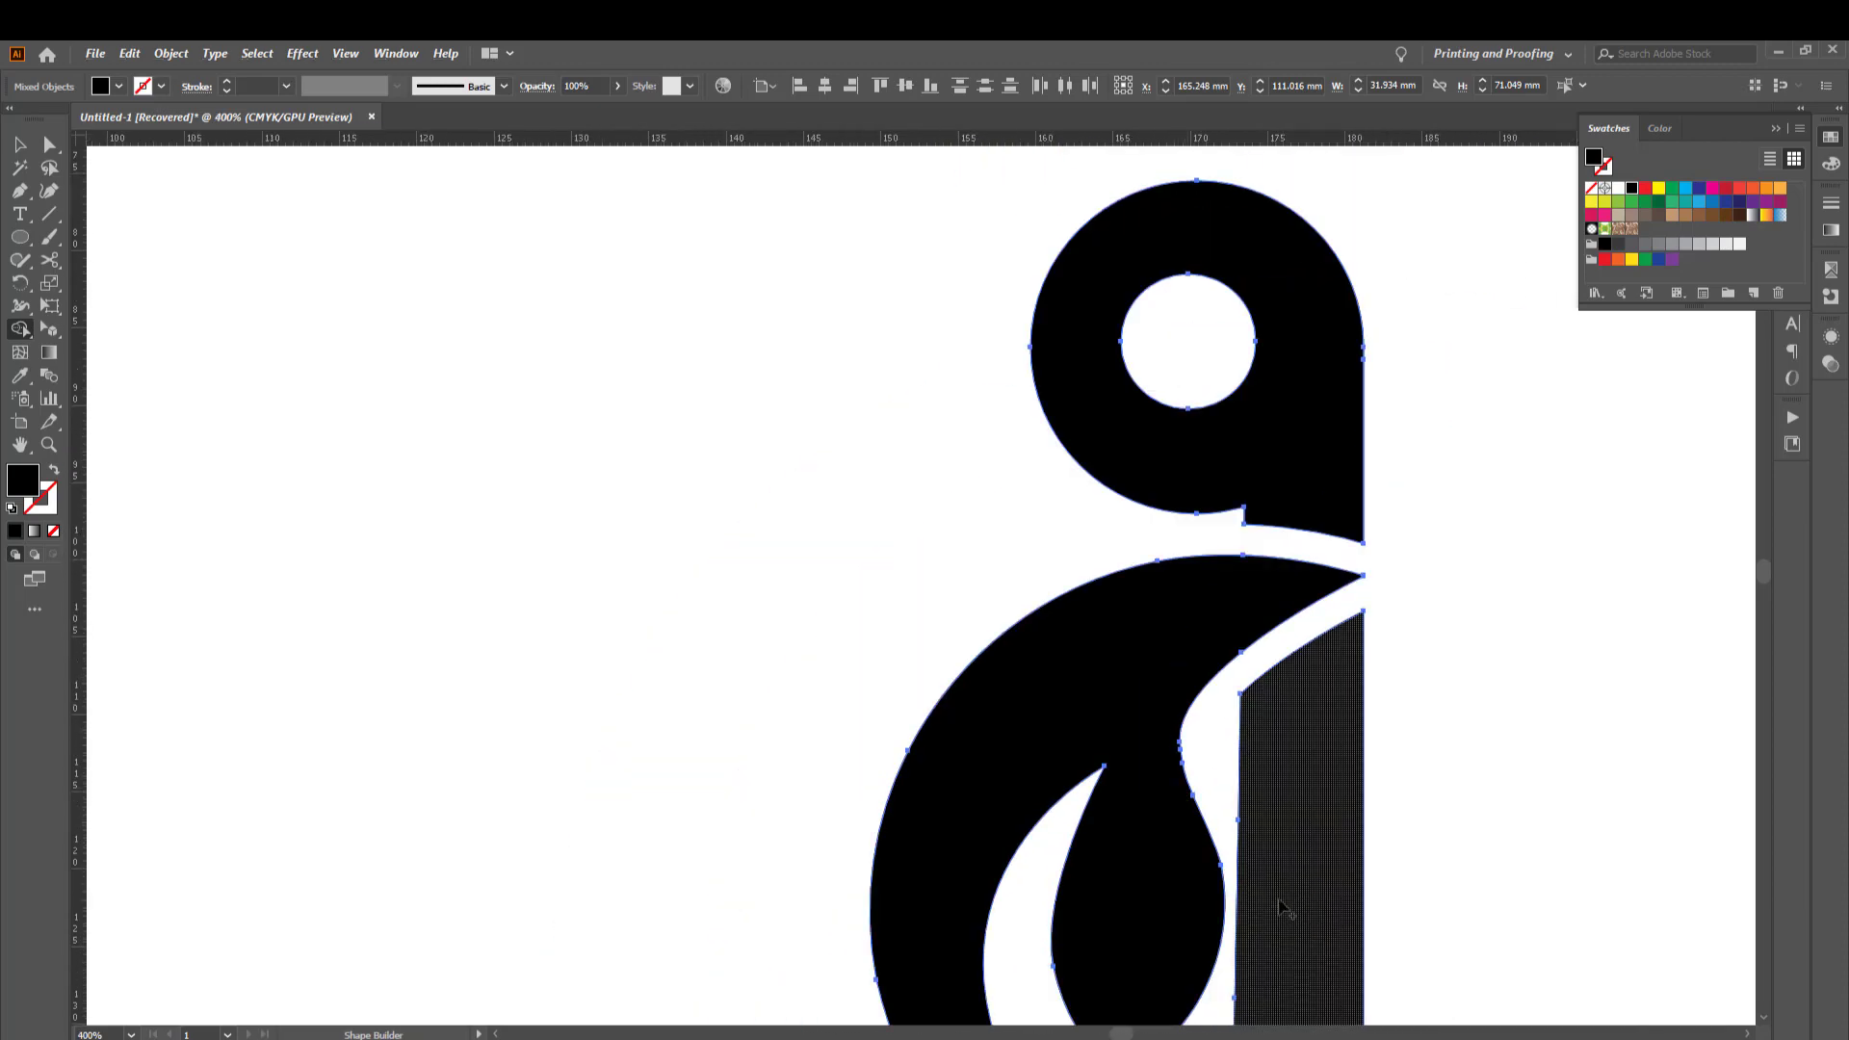
{"action": "scroll", "coordinate": [899, 590], "scroll_direction": "down", "scroll_amount": 4}
{"action": "scroll", "coordinate": [992, 643], "scroll_direction": "up", "scroll_amount": 2}
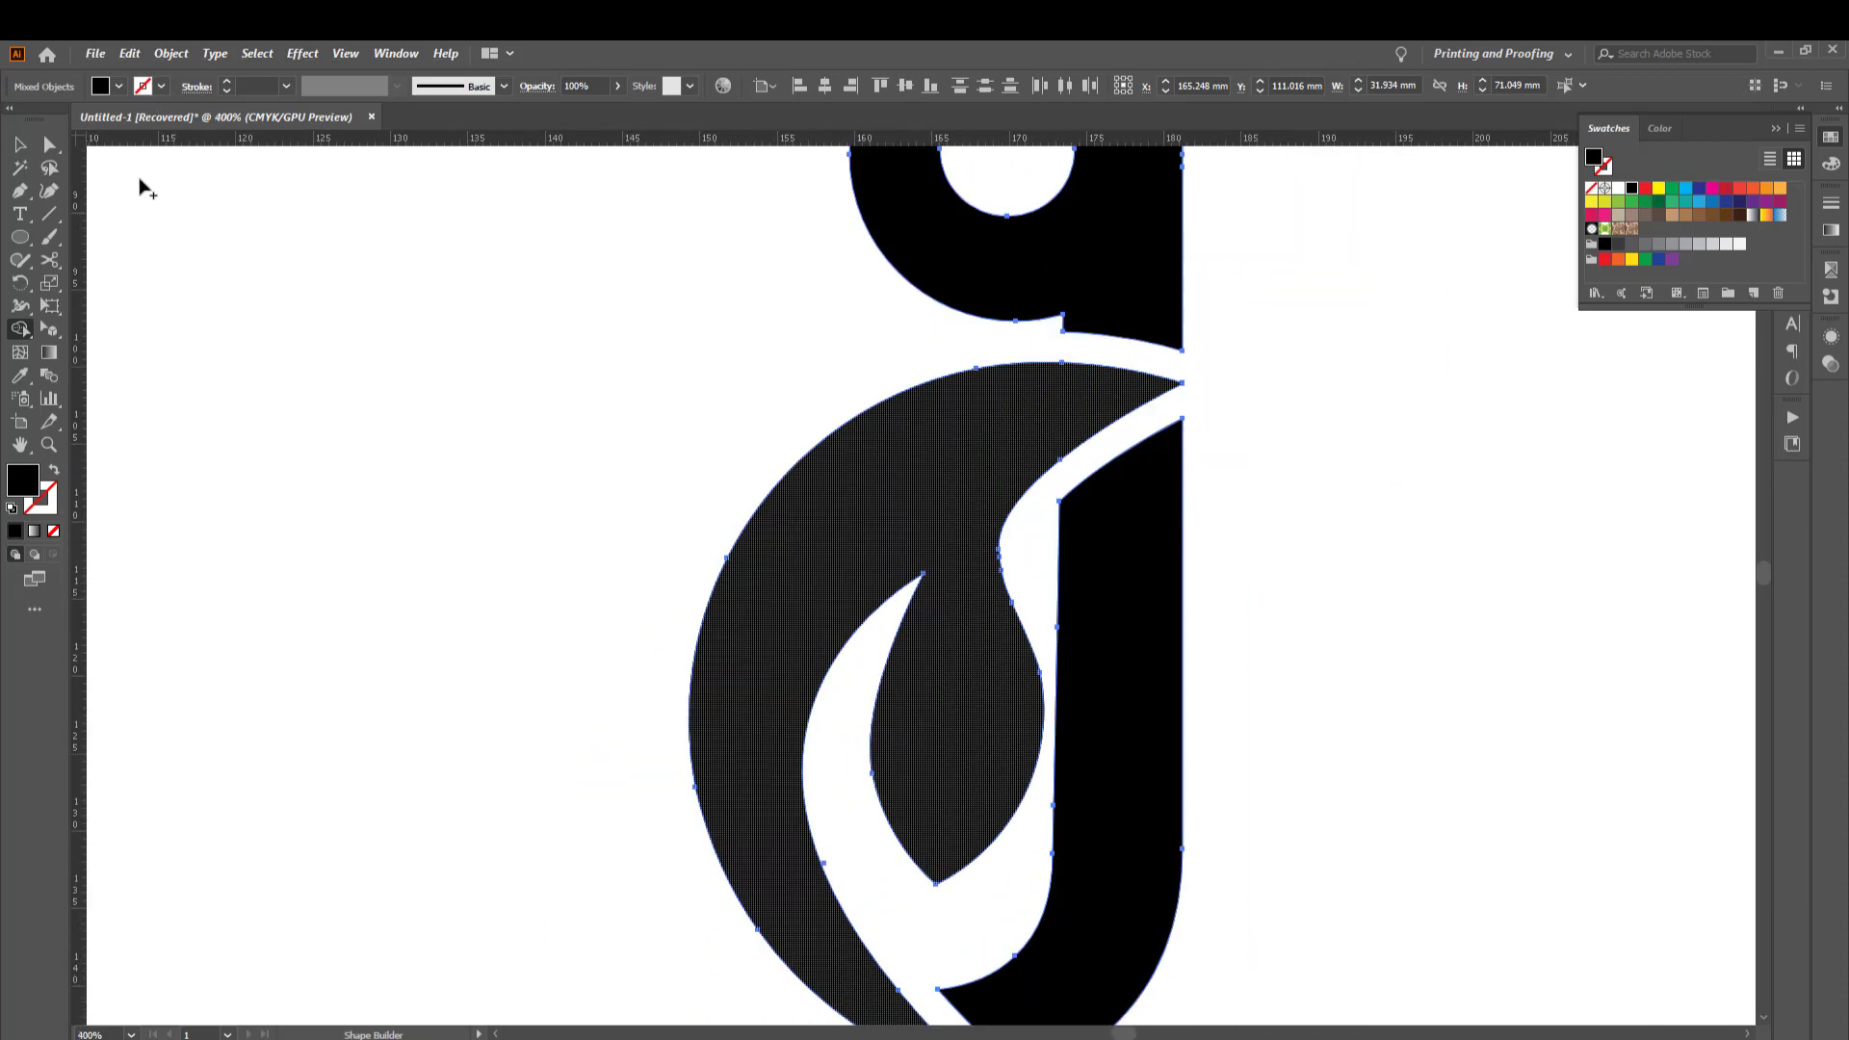
Drag the inner curve's anchor and handle with Direct Selection to reshape the bowl's S-curve
{"action": "left_click", "coordinate": [50, 144]}
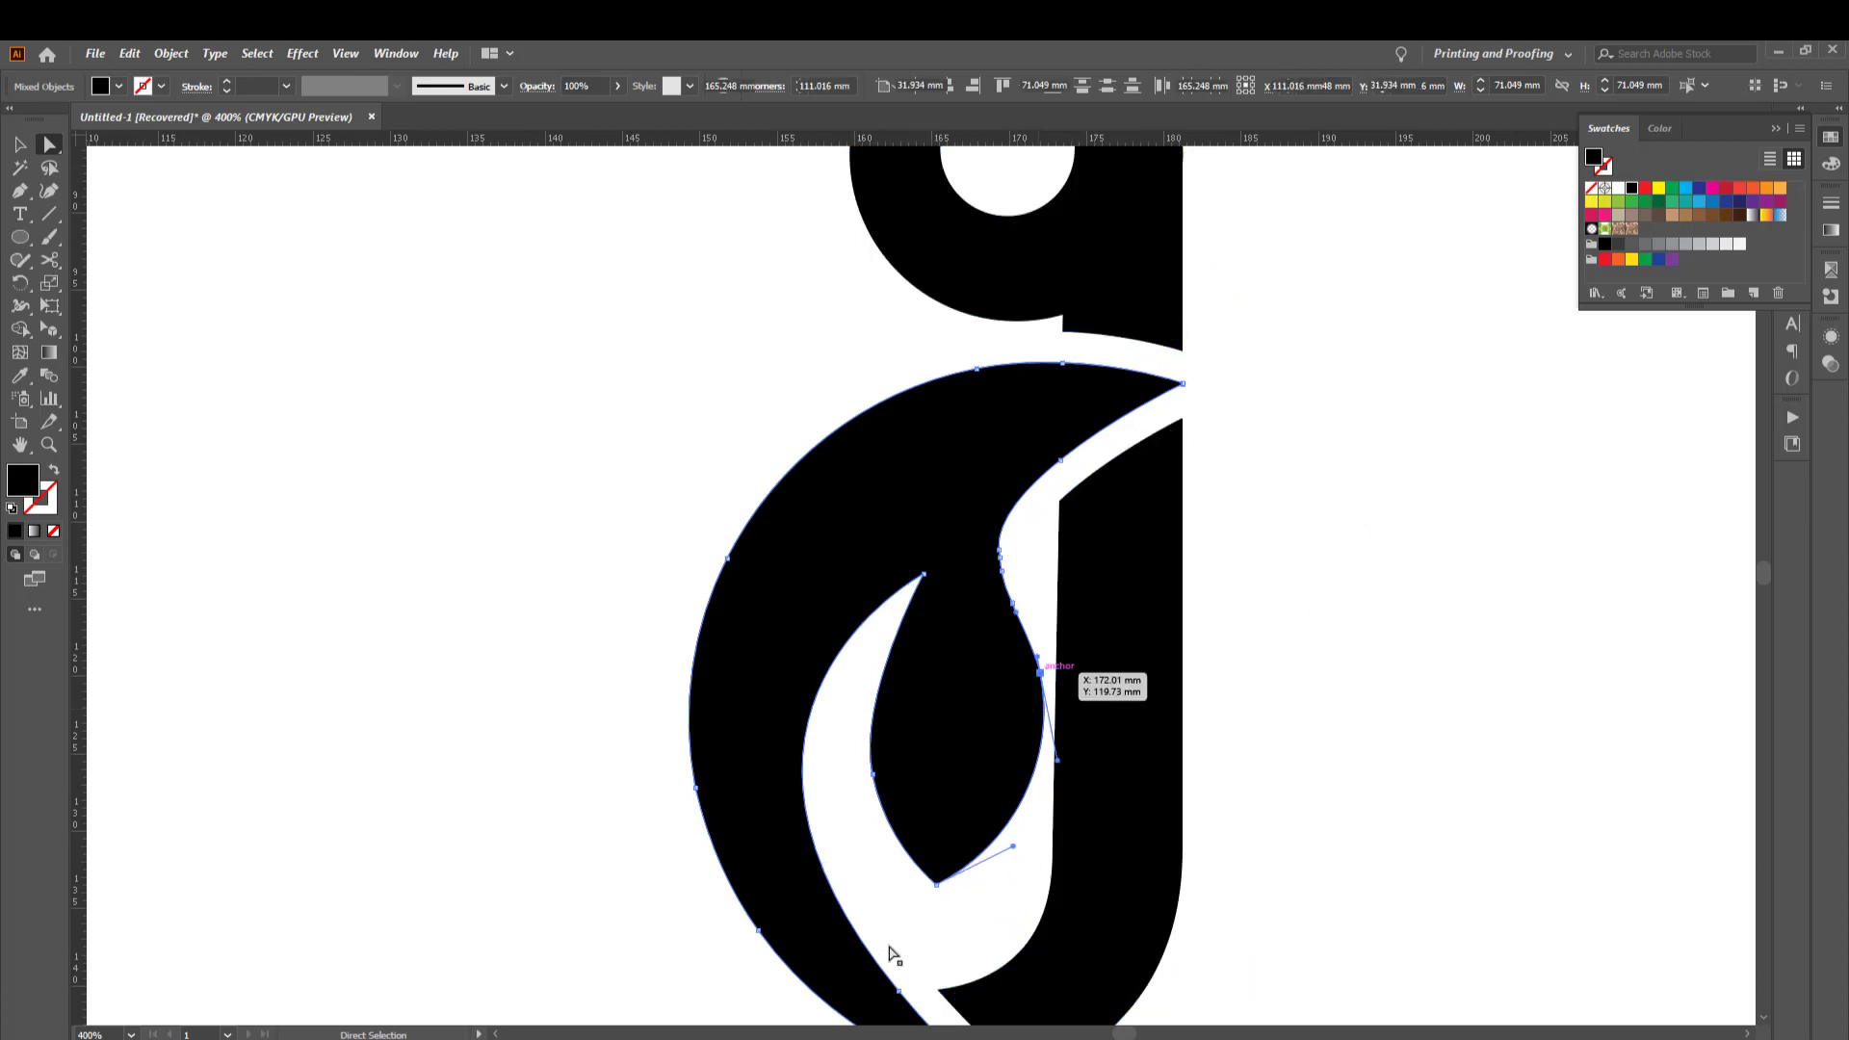
{"action": "left_click", "coordinate": [1004, 842]}
{"action": "left_click", "coordinate": [1062, 780]}
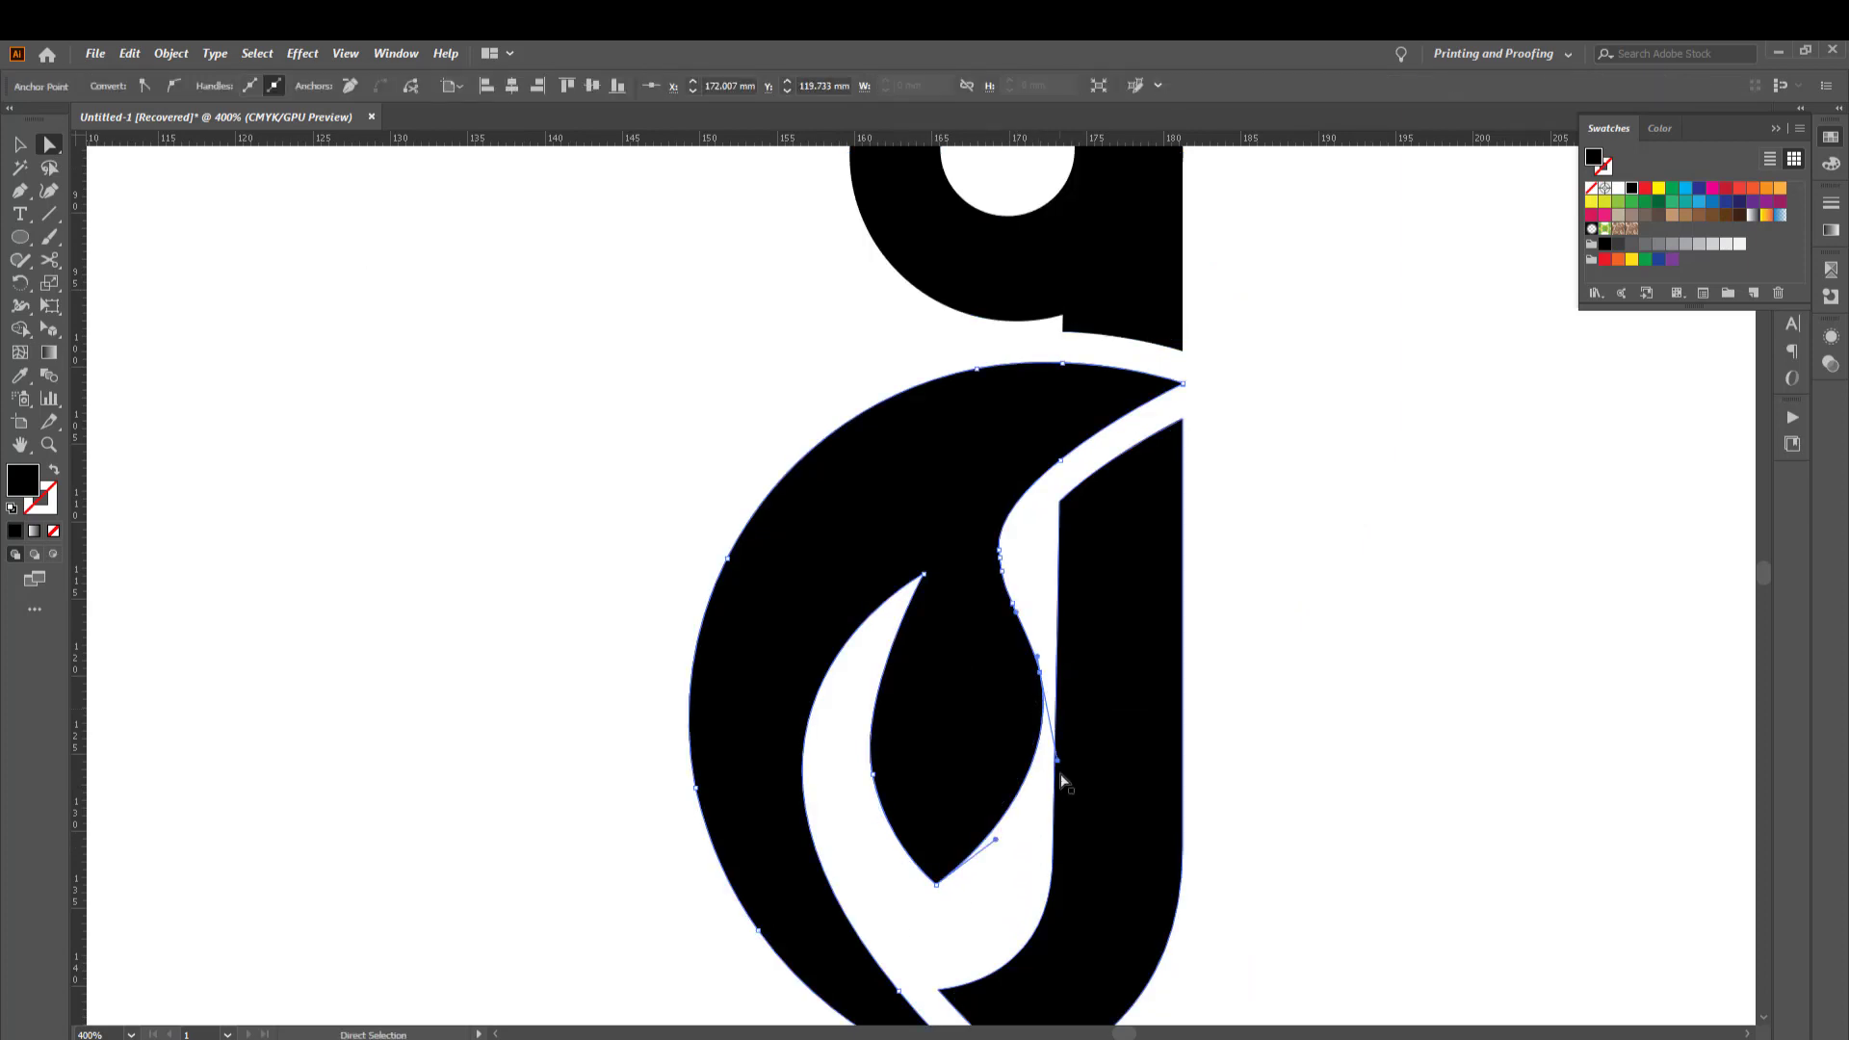
{"action": "key", "text": "ctrl+shift+a"}
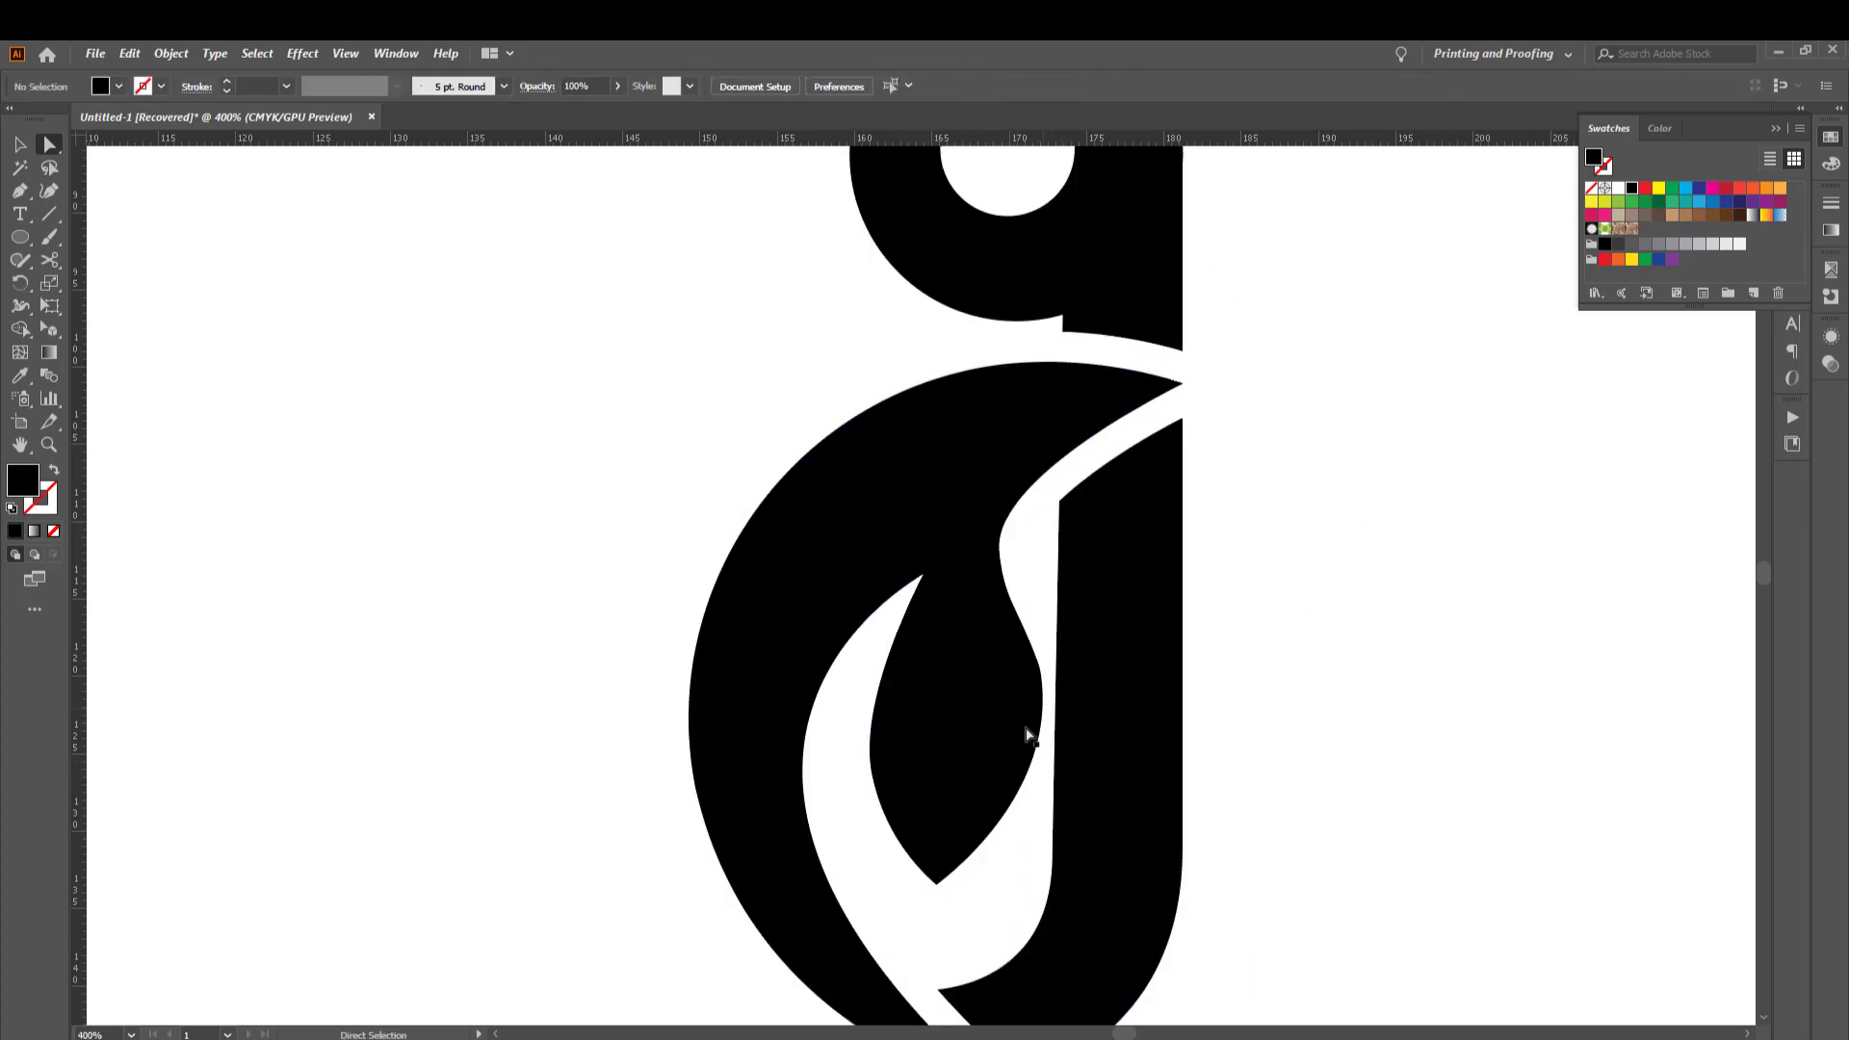
{"action": "scroll", "coordinate": [1025, 735], "scroll_direction": "up", "scroll_amount": 1, "text": "alt"}
{"action": "left_click_drag", "start_coordinate": [1064, 636], "coordinate": [1054, 633]}
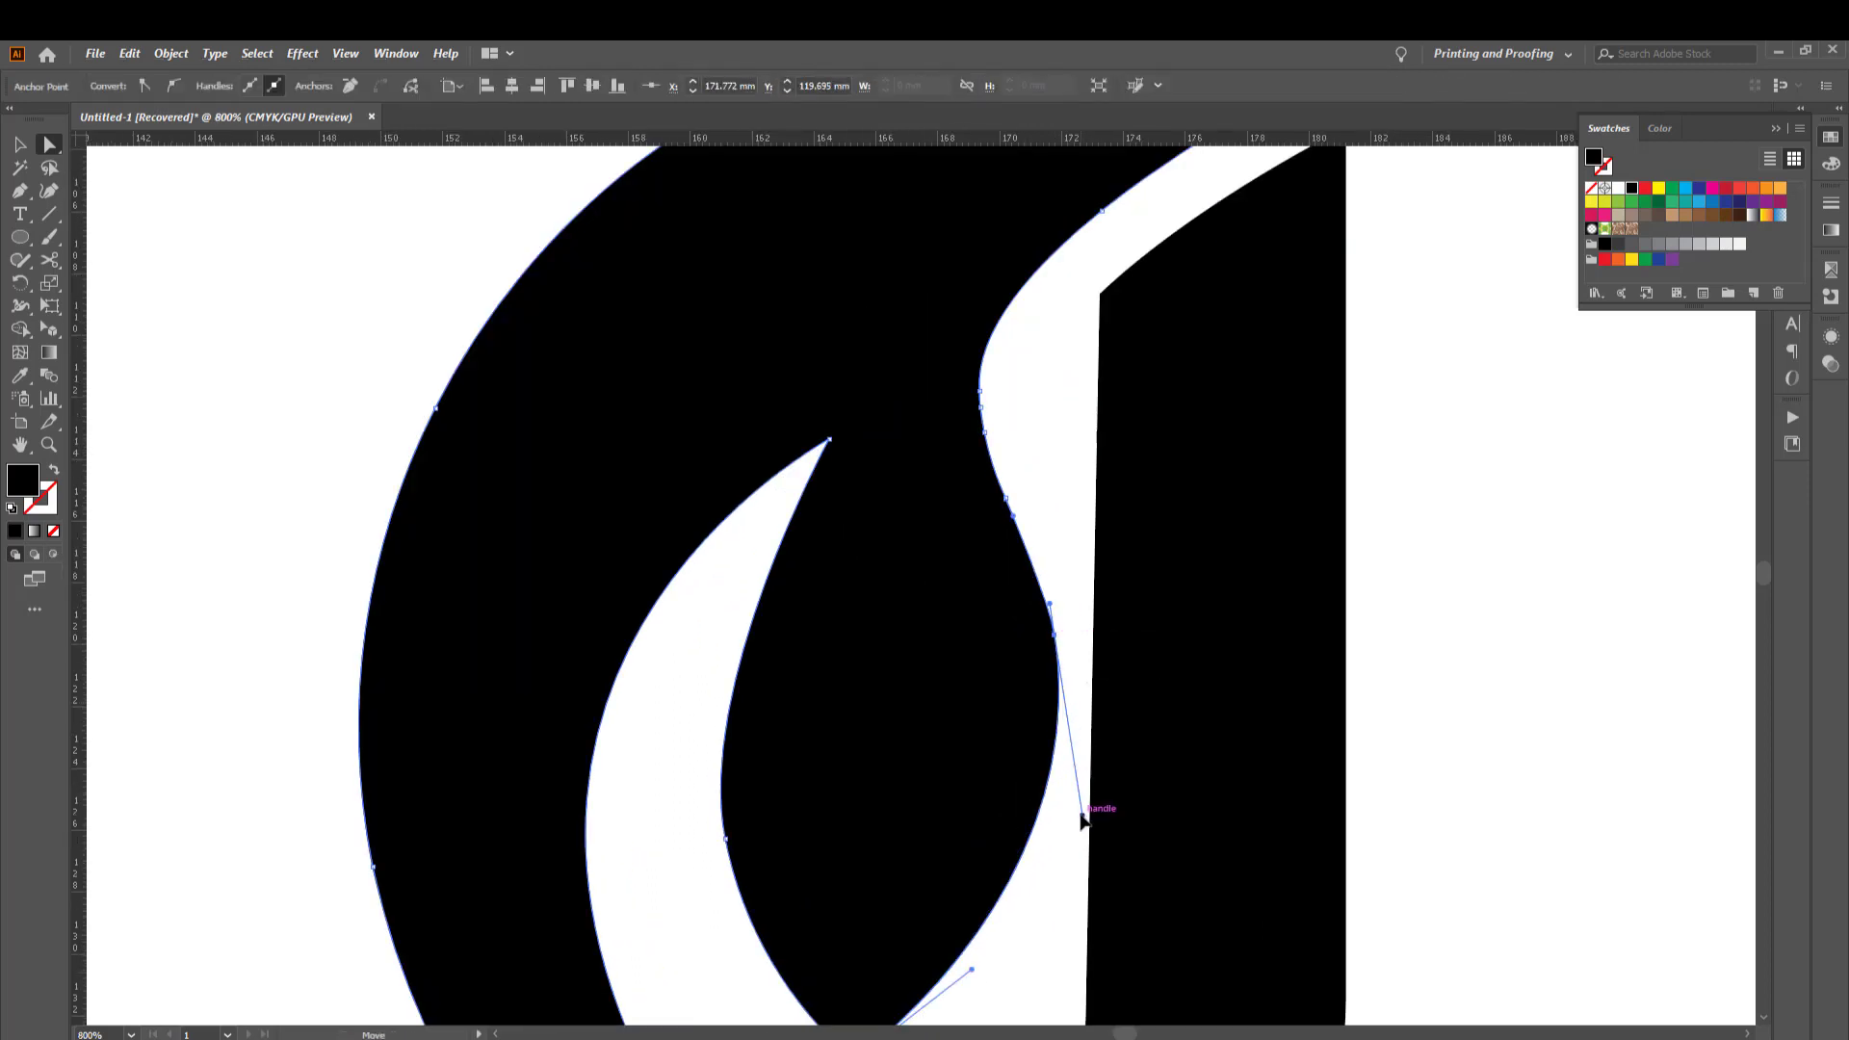
{"action": "left_click_drag", "start_coordinate": [1083, 820], "coordinate": [1057, 872]}
{"action": "key", "text": "ctrl+shift+a"}
{"action": "scroll", "coordinate": [1057, 872], "scroll_direction": "down", "scroll_amount": 5, "text": "alt"}
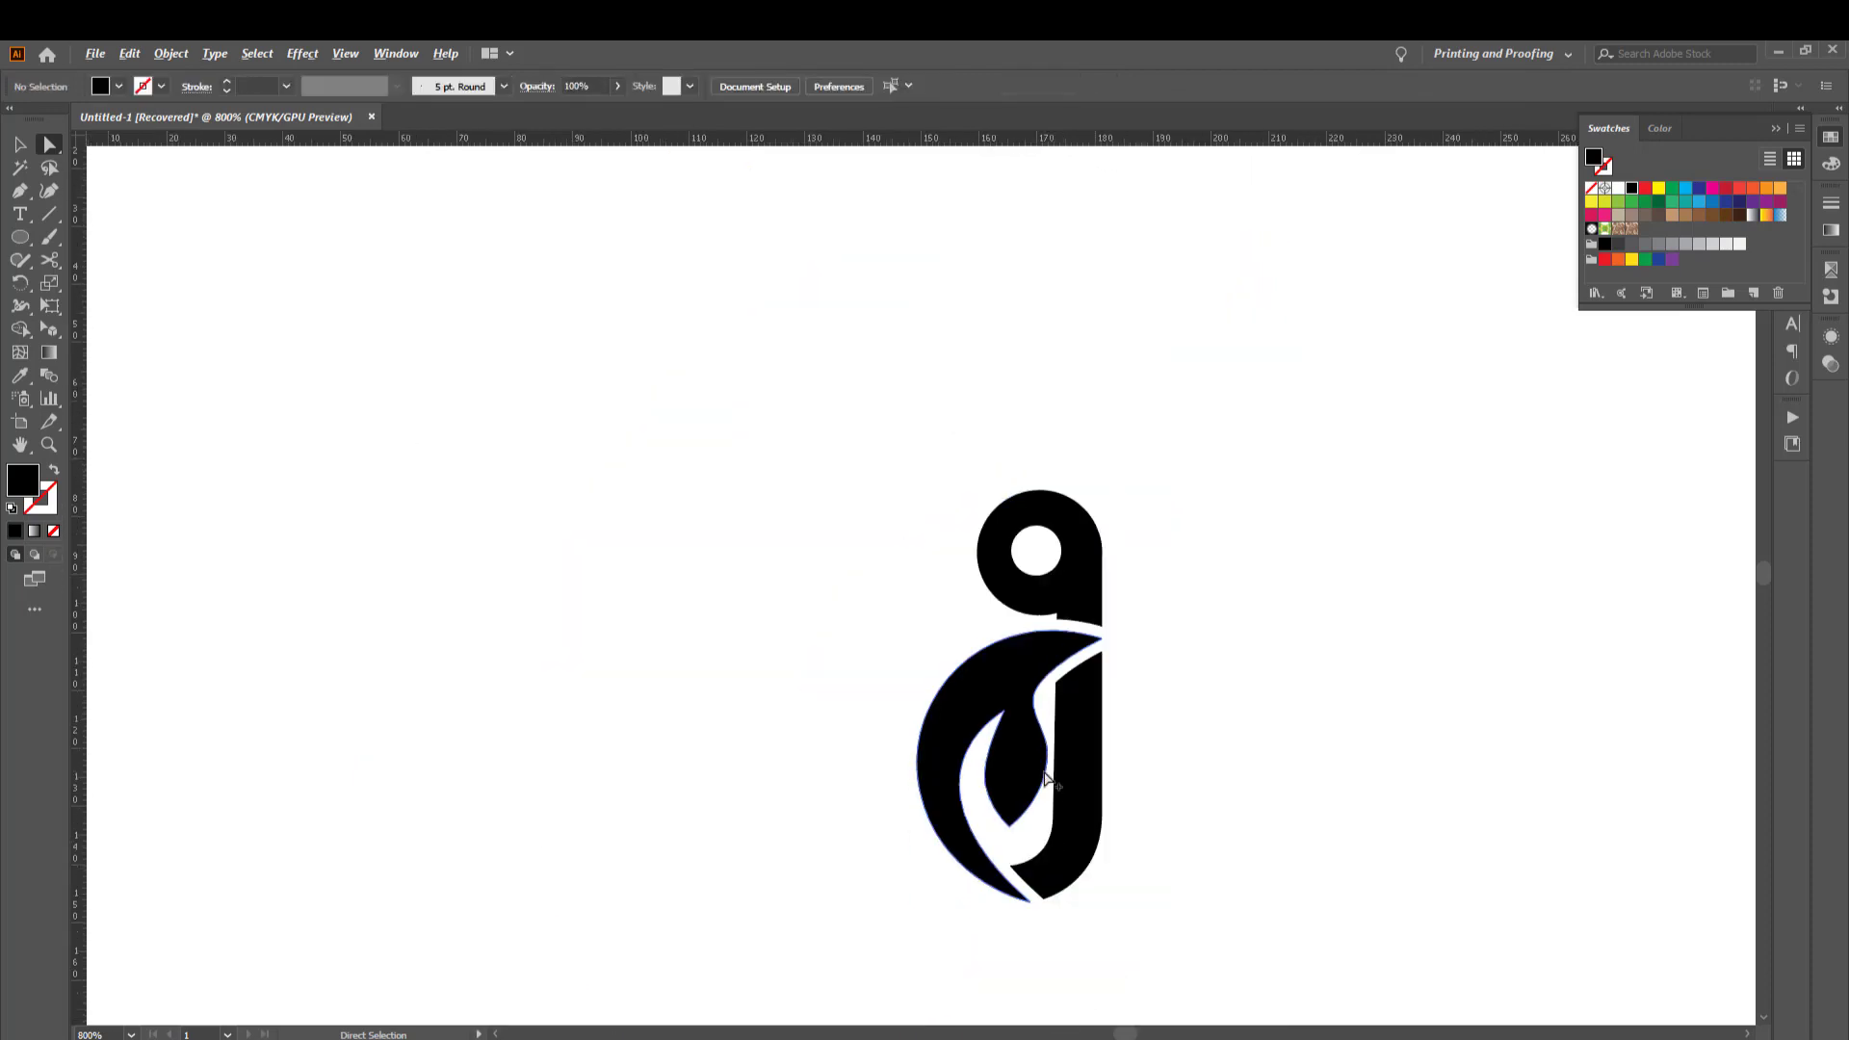
{"action": "scroll", "coordinate": [1059, 761], "scroll_direction": "up", "scroll_amount": 3, "text": "alt"}
Smooth the inner S-curve with the Smooth Tool and zoom out to the whole glyph
{"action": "left_click", "coordinate": [1067, 742]}
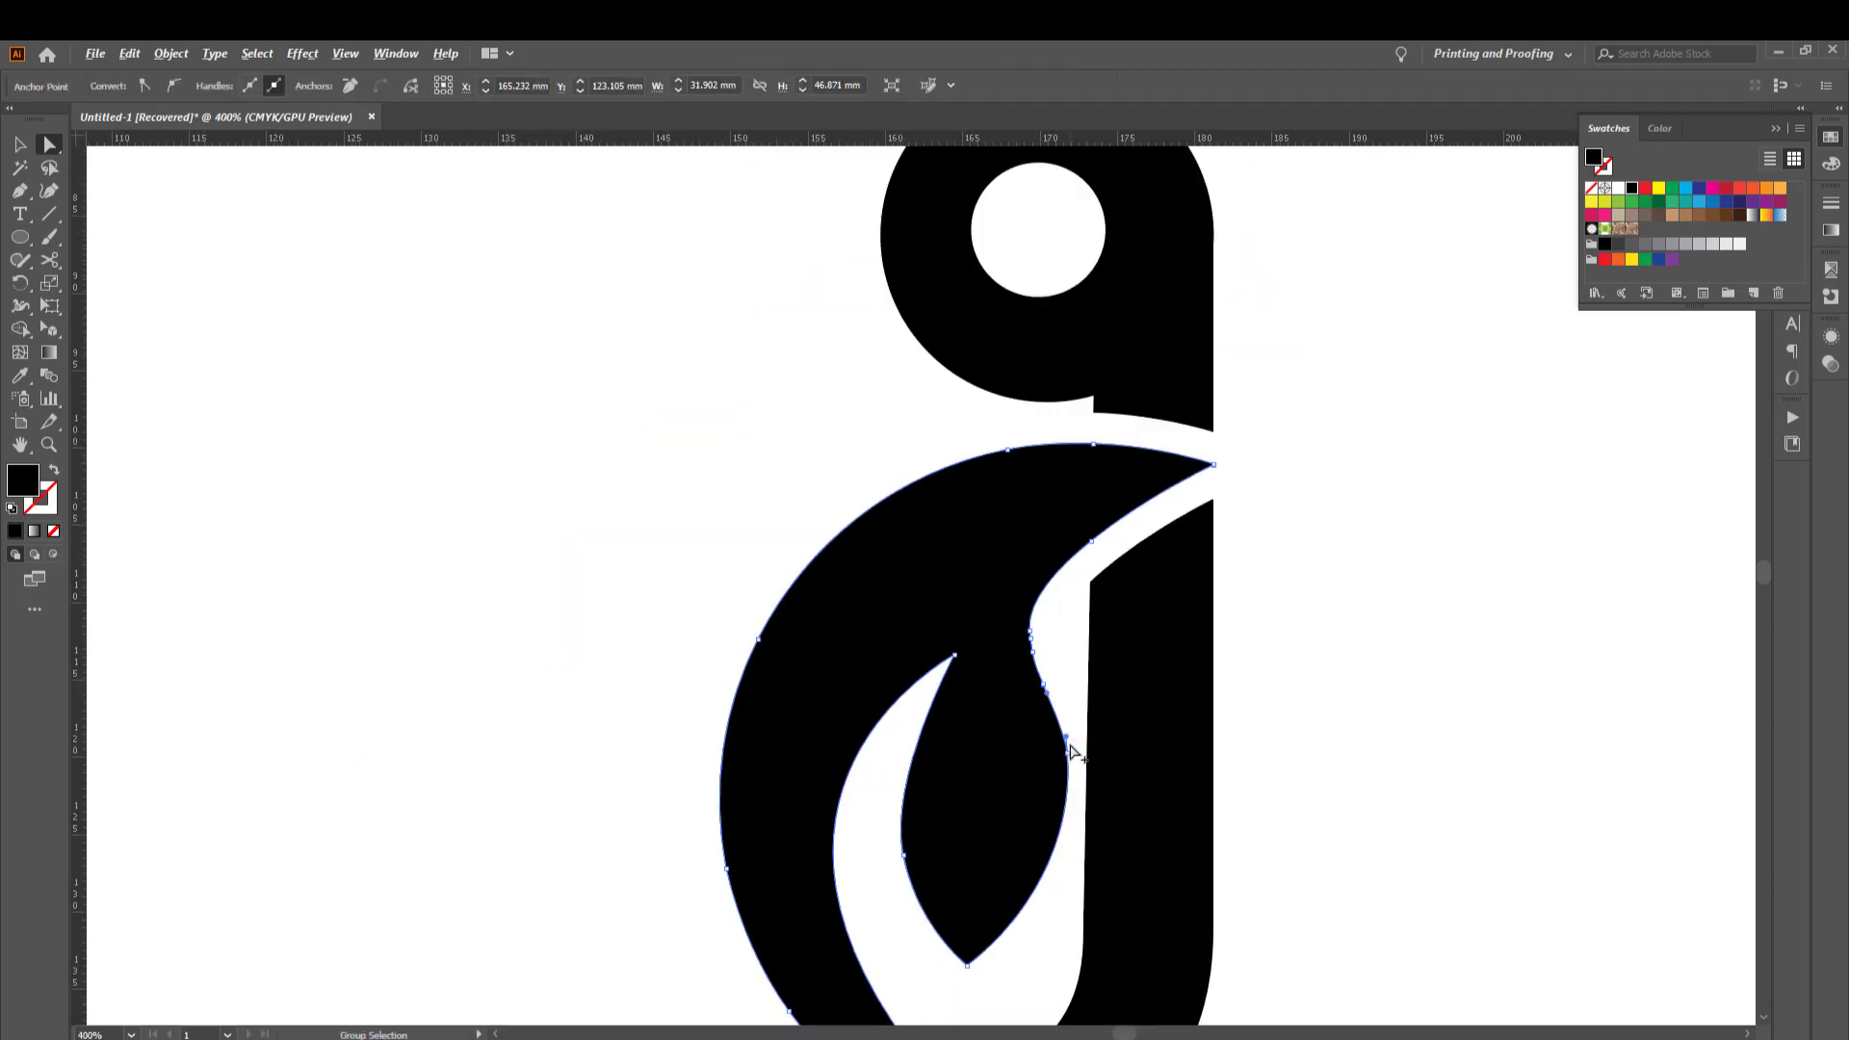
{"action": "scroll", "coordinate": [1069, 751], "scroll_direction": "up", "scroll_amount": 2, "text": "alt"}
{"action": "scroll", "coordinate": [826, 445], "scroll_direction": "down", "scroll_amount": 1}
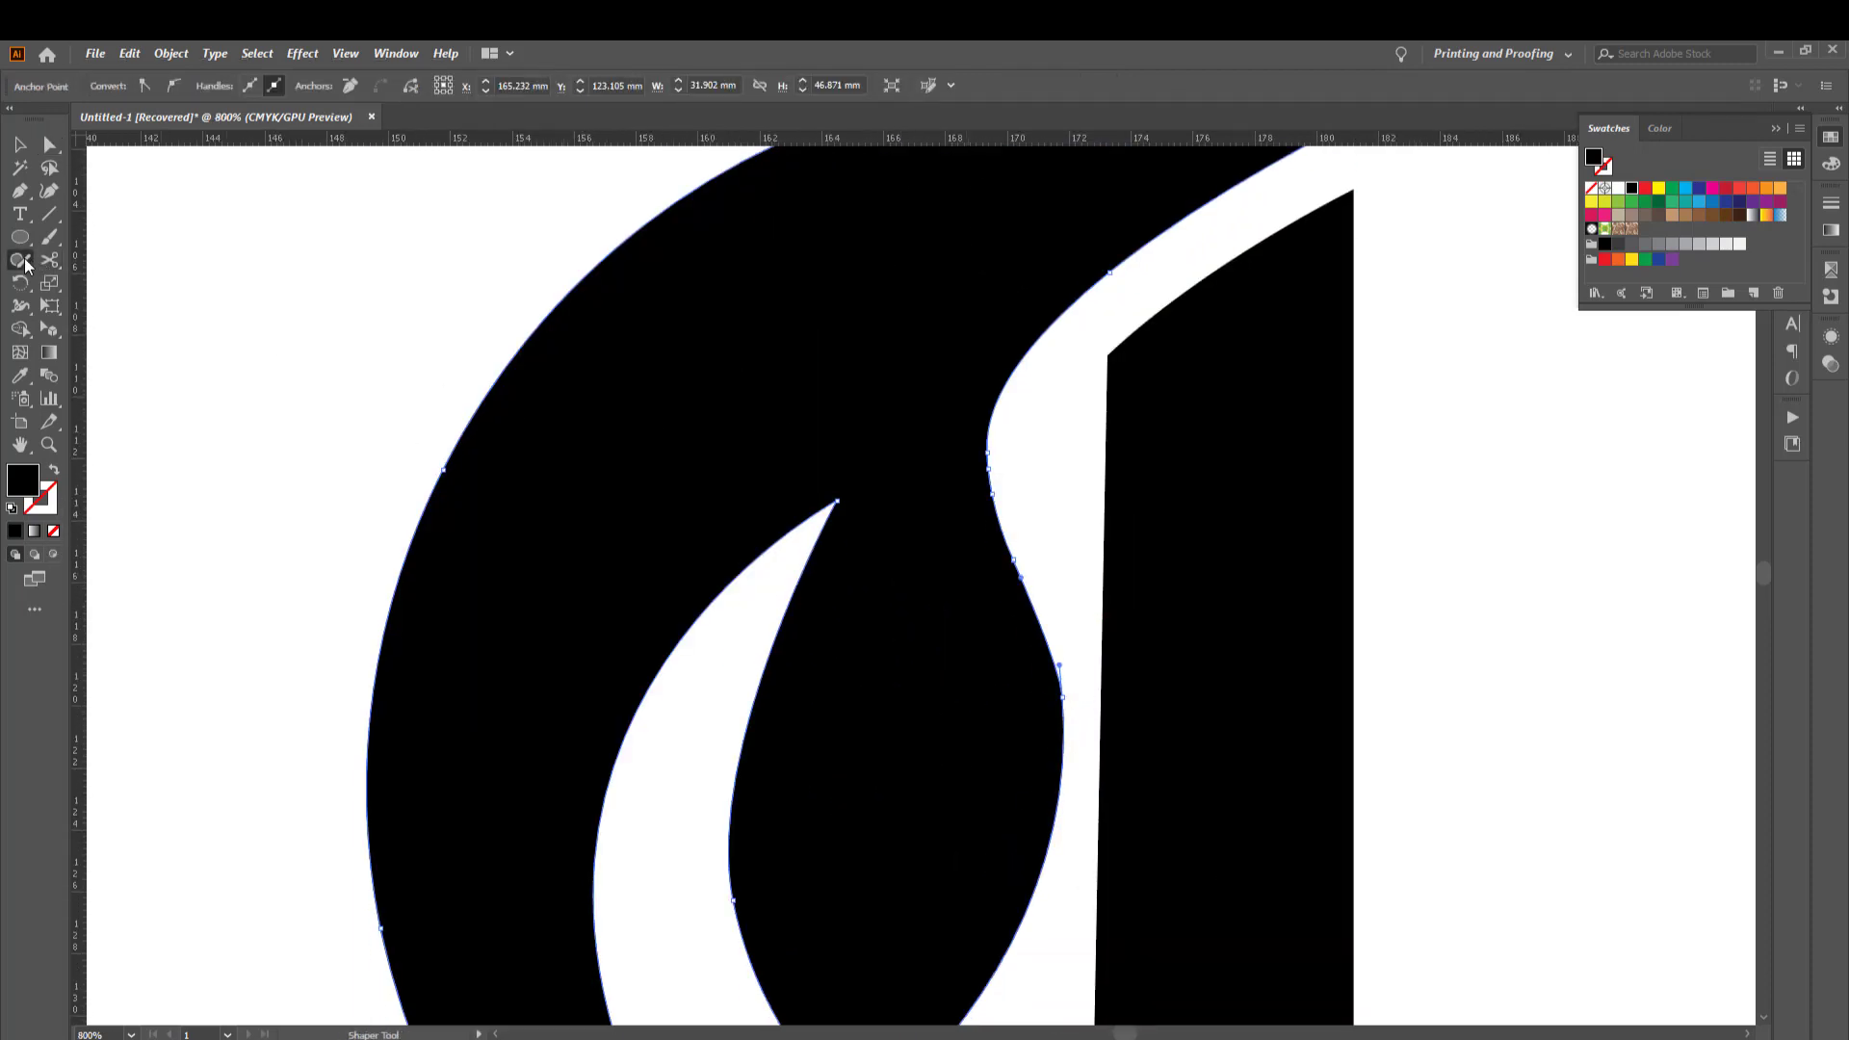
{"action": "left_click_drag", "start_coordinate": [26, 265], "coordinate": [84, 309]}
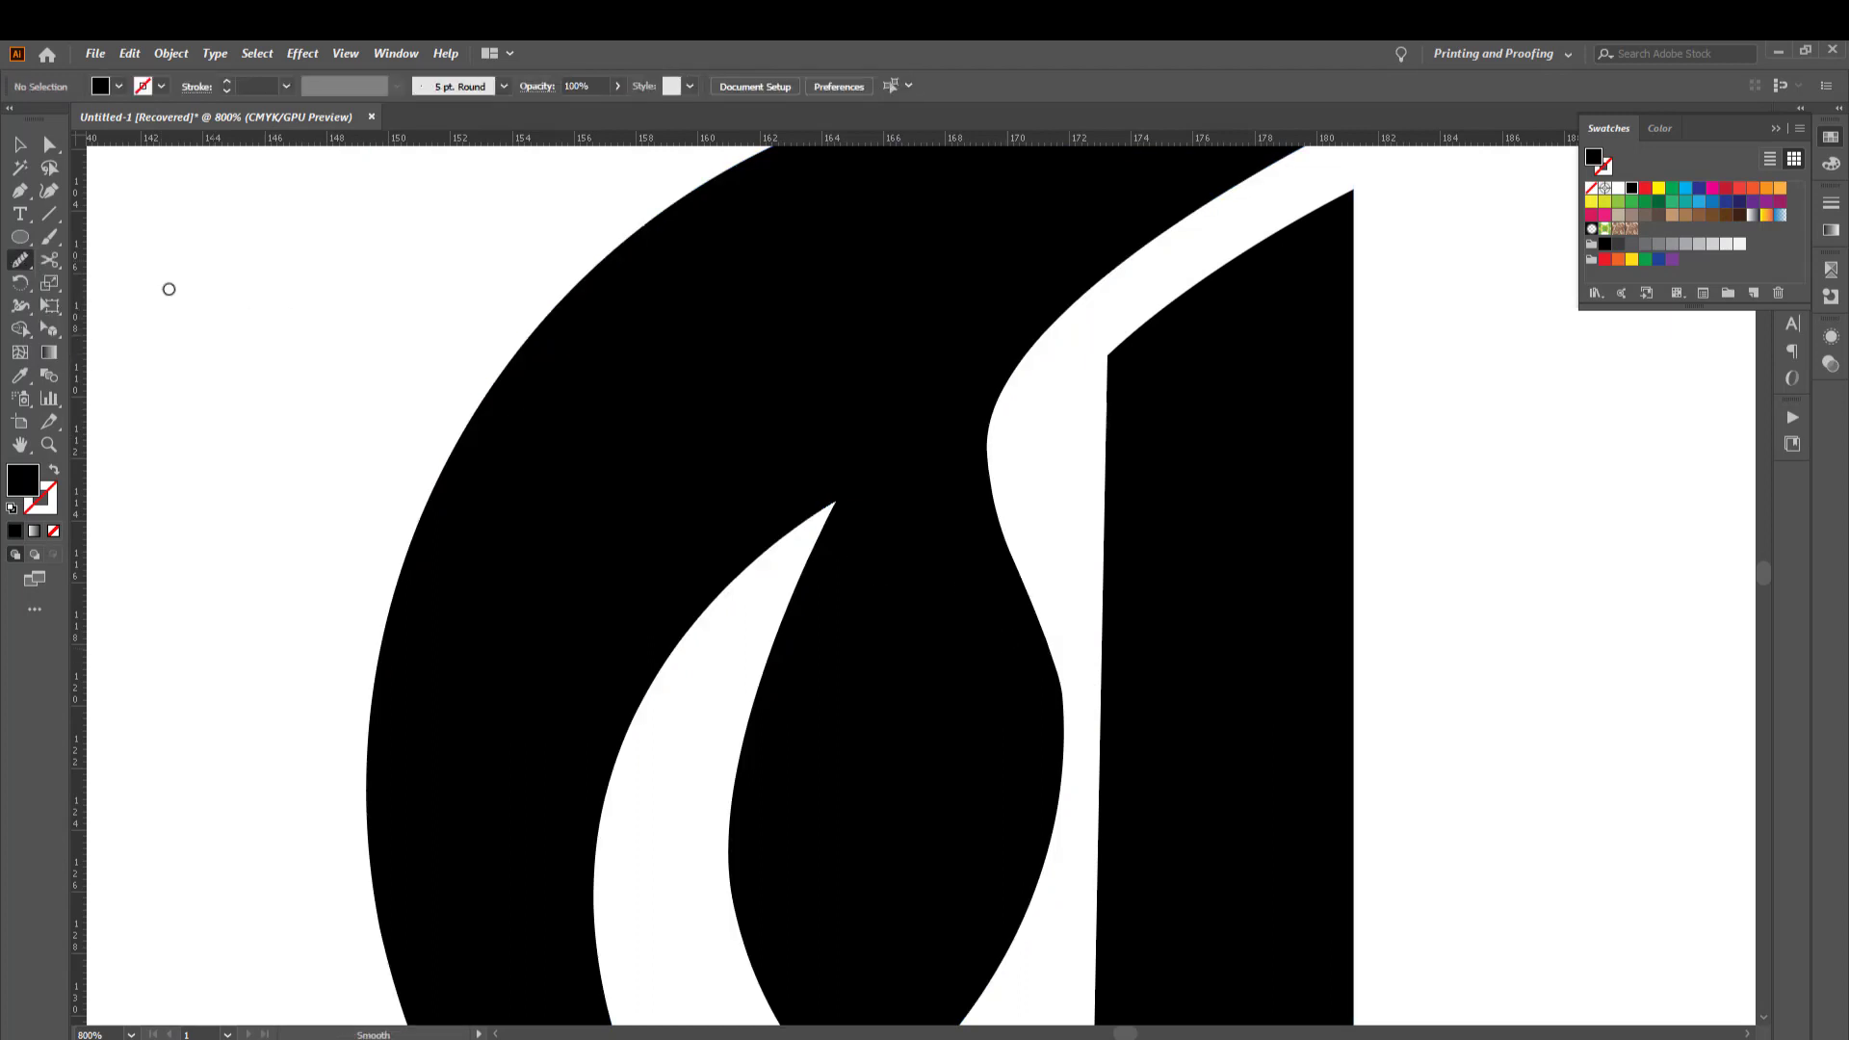
{"action": "key", "text": "ctrl"}
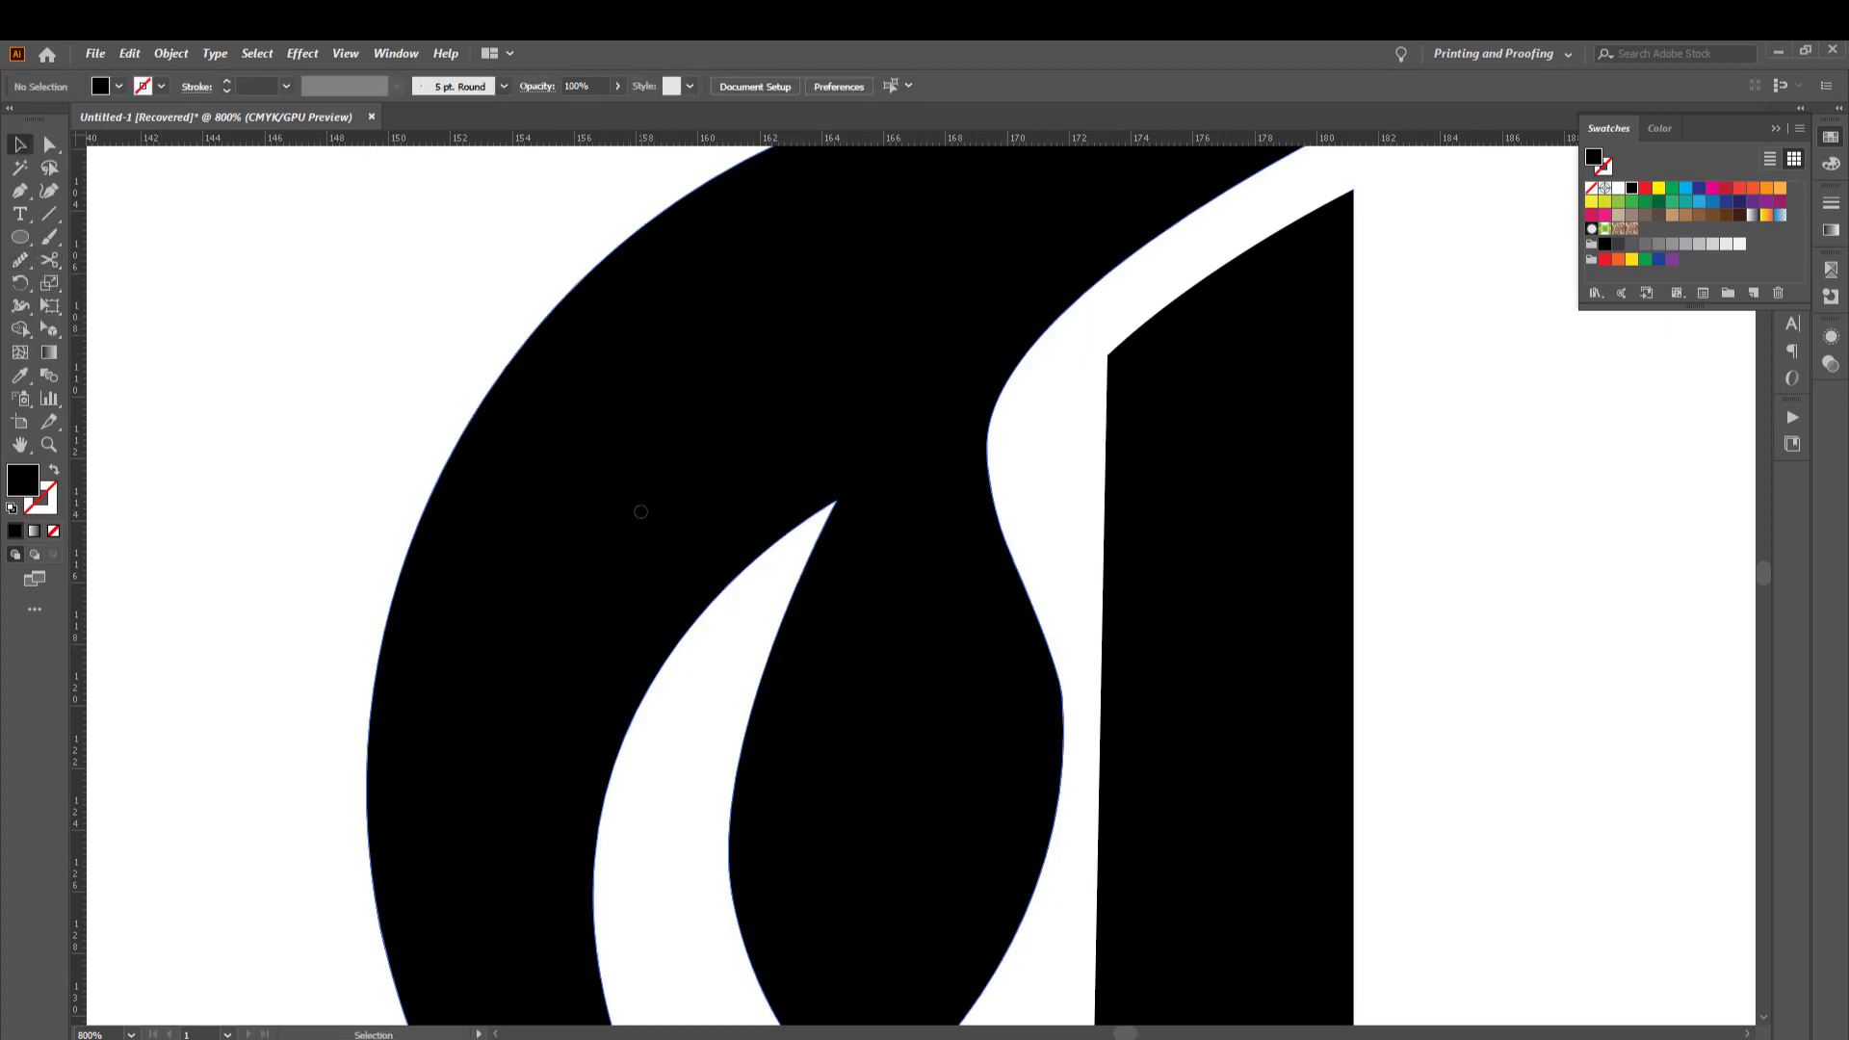
{"action": "left_click", "coordinate": [640, 511]}
{"action": "left_click", "coordinate": [20, 262]}
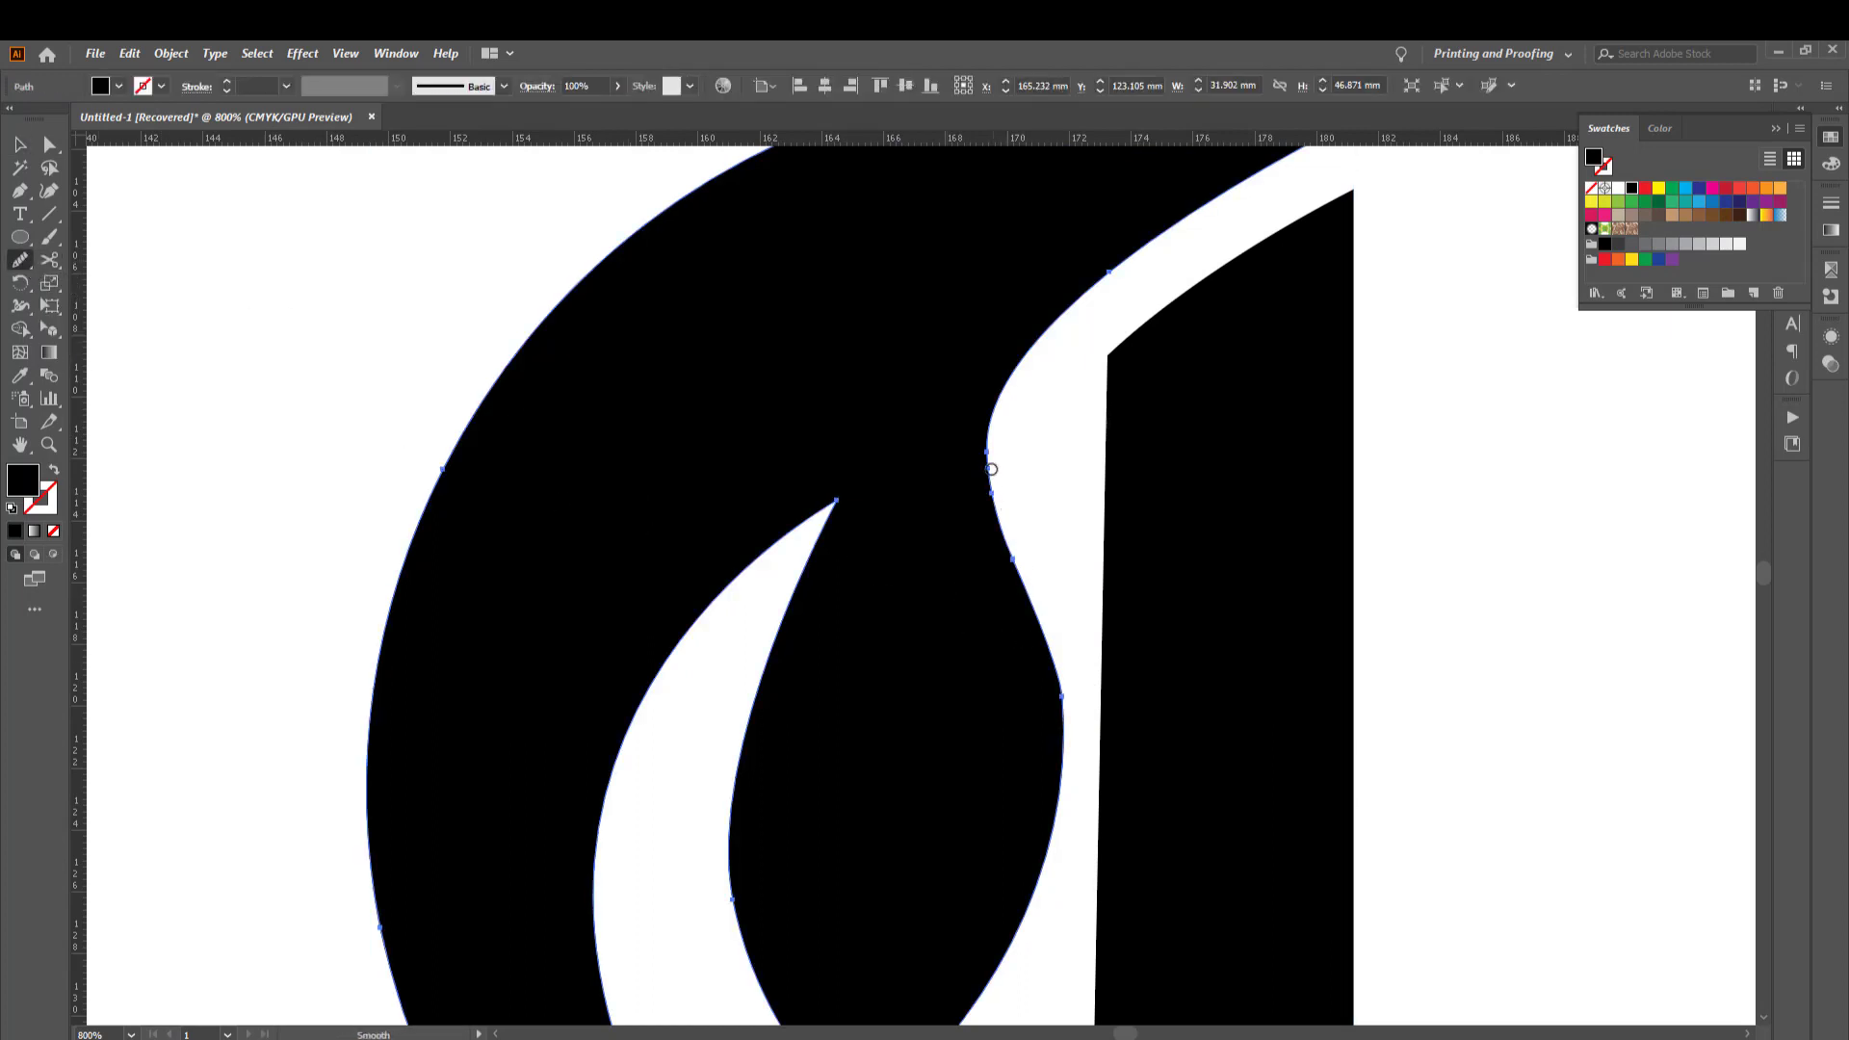
{"action": "left_click_drag", "start_coordinate": [1060, 742], "coordinate": [1059, 809]}
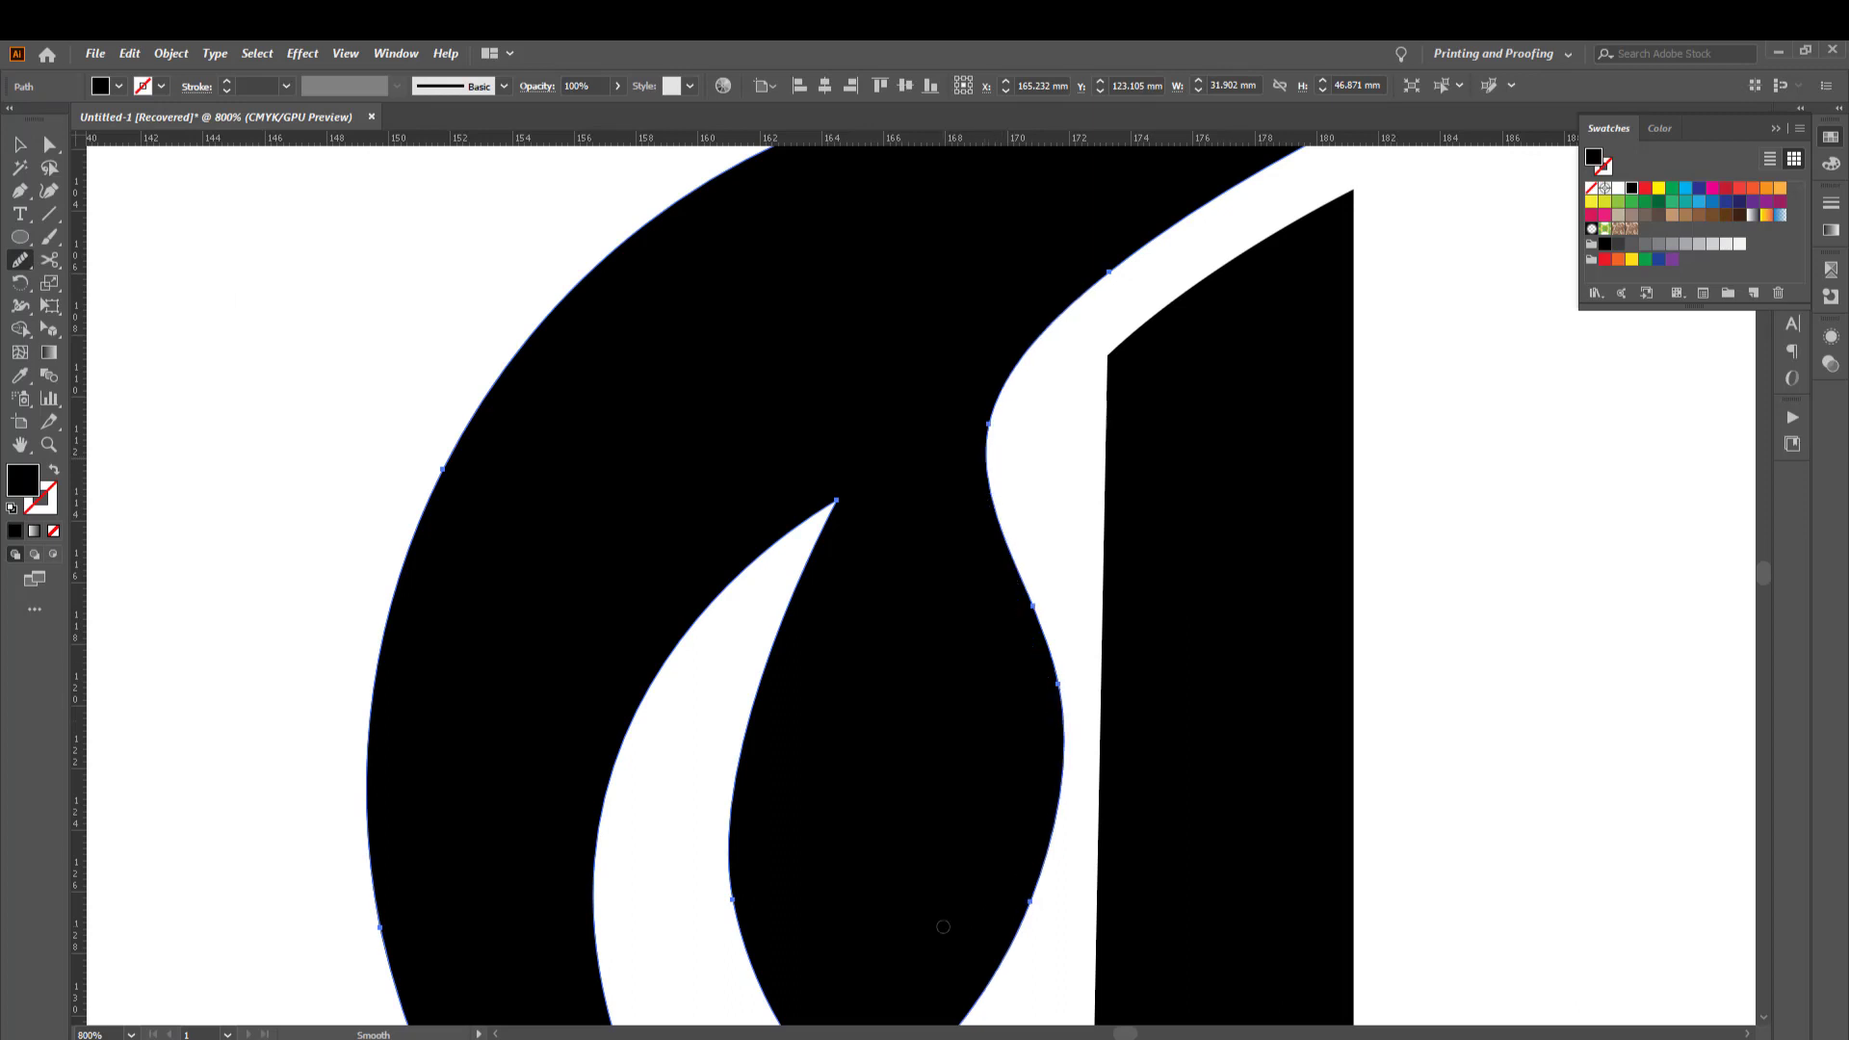
{"action": "key", "text": "ctrl+minus"}
Group the two g pieces into one mark and move it further left on the artboard
{"action": "key", "text": "v"}
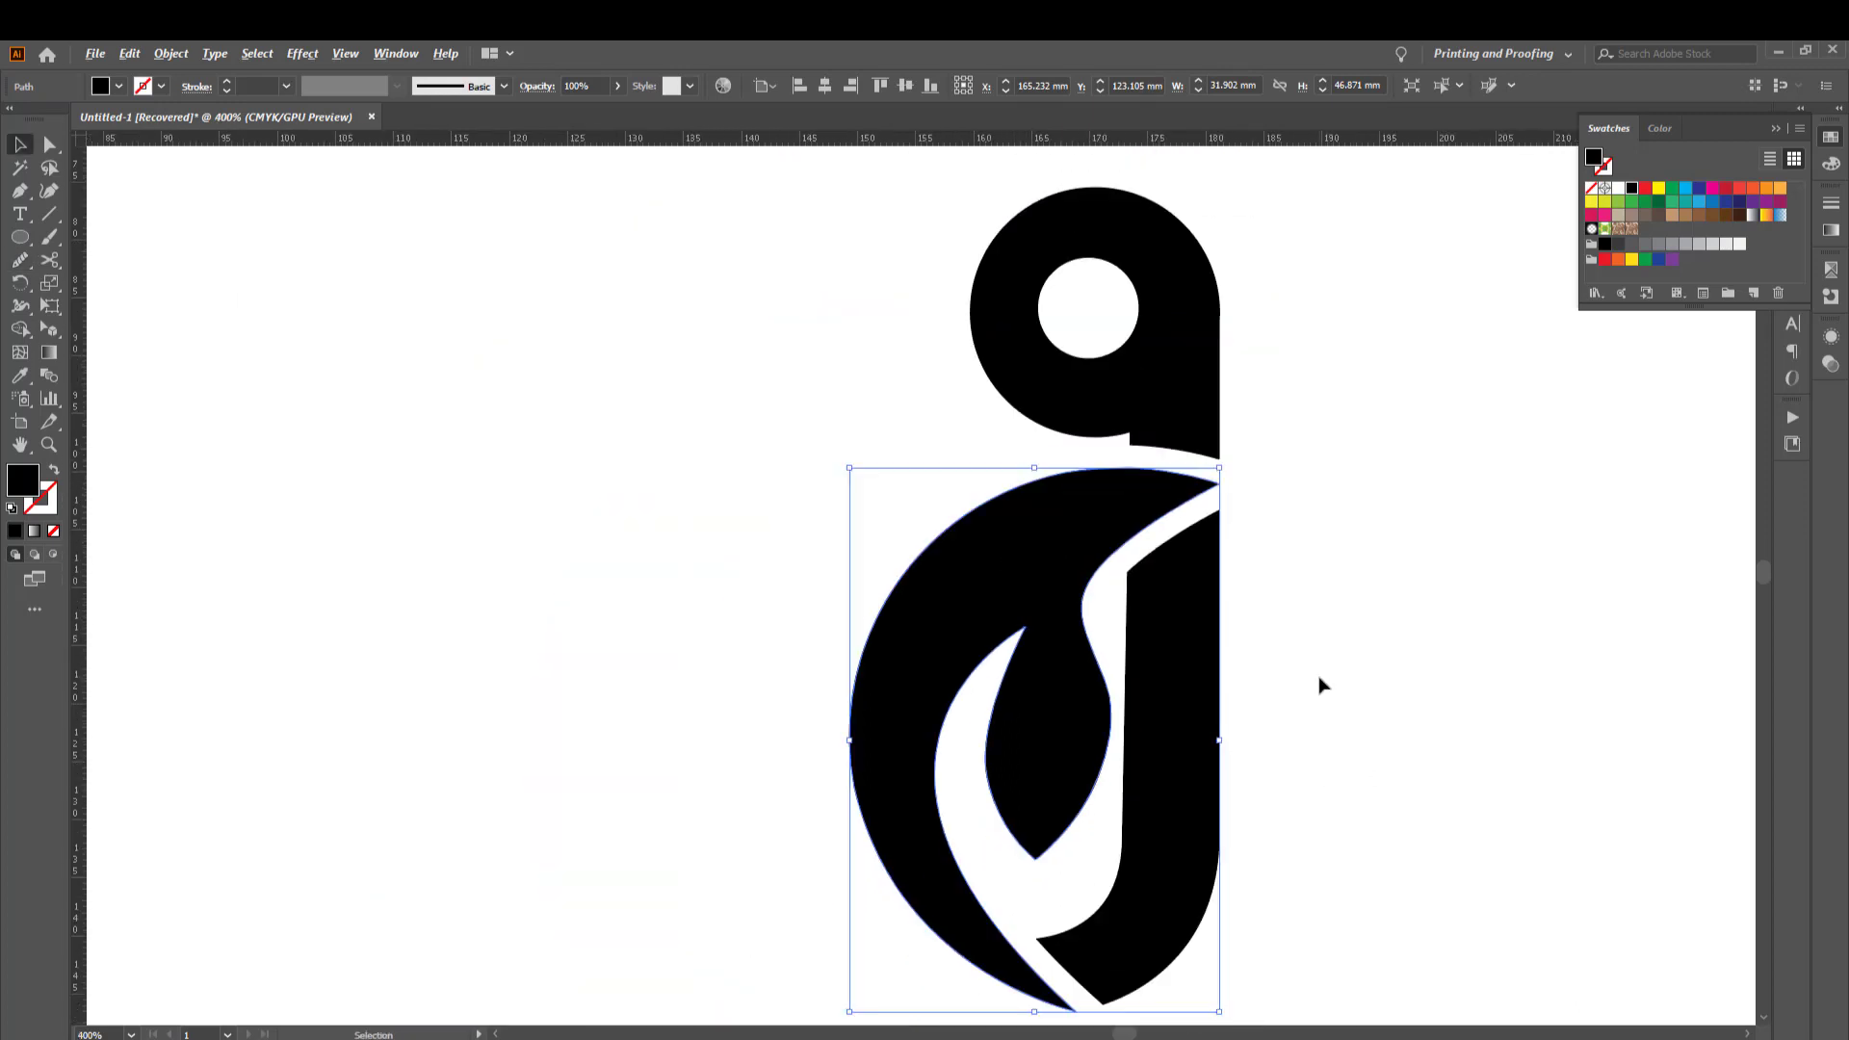
{"action": "scroll", "coordinate": [1303, 737], "scroll_direction": "down", "scroll_amount": 3, "text": "alt"}
{"action": "left_click_drag", "start_coordinate": [1338, 694], "coordinate": [1205, 883]}
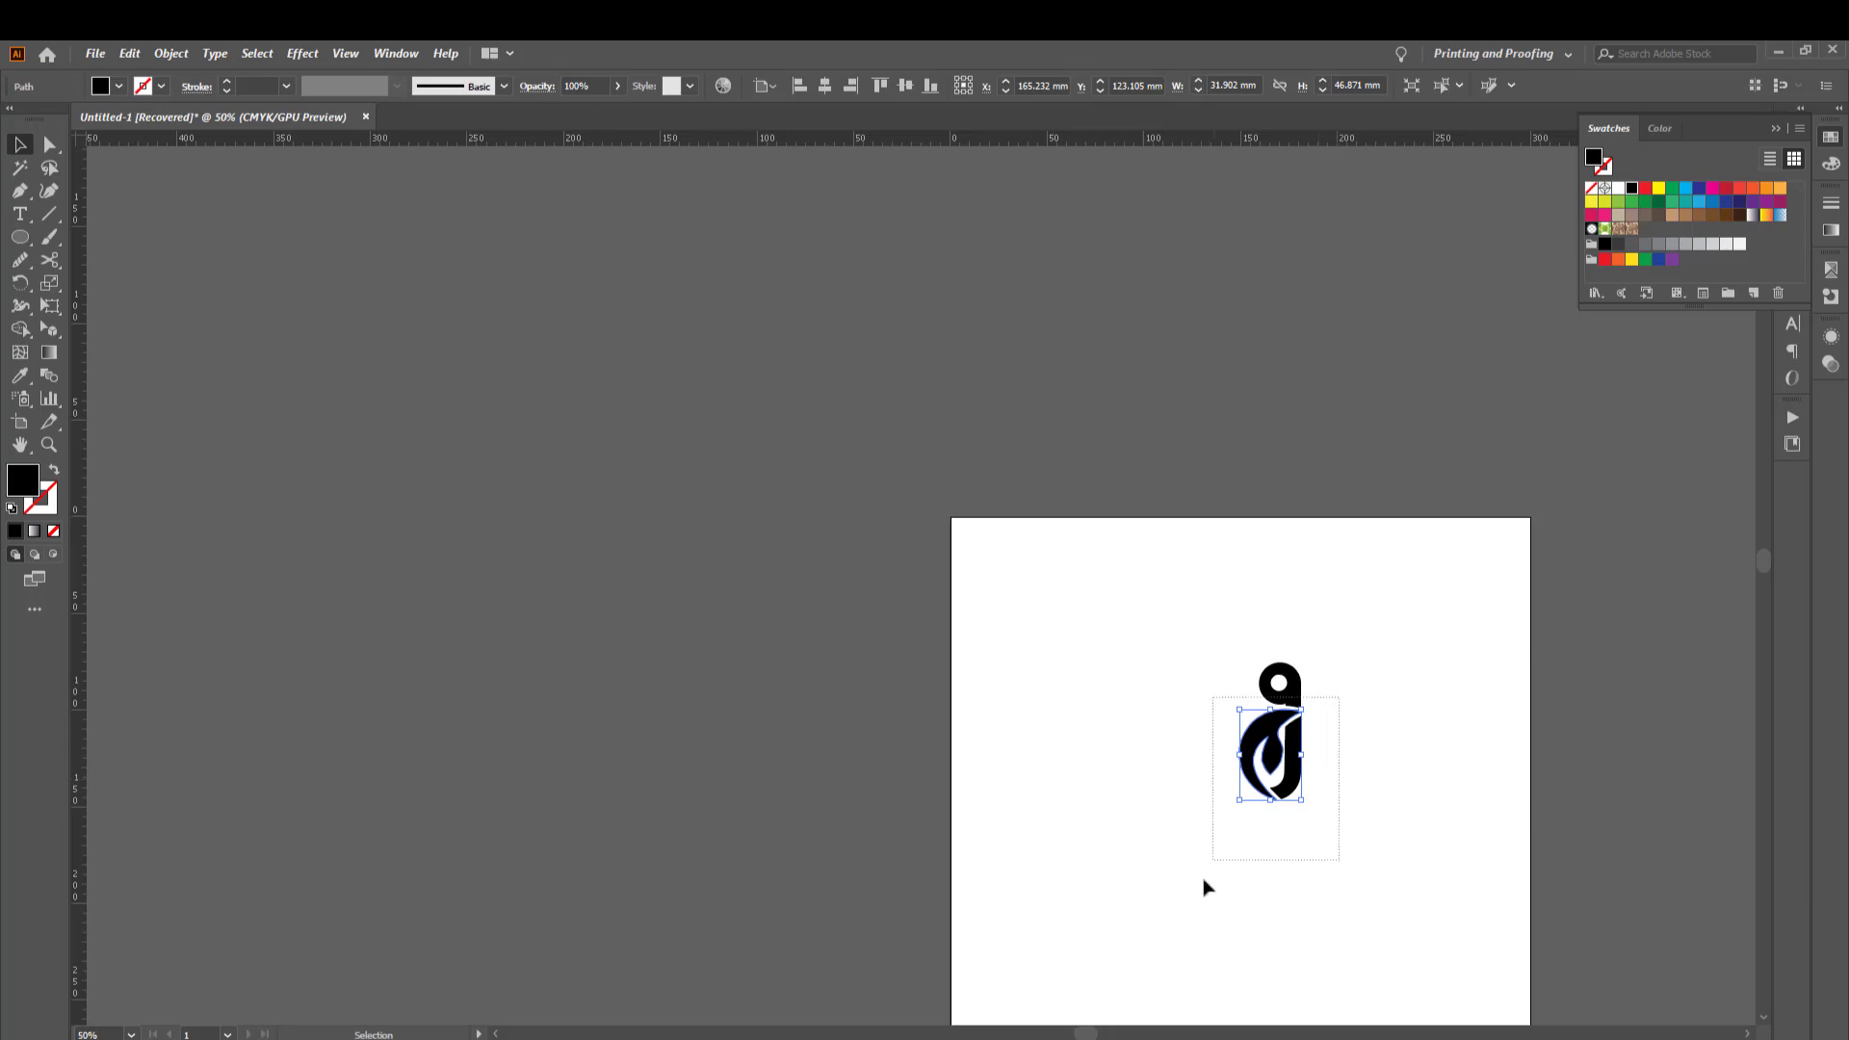
{"action": "key", "text": "ctrl+g"}
{"action": "mouse_move", "coordinate": [1293, 759]}
{"action": "left_mouse_down"}
{"action": "mouse_move", "coordinate": [1189, 761]}
{"action": "mouse_move", "coordinate": [1177, 741]}
{"action": "left_mouse_up"}
{"action": "scroll", "coordinate": [1199, 804], "scroll_direction": "up", "scroll_amount": 2}
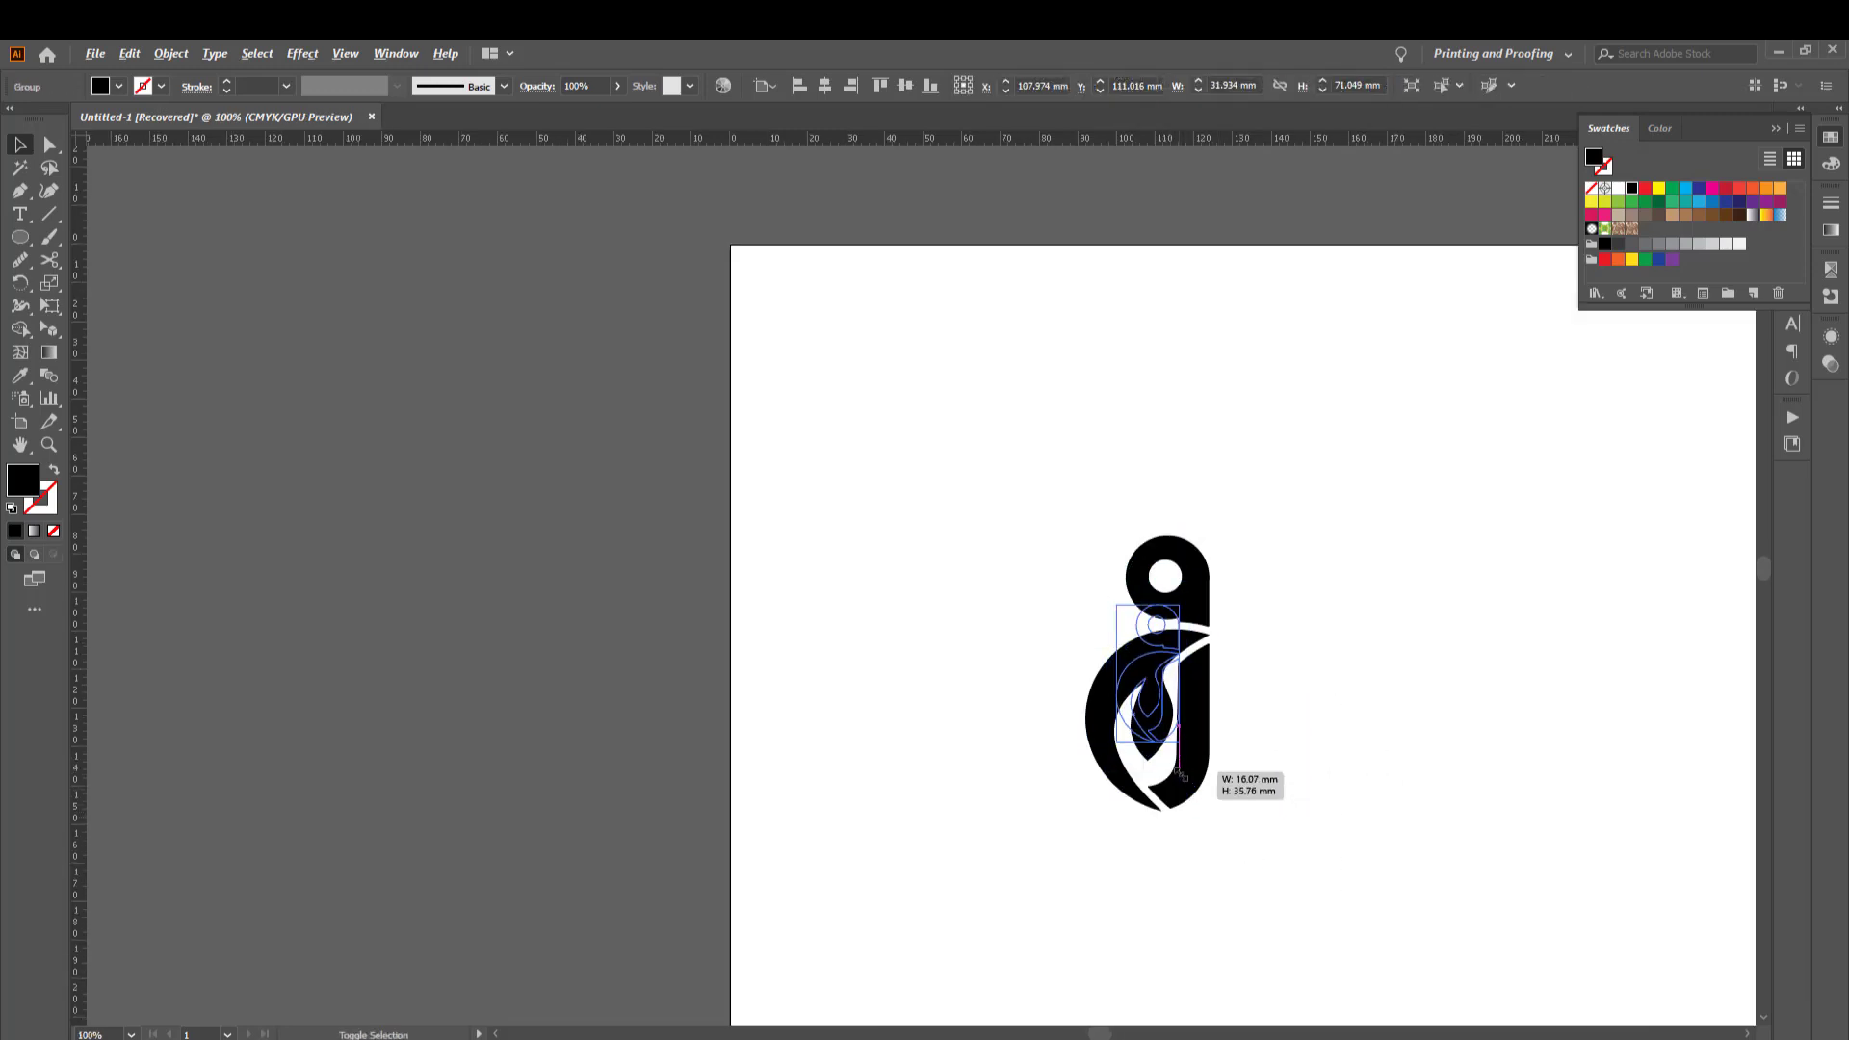
{"action": "scroll", "coordinate": [1240, 703], "scroll_direction": "up", "scroll_amount": 1}
{"action": "left_click", "coordinate": [1241, 703]}
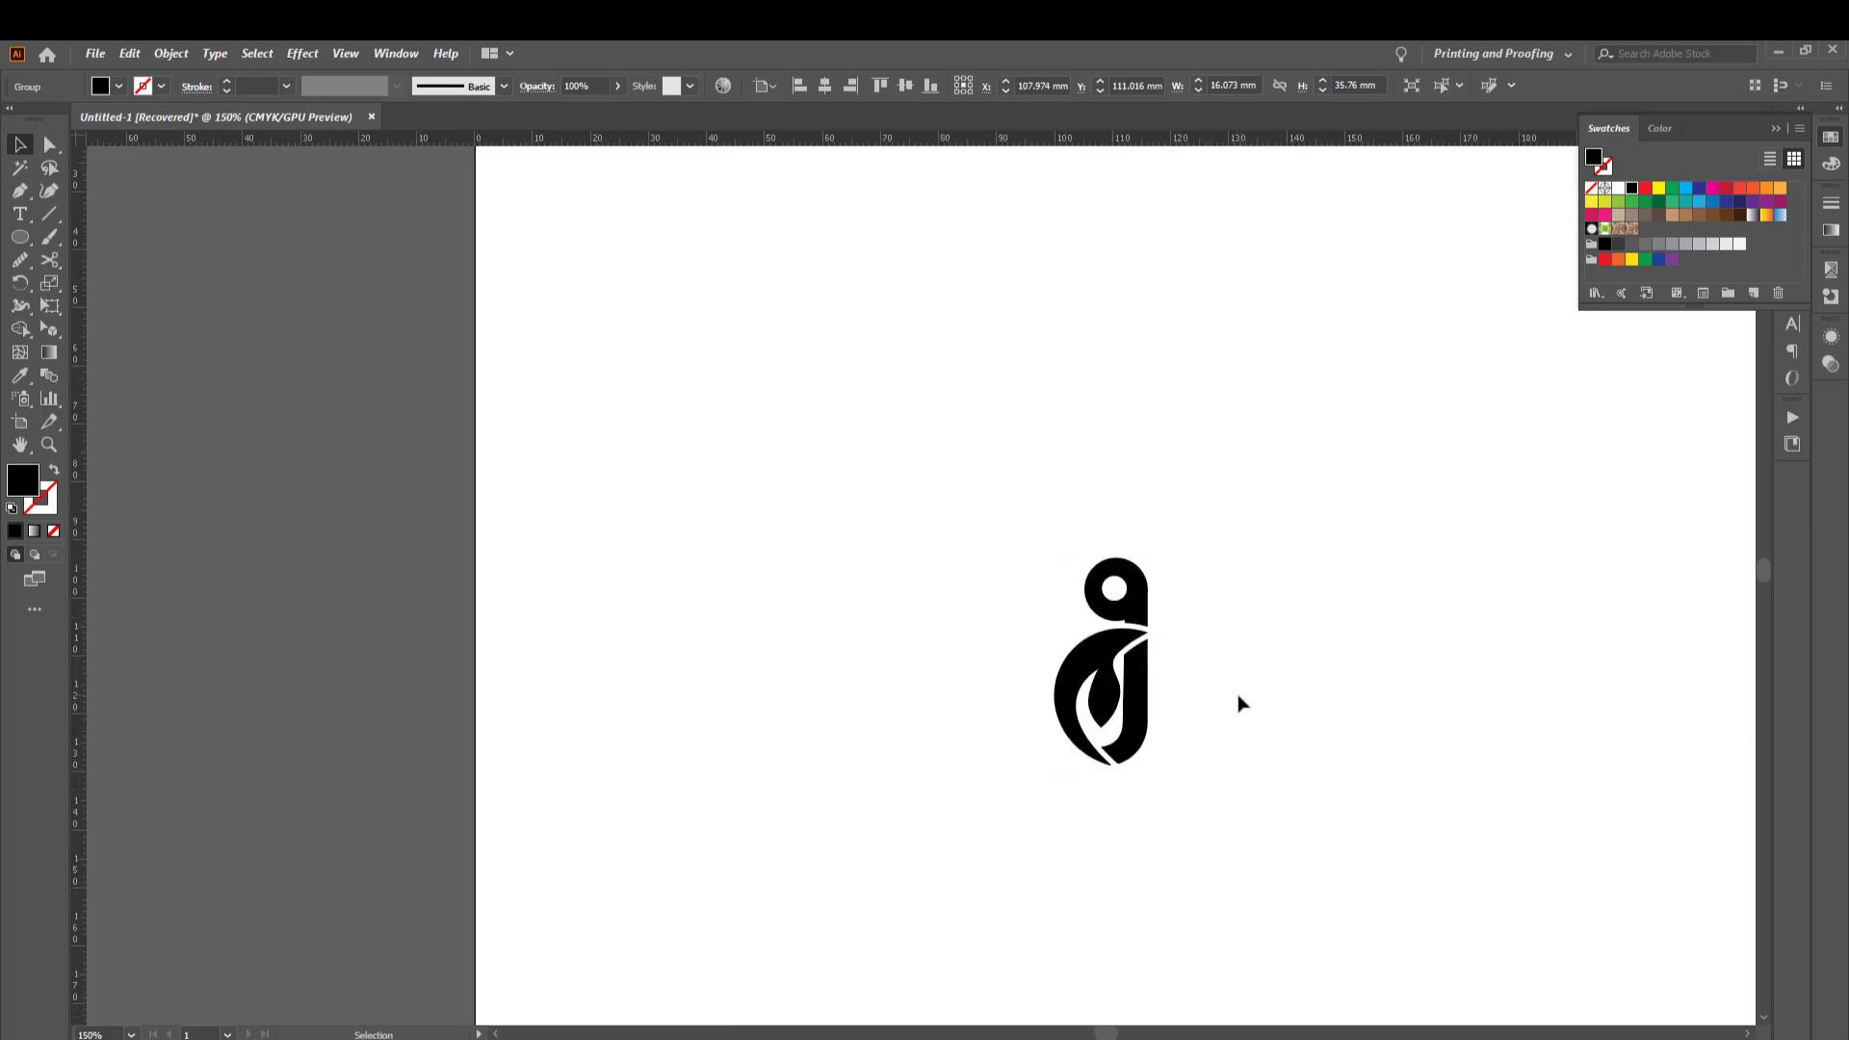
Add the text 'arden' as a line to the right of the g mark
{"action": "key", "text": "t"}
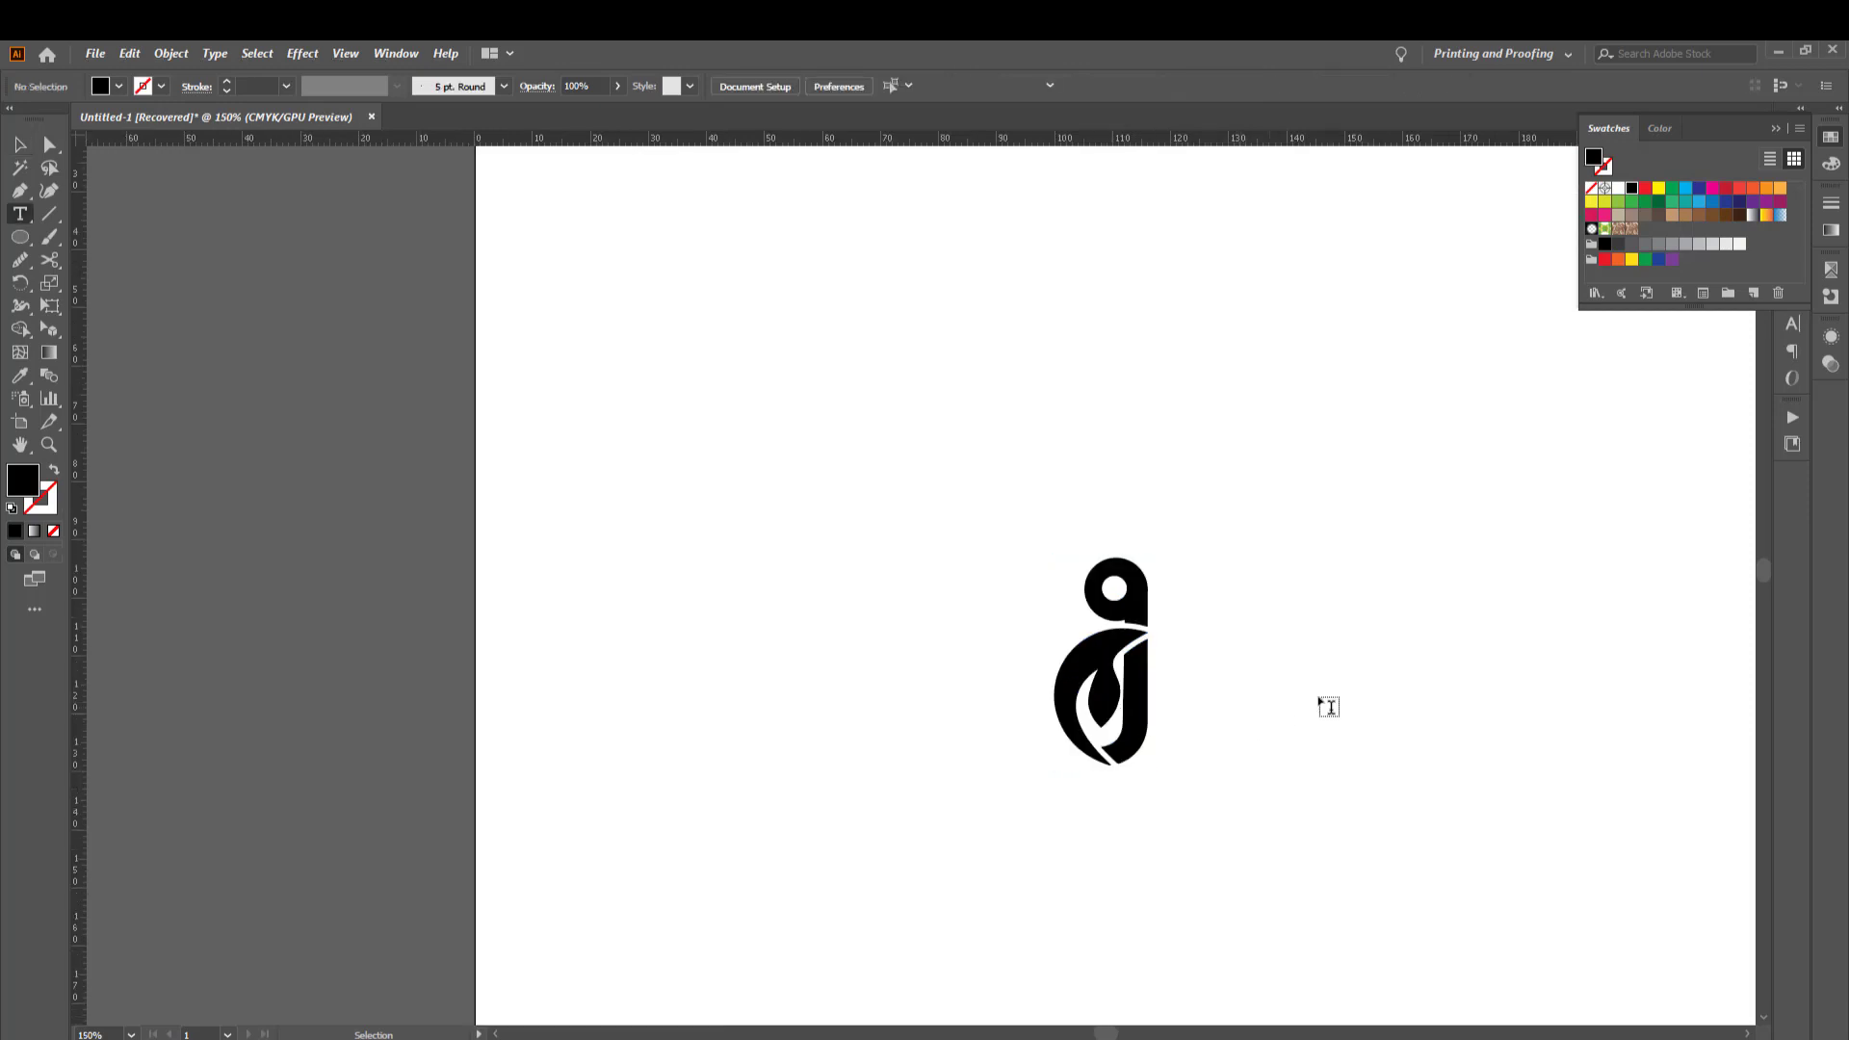
{"action": "left_click", "coordinate": [1323, 691]}
{"action": "type", "text": "a"}
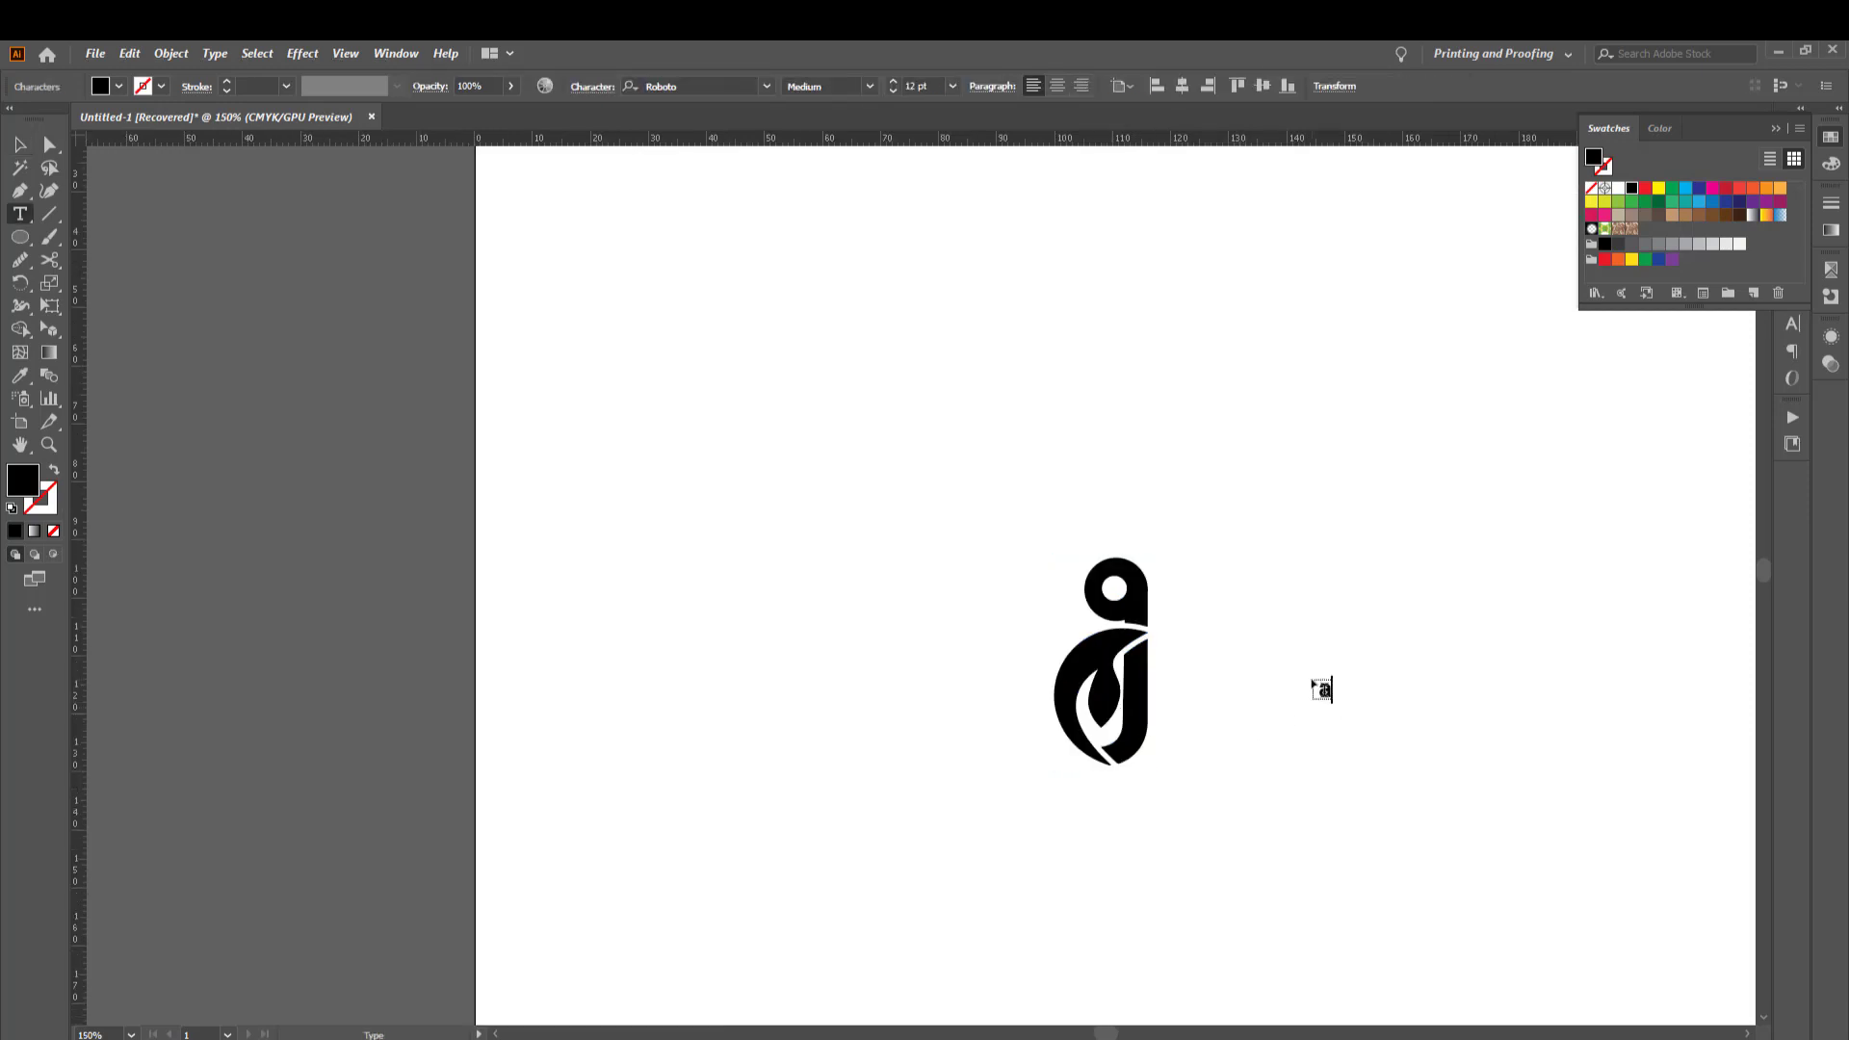
{"action": "type", "text": "rden"}
{"action": "left_click", "coordinate": [11, 145]}
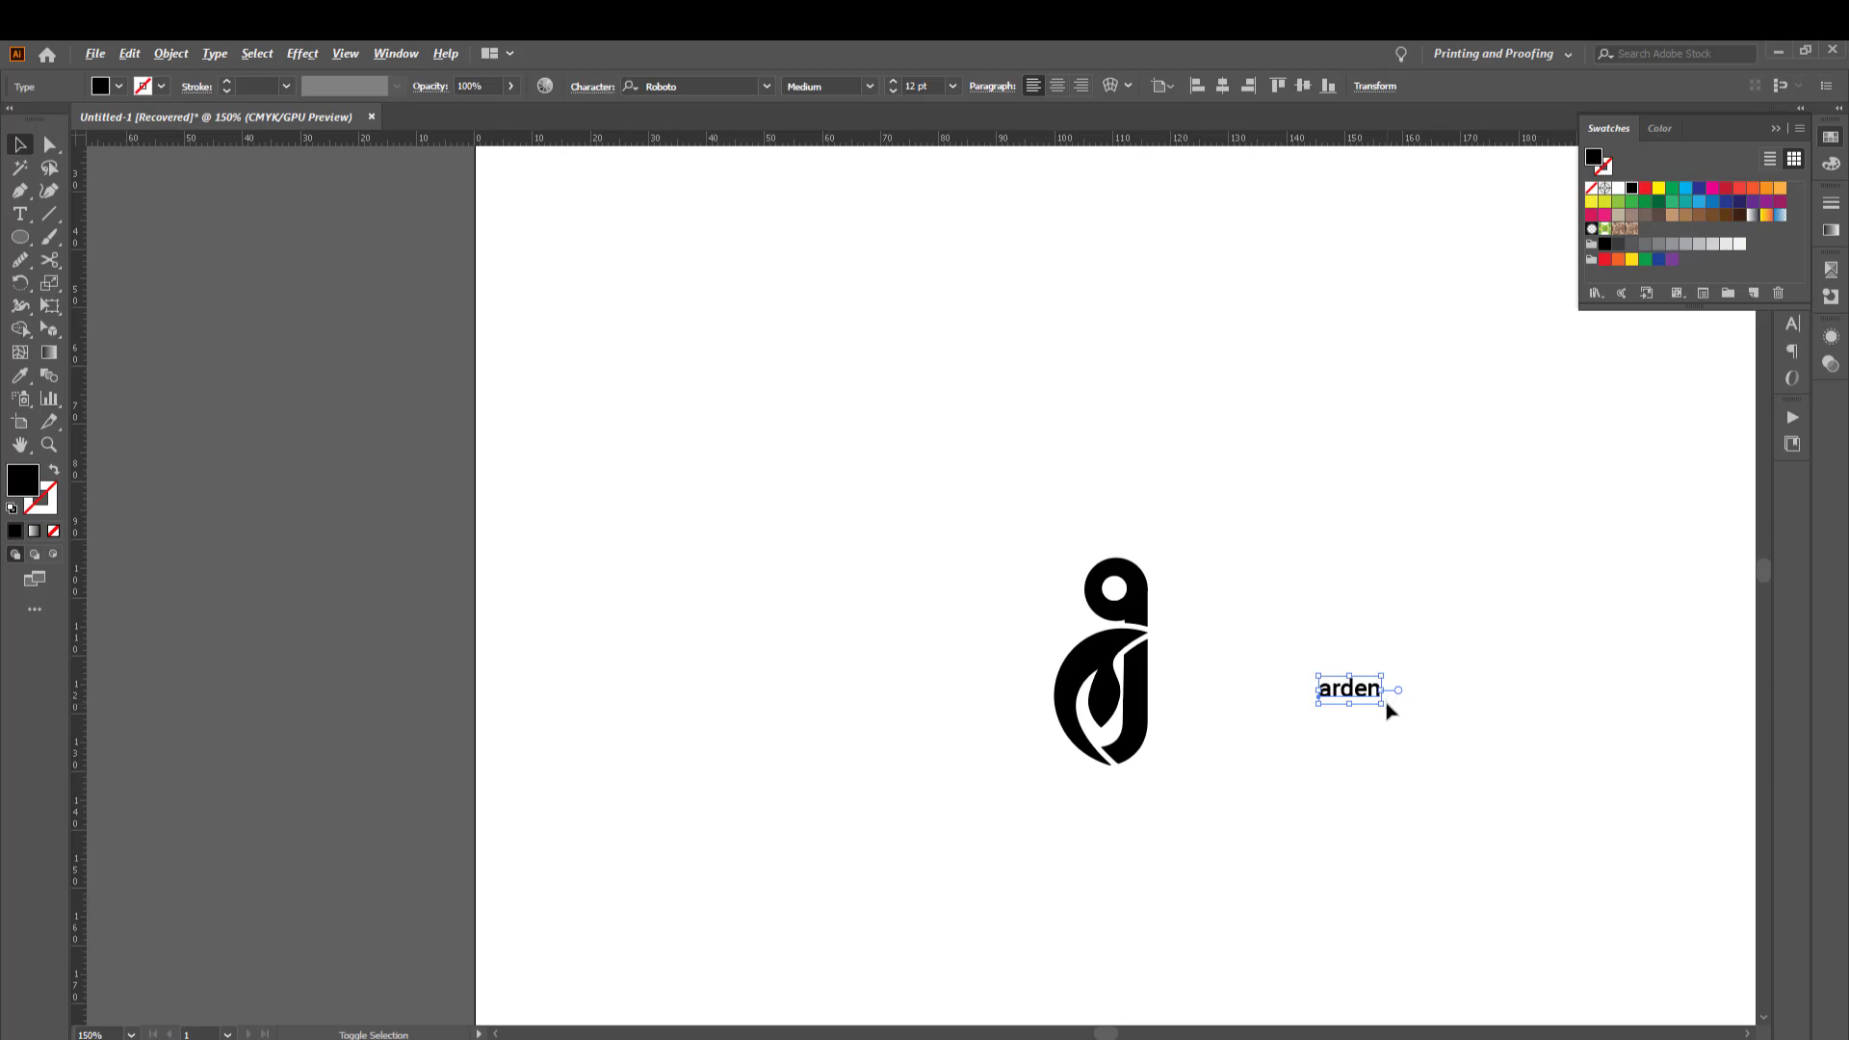
Enlarge the arden text and set it level with the top of the g
{"action": "left_click_drag", "start_coordinate": [1384, 704], "coordinate": [1509, 762]}
{"action": "left_click_drag", "start_coordinate": [1292, 726], "coordinate": [1235, 636]}
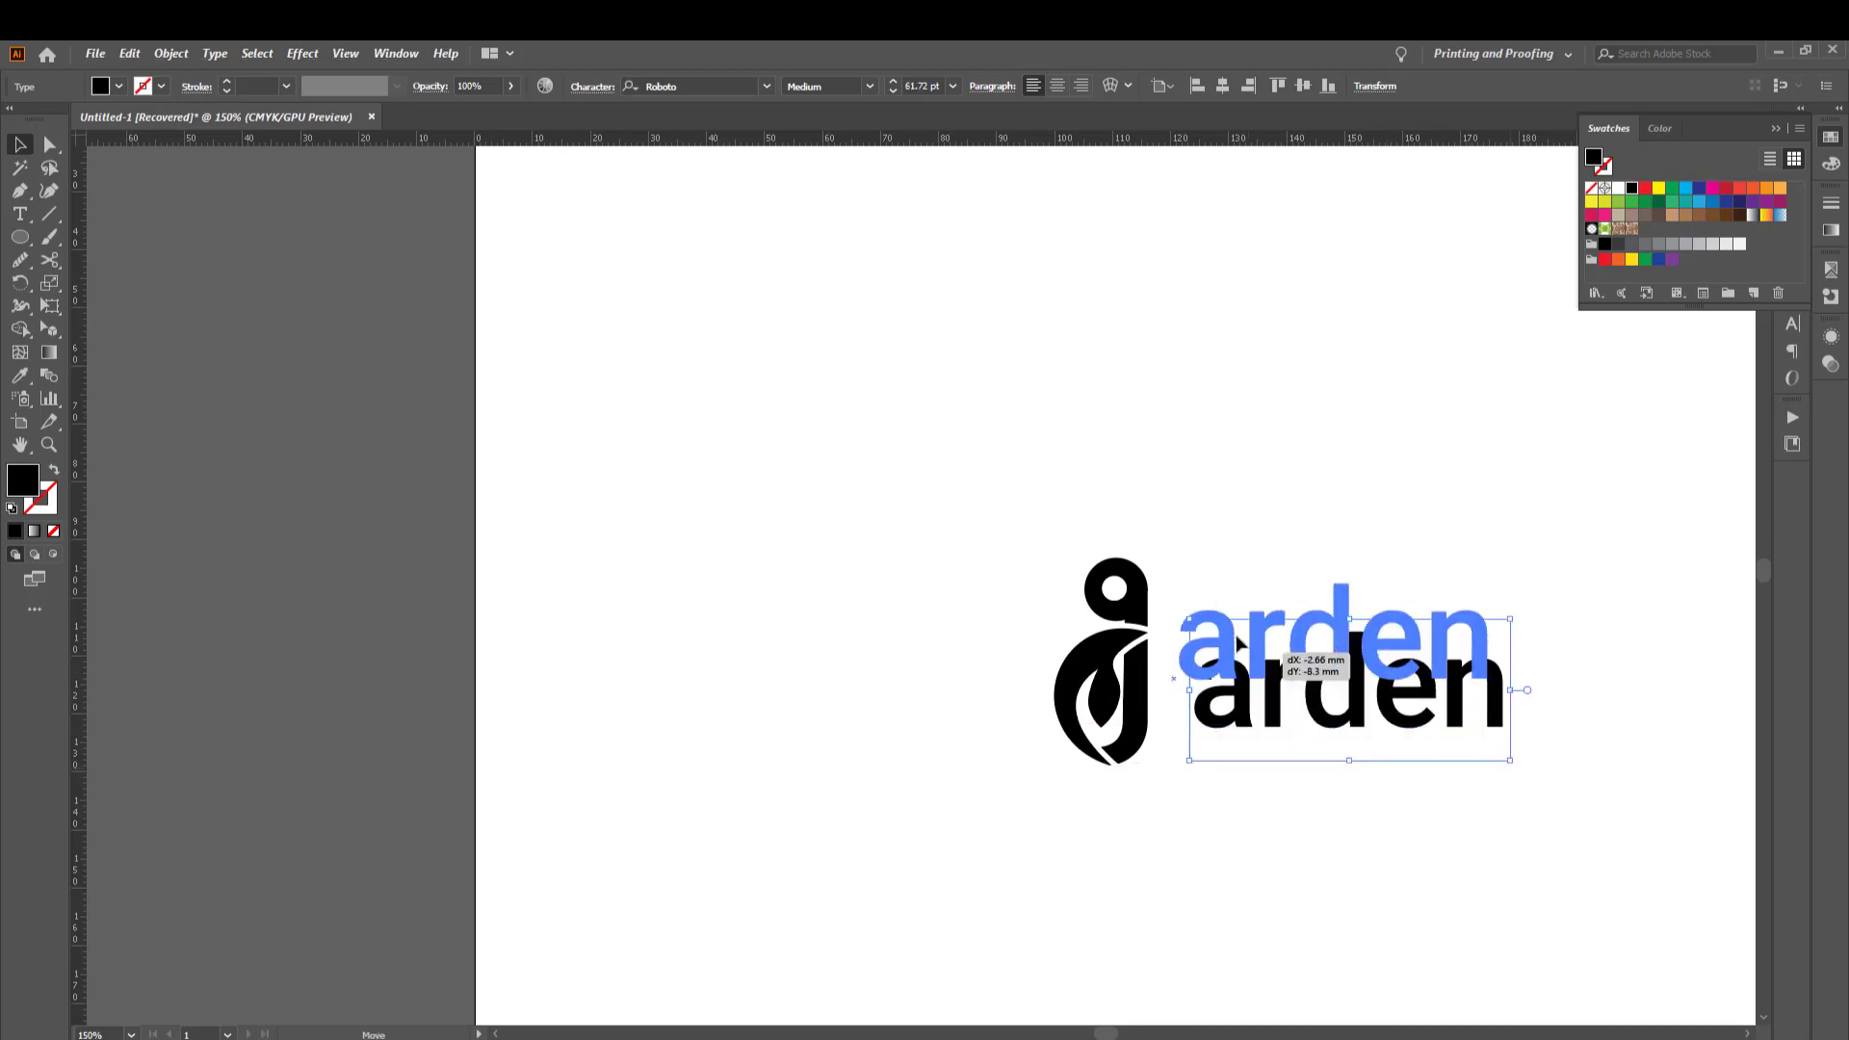
{"action": "left_click_drag", "start_coordinate": [1485, 692], "coordinate": [1518, 705]}
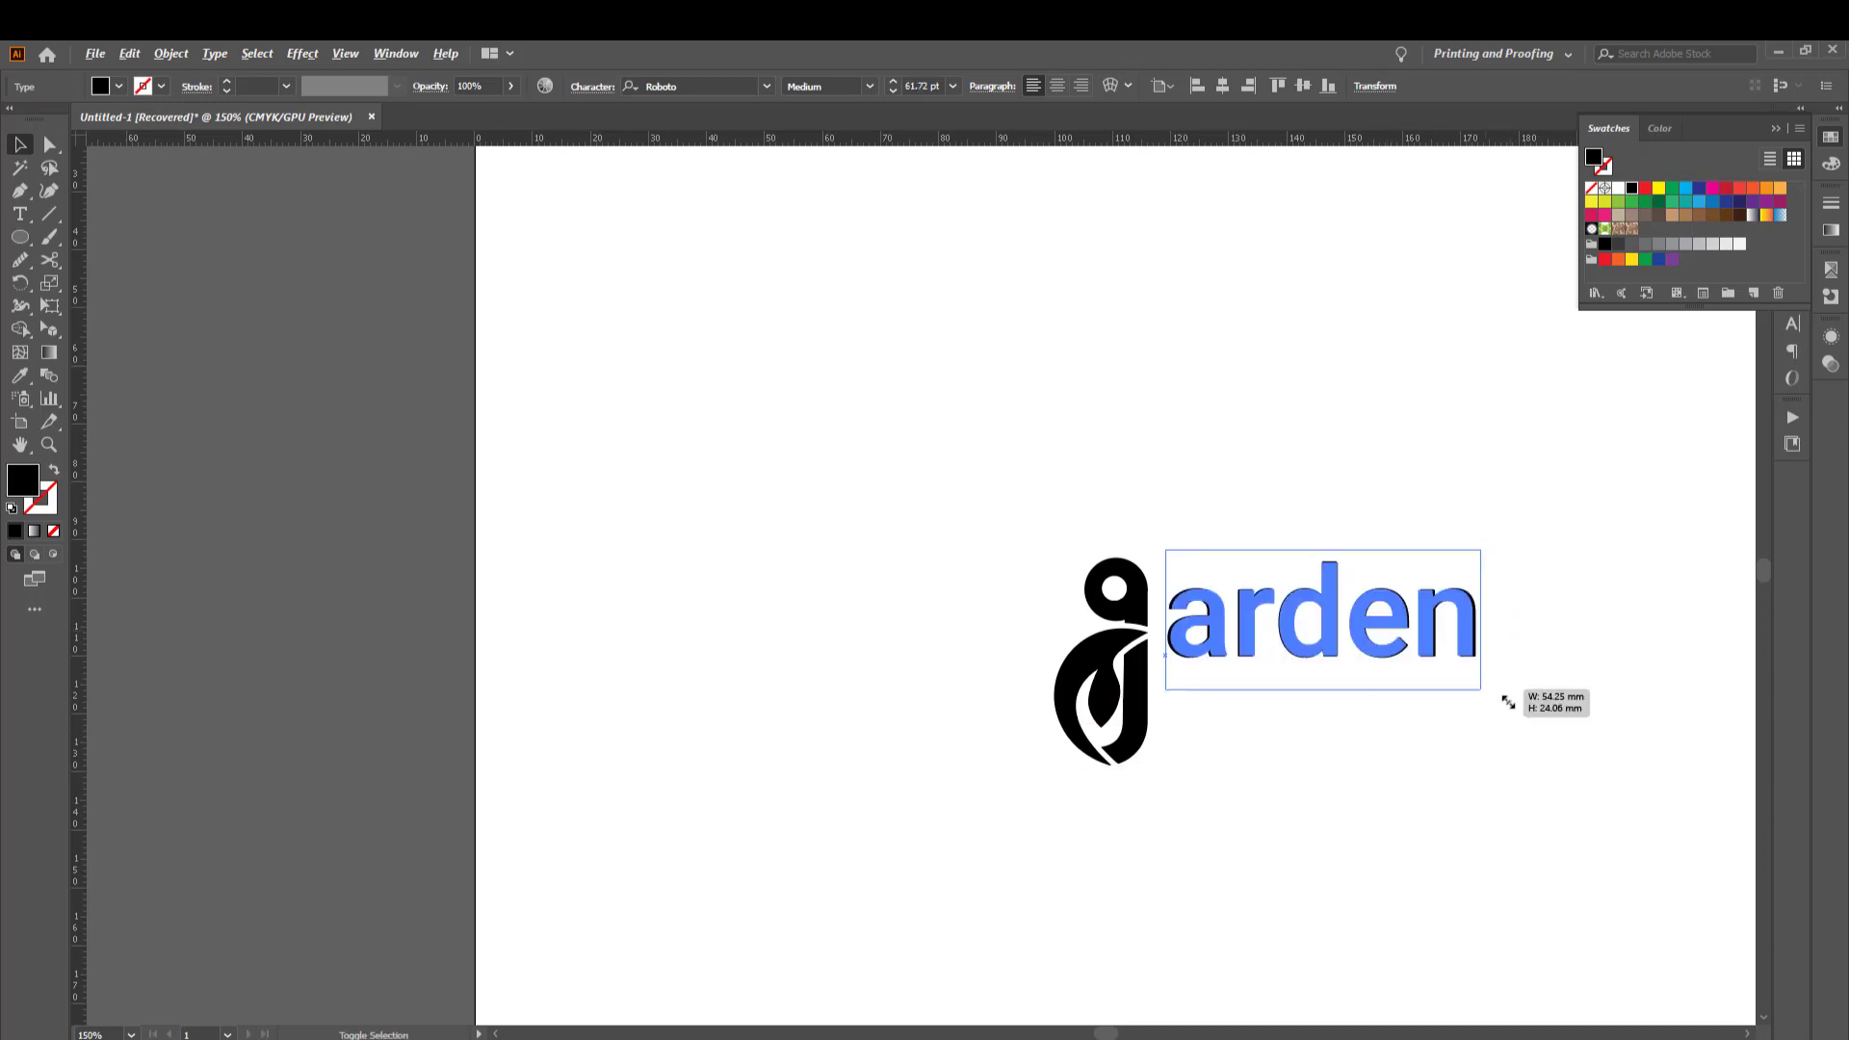
{"action": "left_click_drag", "start_coordinate": [1211, 647], "coordinate": [1235, 637]}
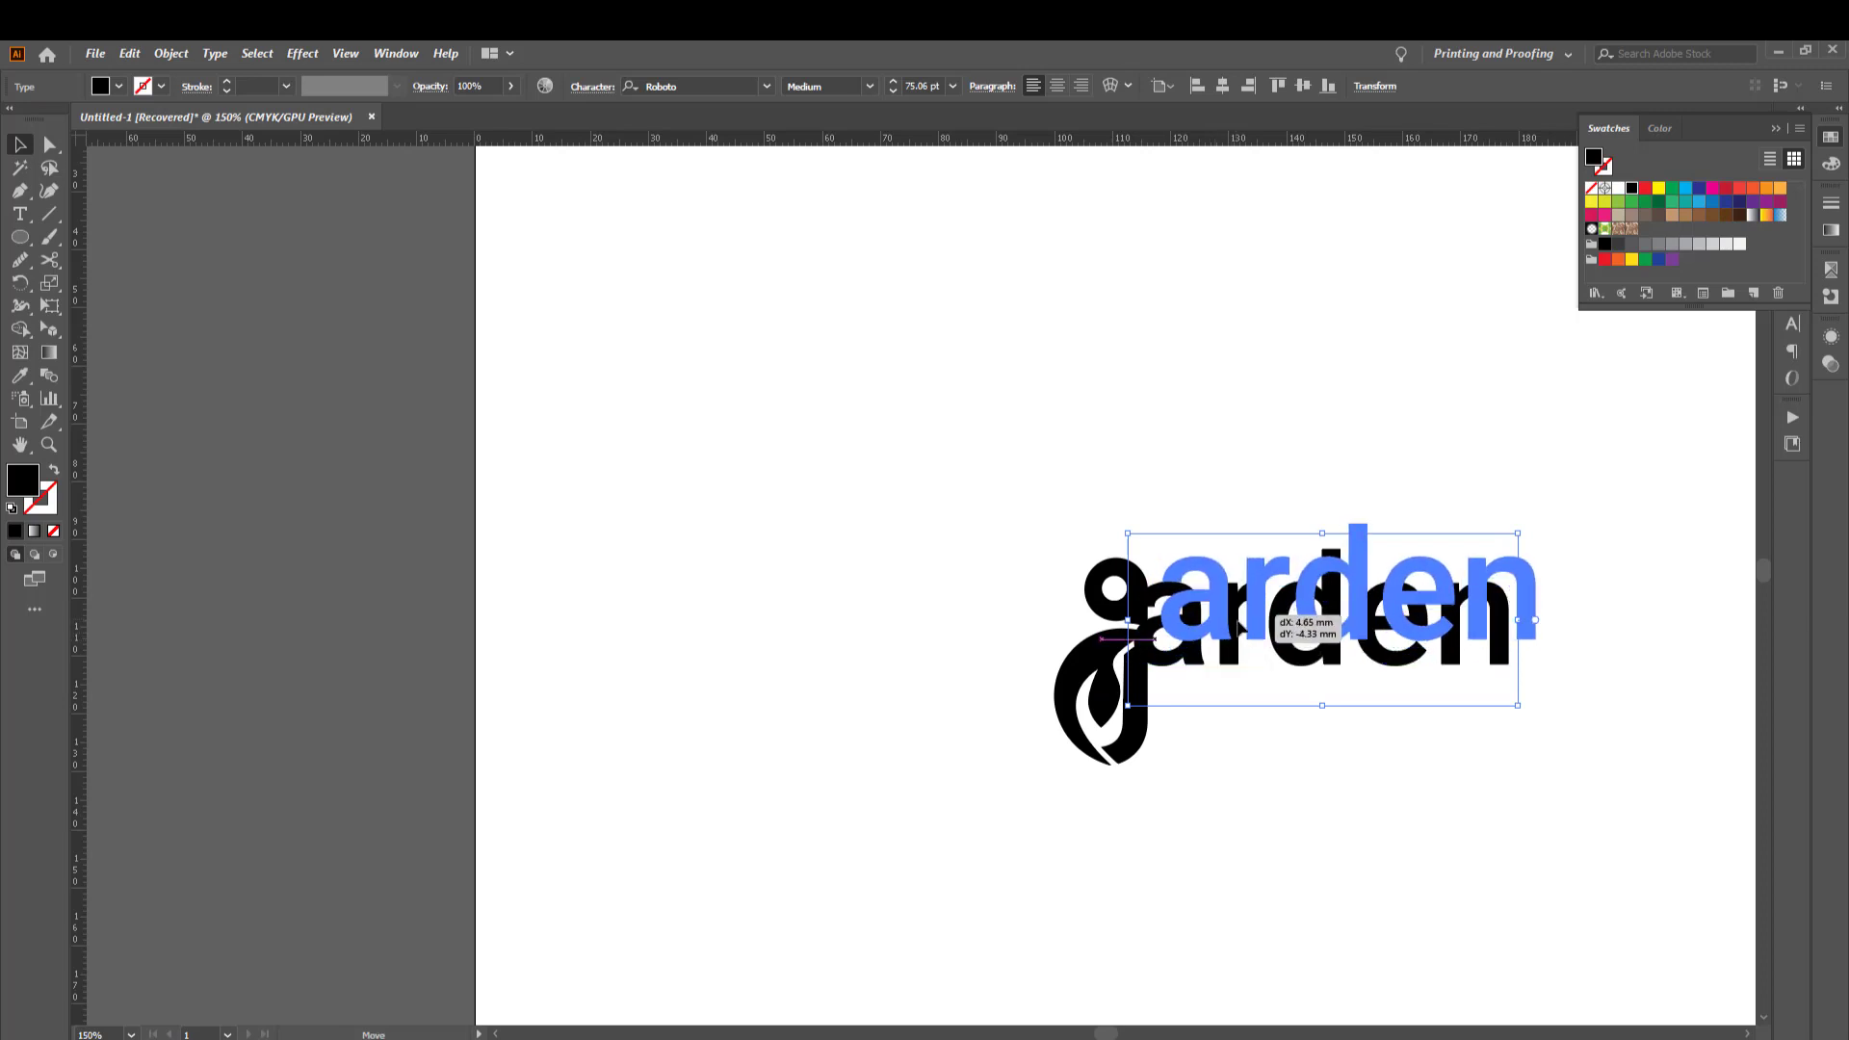
{"action": "left_click_drag", "start_coordinate": [1234, 636], "coordinate": [1235, 635]}
Check the g and arden alignment, then deselect to preview the garden wordmark
{"action": "scroll", "coordinate": [1137, 617], "scroll_direction": "up", "scroll_amount": 3}
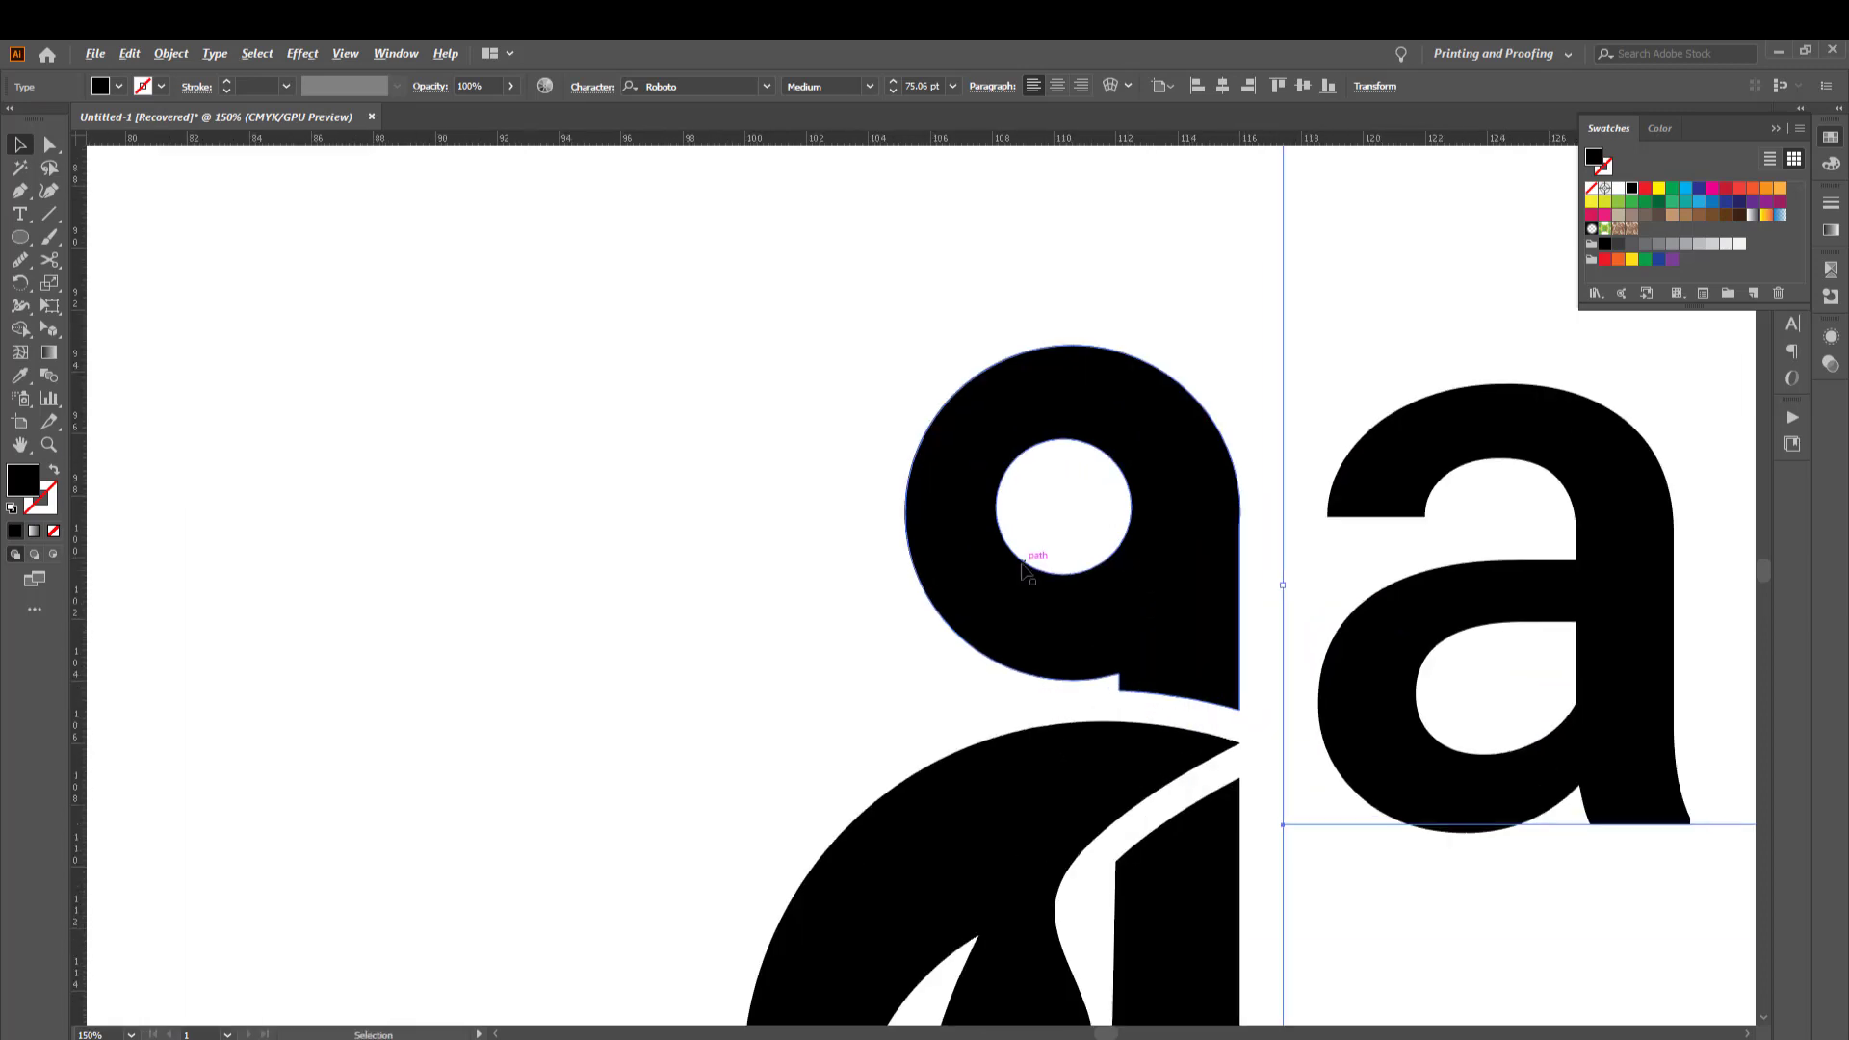
{"action": "left_click", "coordinate": [1078, 487]}
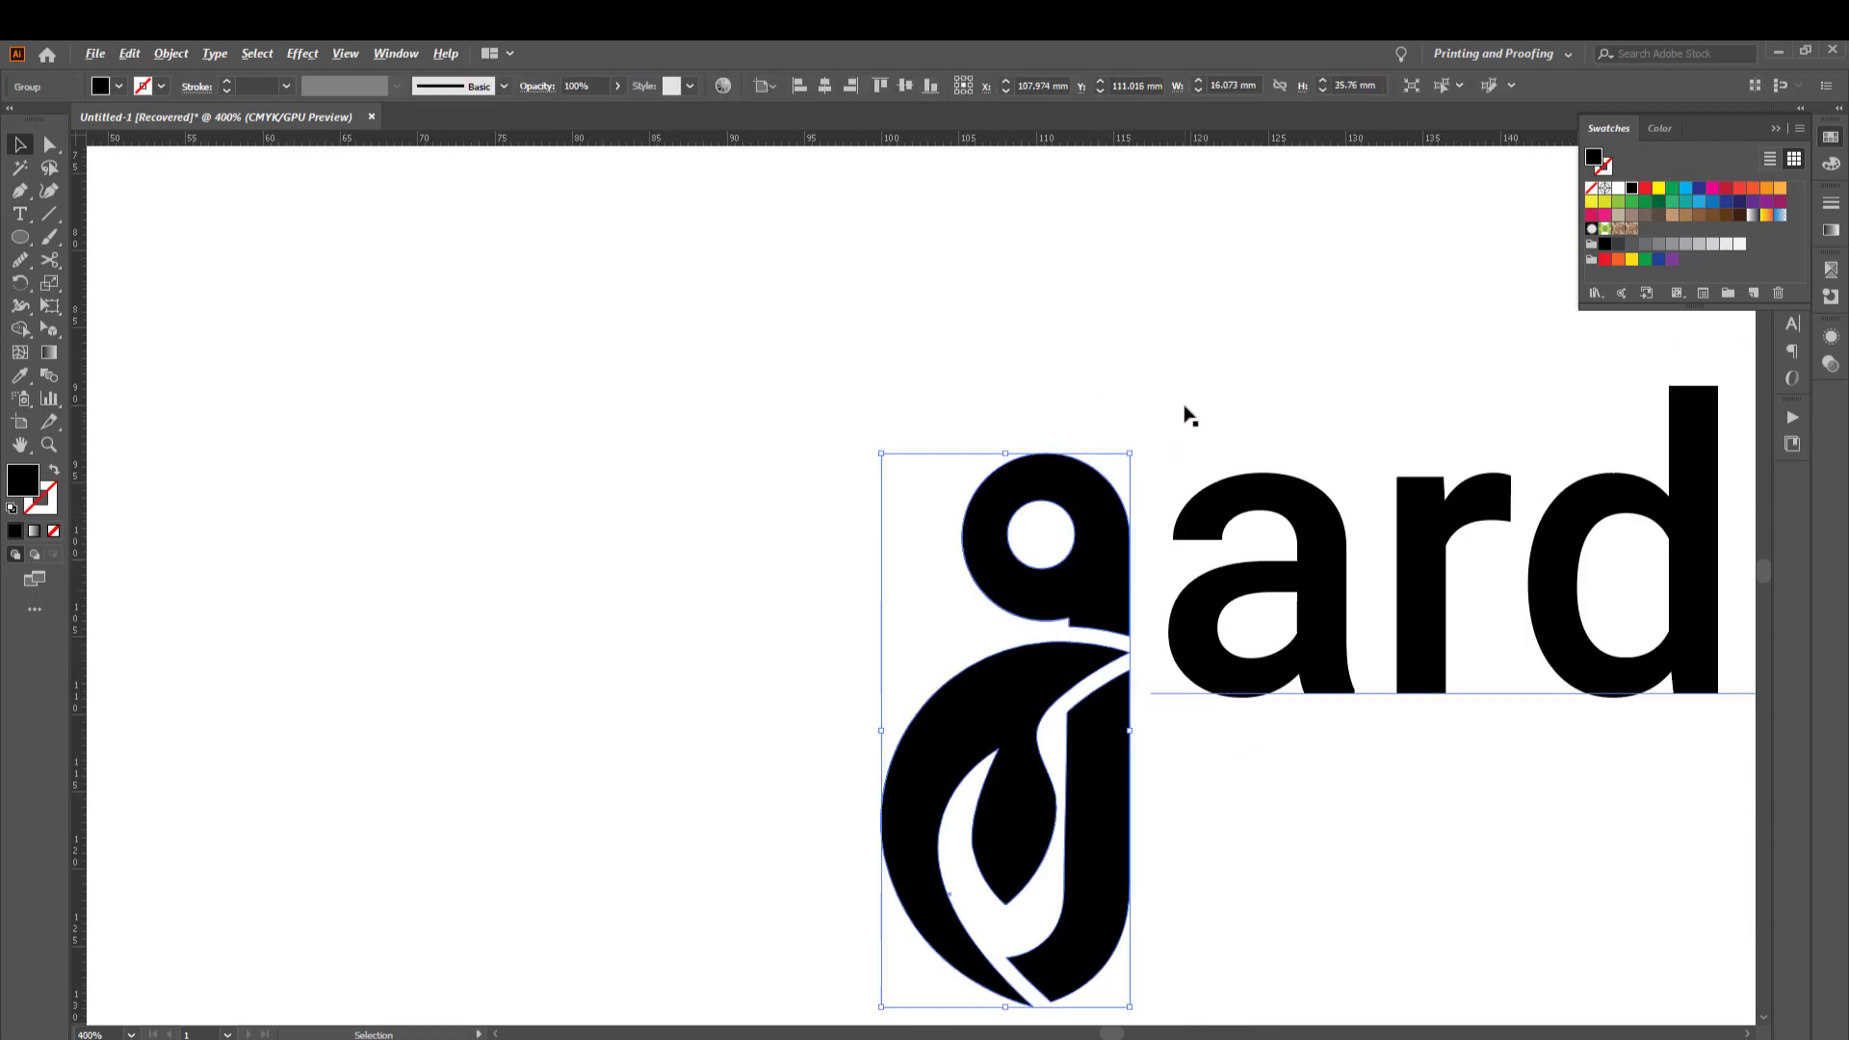
{"action": "scroll", "coordinate": [1179, 412], "scroll_direction": "down", "scroll_amount": 1}
{"action": "left_click", "coordinate": [1223, 672]}
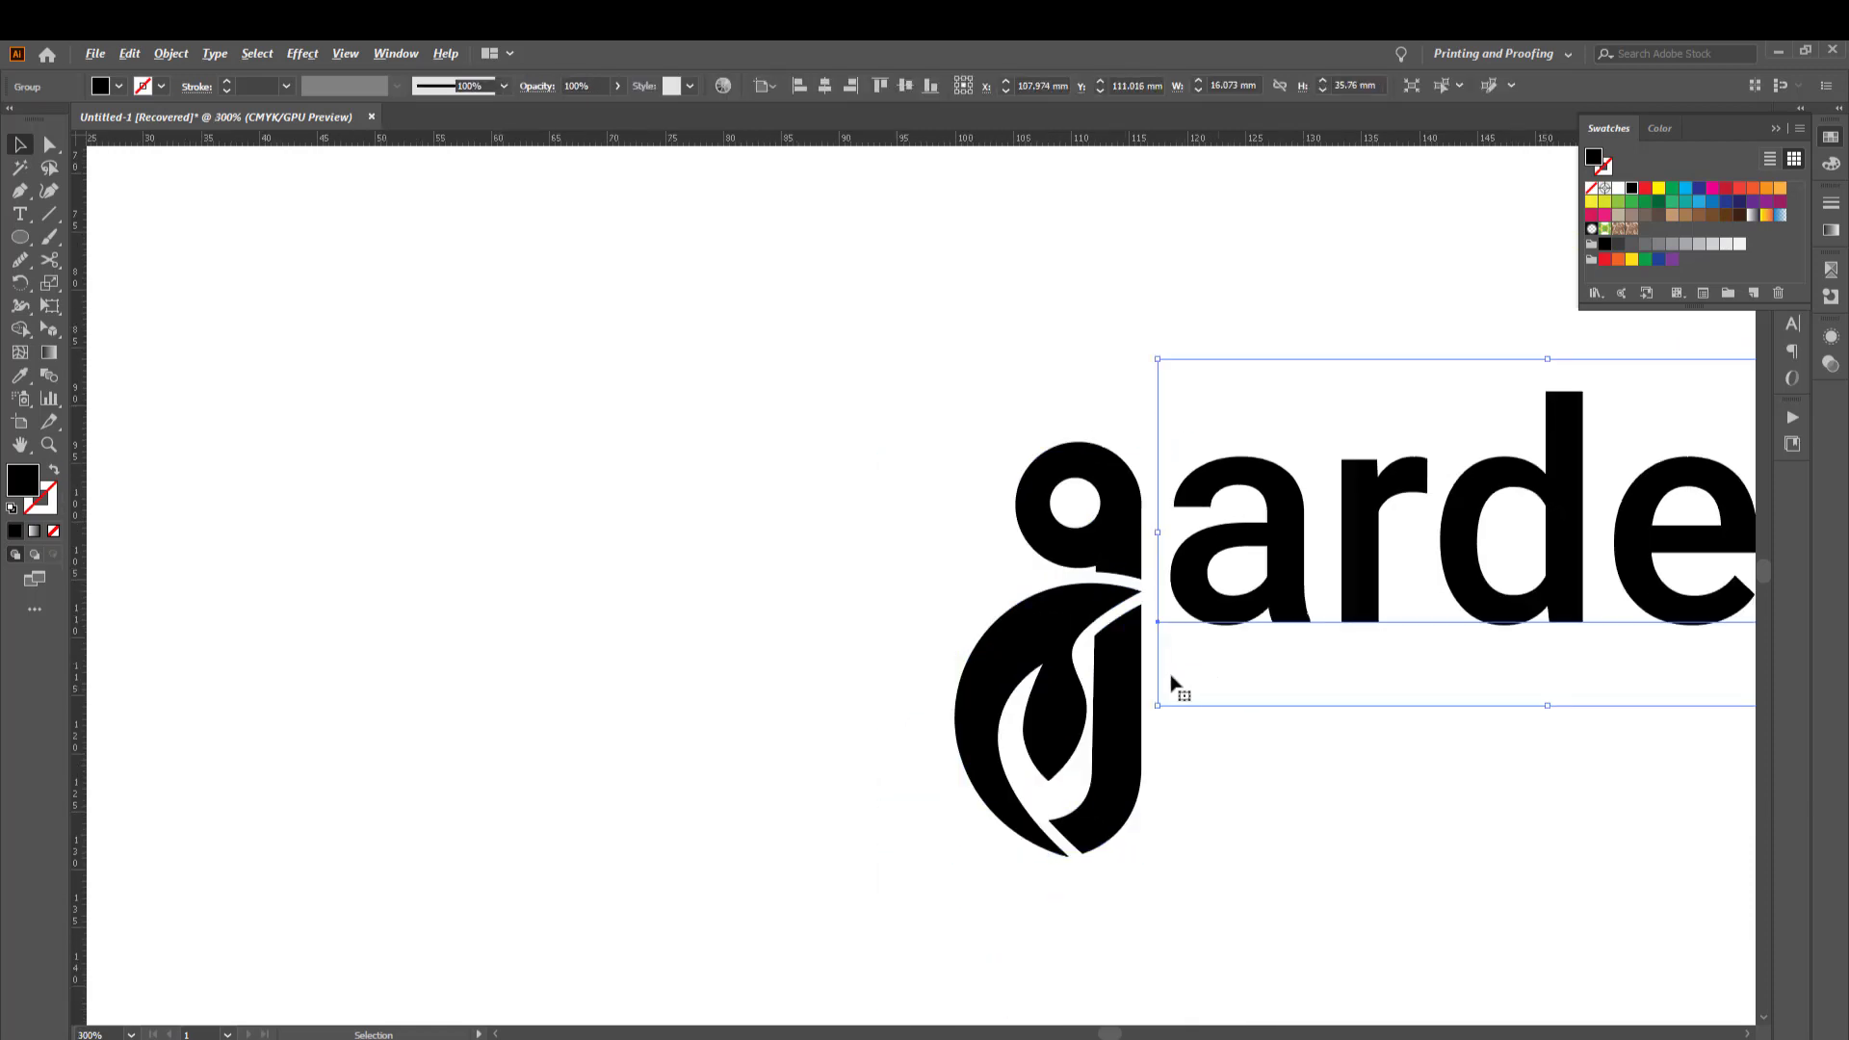
{"action": "scroll", "coordinate": [1213, 757], "scroll_direction": "down", "scroll_amount": 2}
{"action": "left_click", "coordinate": [1214, 737]}
{"action": "scroll", "coordinate": [1214, 737], "scroll_direction": "down", "scroll_amount": 1}
{"action": "scroll", "coordinate": [1223, 703], "scroll_direction": "up", "scroll_amount": 2}
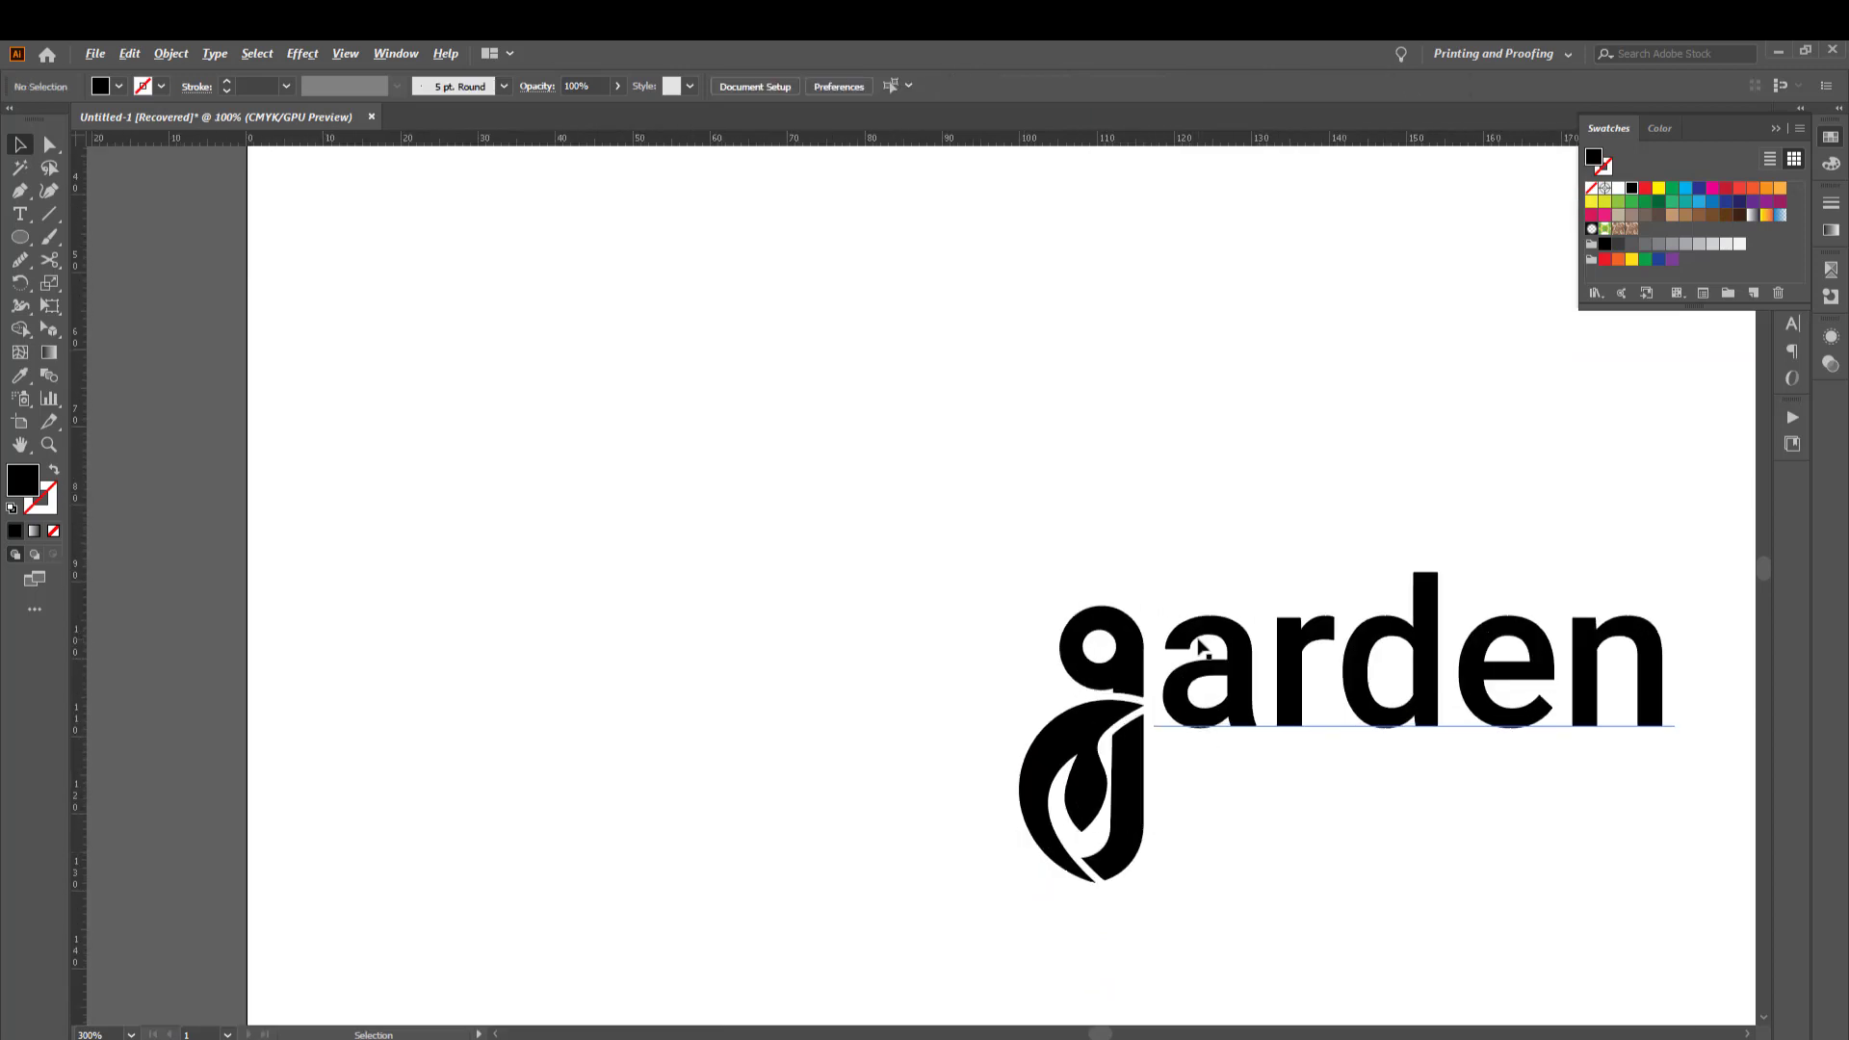
Change the arden text font from Roboto to Nexa Bold in the Character settings
{"action": "left_click", "coordinate": [1227, 649]}
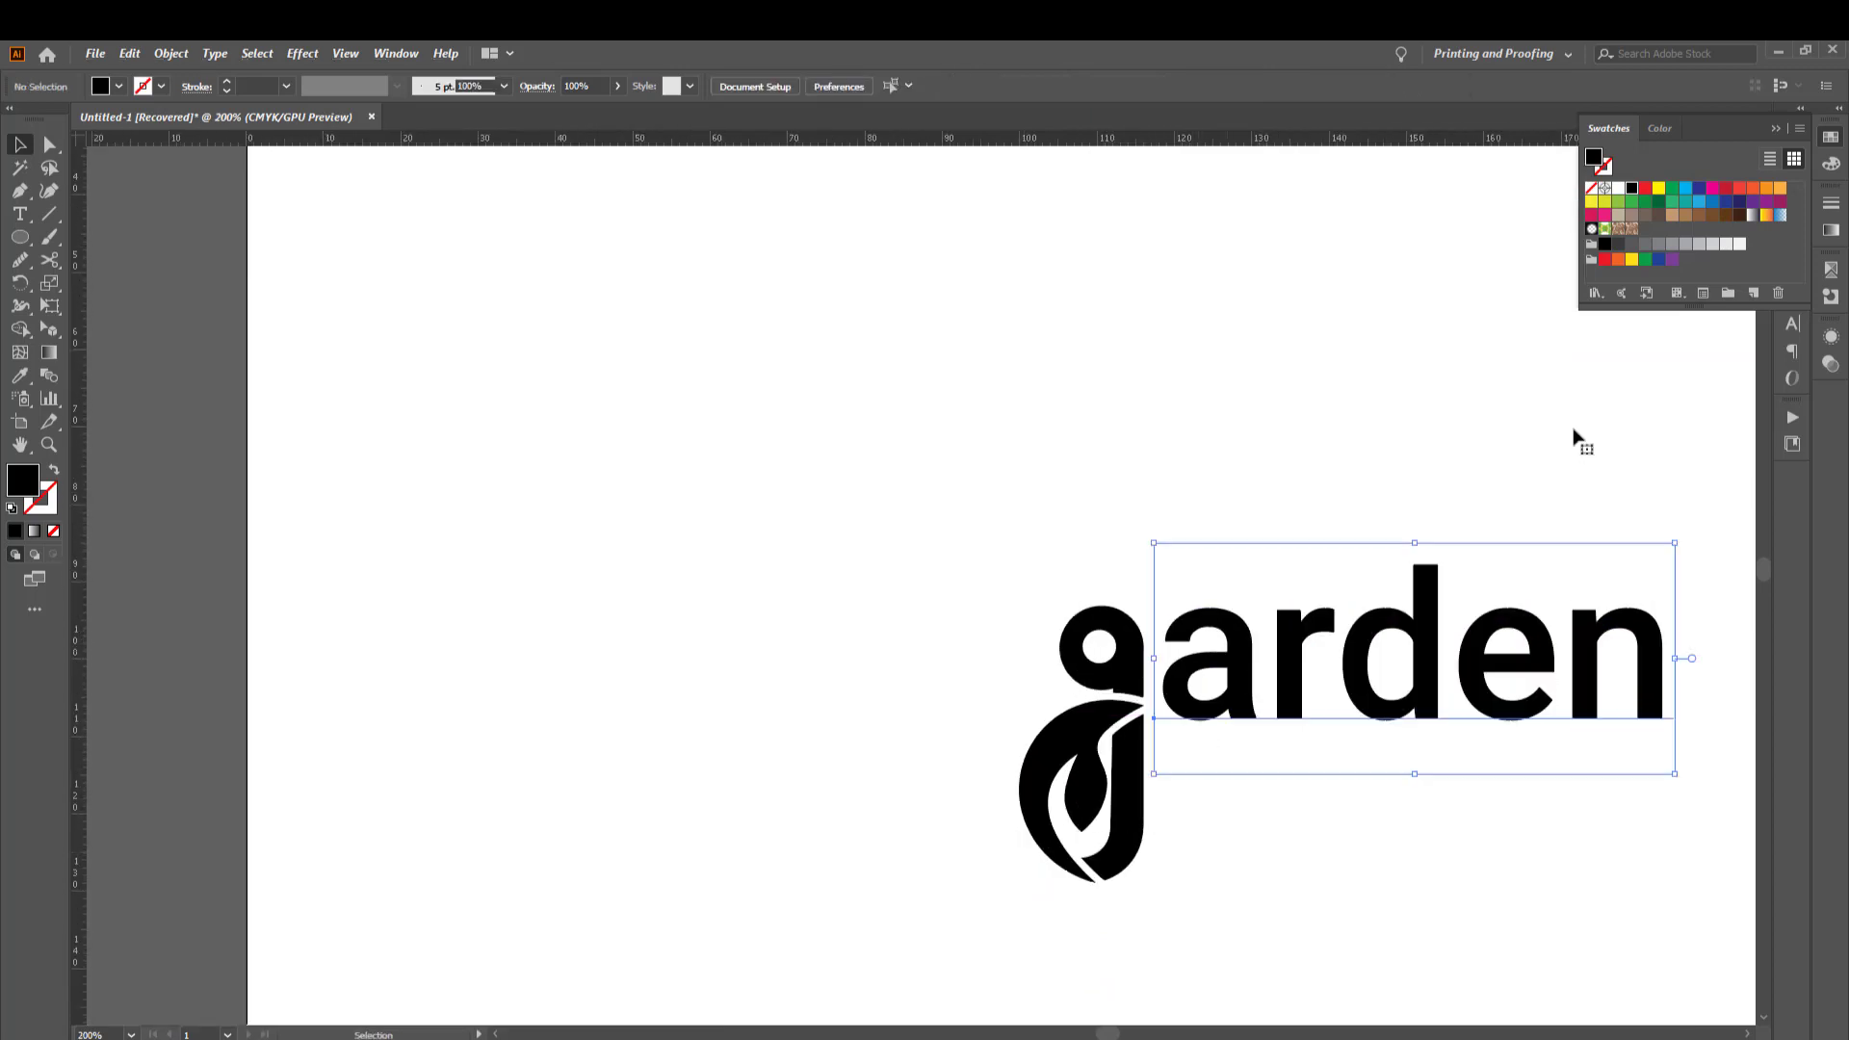
{"action": "left_click", "coordinate": [1777, 128]}
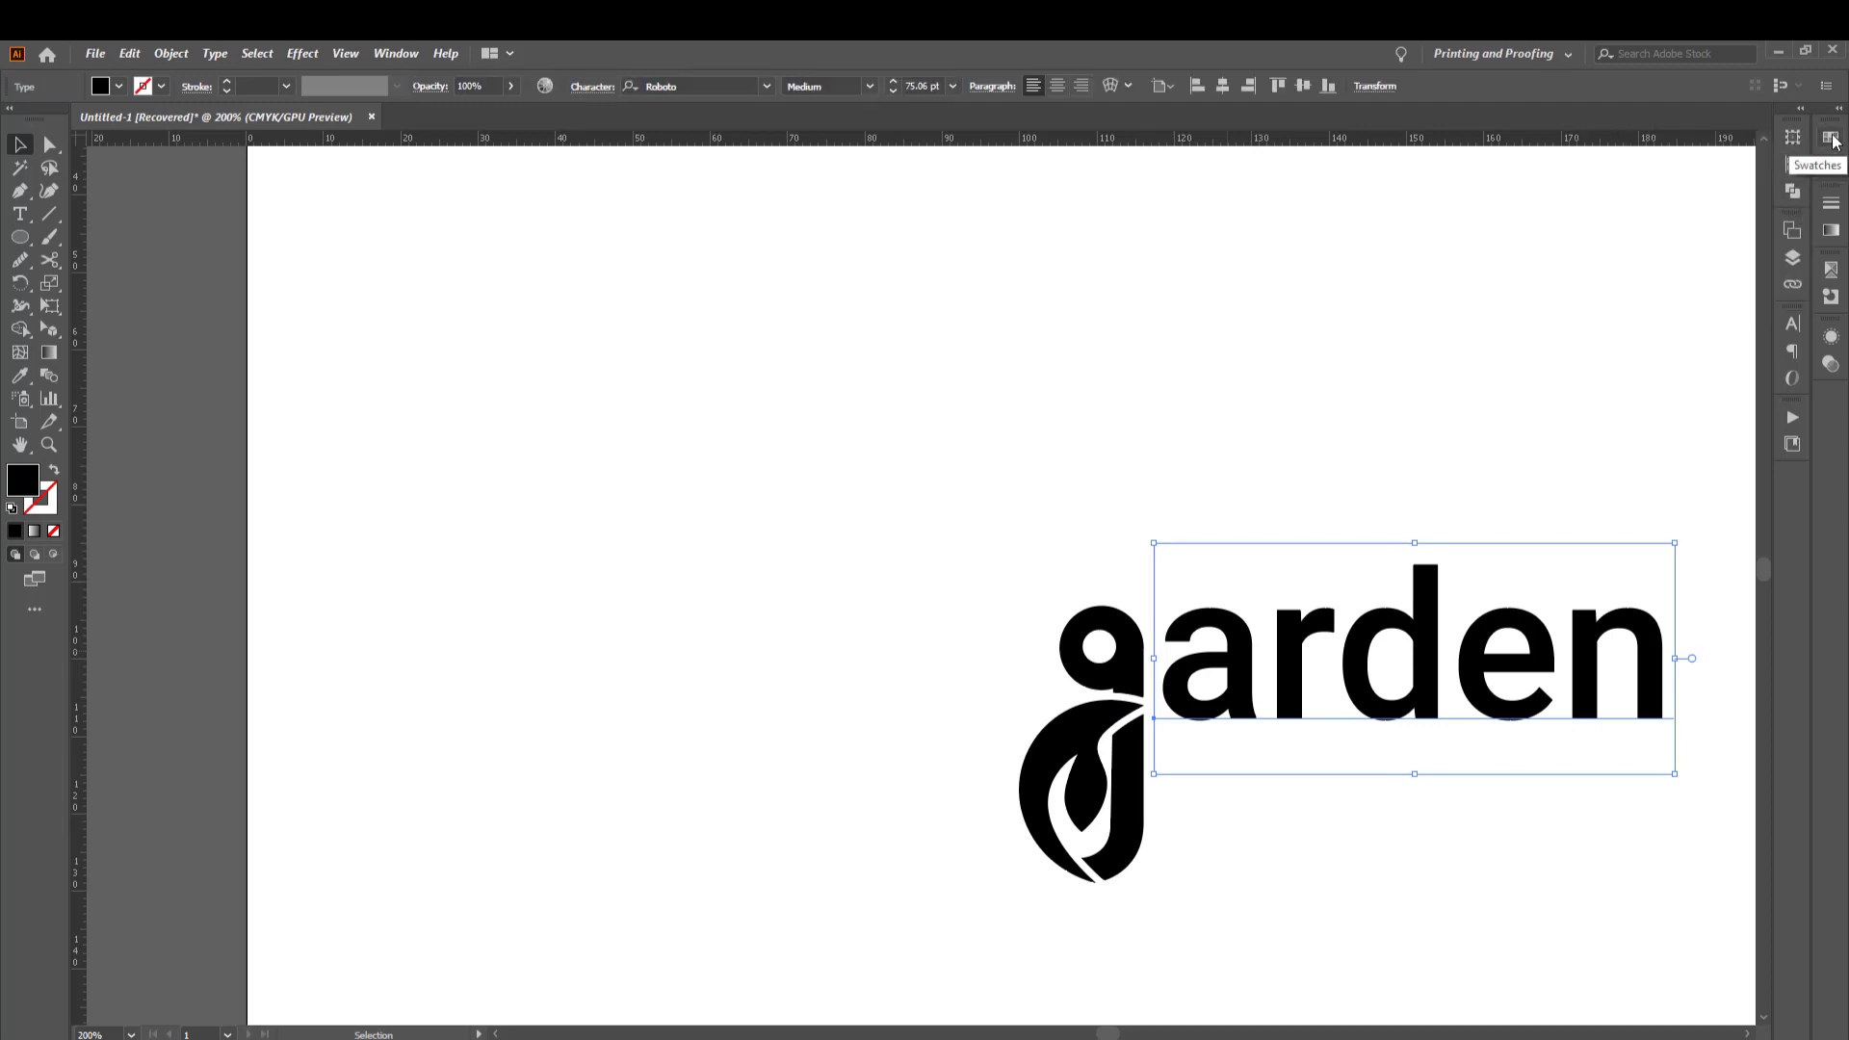
{"action": "left_click", "coordinate": [1833, 141]}
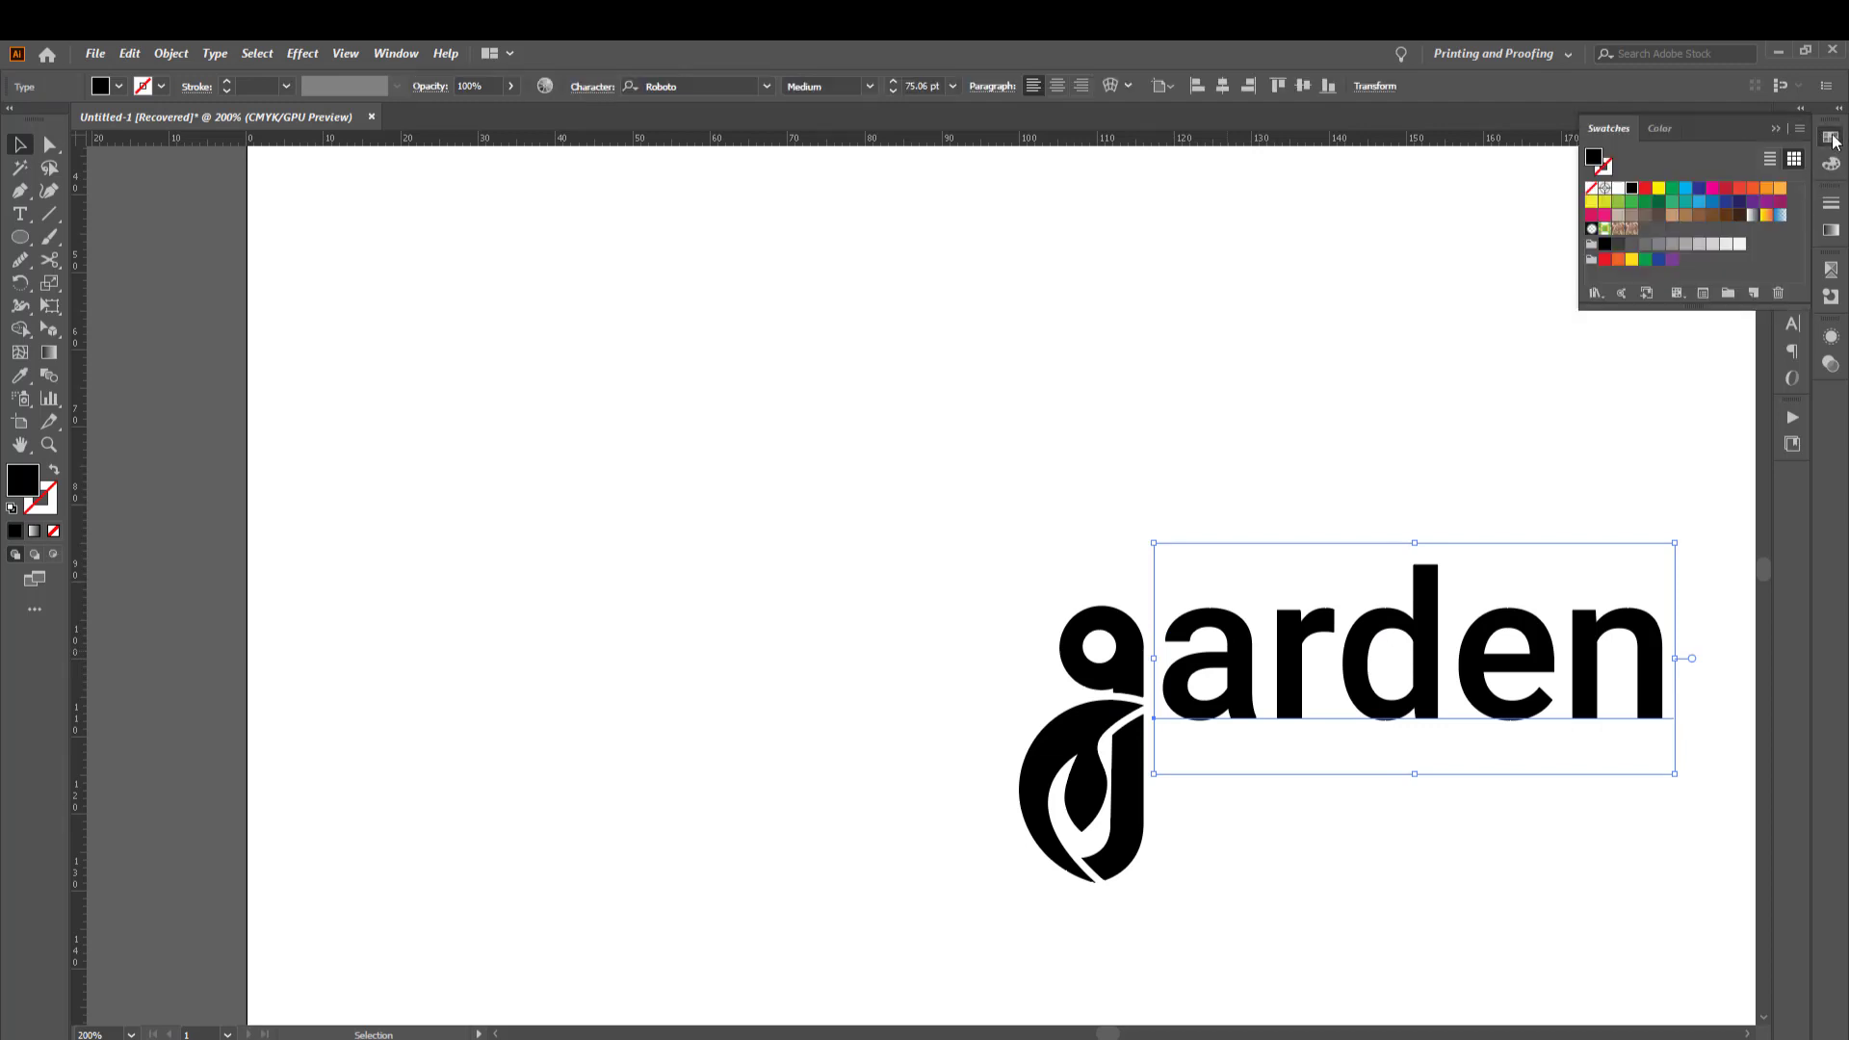
{"action": "left_click", "coordinate": [1793, 325]}
{"action": "left_click", "coordinate": [1654, 345]}
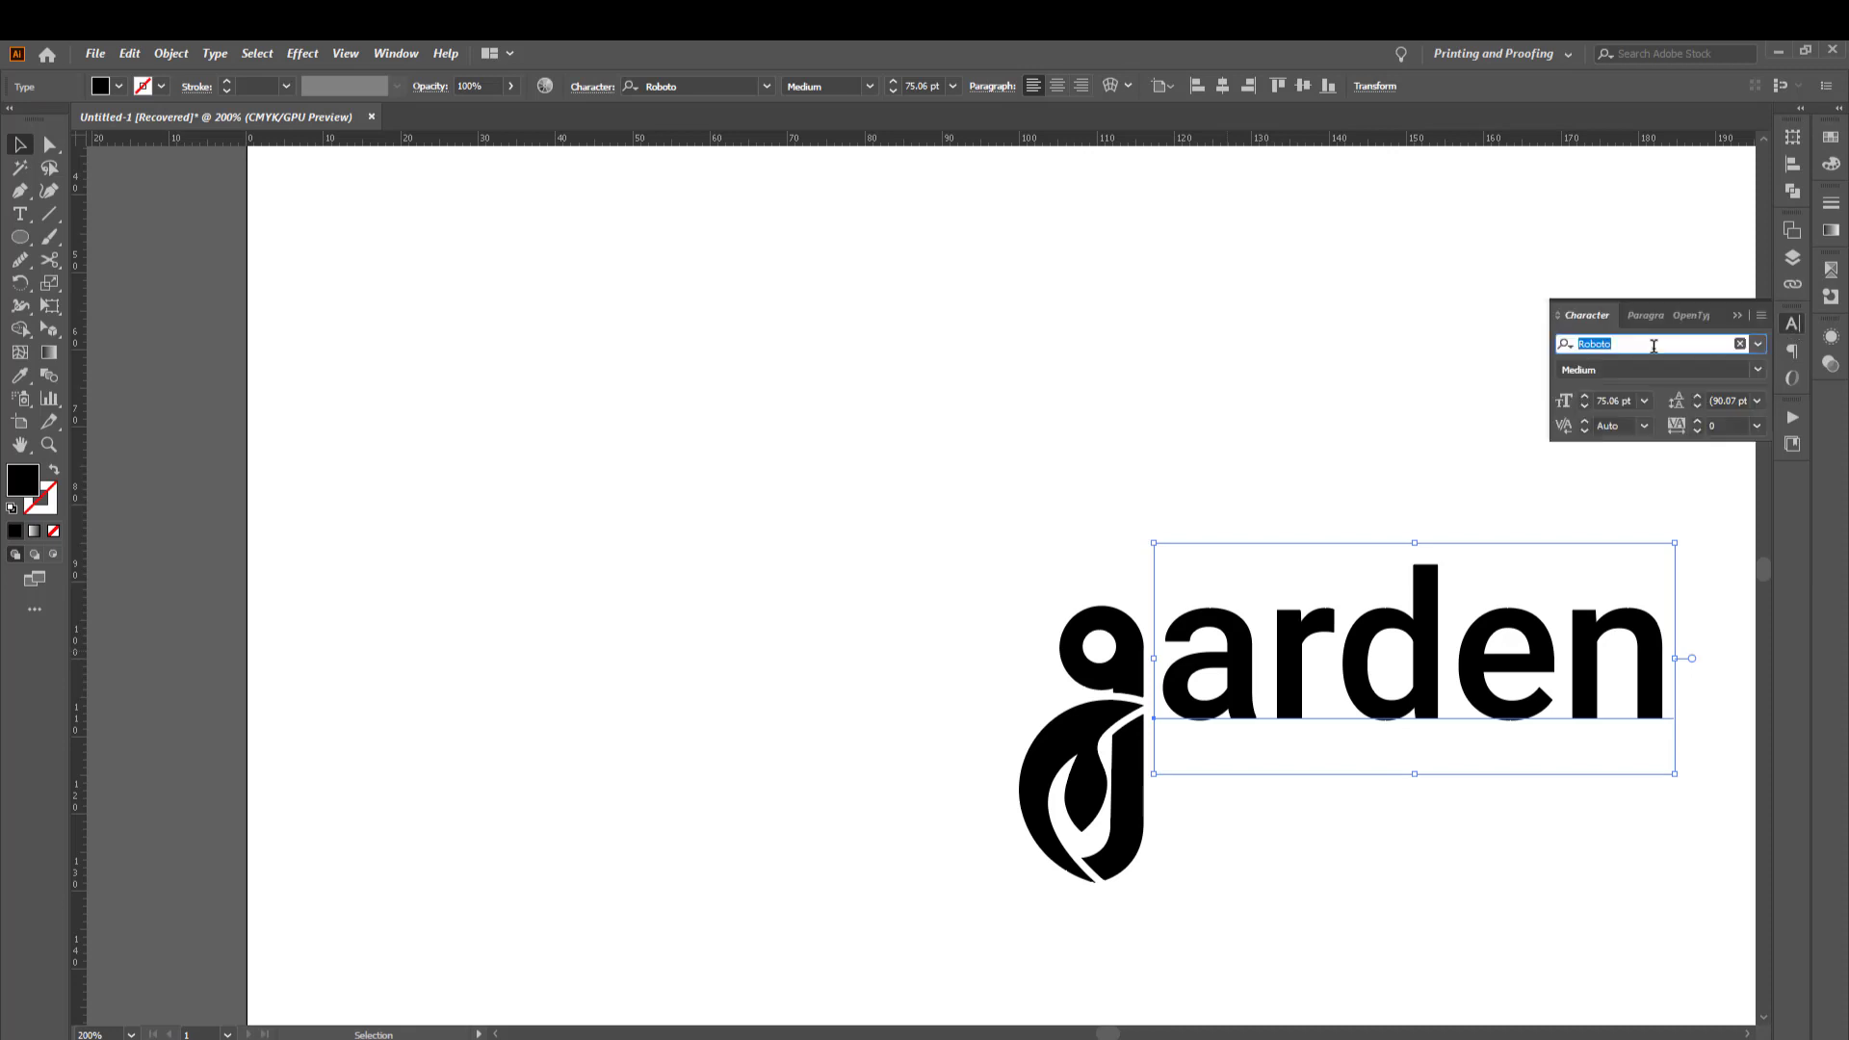
{"action": "type", "text": "nex"}
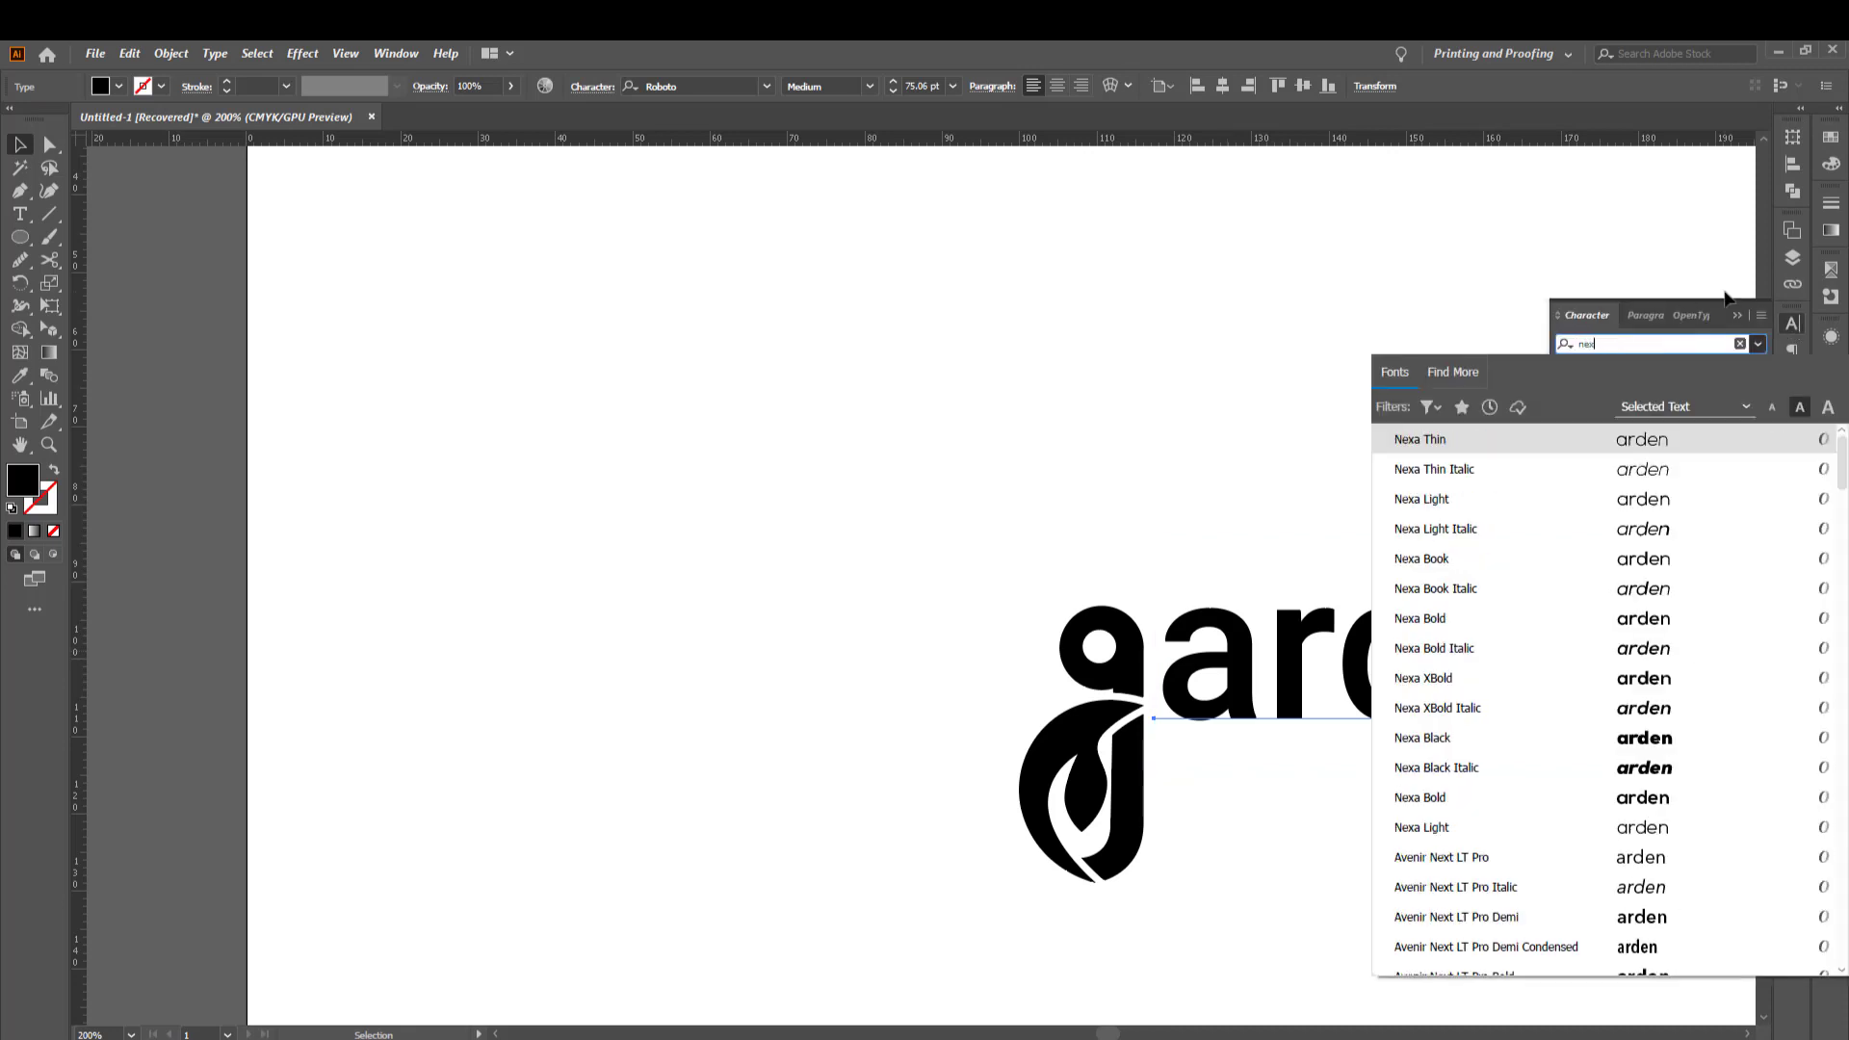
{"action": "left_click", "coordinate": [1655, 630]}
Select both the g mark and arden and apply a heavier Nexa weight
{"action": "scroll", "coordinate": [1223, 790], "scroll_direction": "down", "scroll_amount": 1}
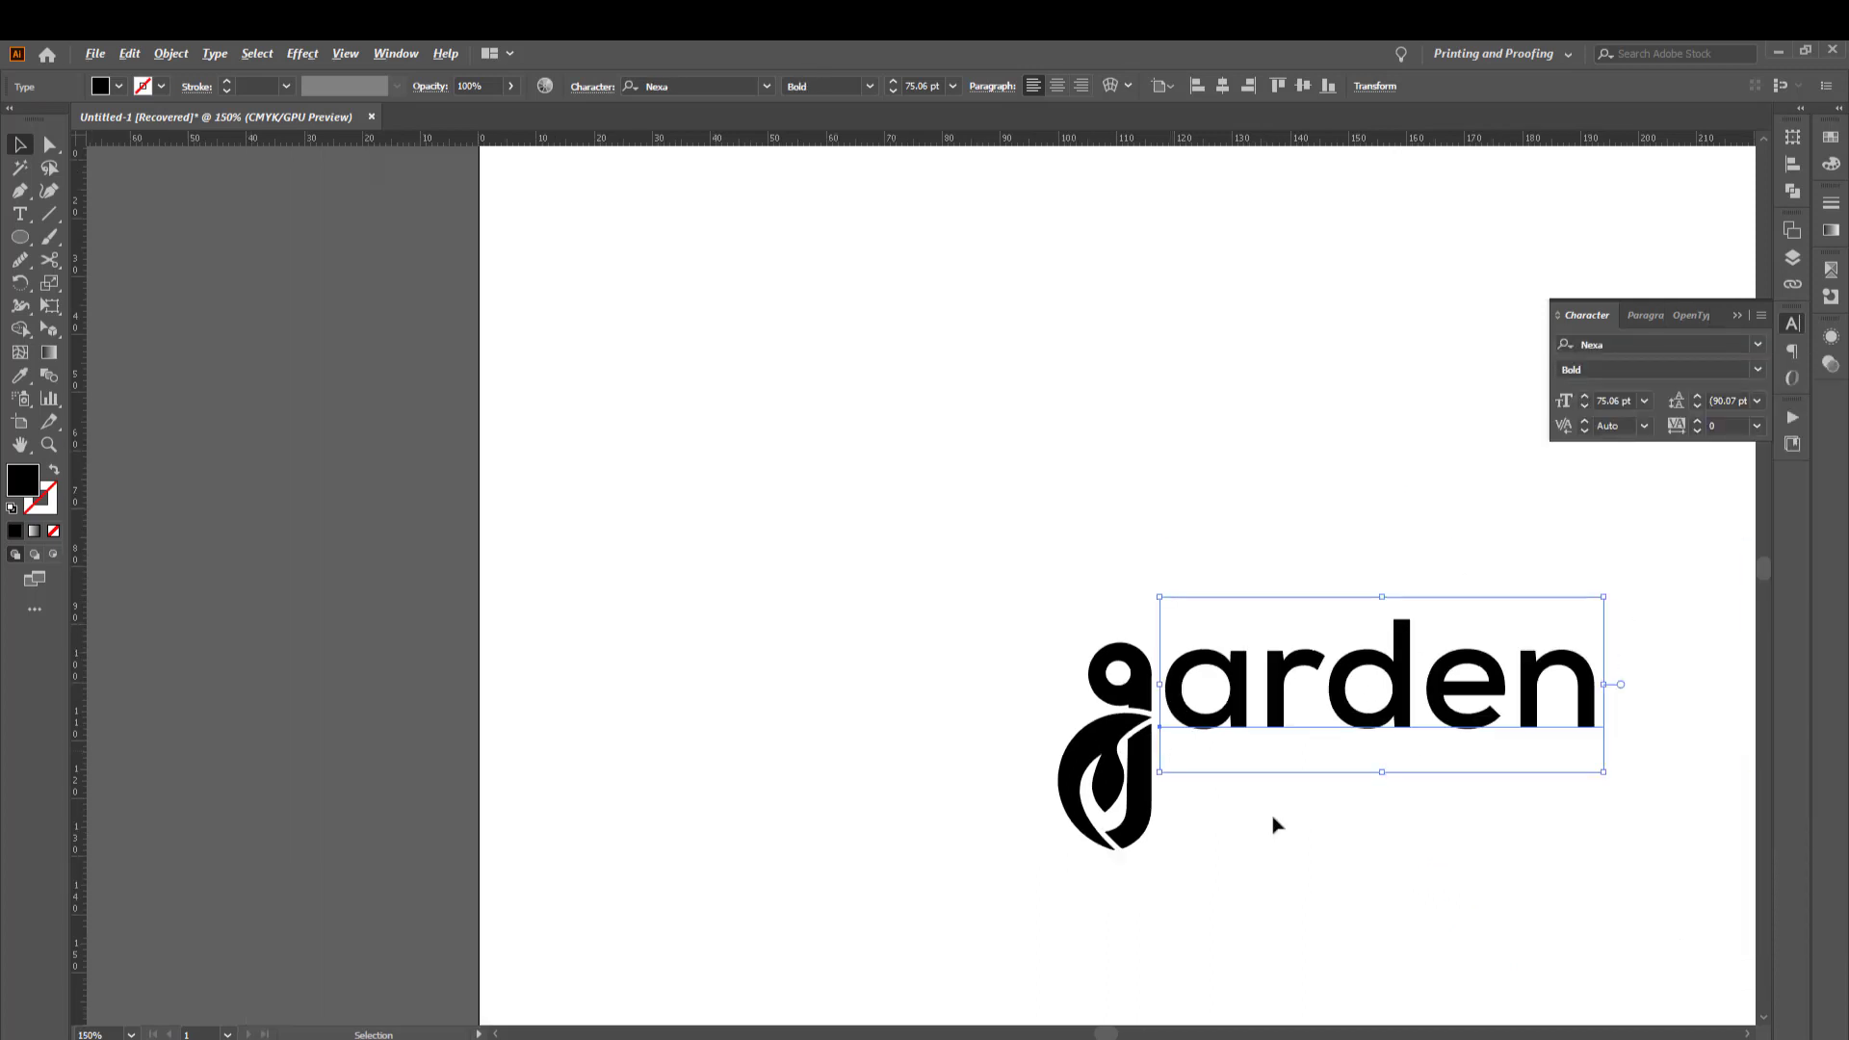
{"action": "left_click", "coordinate": [1322, 824]}
{"action": "mouse_move", "coordinate": [1054, 546]}
{"action": "left_mouse_down"}
{"action": "mouse_move", "coordinate": [1273, 737]}
{"action": "mouse_move", "coordinate": [999, 656]}
{"action": "left_mouse_up"}
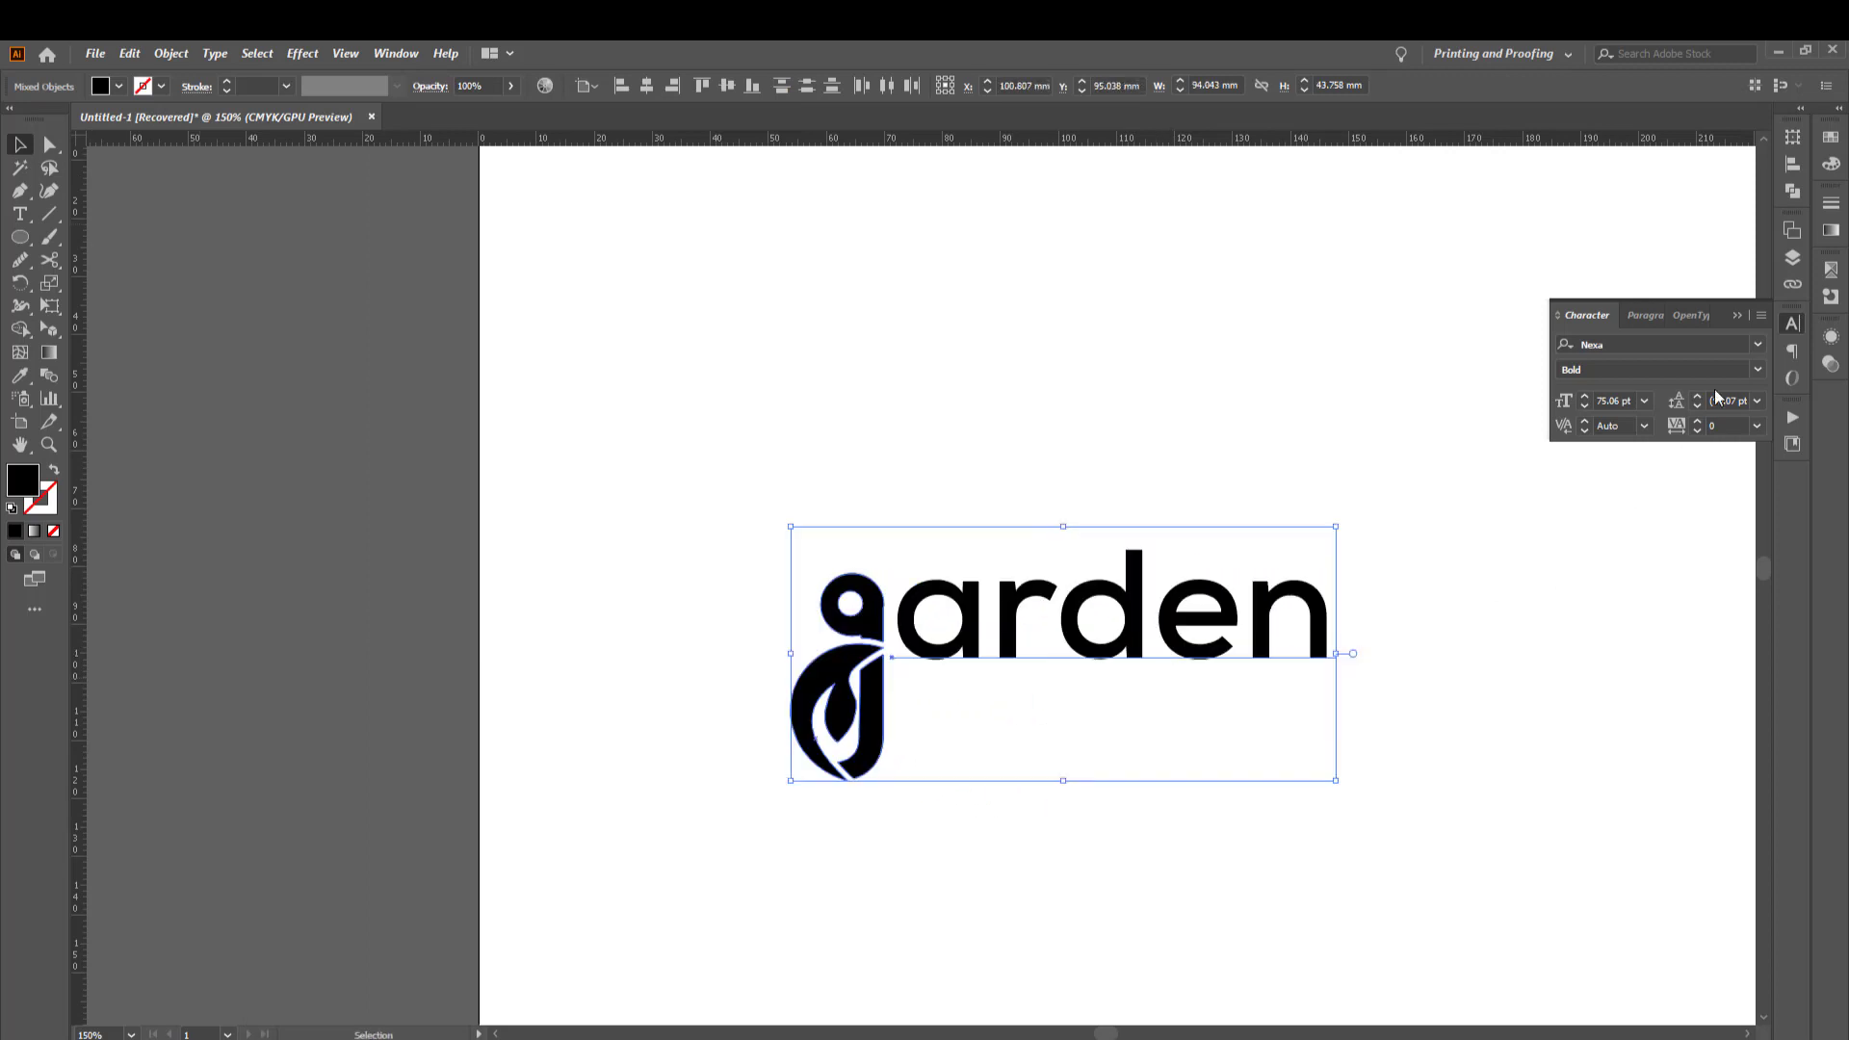
{"action": "left_click", "coordinate": [1759, 371]}
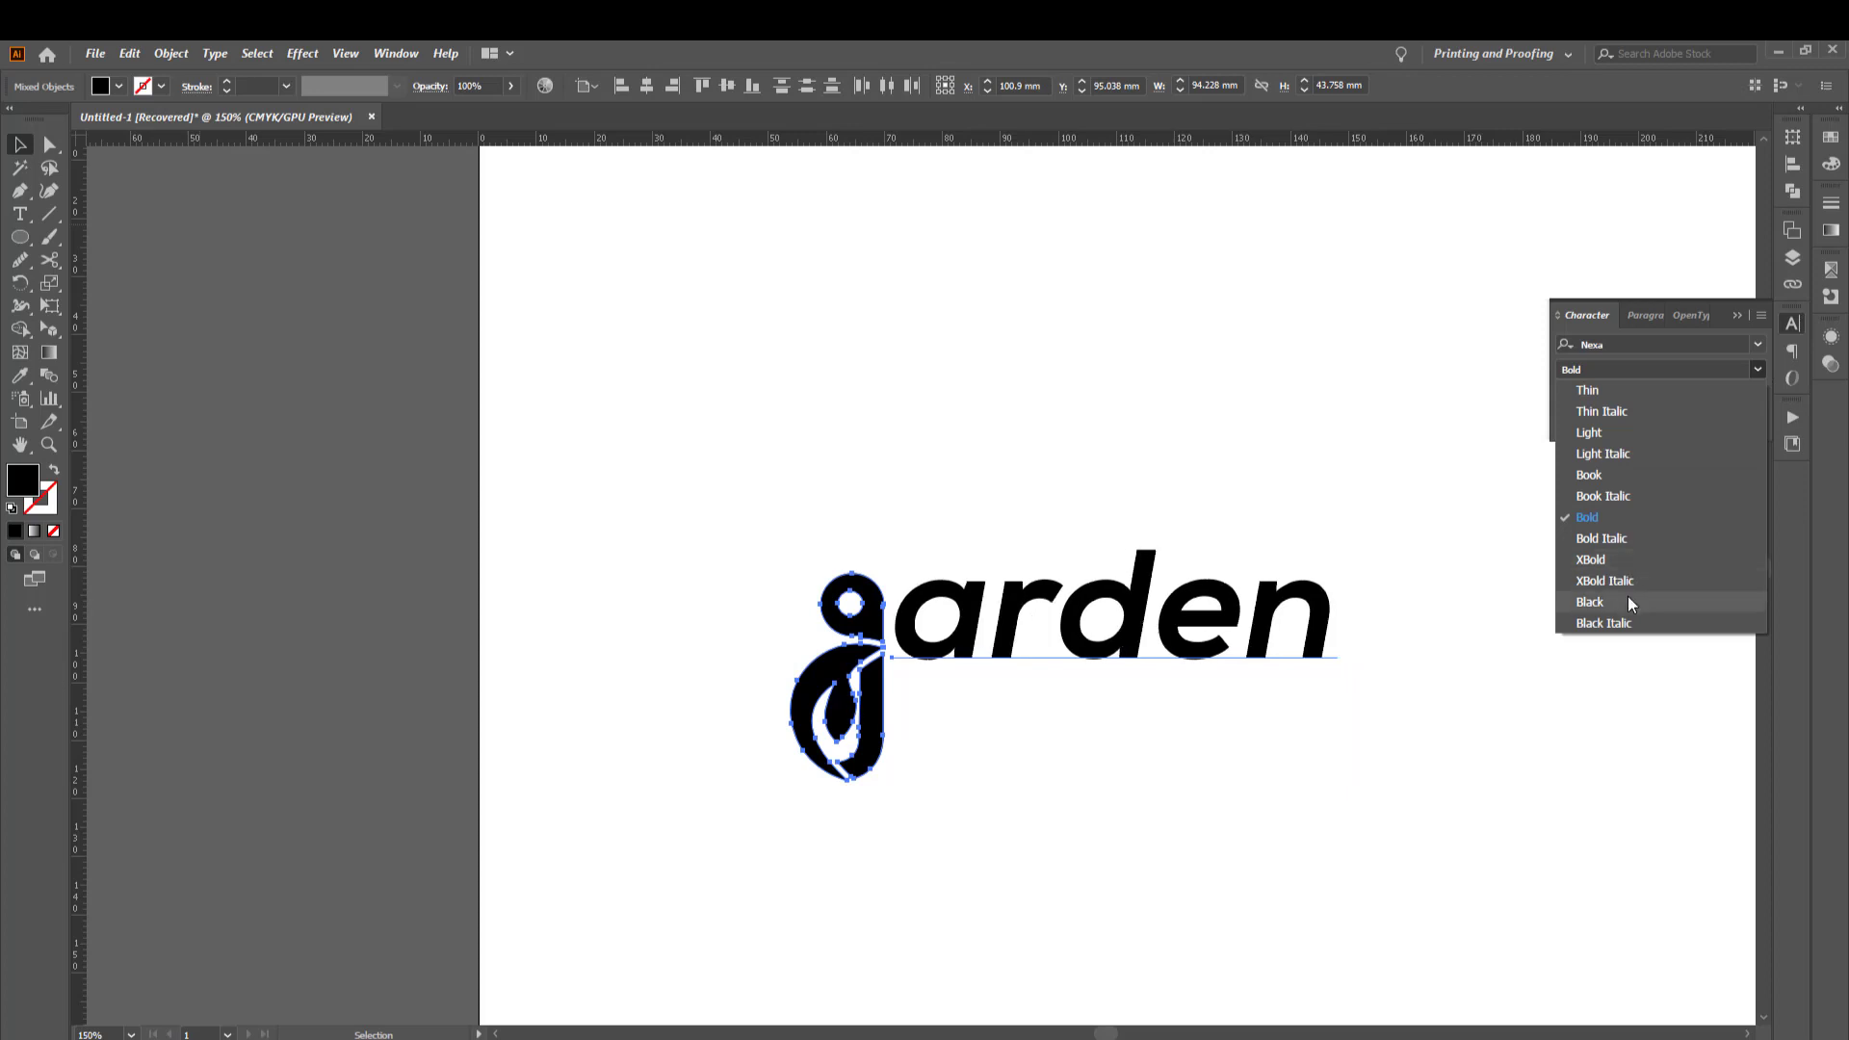
{"action": "left_click", "coordinate": [1627, 561]}
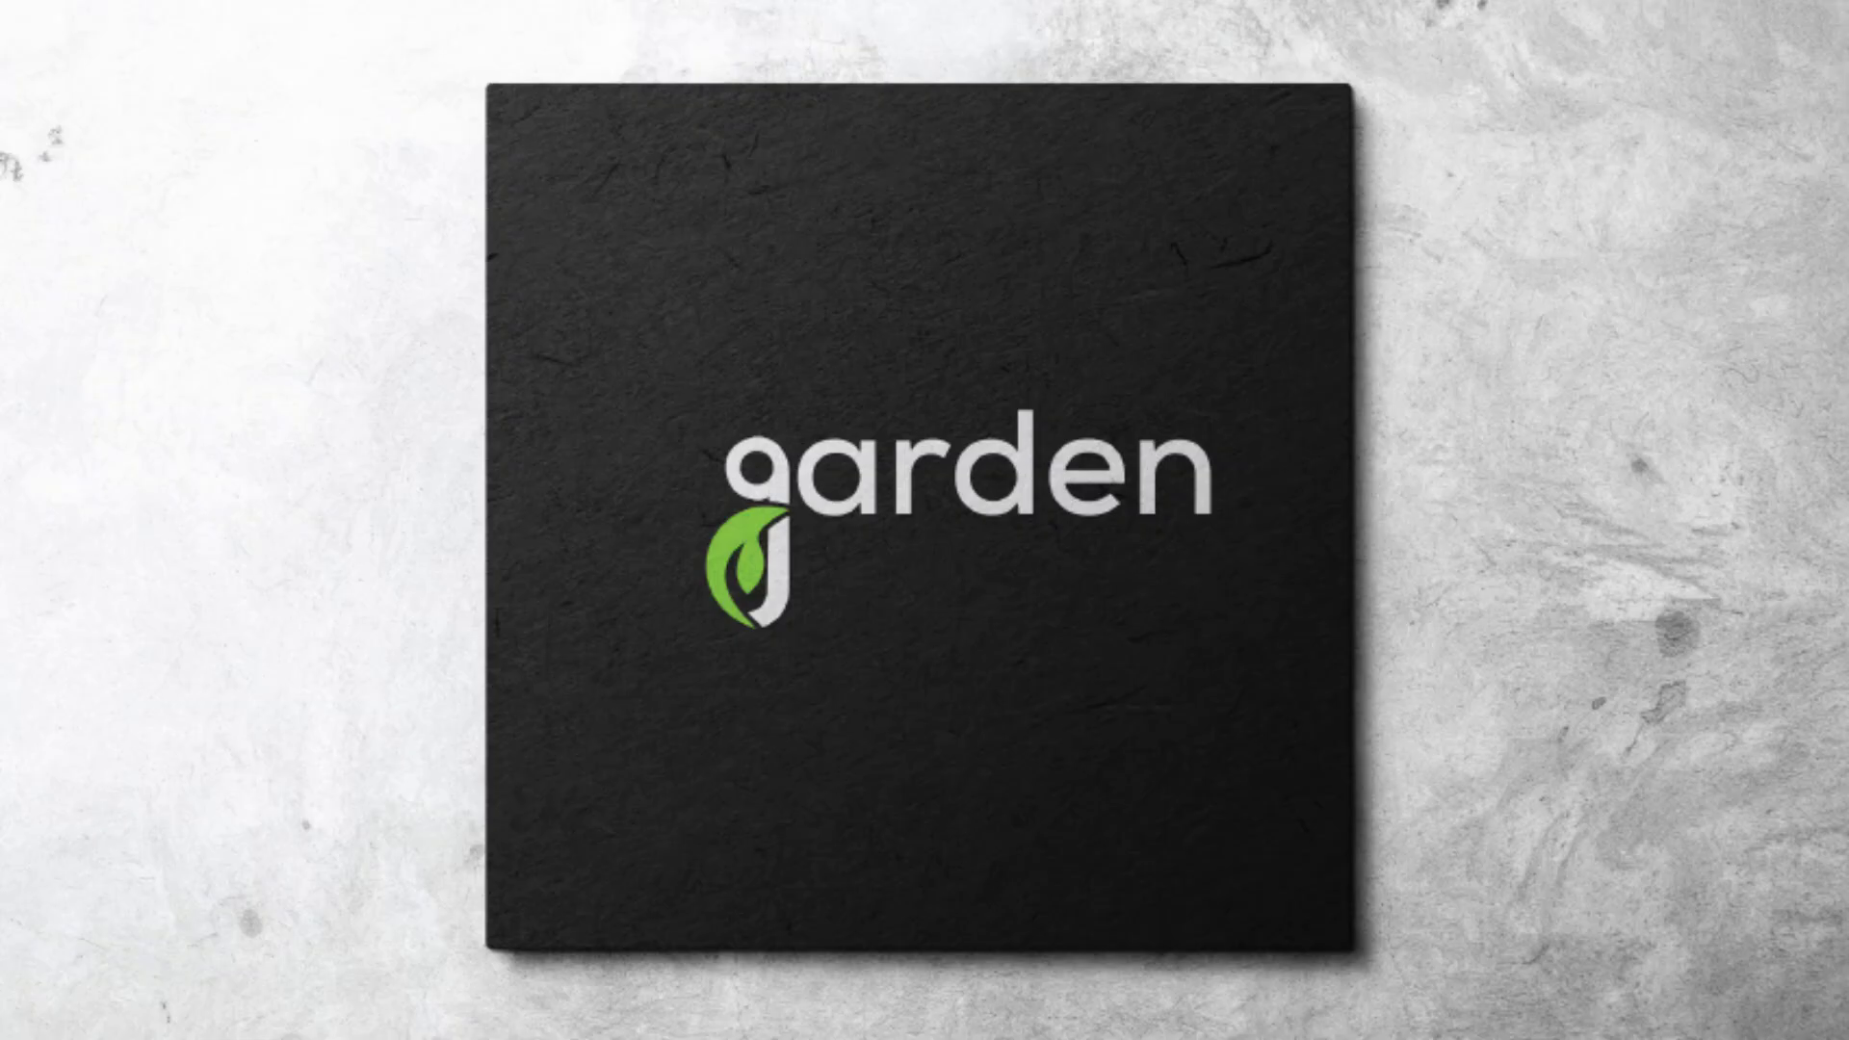